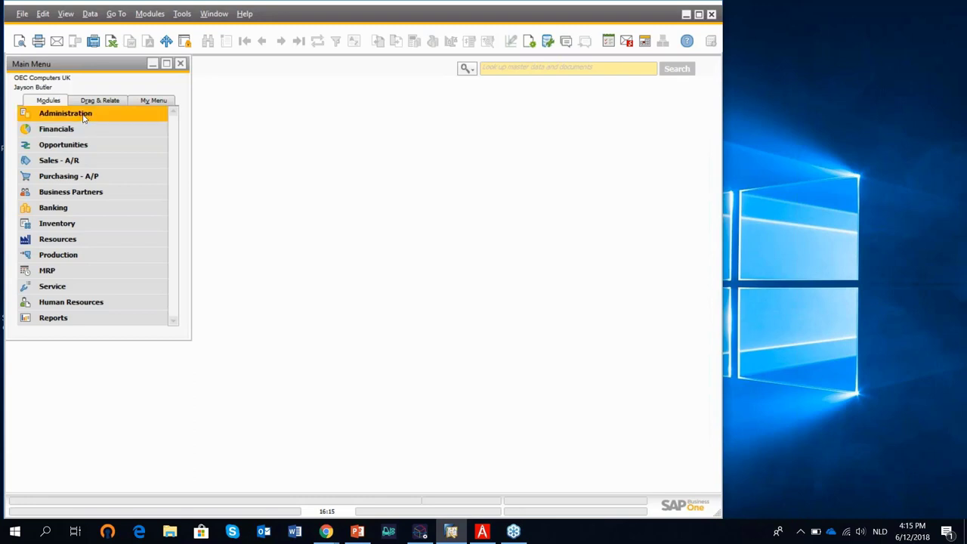
Open Produmex Scan Settings from Administration > Add-Ons > Produmex Scan.
click(85, 116)
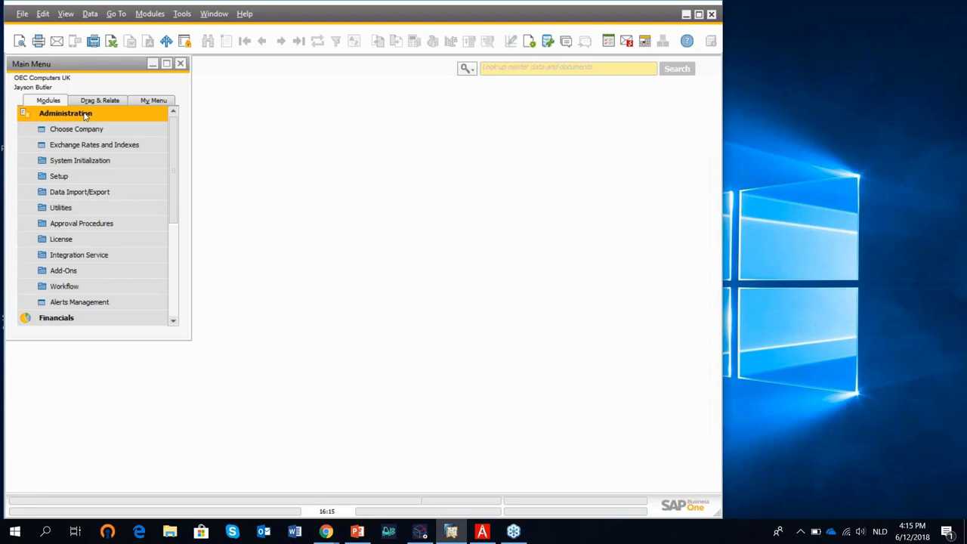
click(107, 270)
click(125, 321)
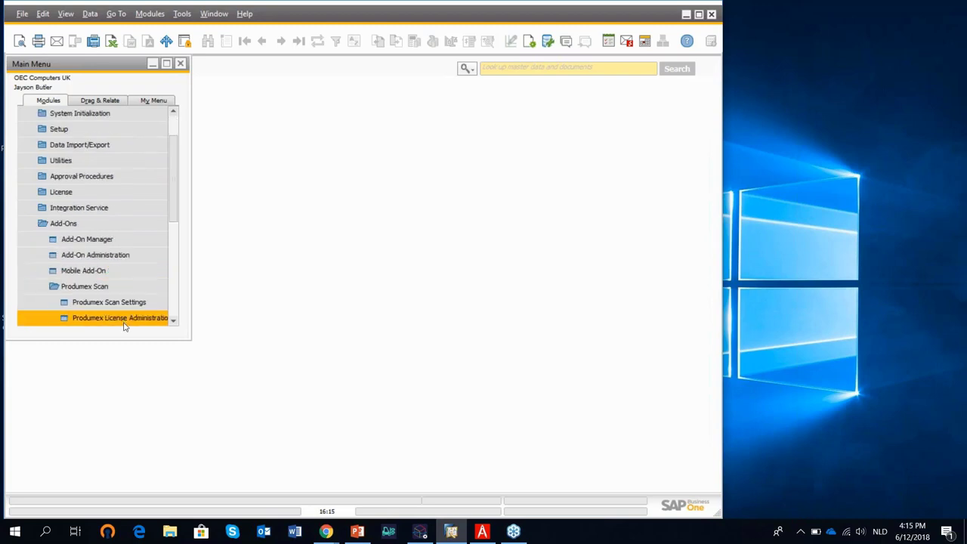
click(129, 310)
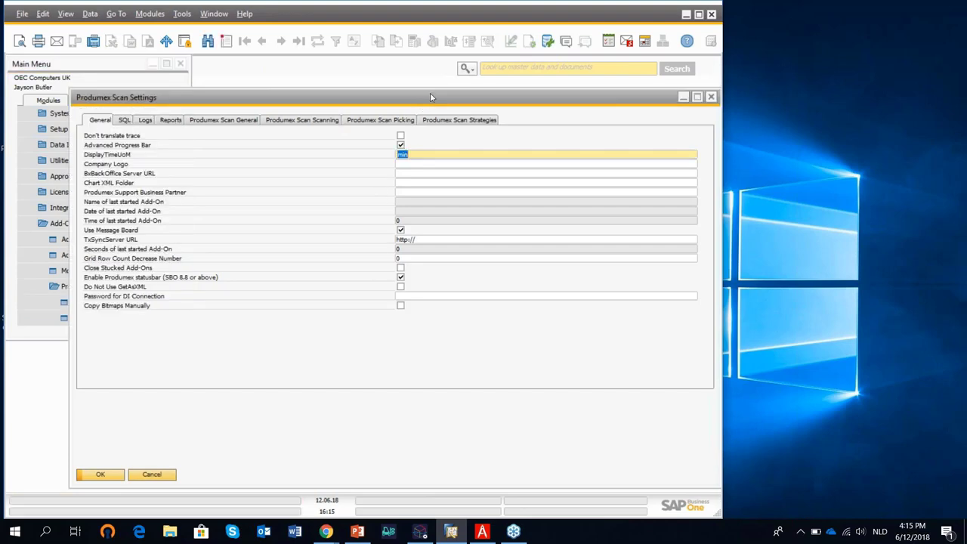
drag(430, 96, 444, 76)
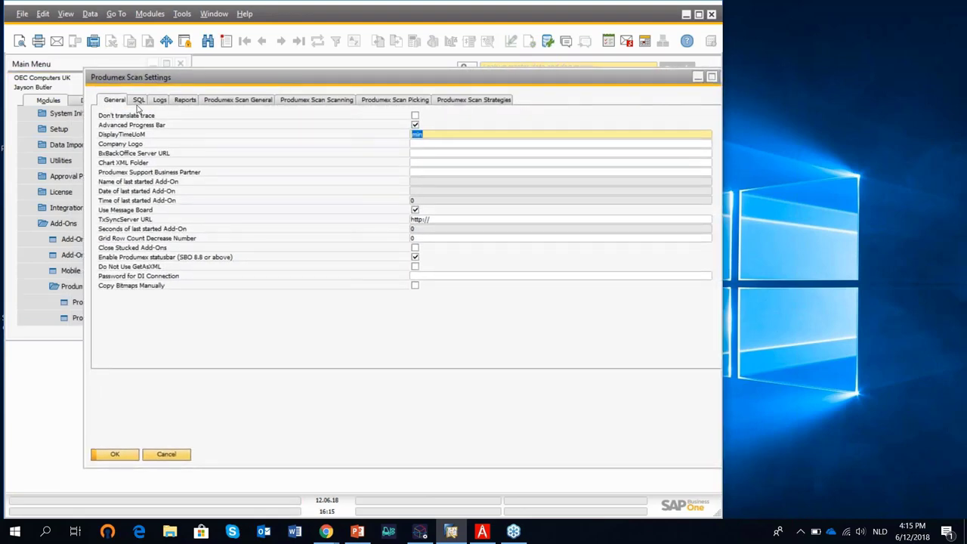
View the General and Scanning tabs, then switch to the Produmex Wiki browser.
click(243, 101)
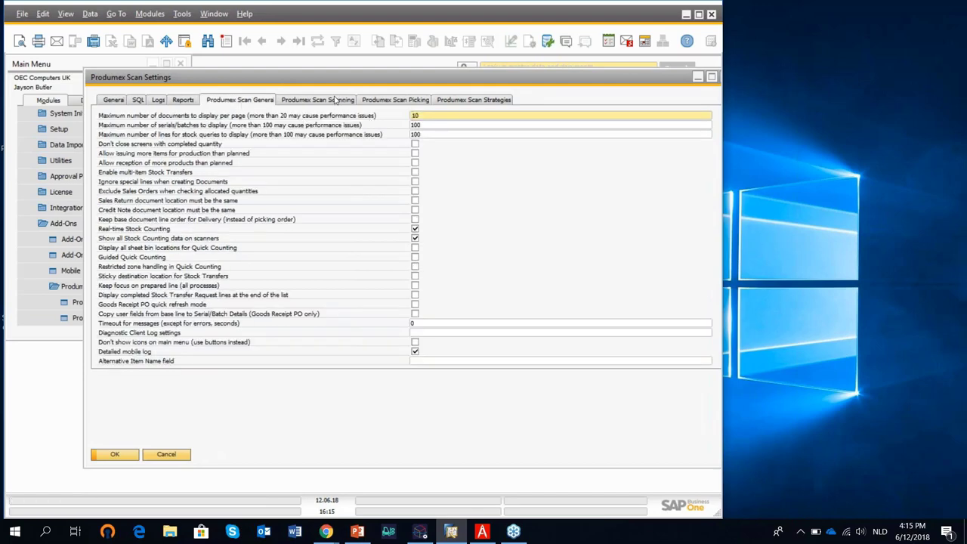
click(336, 100)
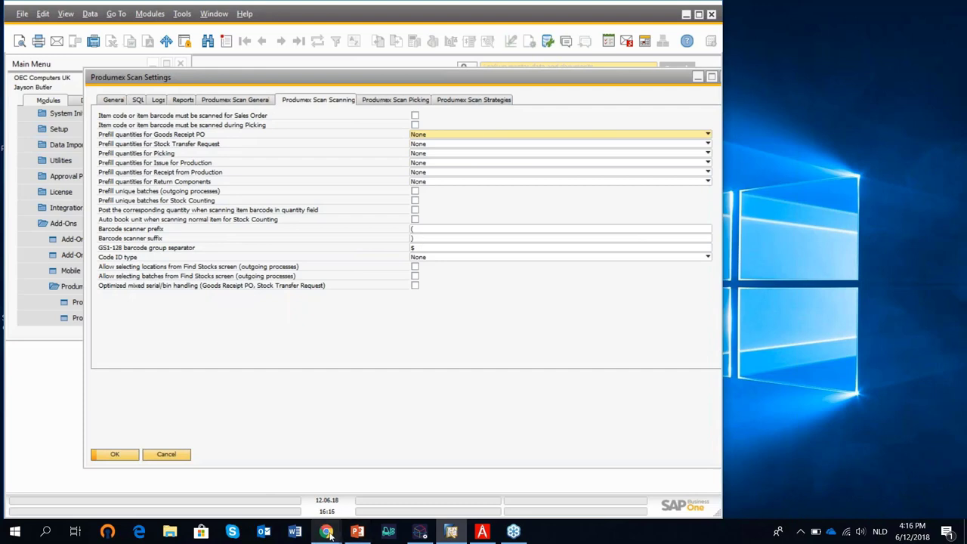
mouse_move(329, 534)
click(355, 482)
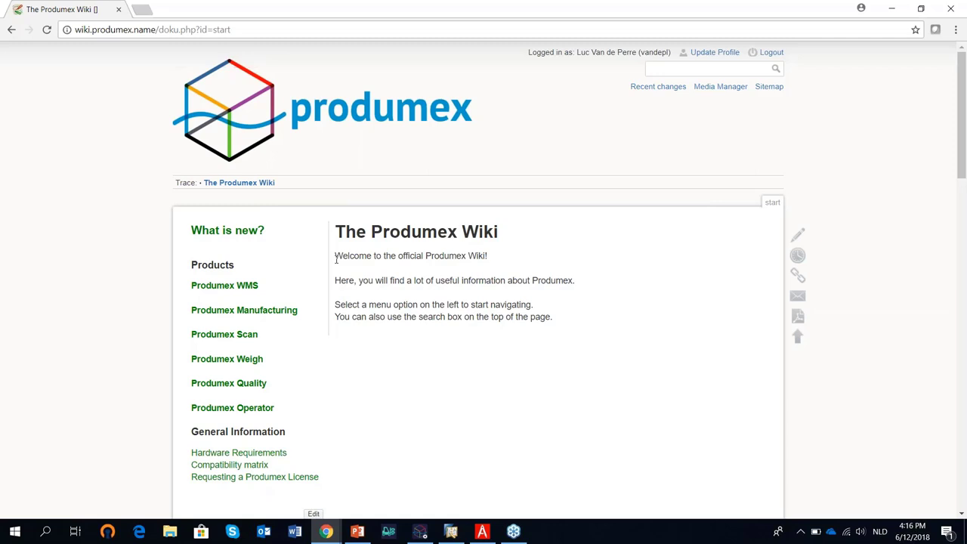
Navigate to Produmex Scan > Configuration guide > 3. Produmex Scan Settings and read the General tab table.
click(217, 334)
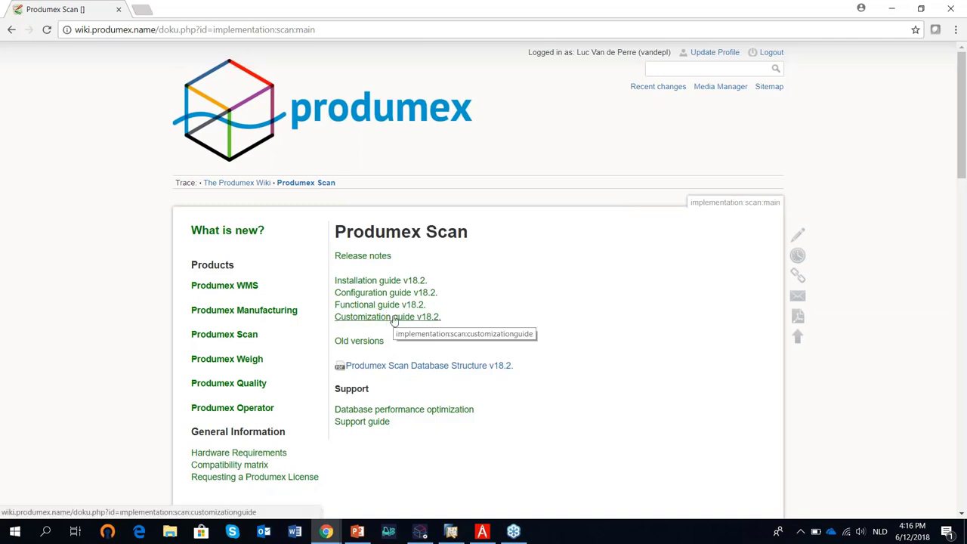
click(397, 294)
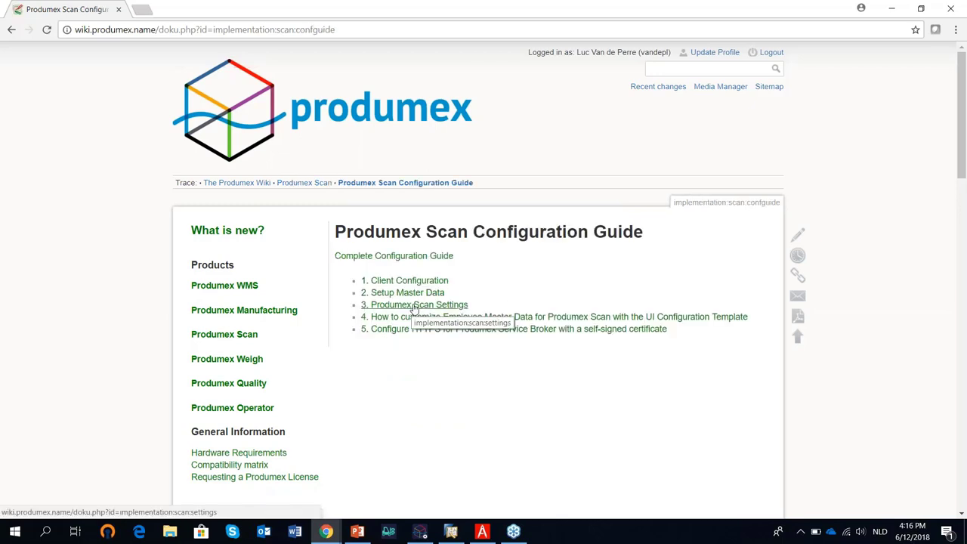
click(414, 309)
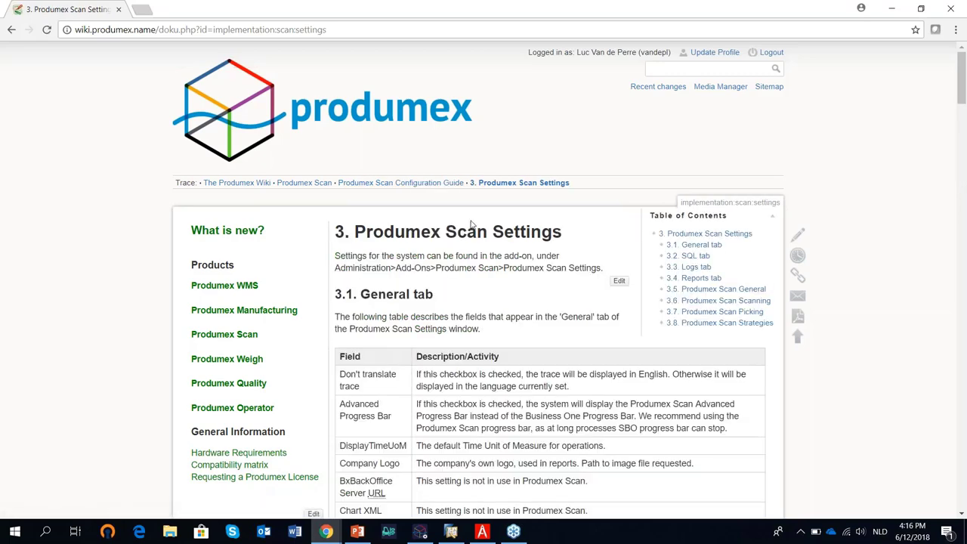
scroll(470, 223, down, 3)
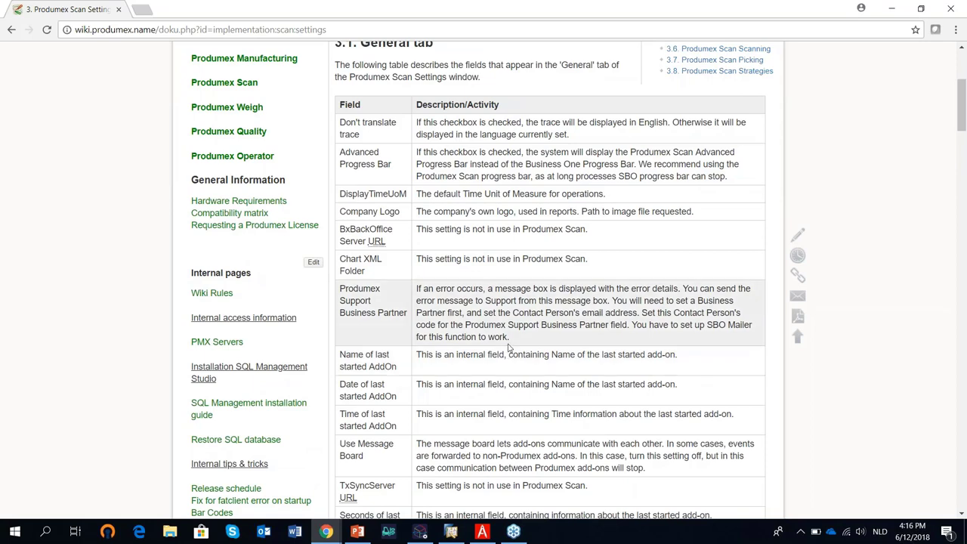
scroll(508, 289, down, 1)
scroll(508, 289, down, 3)
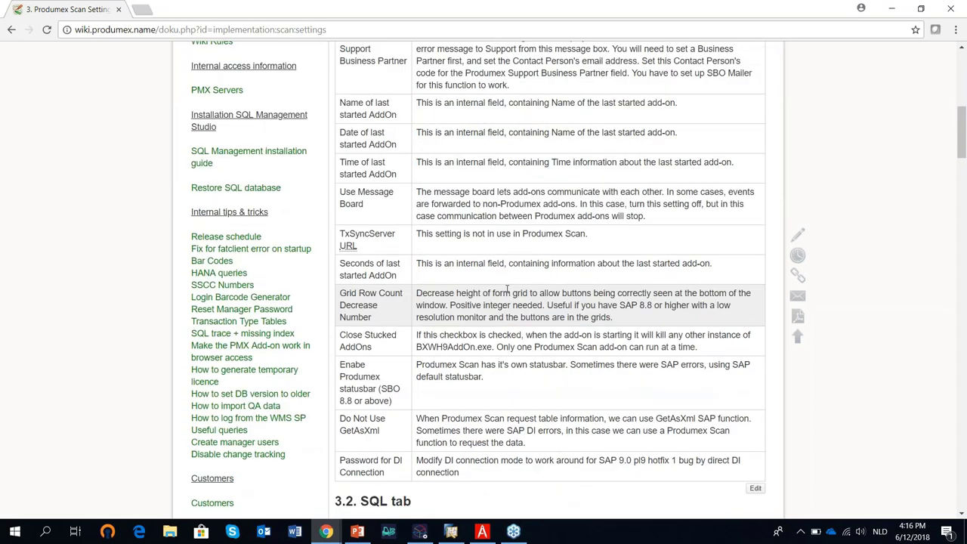
scroll(507, 289, up, 2)
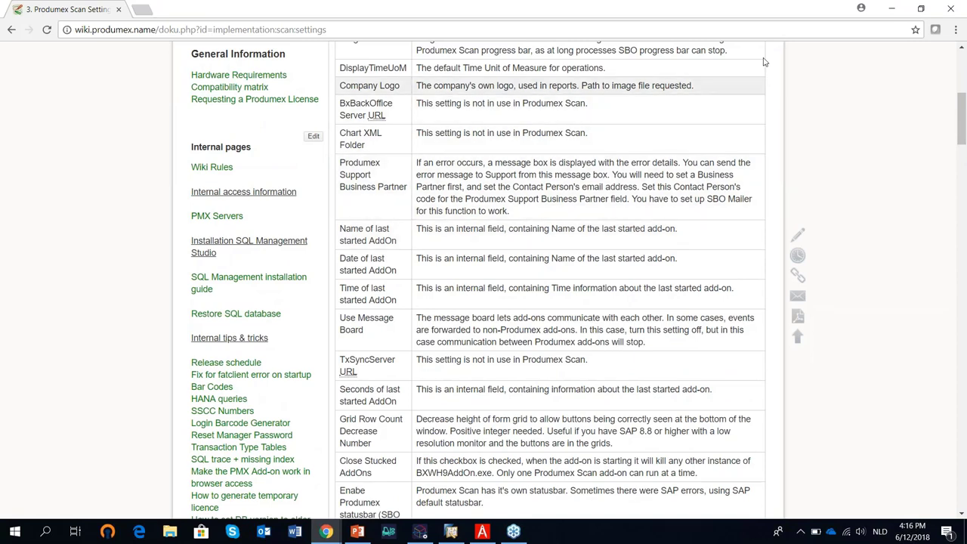
Return to SAP, close Produmex Scan Settings and collapse the Add-Ons and Administration menus.
click(892, 9)
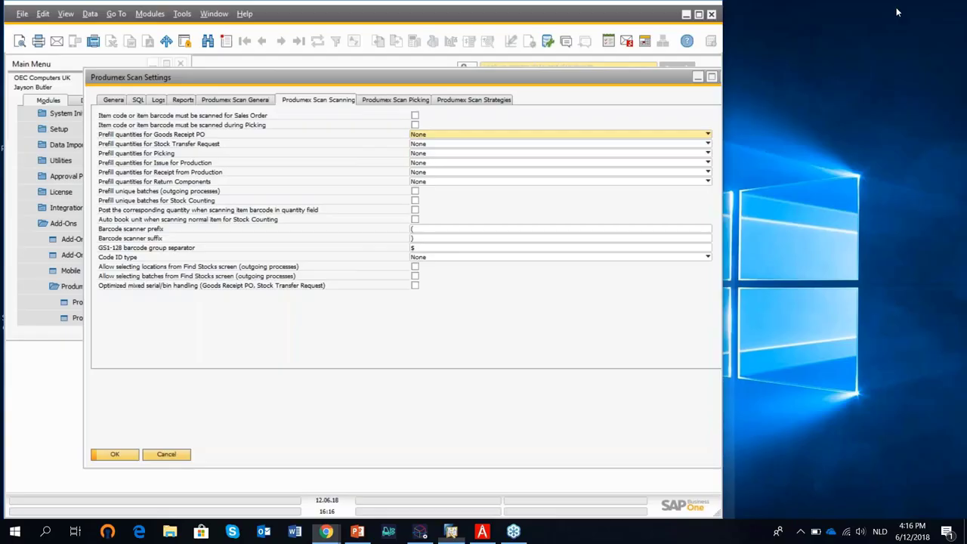
drag(607, 83, 521, 93)
click(638, 85)
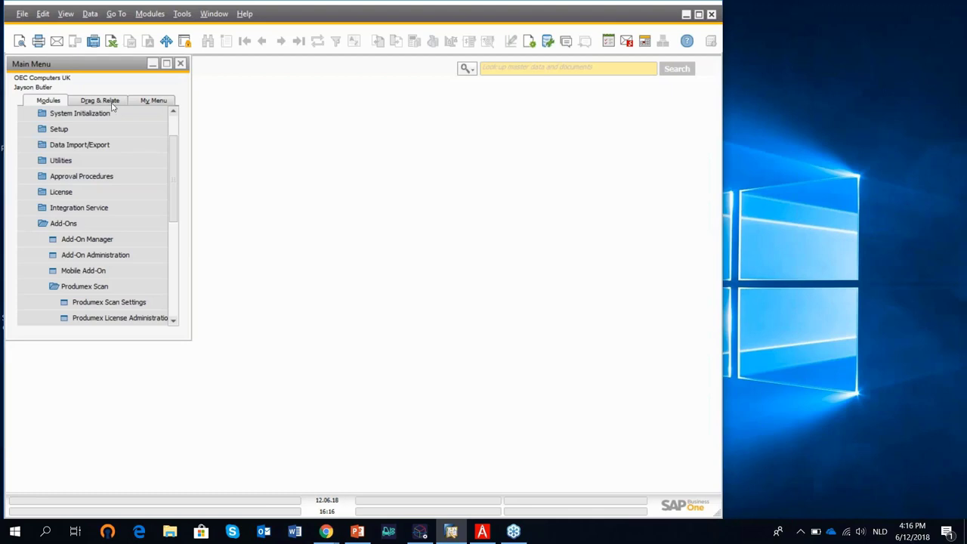
click(112, 223)
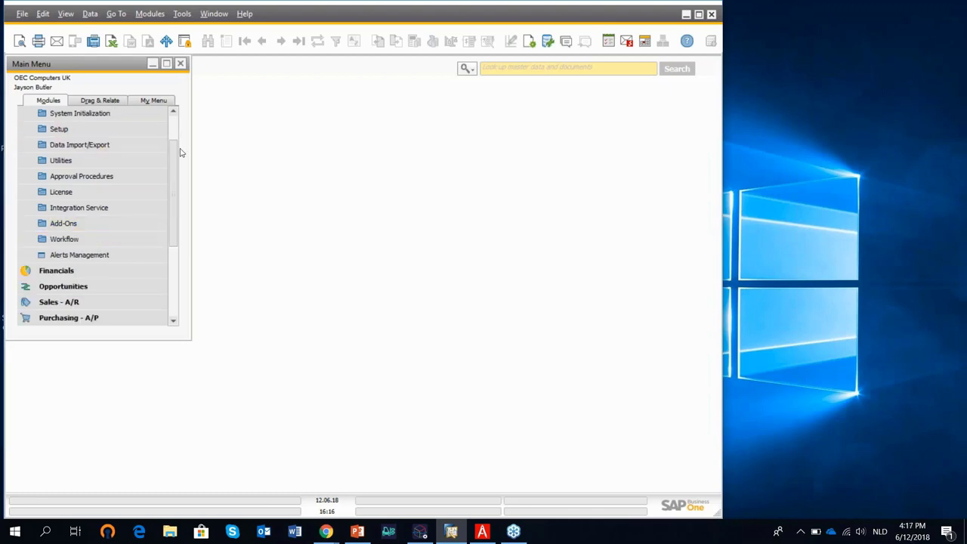
scroll(179, 156, up, 1)
click(106, 113)
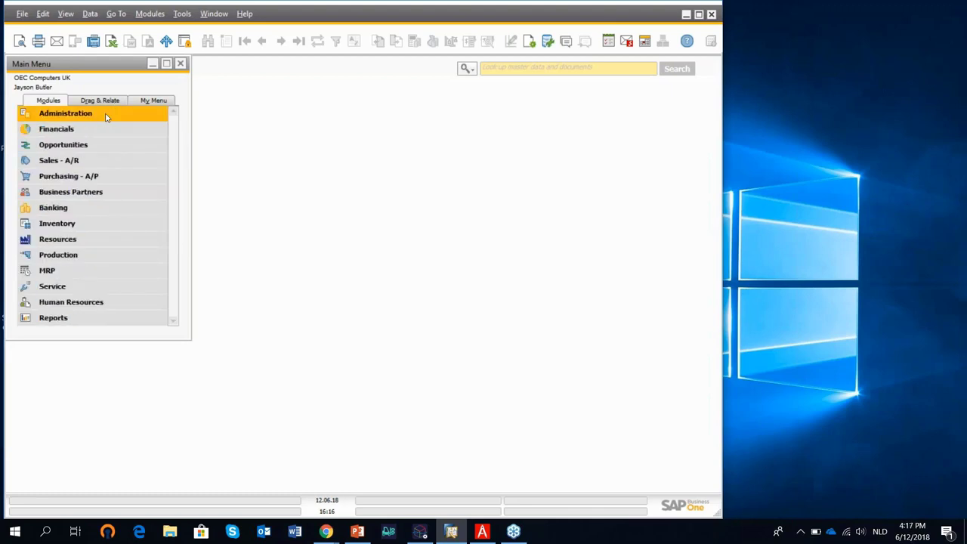
Open Employee Master Data and load an employee record with a '*' search.
click(97, 306)
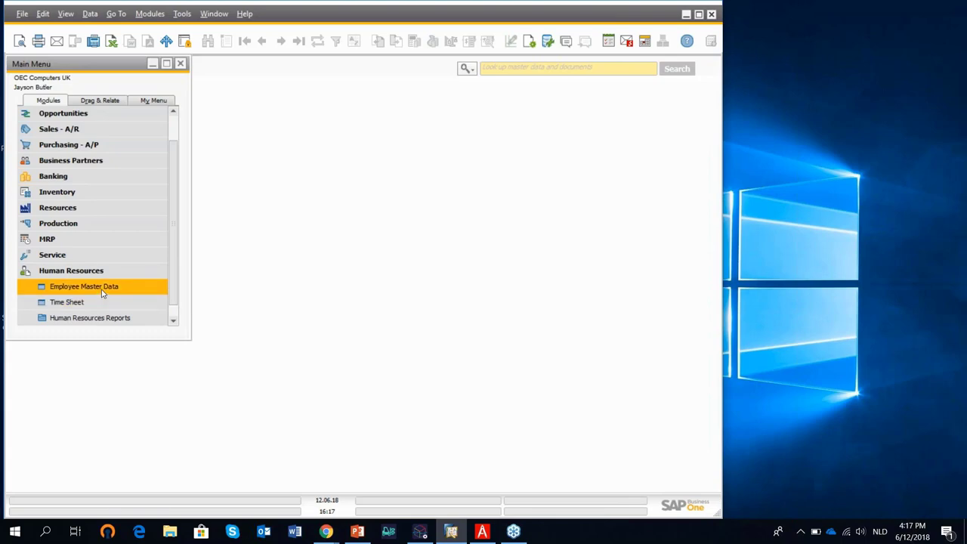
click(102, 293)
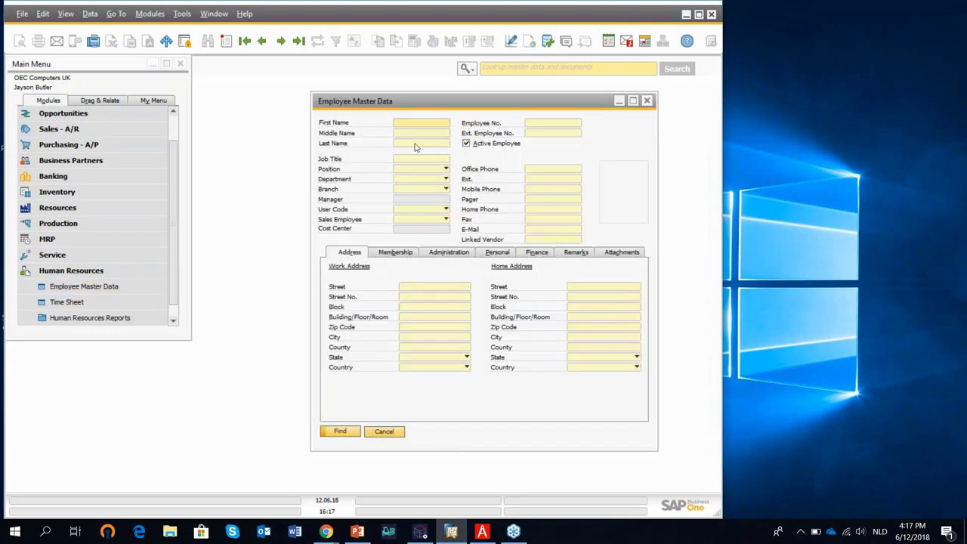
text(*)
click(355, 432)
Show the employee's user-defined Produmex authorization fields, then close the panel and form.
drag(432, 107, 304, 95)
click(67, 14)
click(115, 33)
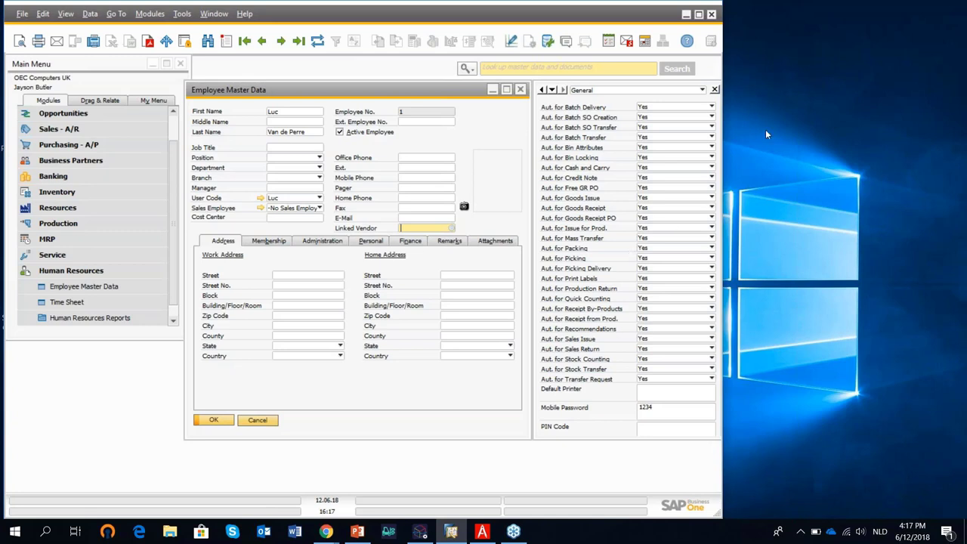
click(715, 90)
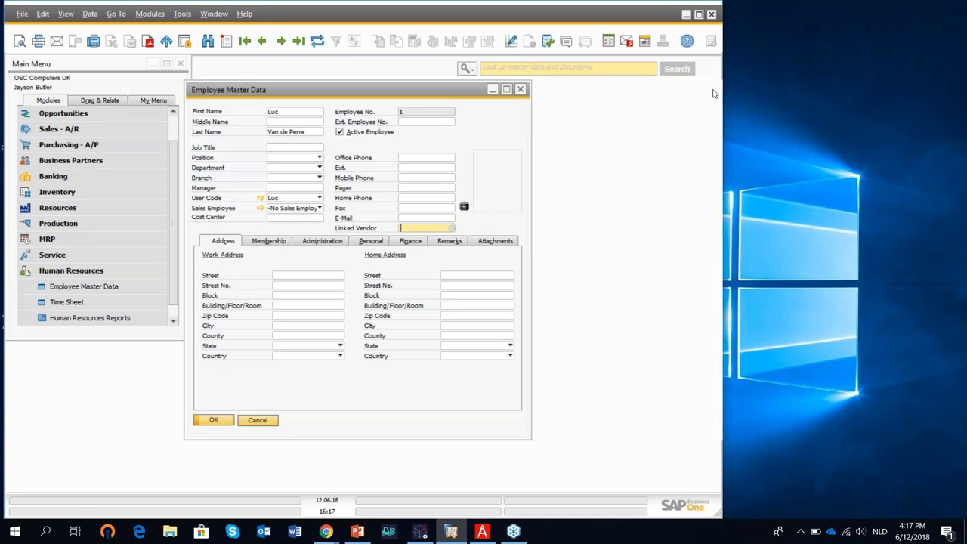
click(520, 89)
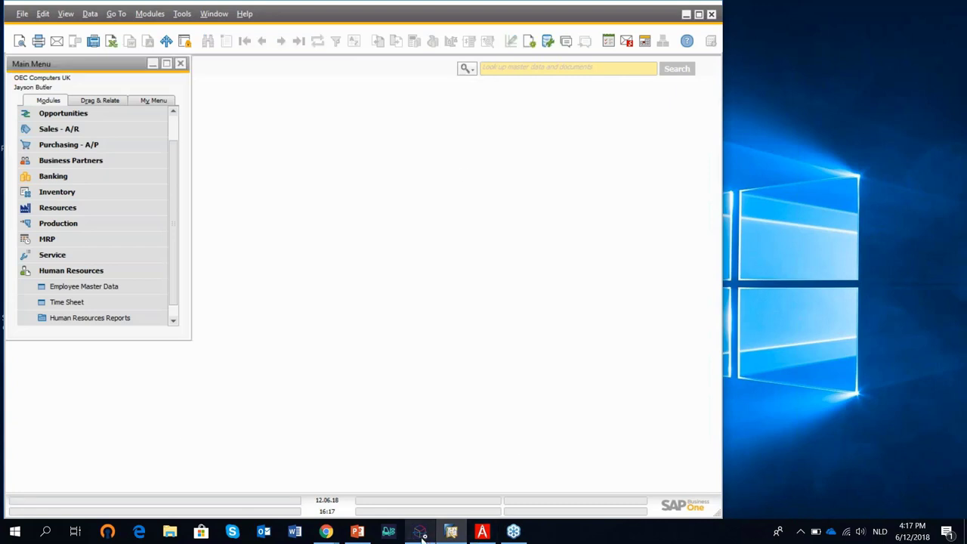
click(431, 507)
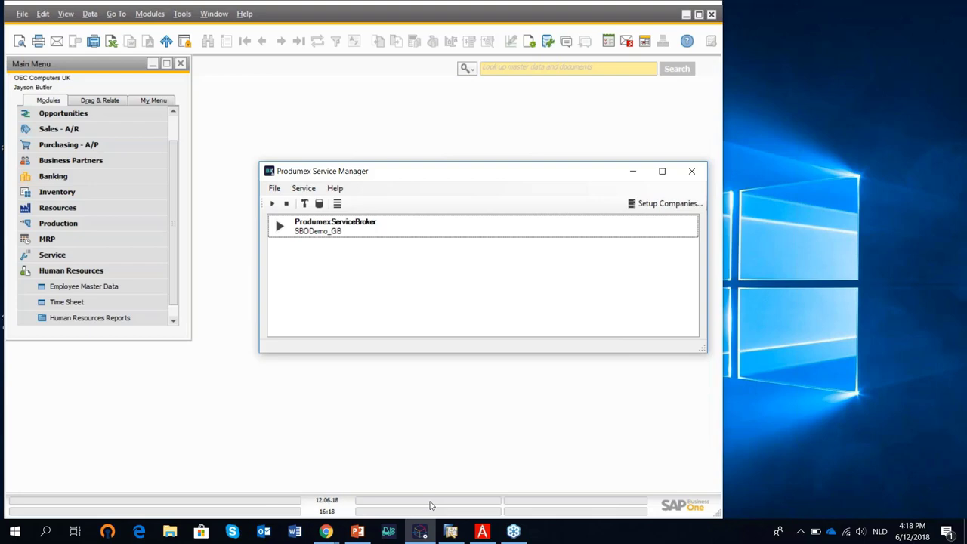
click(632, 173)
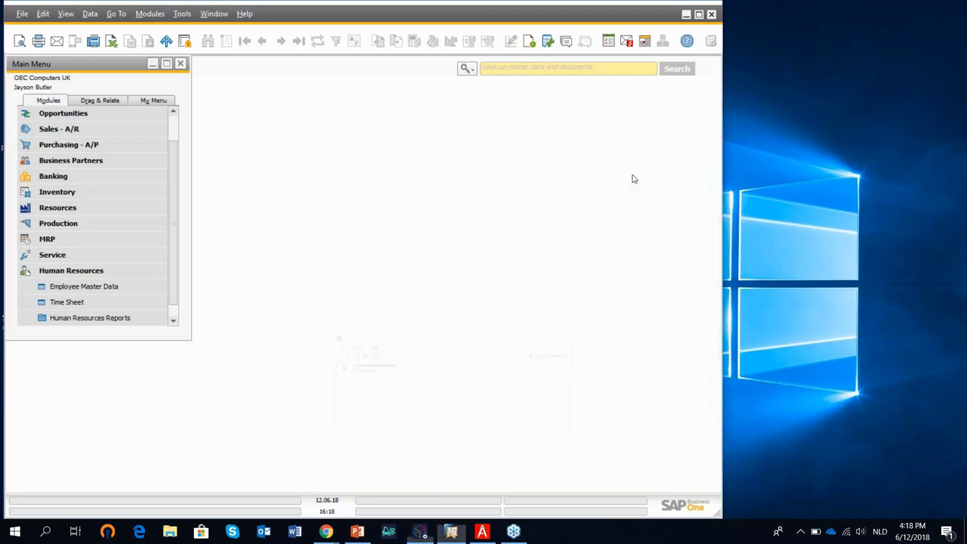
Launch the scanner emulator beside SAP and log in with the user code and password.
click(388, 532)
drag(198, 113, 824, 56)
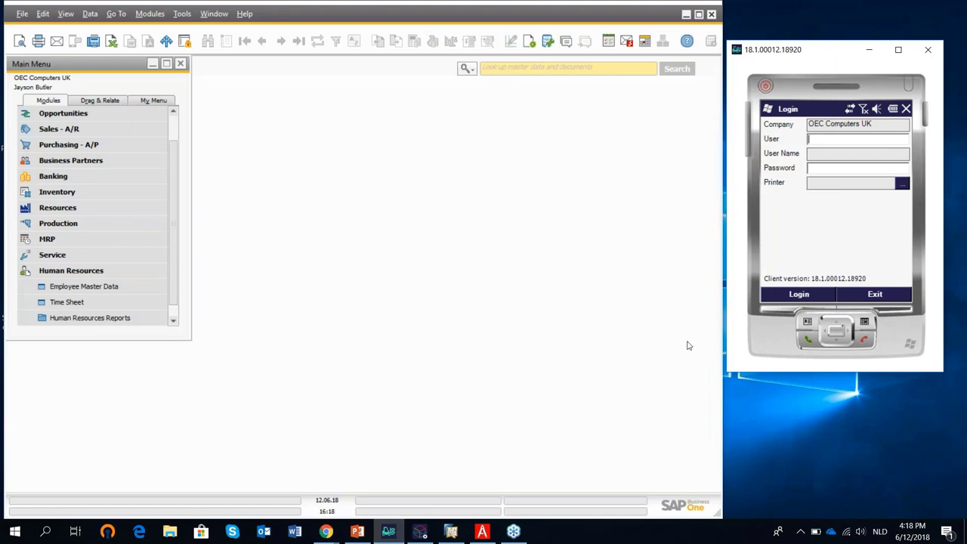
text(1)
key(Tab)
text(1234)
key(Return)
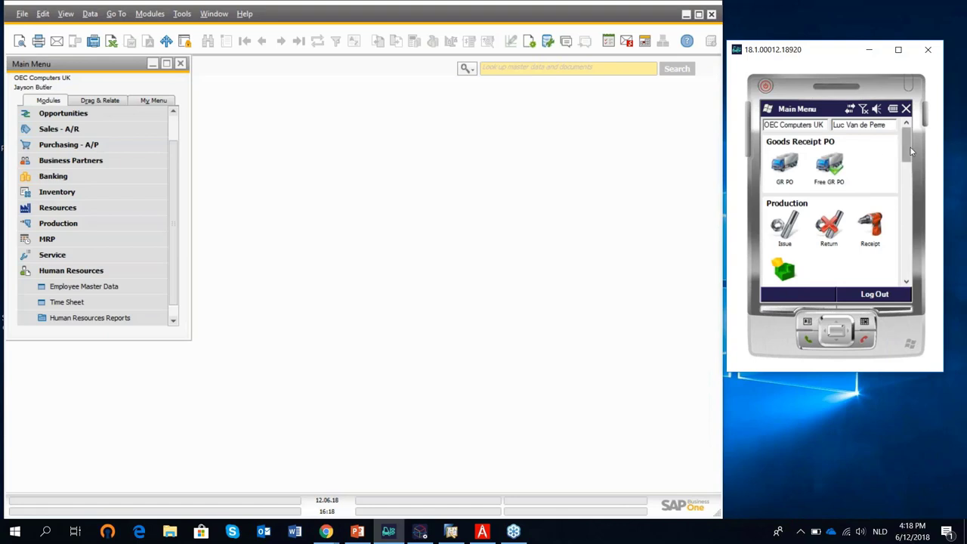
mouse_move(911, 147)
mouse_down()
mouse_move(914, 260)
mouse_move(911, 149)
mouse_up()
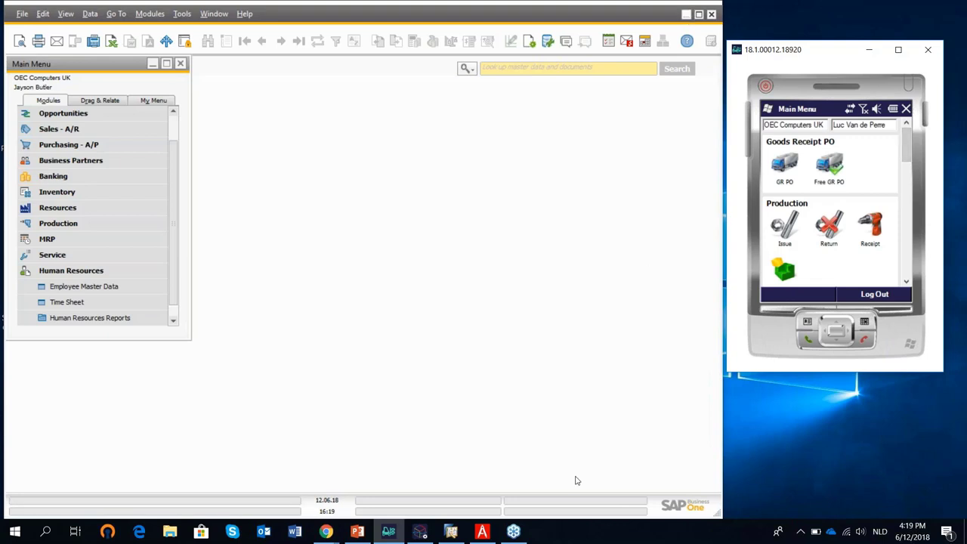
mouse_move(492, 535)
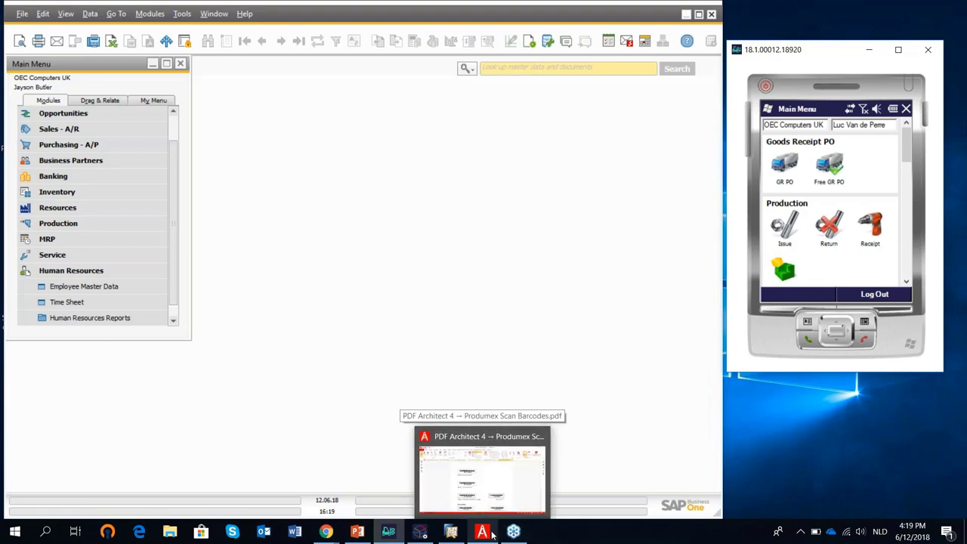
click(523, 495)
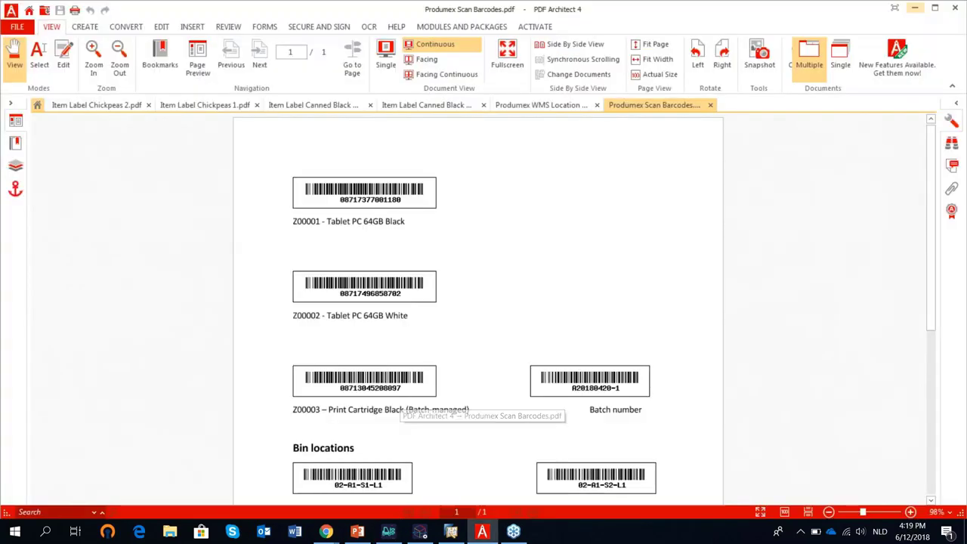
scroll(495, 228, down, 1)
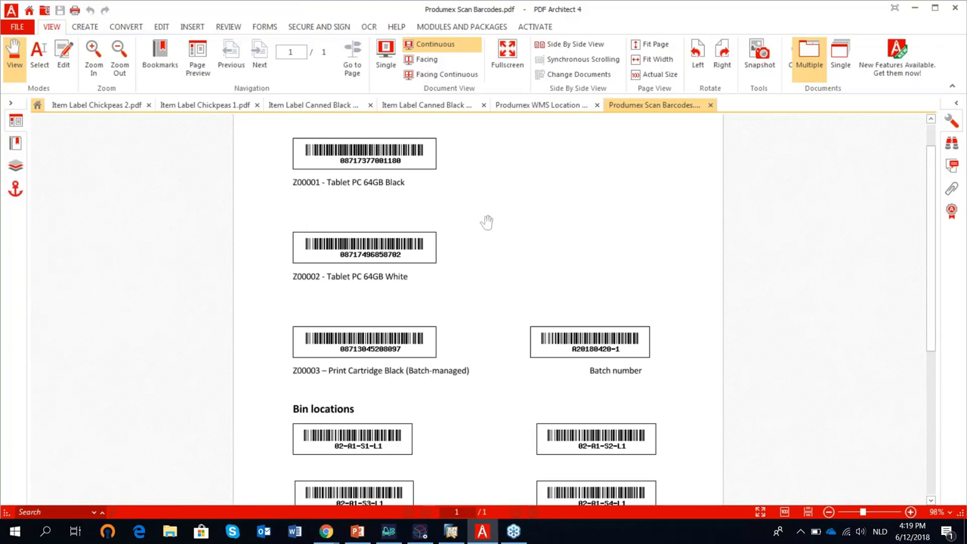
scroll(484, 174, down, 2)
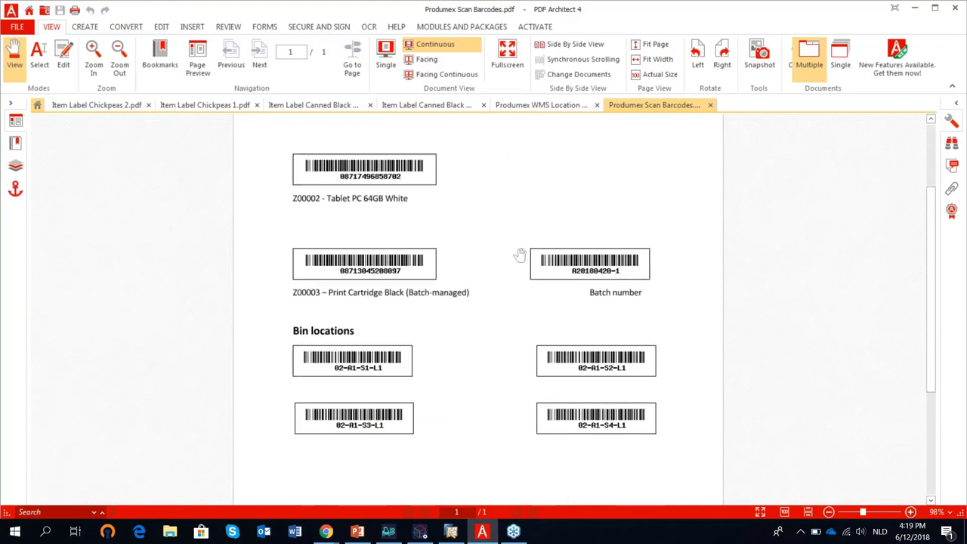
scroll(508, 202, up, 2)
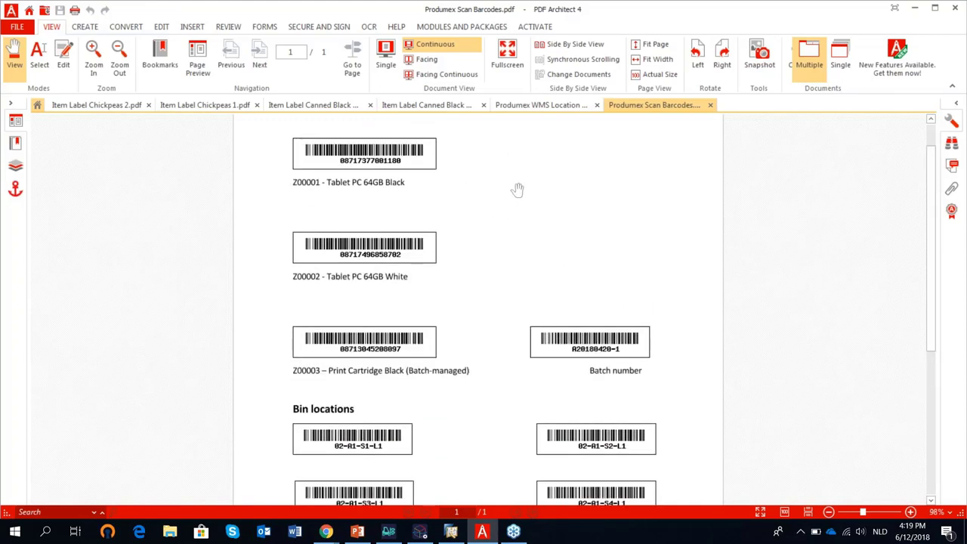
scroll(517, 190, down, 2)
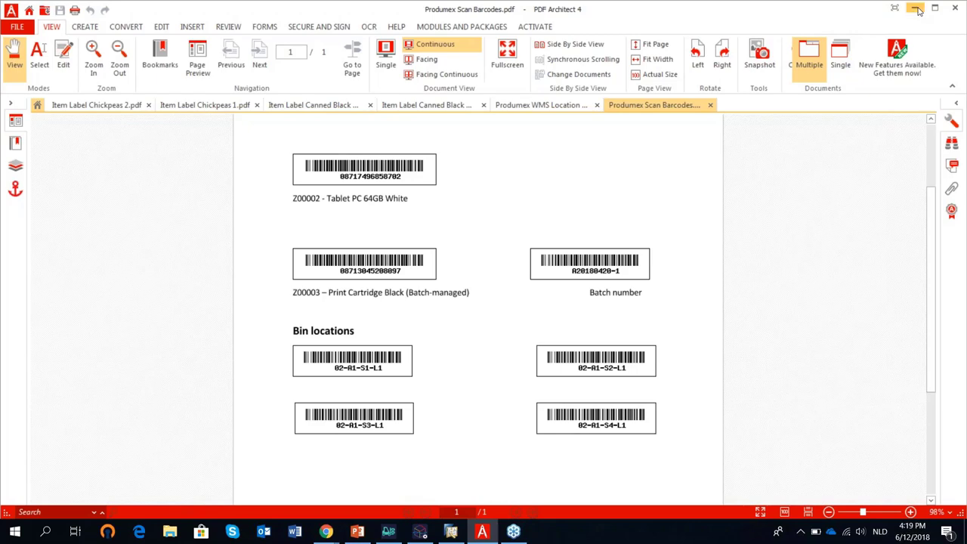
click(919, 10)
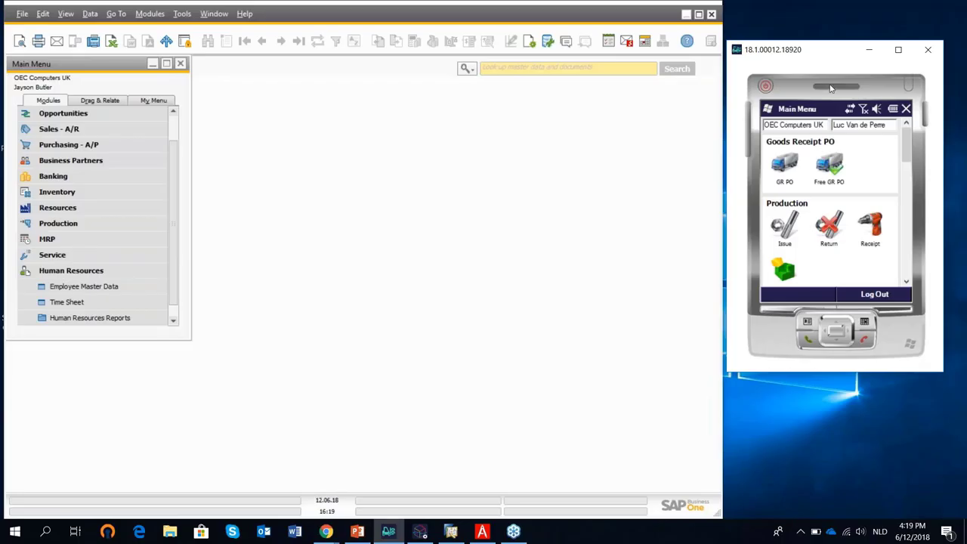
Duplicate the latest purchase order, 440, into a new purchase order.
click(76, 146)
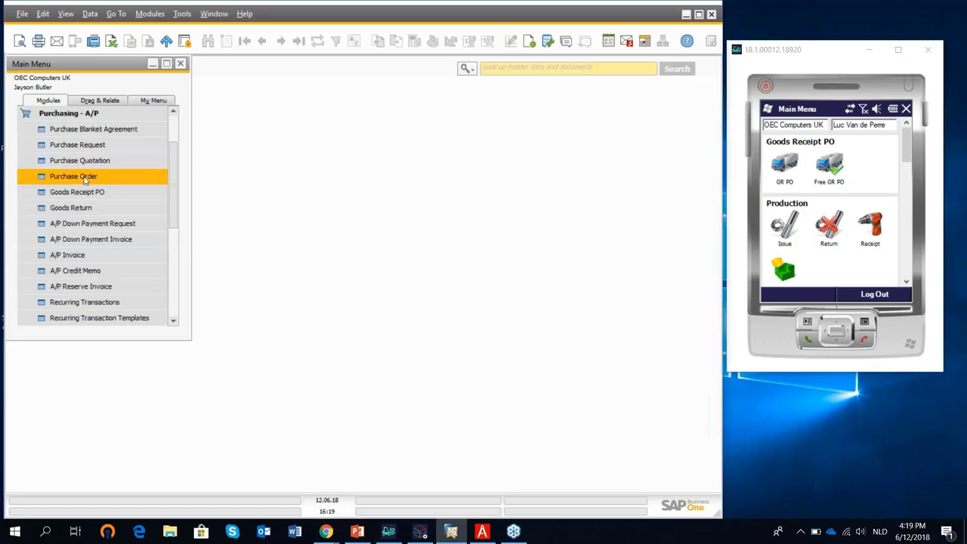
click(84, 182)
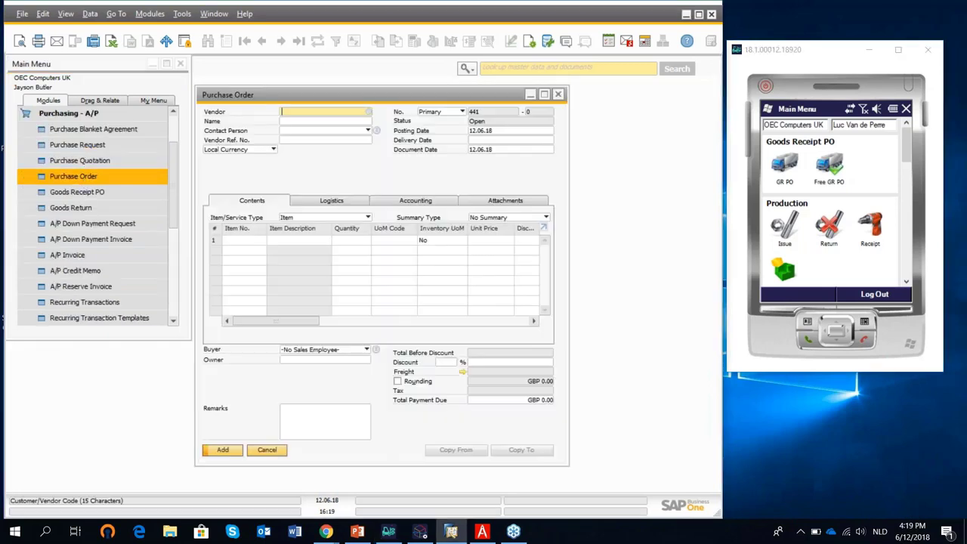
click(298, 41)
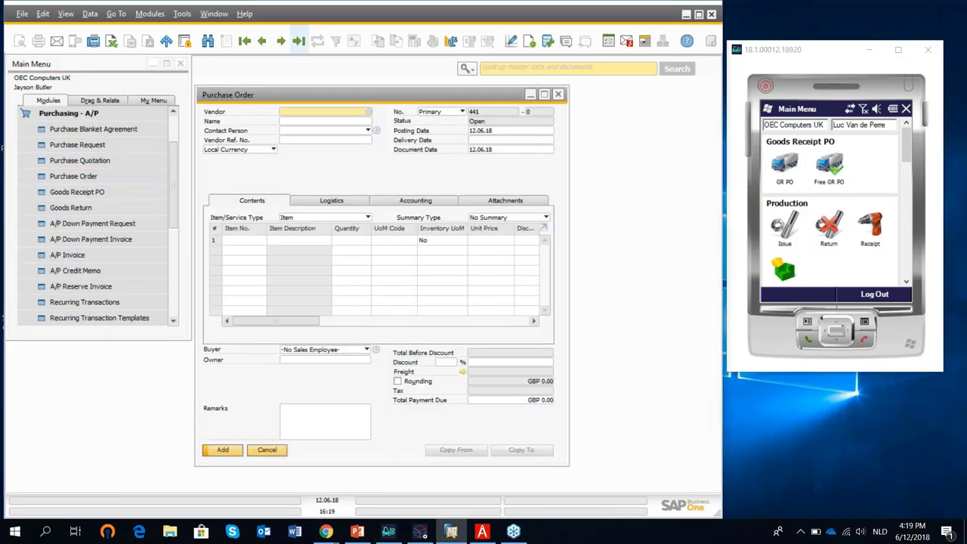
right_click(366, 164)
click(400, 173)
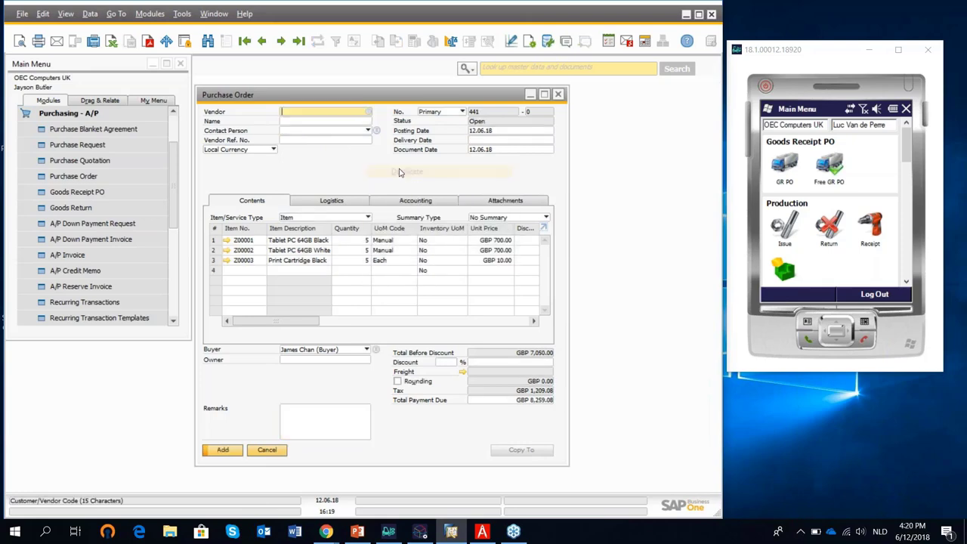
Set vendor Acme Associates, update the rows, and add the order as PO 441.
click(370, 112)
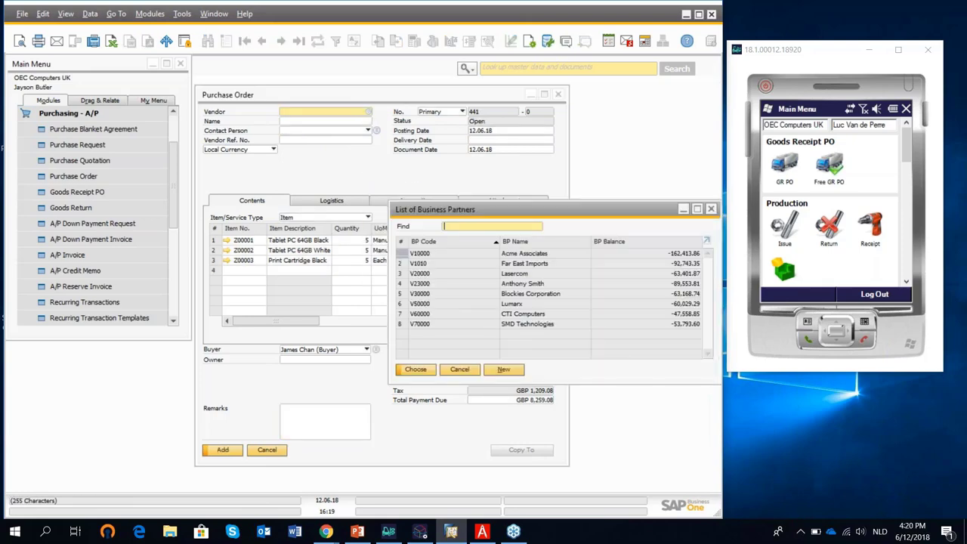
click(527, 266)
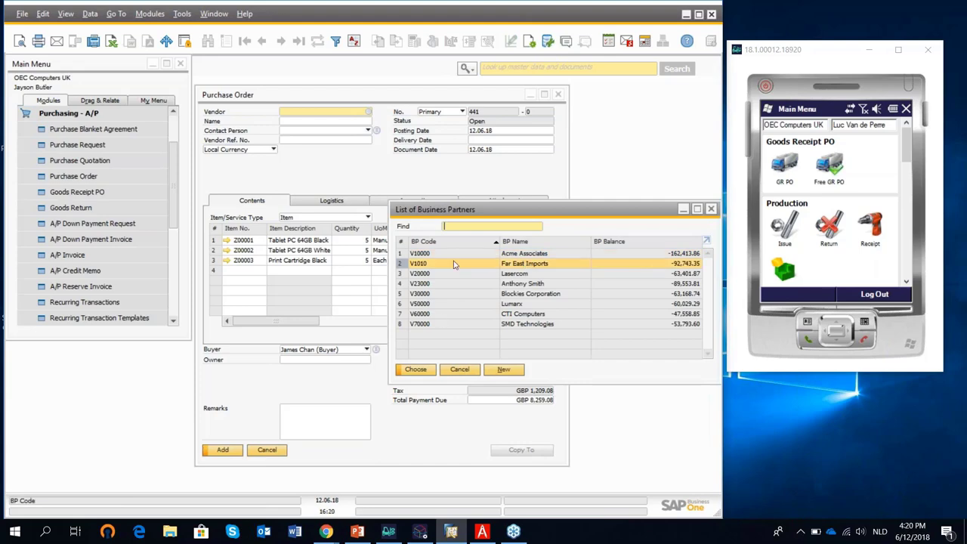
click(456, 254)
click(434, 372)
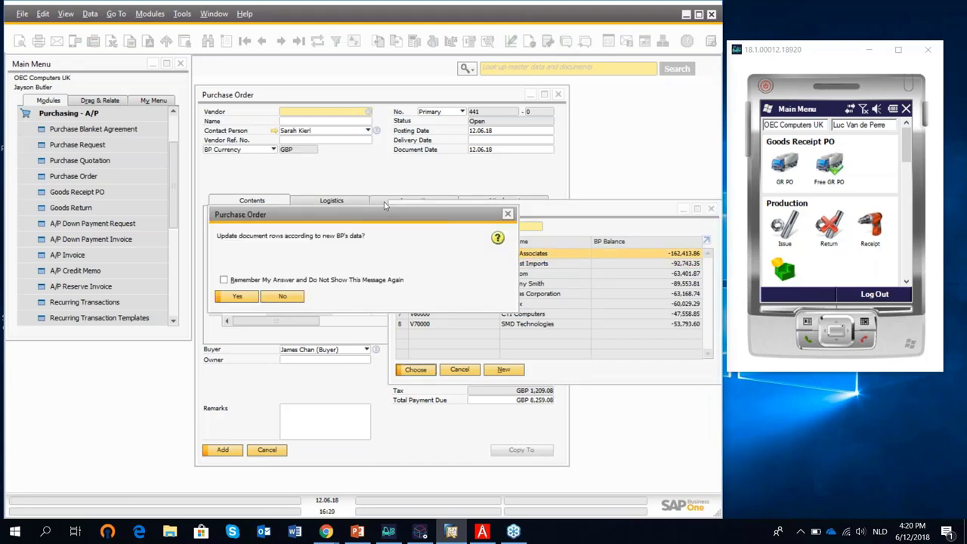
click(240, 297)
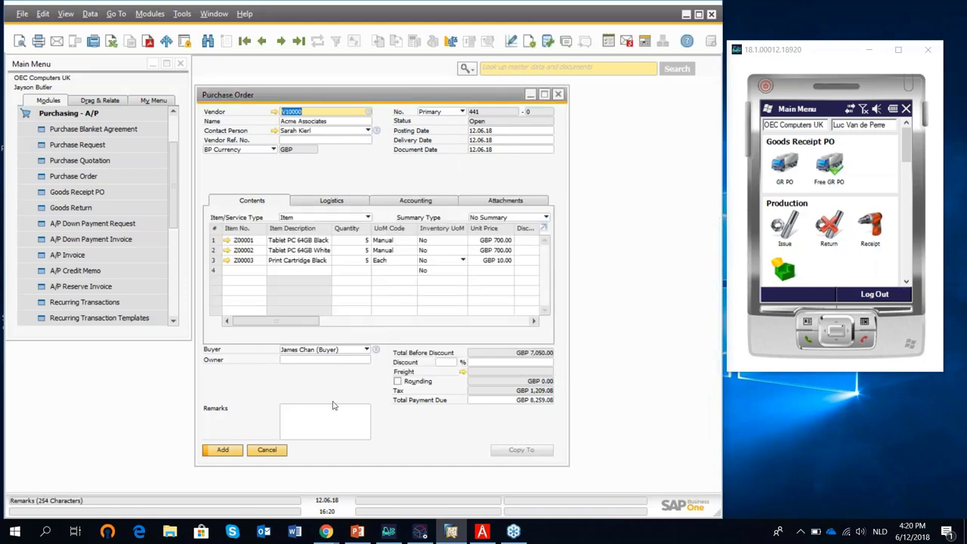
click(544, 94)
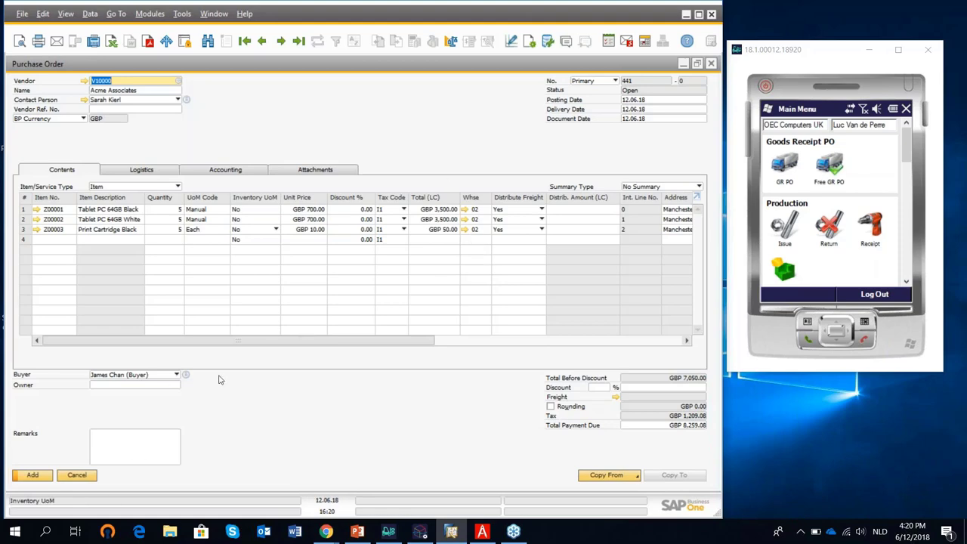
click(34, 475)
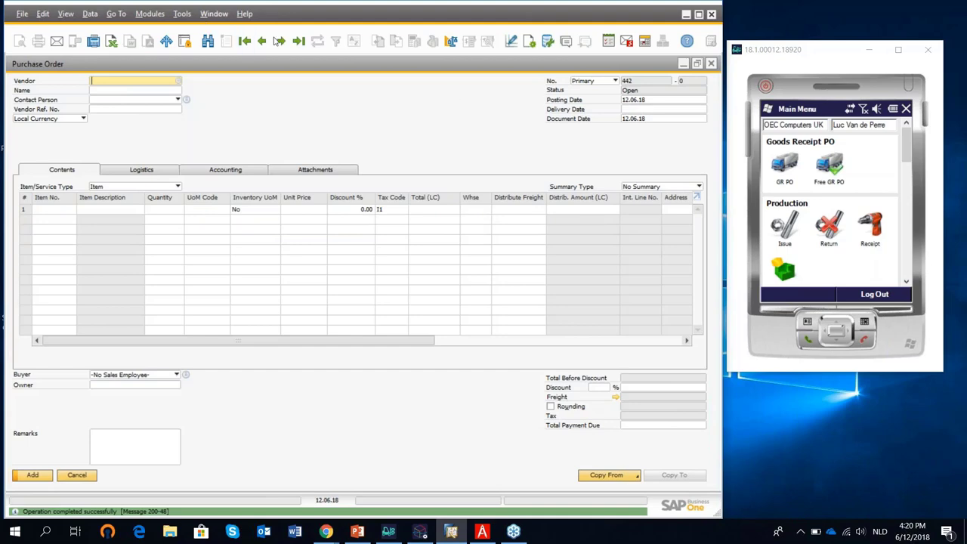
click(299, 42)
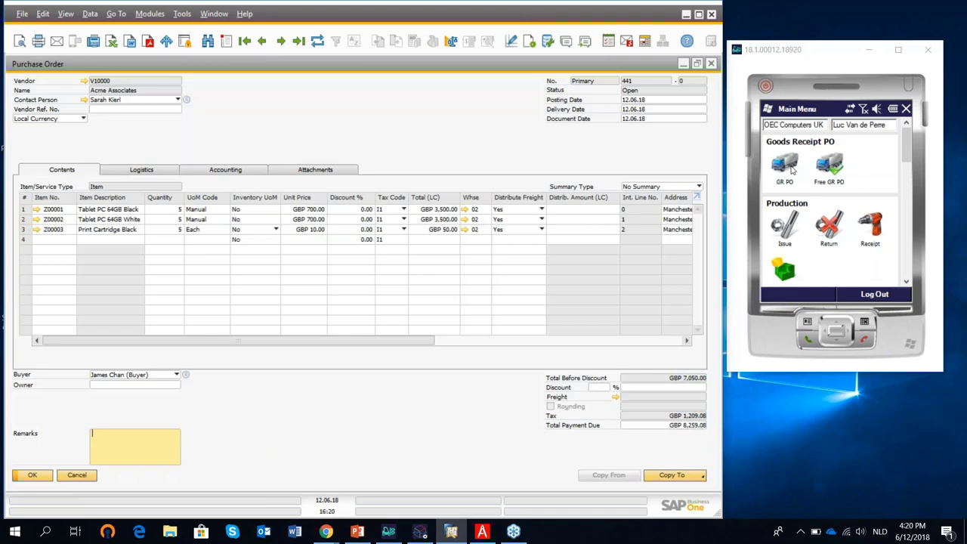
click(793, 172)
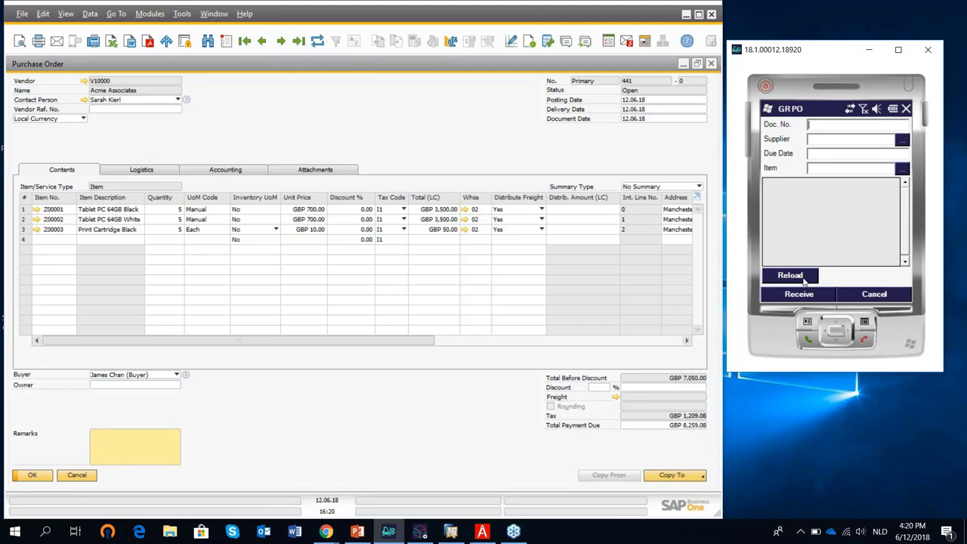
Reload open purchase orders on the handheld and start receiving PO 441.
click(805, 279)
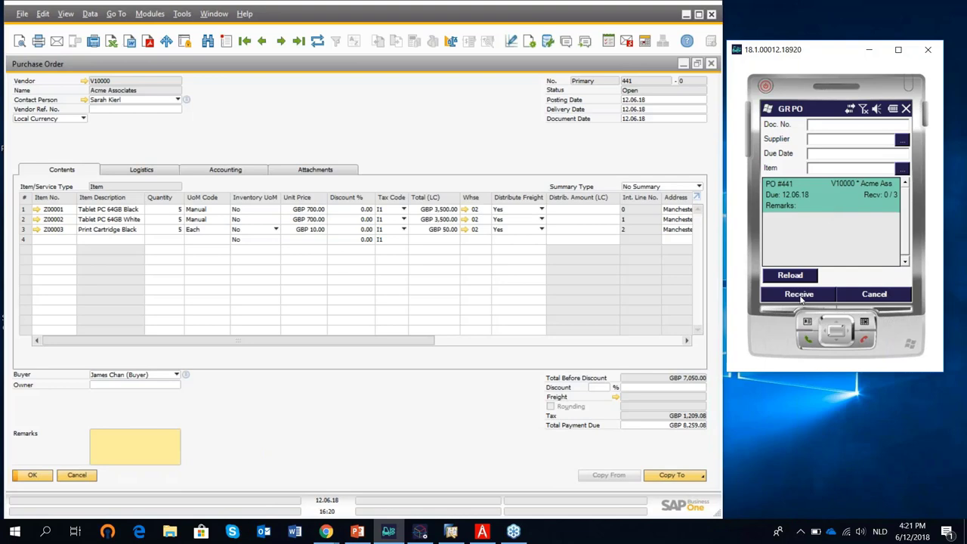
click(799, 294)
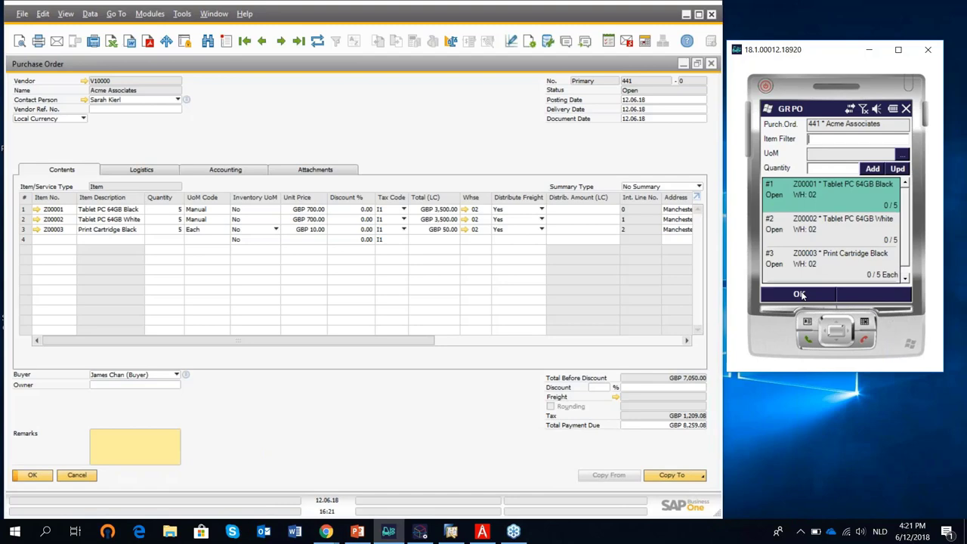
Filter for Z00001 and record quantity 5 in bin 02-A1-S1-L1.
text(Z00001 * Tablet PC 64GB Black)
key(Return)
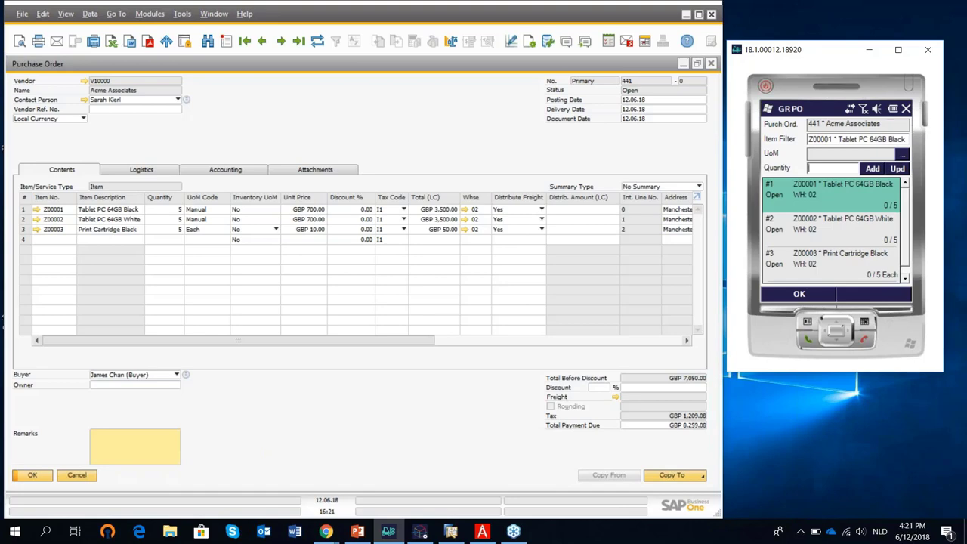
text(5)
click(873, 169)
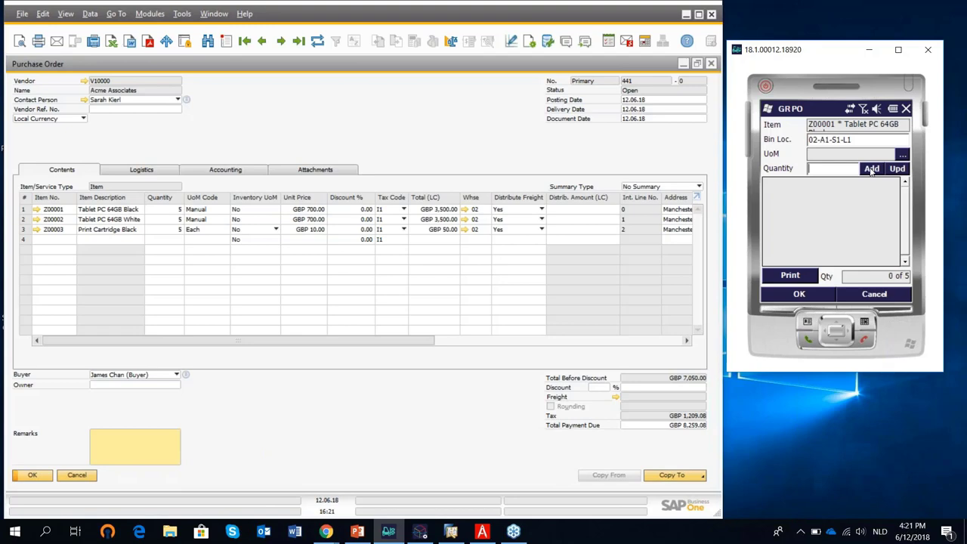
text(5)
click(872, 169)
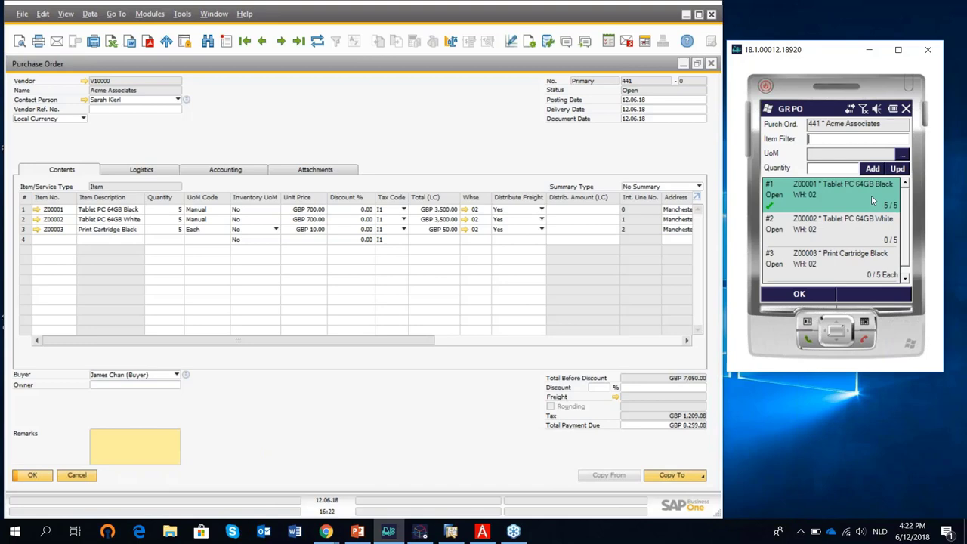
Filter for Z00002, change the bin to 02-A1-S2-L1 and record quantity 5.
text(Z00002 * Tablet PC 64GB White)
key(Return)
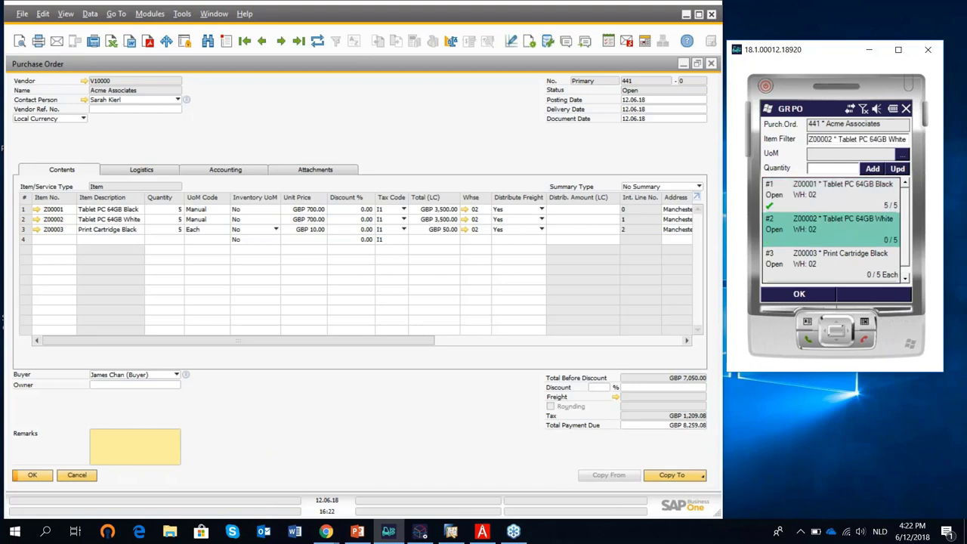
text(5)
key(Return)
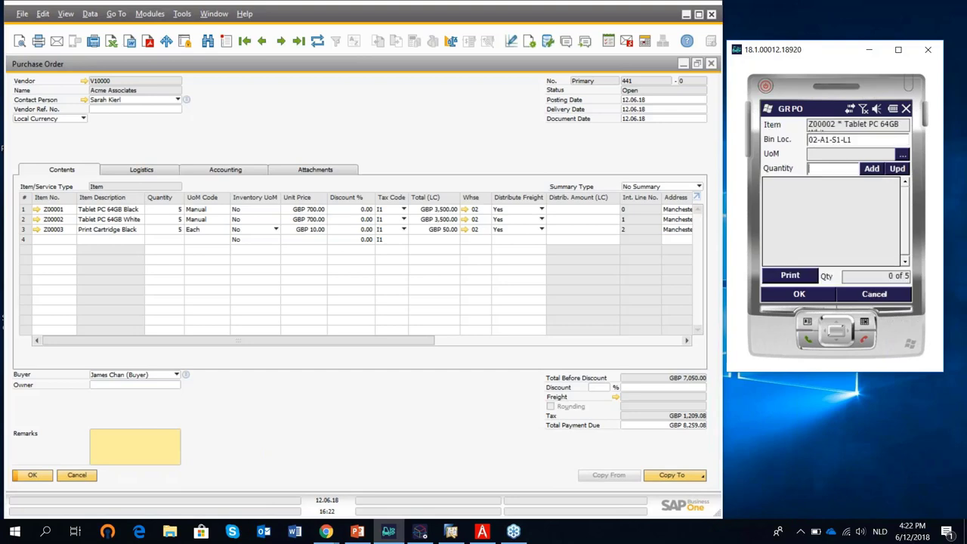
double_click(888, 143)
text(02-A1-S2-L1)
key(Return)
text(5)
click(871, 169)
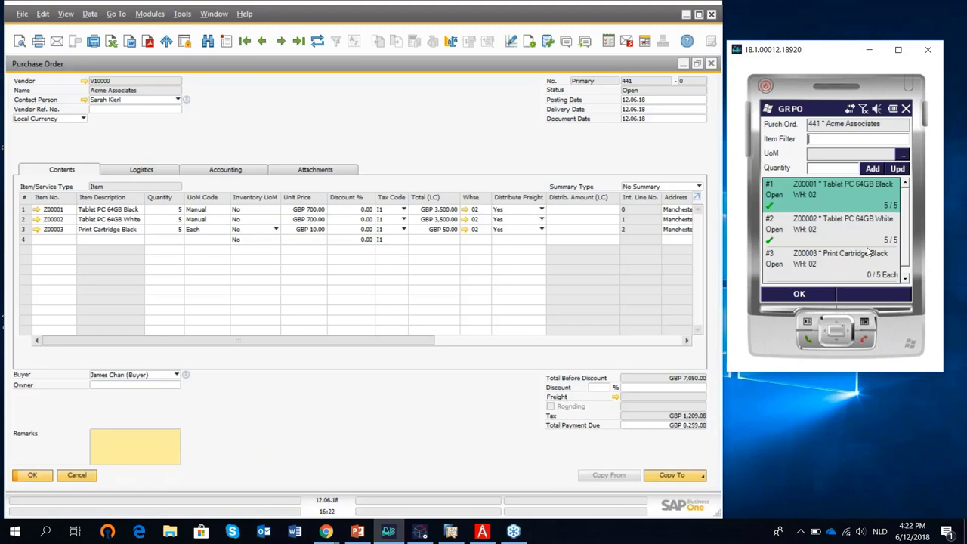
Filter for Z00003, set bin 02-A1-S3-L1 and batch A20180420-1, and receive quantity 5.
text(Z00003)
key(Return)
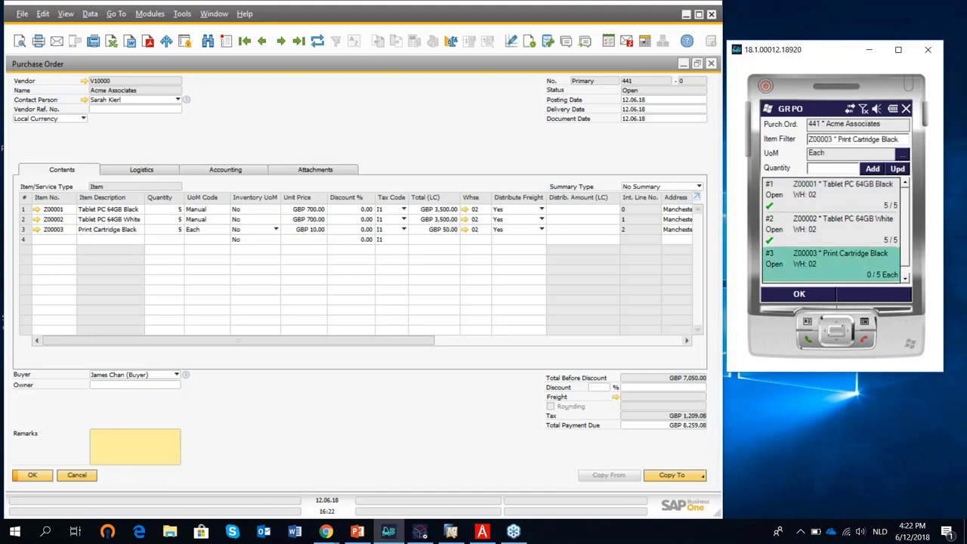
text(5)
click(873, 168)
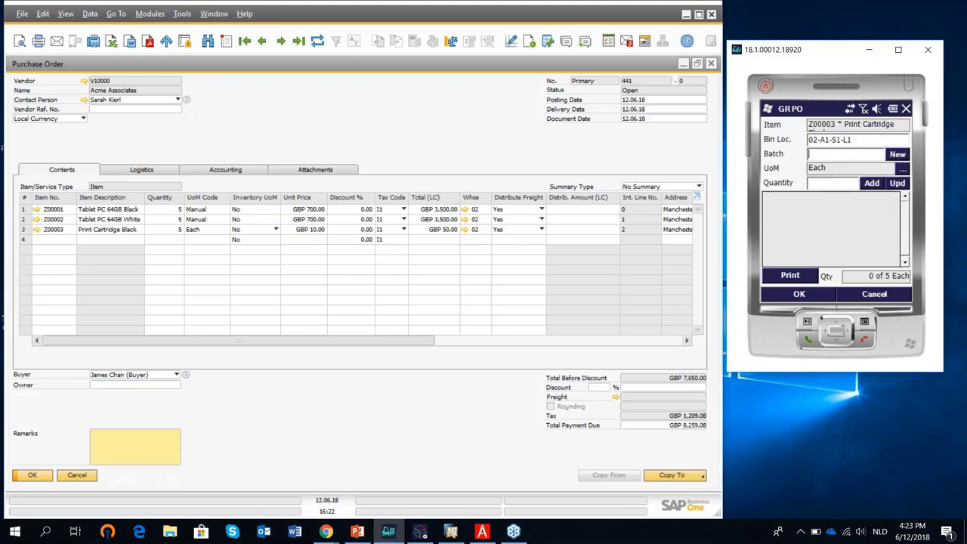
double_click(880, 138)
text(02-A1-S3-L1)
key(Return)
text(A20180420-1)
key(Return)
text(5)
key(Return)
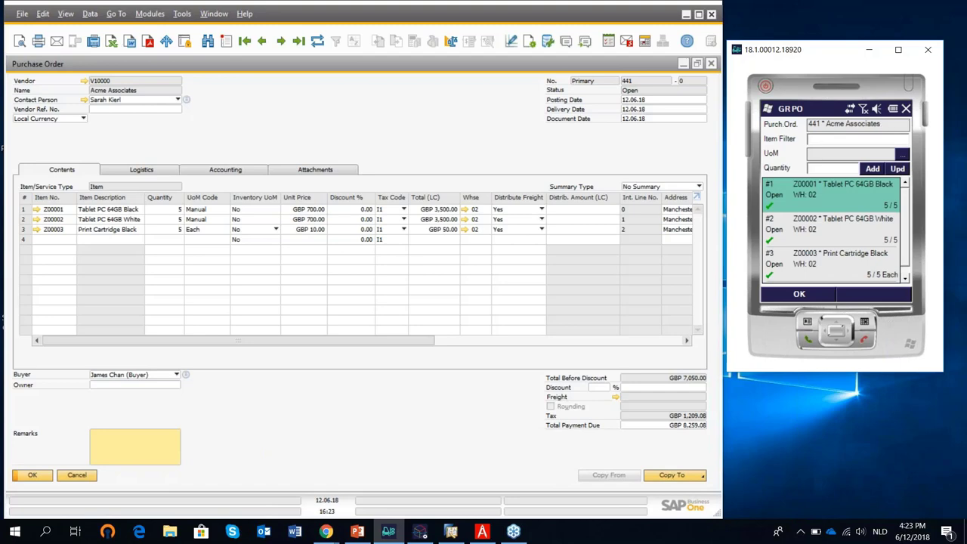
Post the handheld receipt for PO 441 as Goods Receipt PO 446 and close the purchase order.
click(799, 295)
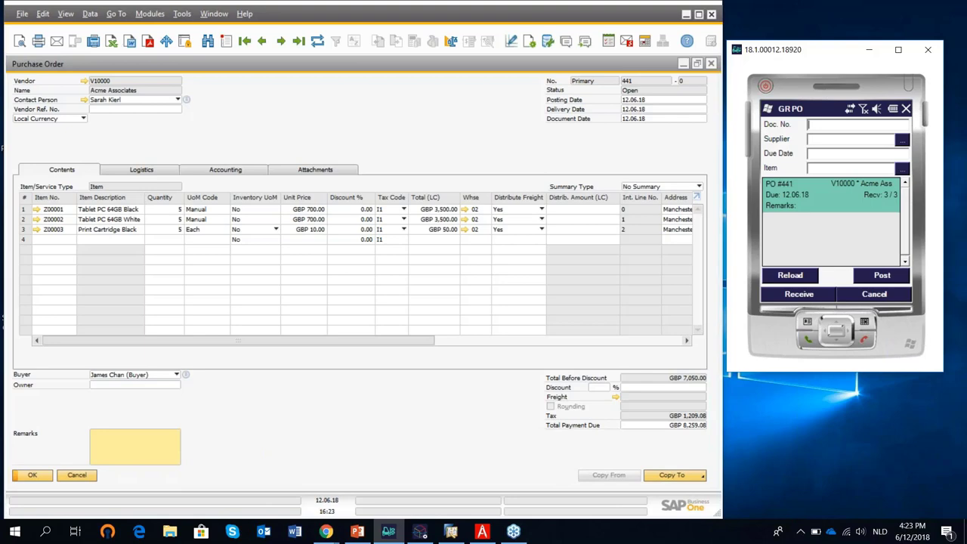
click(870, 281)
click(808, 302)
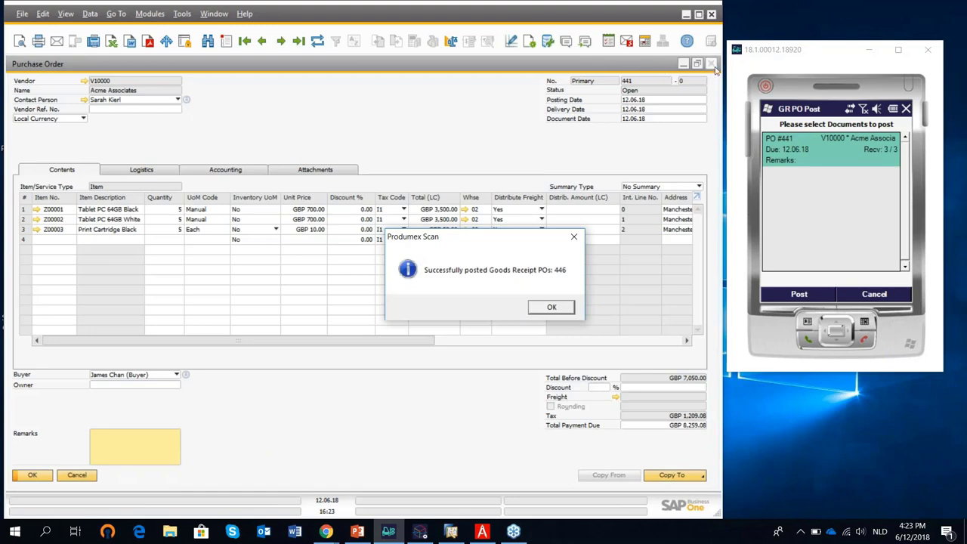
click(550, 306)
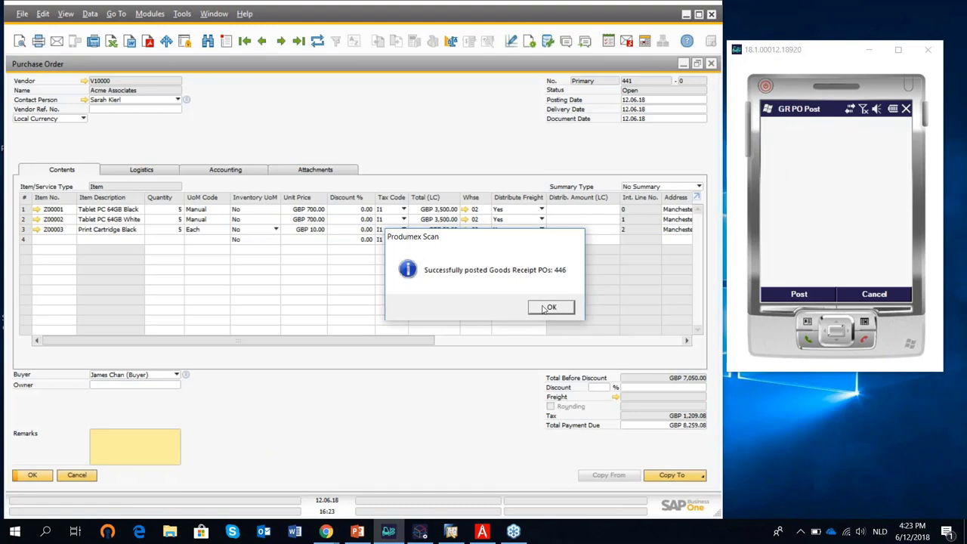
click(711, 63)
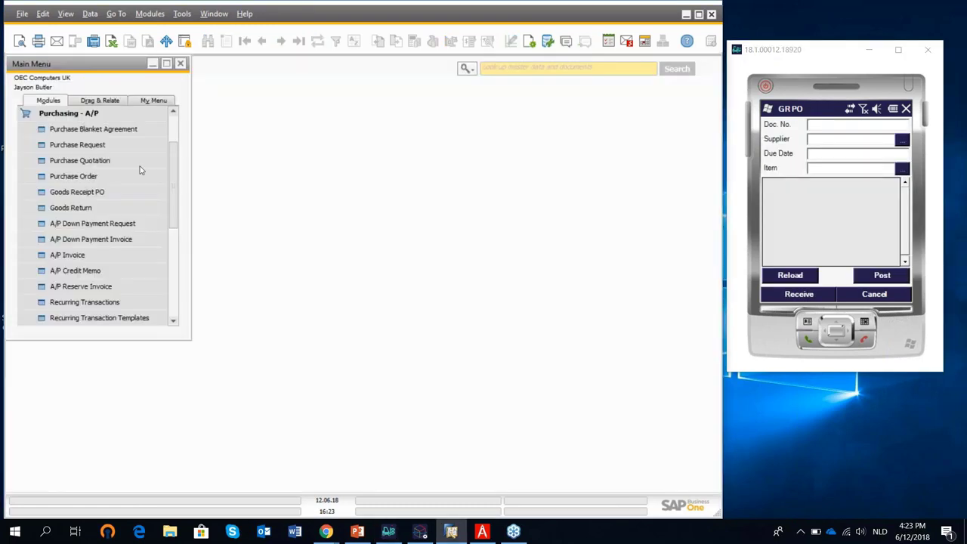
Load the latest Goods Receipt PO, 446 for vendor V10000, and scroll its item grid to the line totals.
click(81, 193)
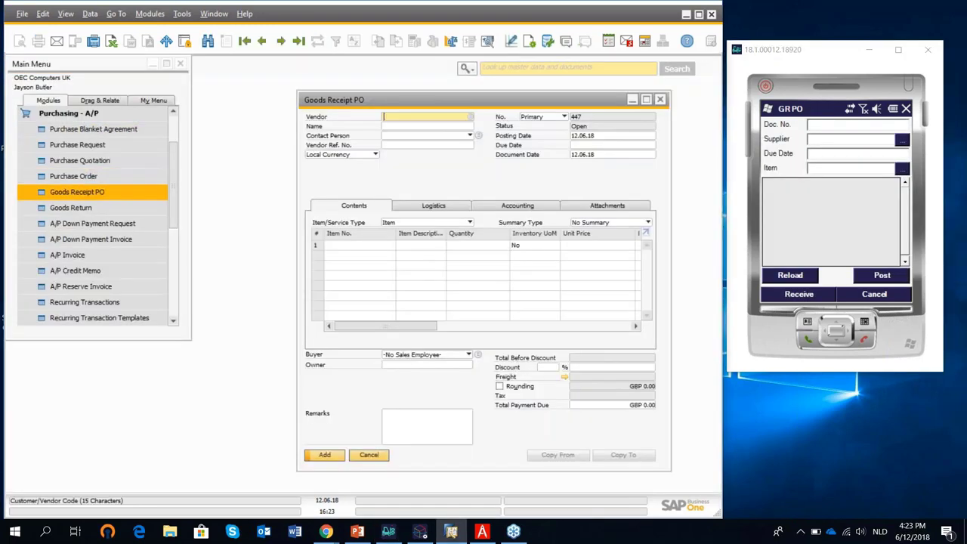
click(299, 40)
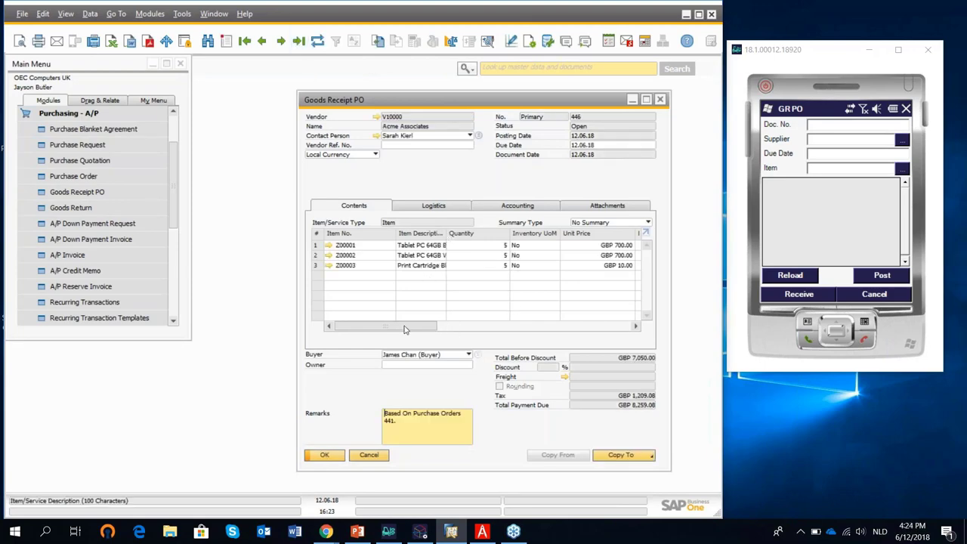
drag(412, 326, 518, 323)
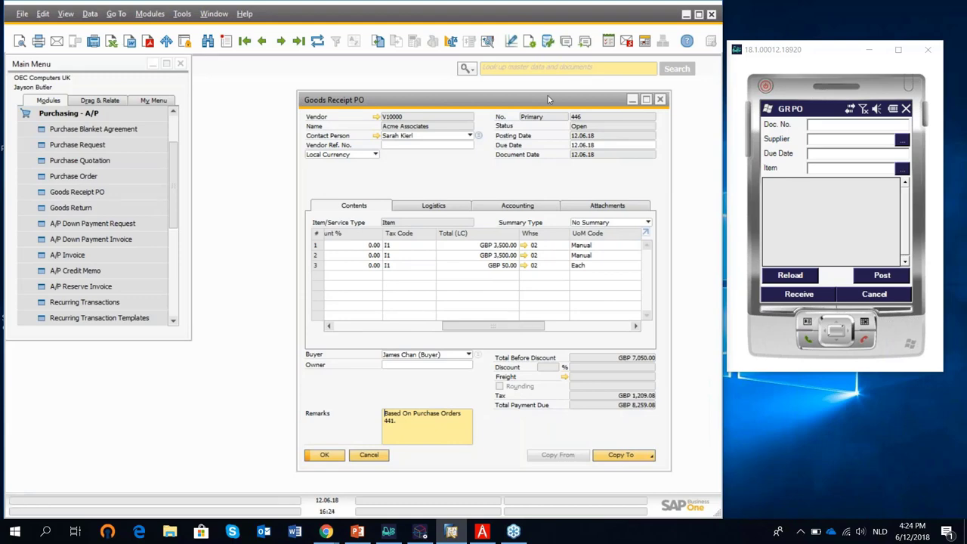
Close the GRPO and run the Inventory in Warehouse Report for items Z00001–Z00003 in warehouse 02.
click(661, 100)
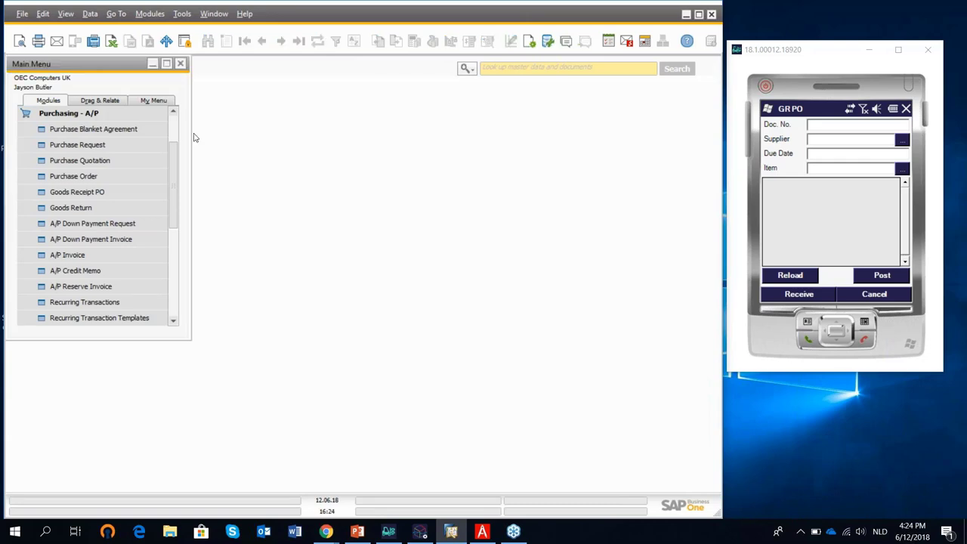
click(68, 114)
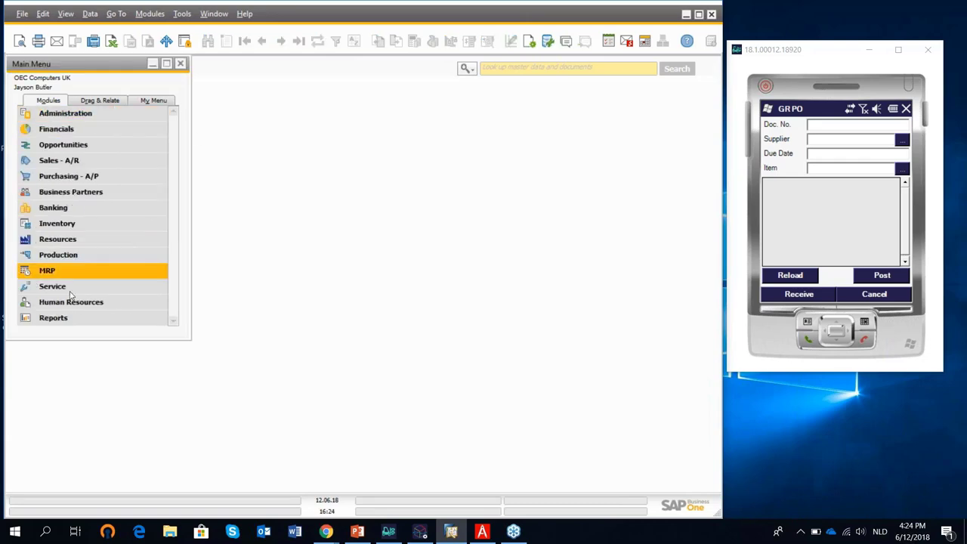
click(73, 228)
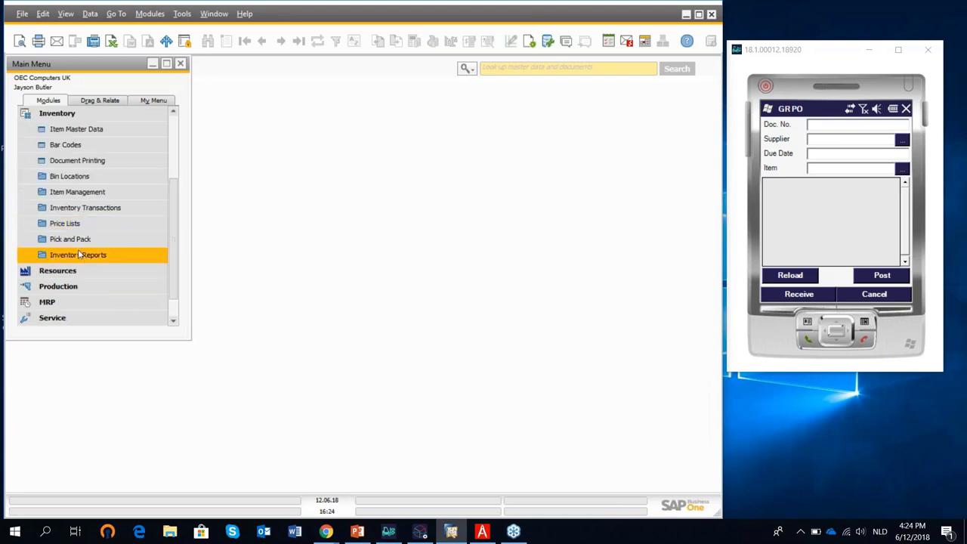
click(98, 254)
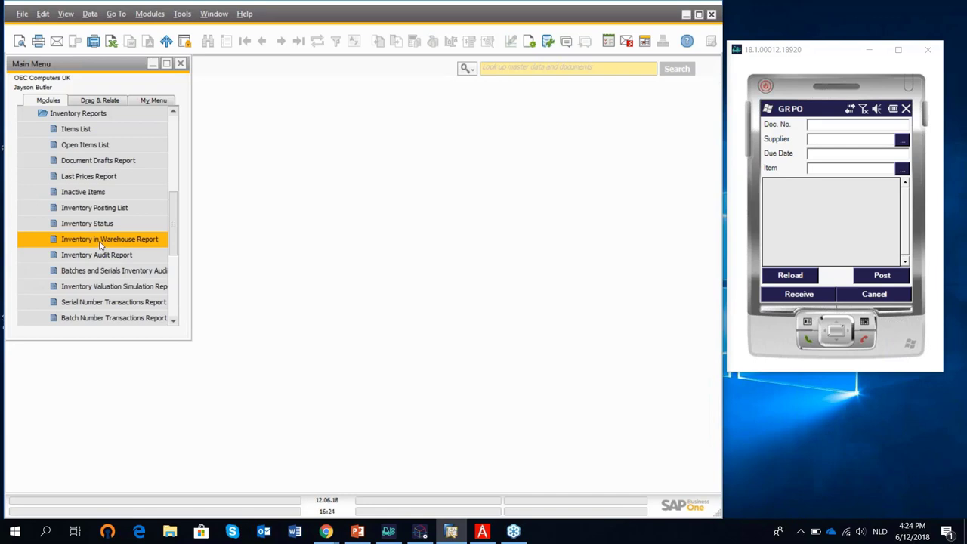
click(100, 241)
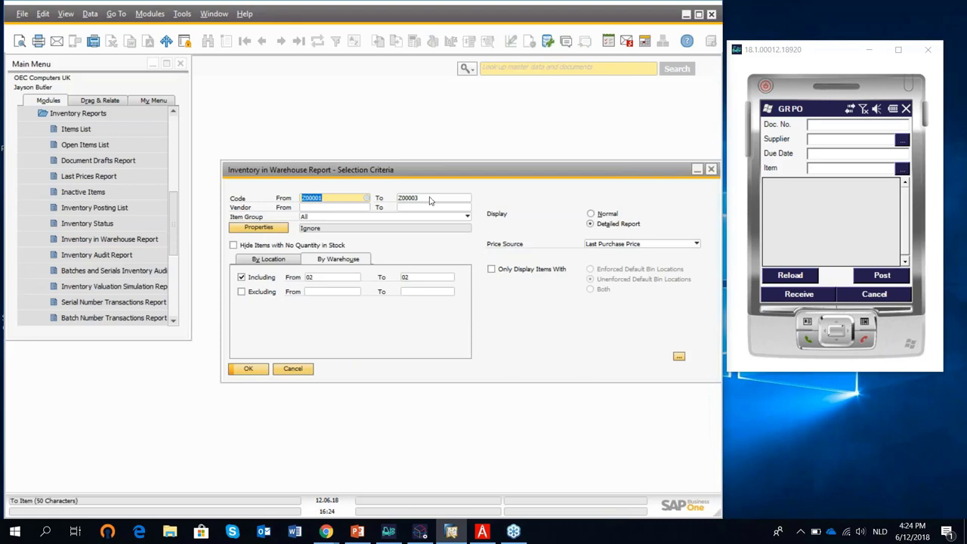
click(250, 369)
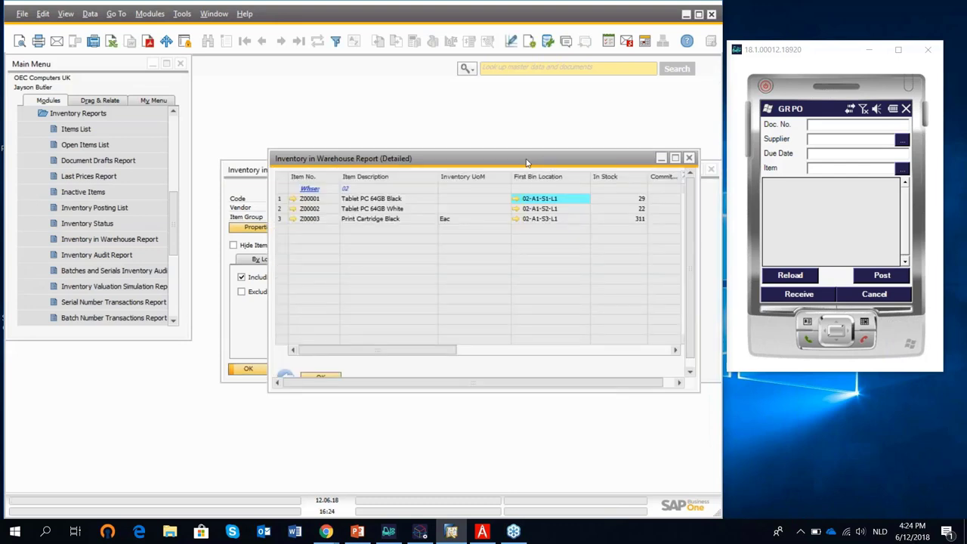
Move the detailed report aside, then minimize it and the criteria window.
drag(527, 162, 442, 118)
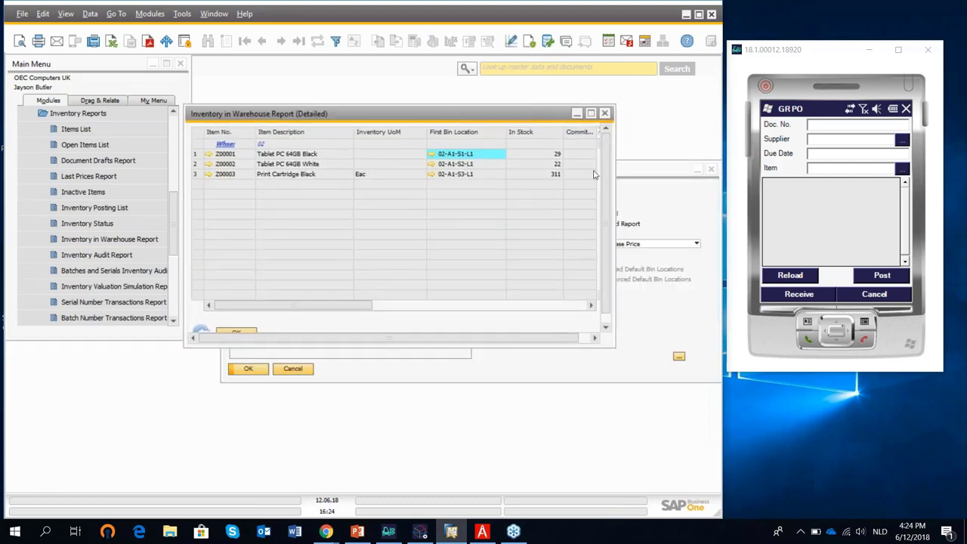
click(576, 113)
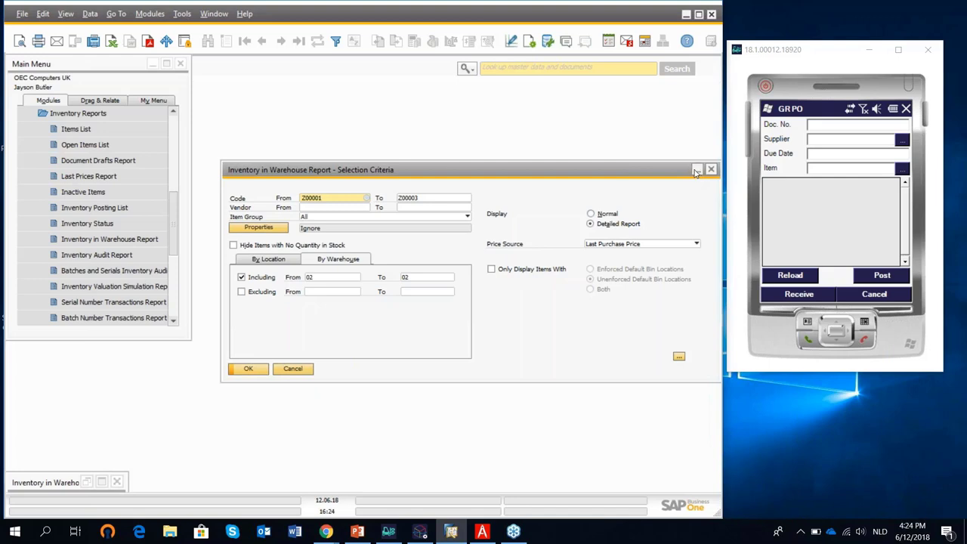
click(697, 172)
click(78, 113)
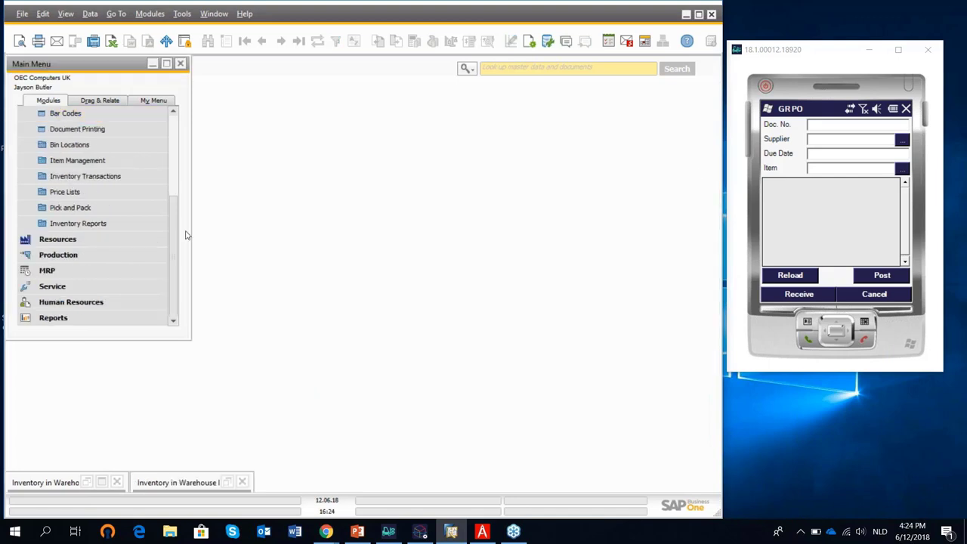
Duplicate the most recent sales order, 383, into a new sales order.
scroll(177, 209, up, 3)
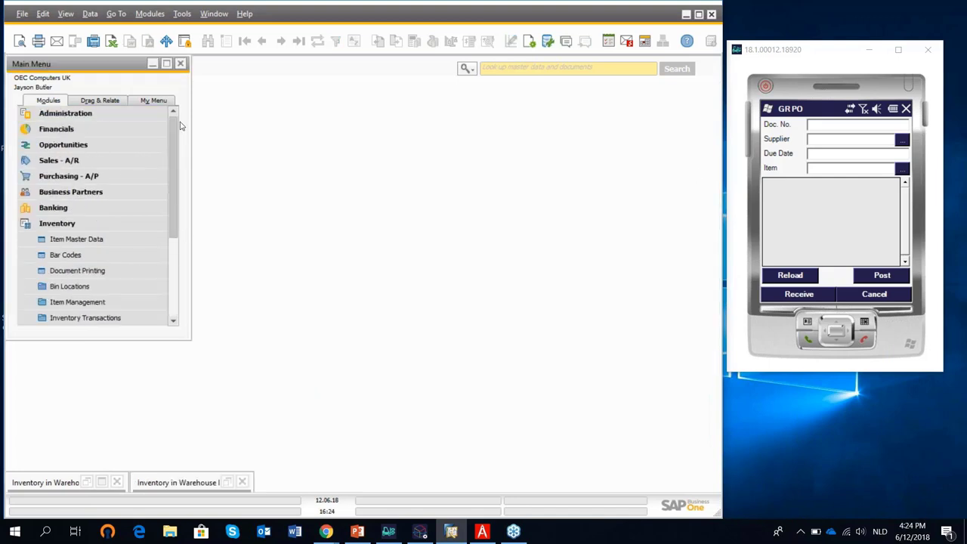
click(60, 224)
click(84, 160)
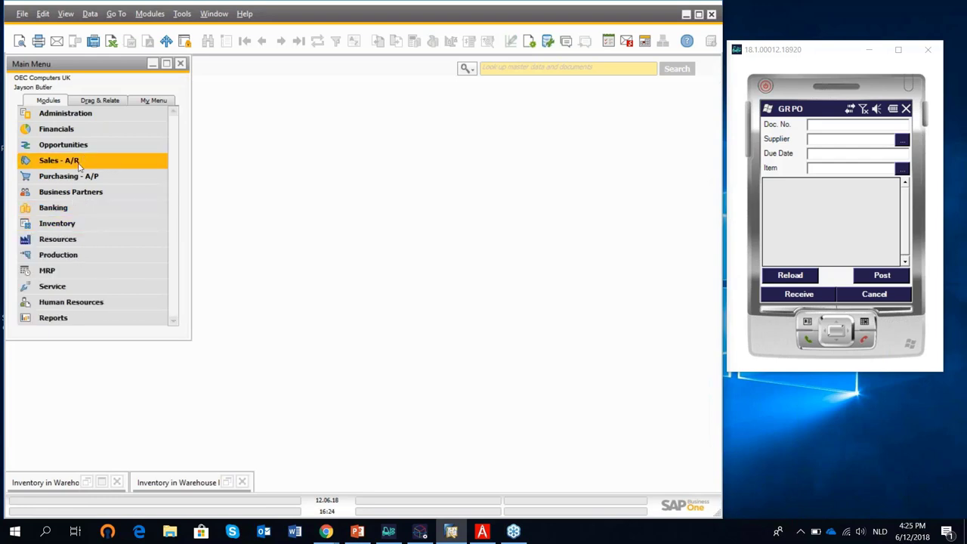
click(79, 161)
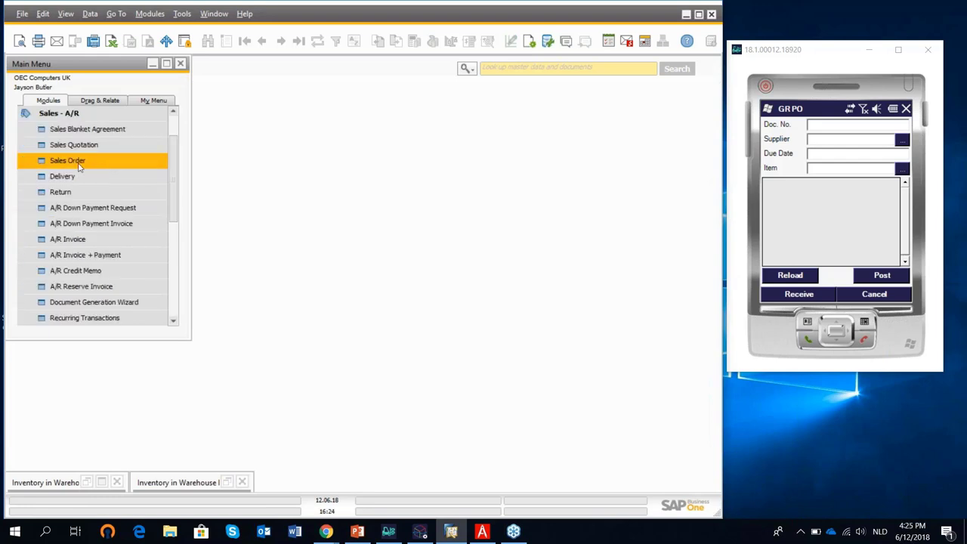
click(78, 162)
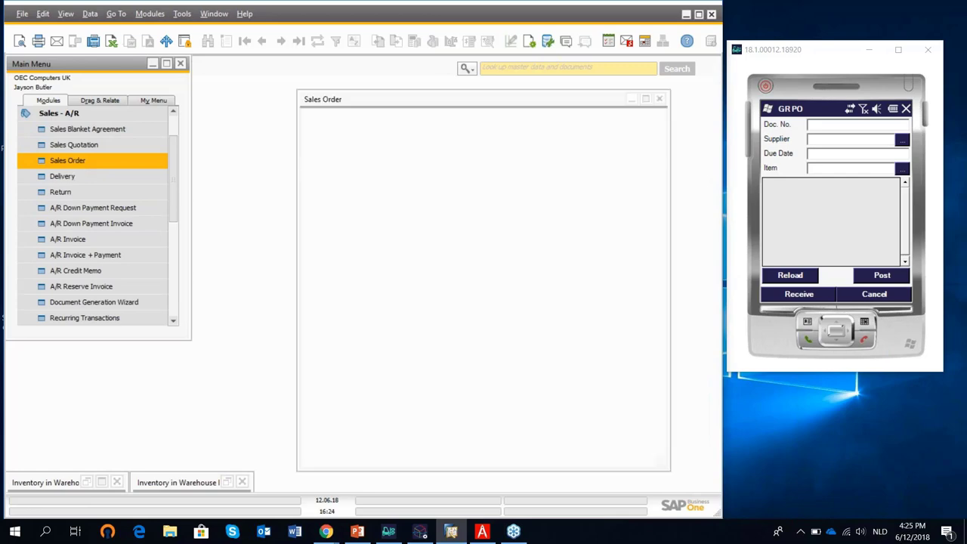
click(299, 41)
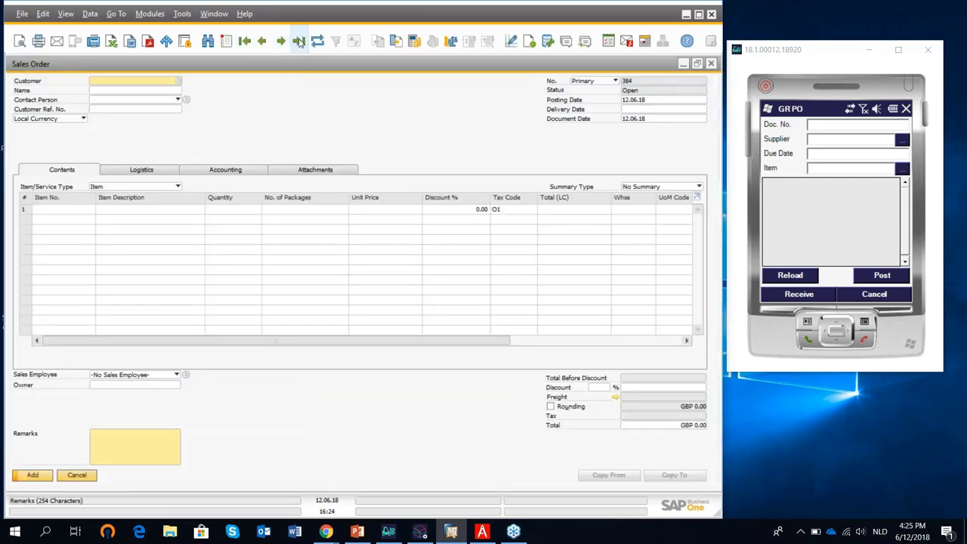
right_click(327, 115)
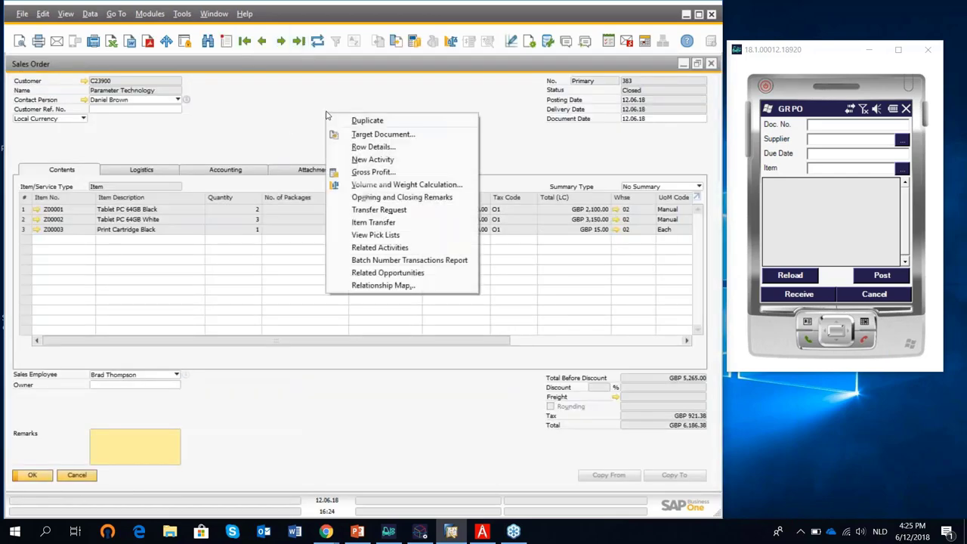
click(370, 120)
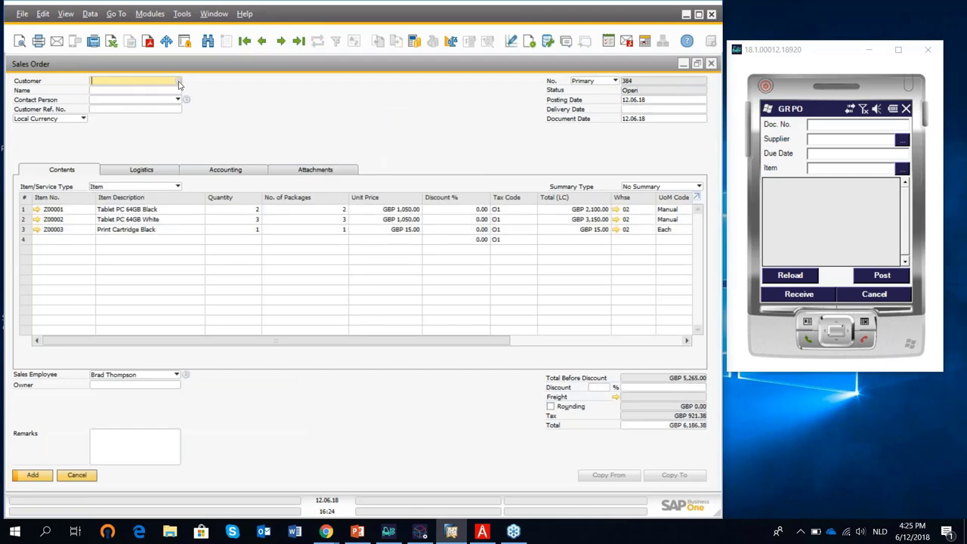
Set customer Maxi-Teq and delivery date 12.06.18 on all rows, then add the order.
click(177, 81)
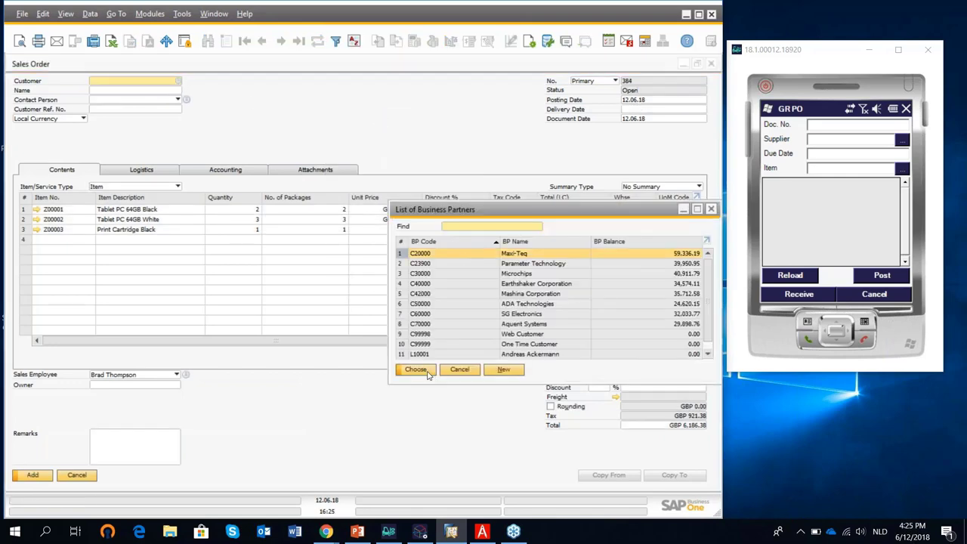
key(Return)
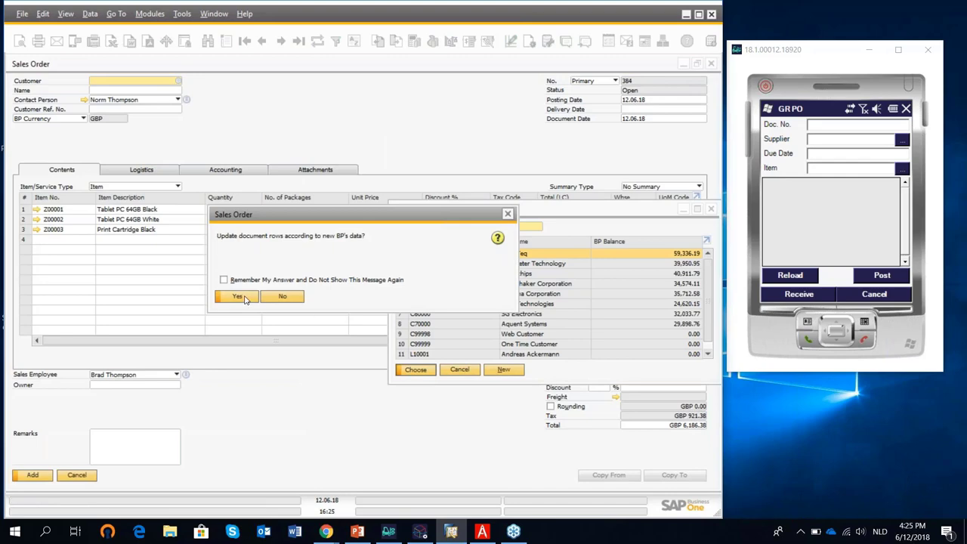
click(238, 296)
click(635, 110)
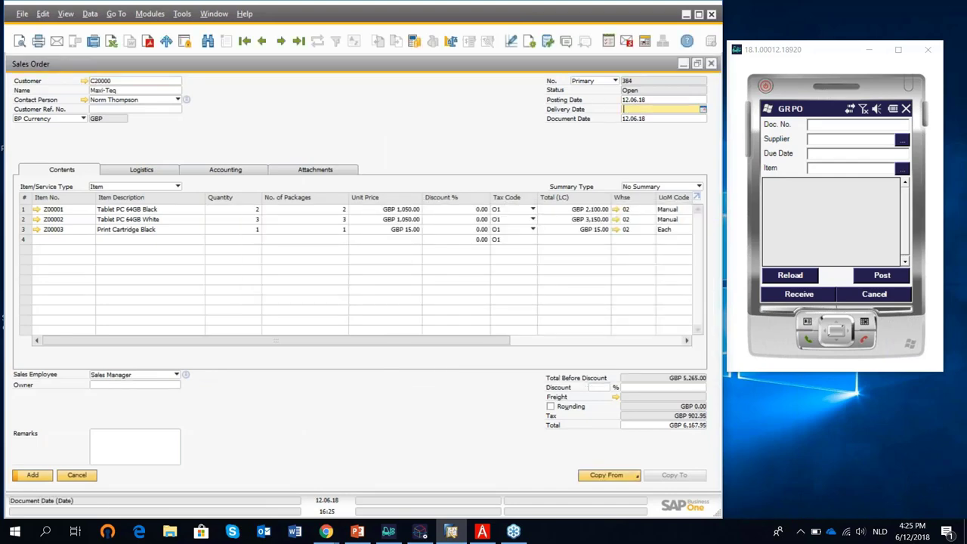
text(12.06.18)
key(Tab)
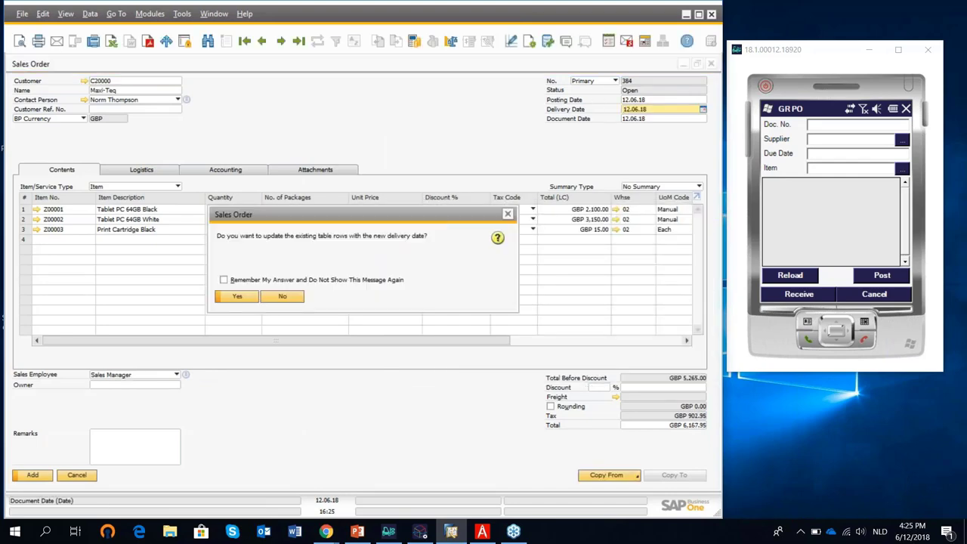
click(247, 299)
key(Return)
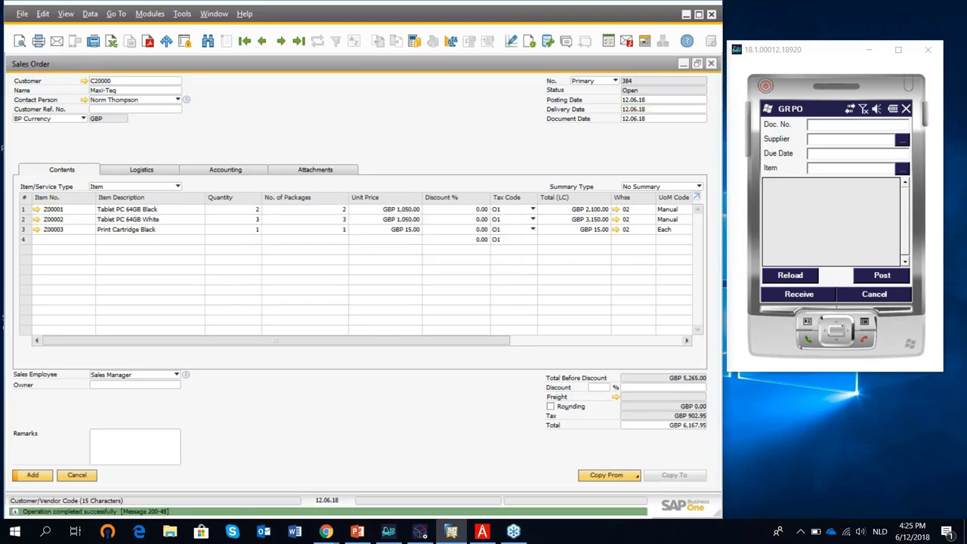
Browse back to saved sales order 384 and close the Sales Order window.
click(299, 42)
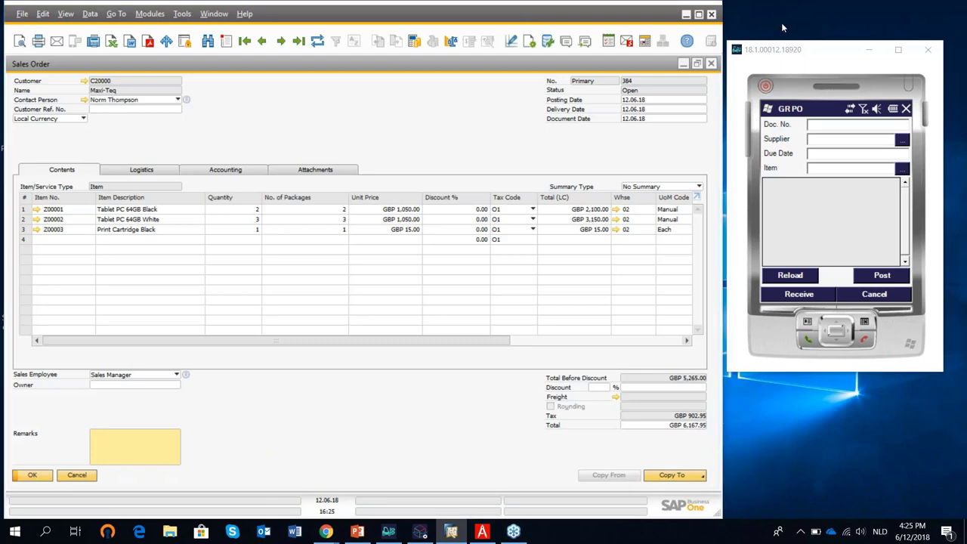
click(717, 34)
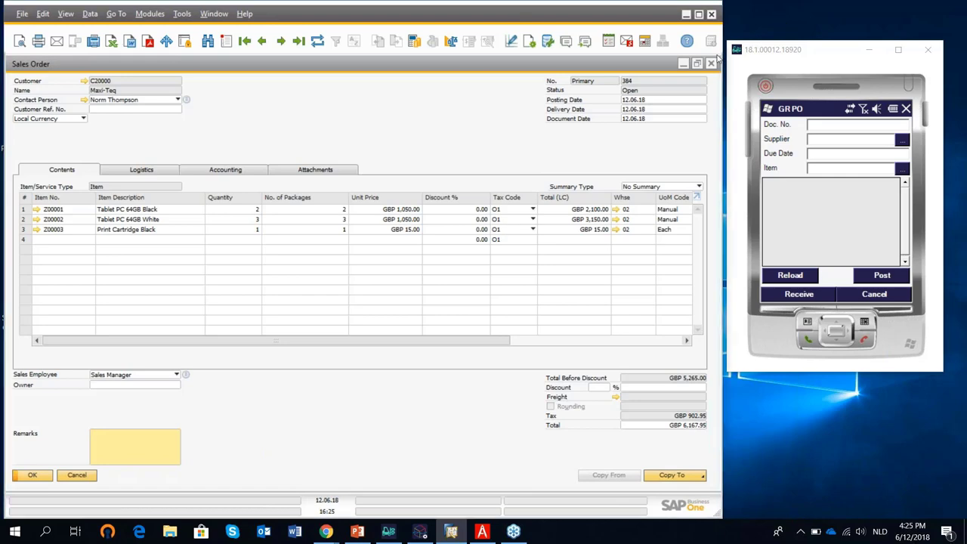
click(711, 64)
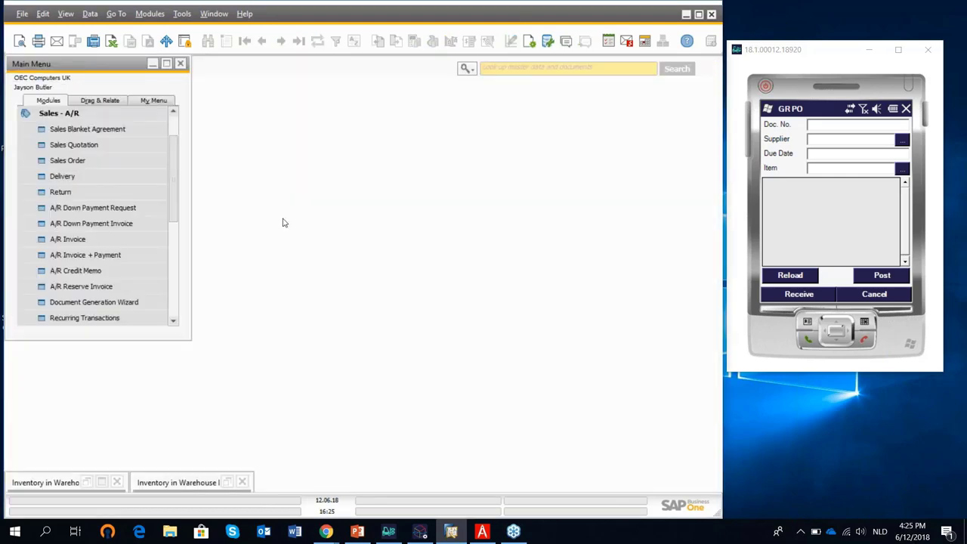
List open orders in the Pick and Pack Manager and mark all three order 384 lines.
click(42, 111)
click(79, 224)
click(87, 242)
click(96, 258)
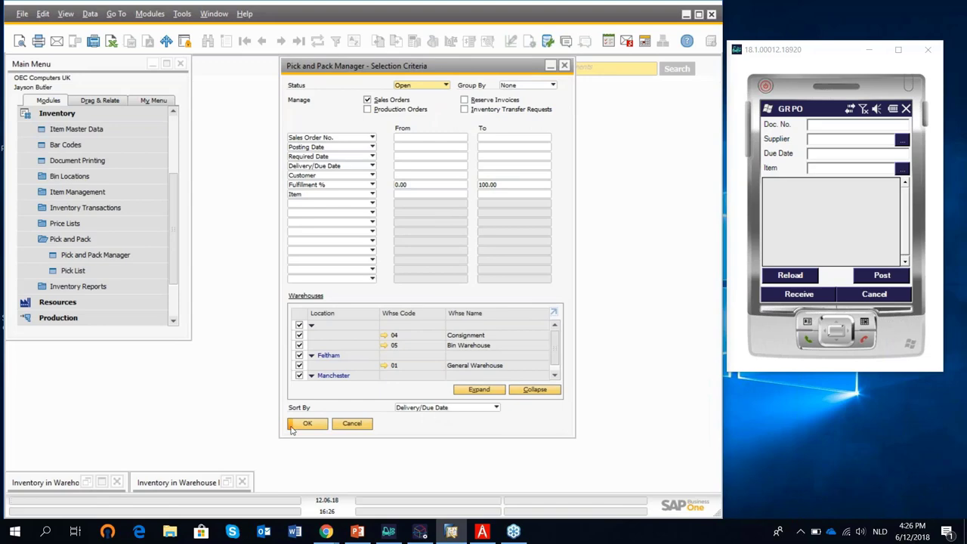
click(293, 425)
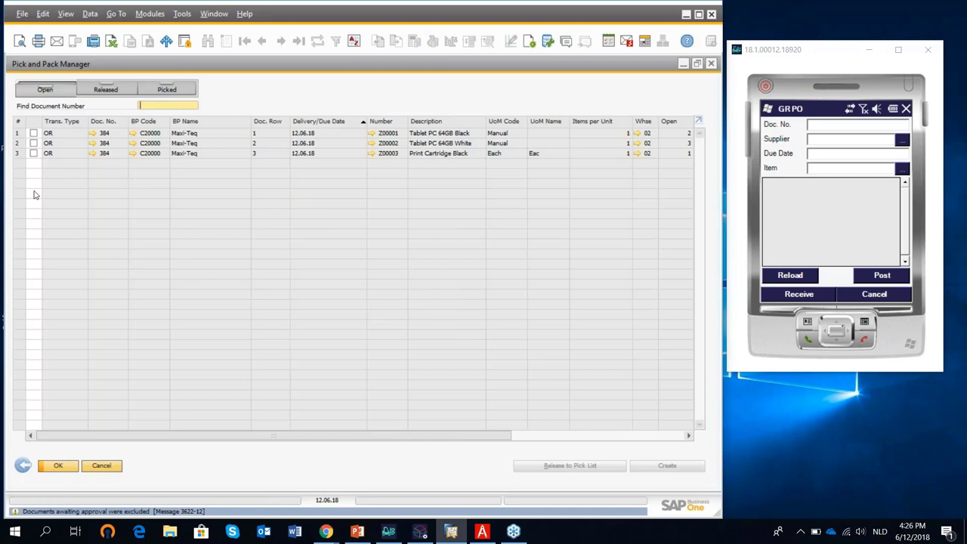
click(33, 133)
click(33, 143)
click(33, 154)
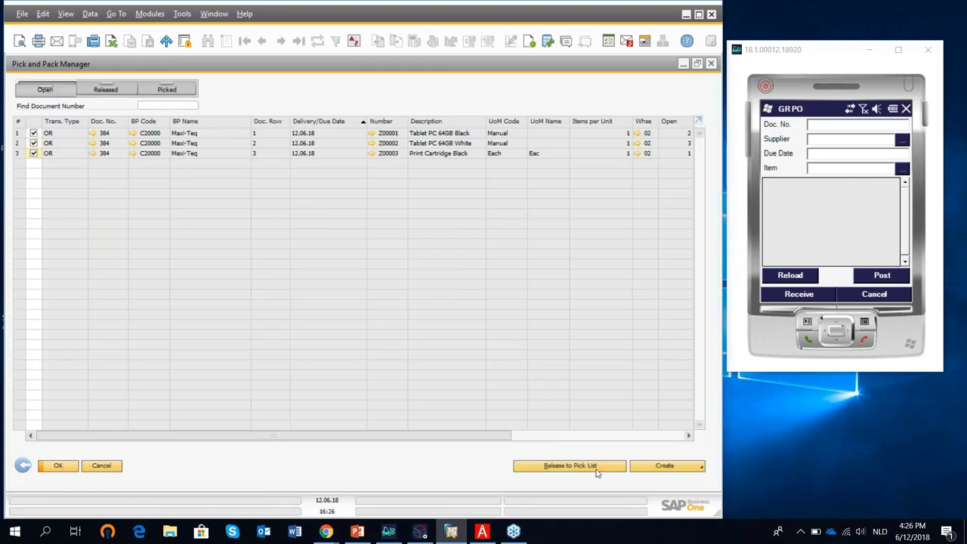
Release the lines to a pick list, auto-selecting batch A20180420-1, and generate pick list 16.
click(570, 466)
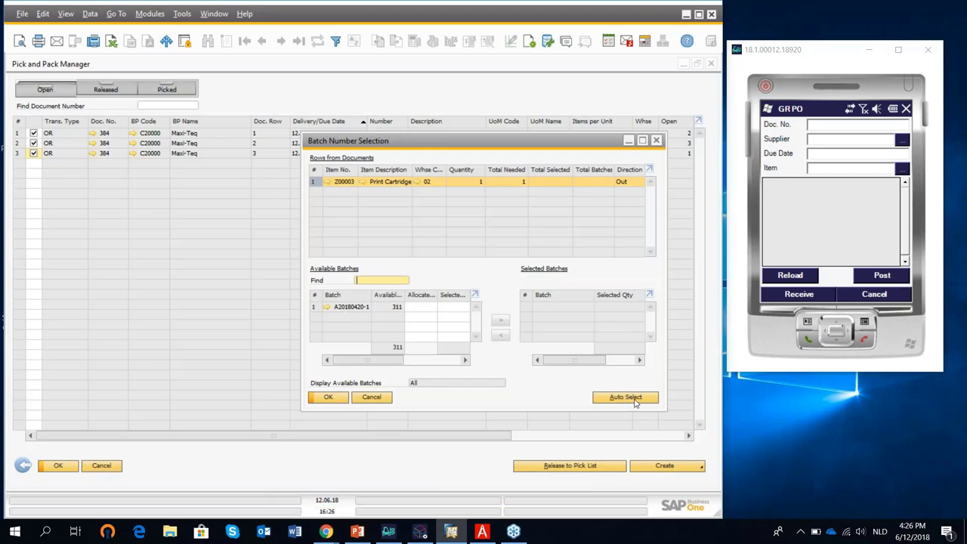
click(635, 400)
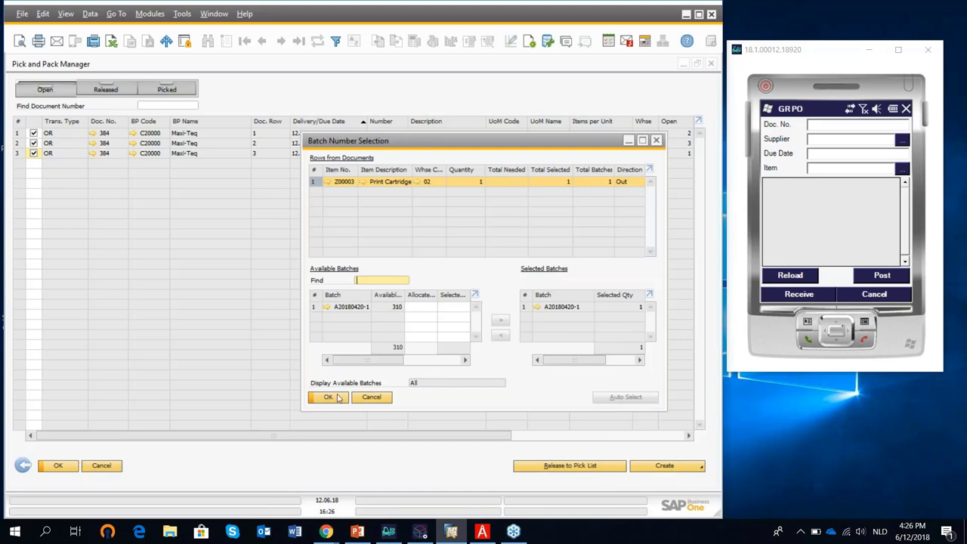
click(337, 398)
click(594, 468)
click(608, 417)
click(608, 418)
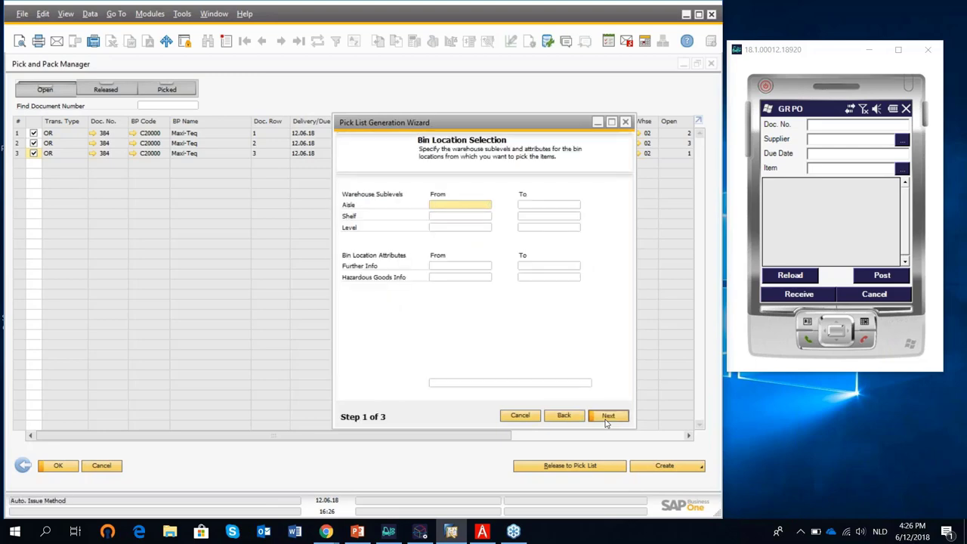
click(607, 418)
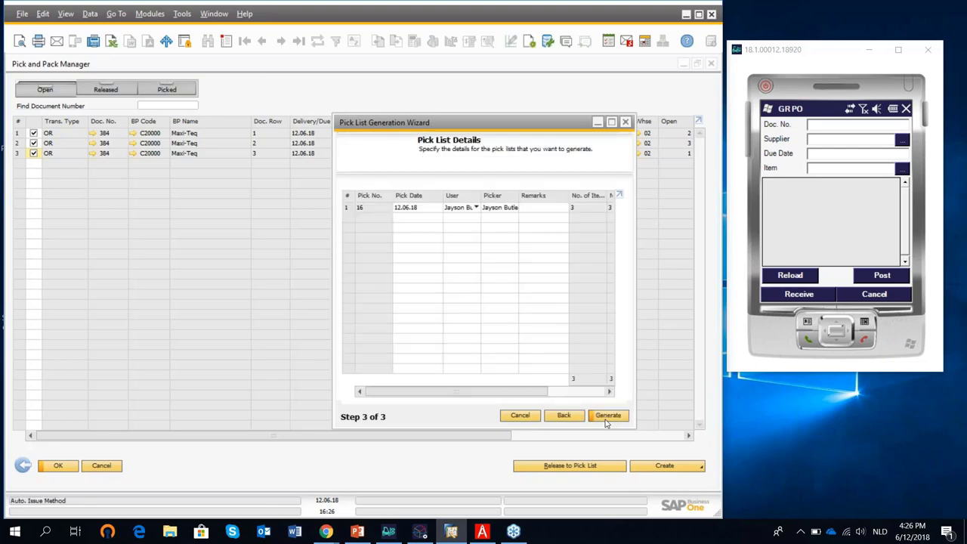
click(607, 417)
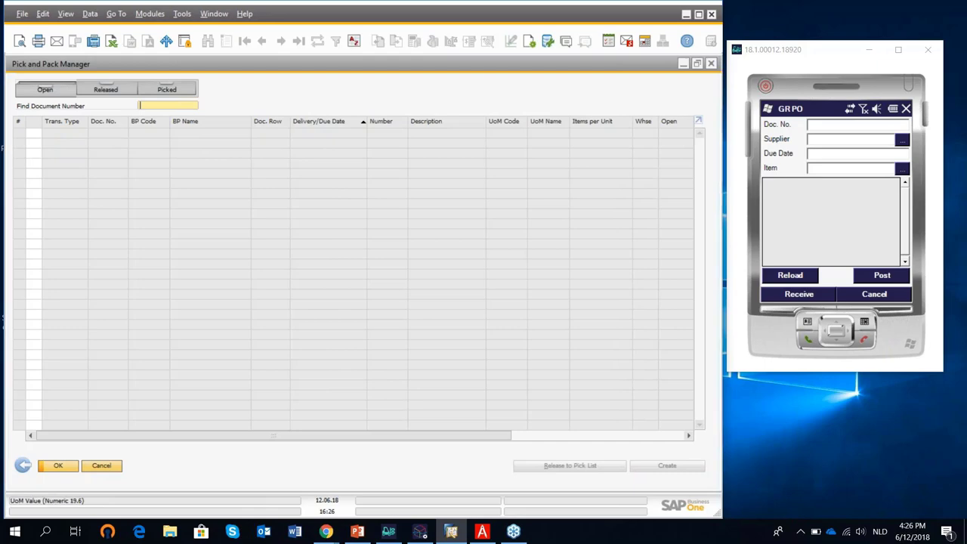
Leave GR PO on the handheld, go to Picking, reload, and select PickList #16 for Maxi-Teq.
click(712, 64)
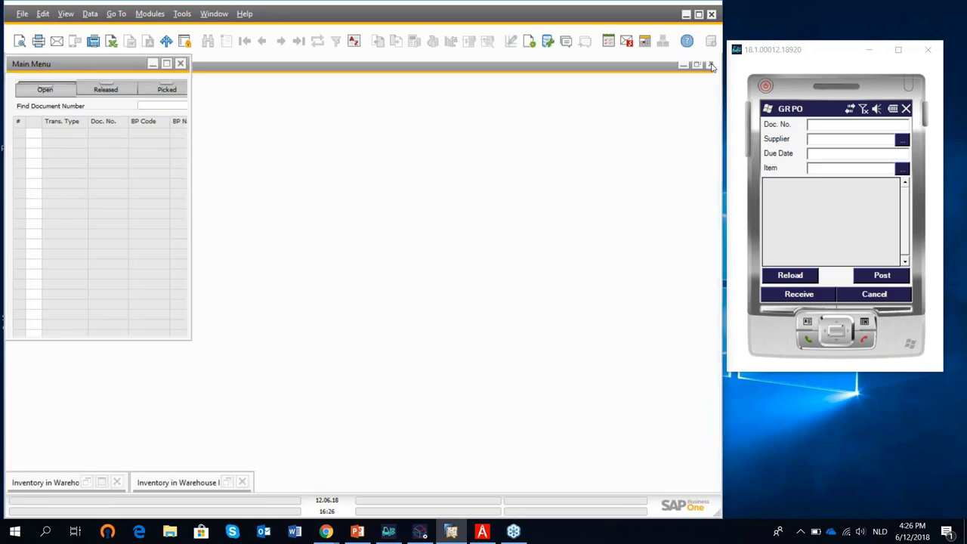
click(872, 295)
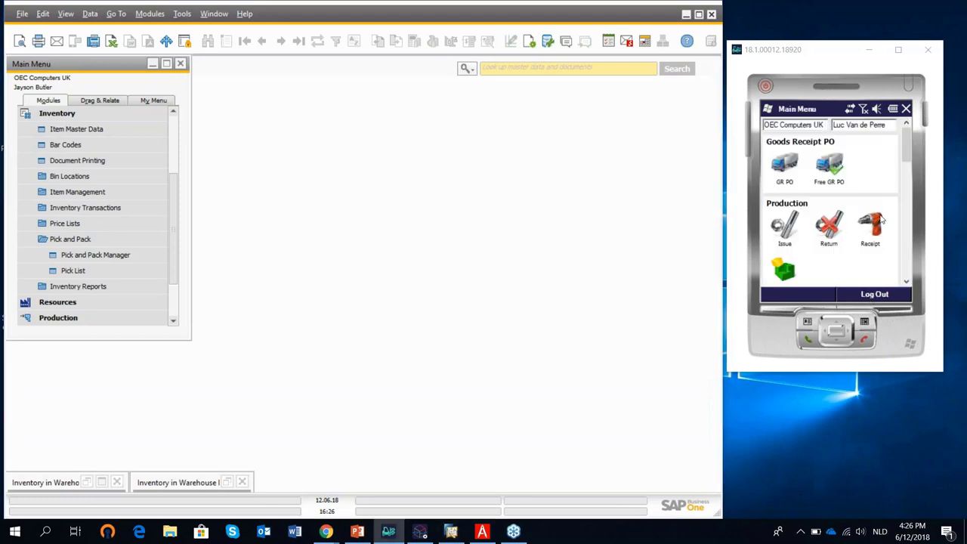
drag(912, 151, 889, 185)
click(873, 184)
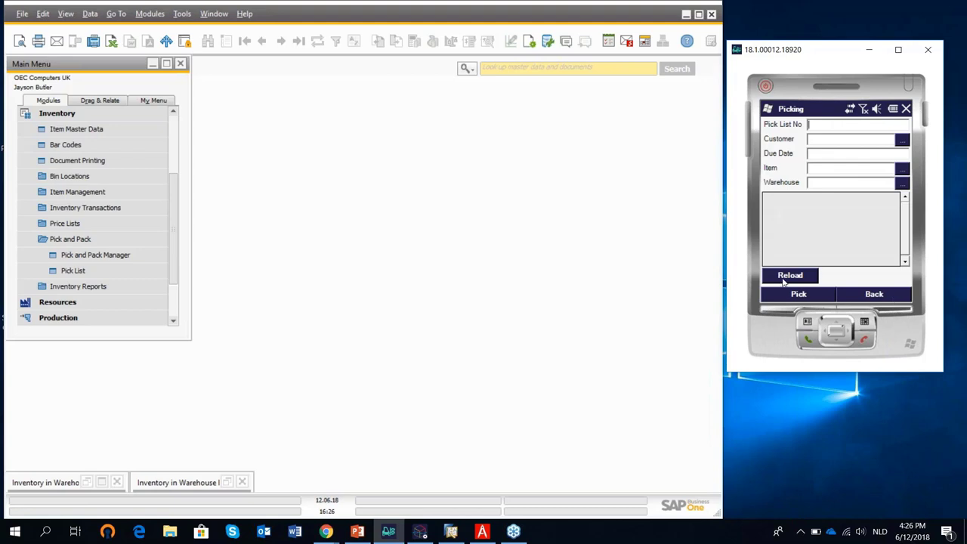
click(786, 279)
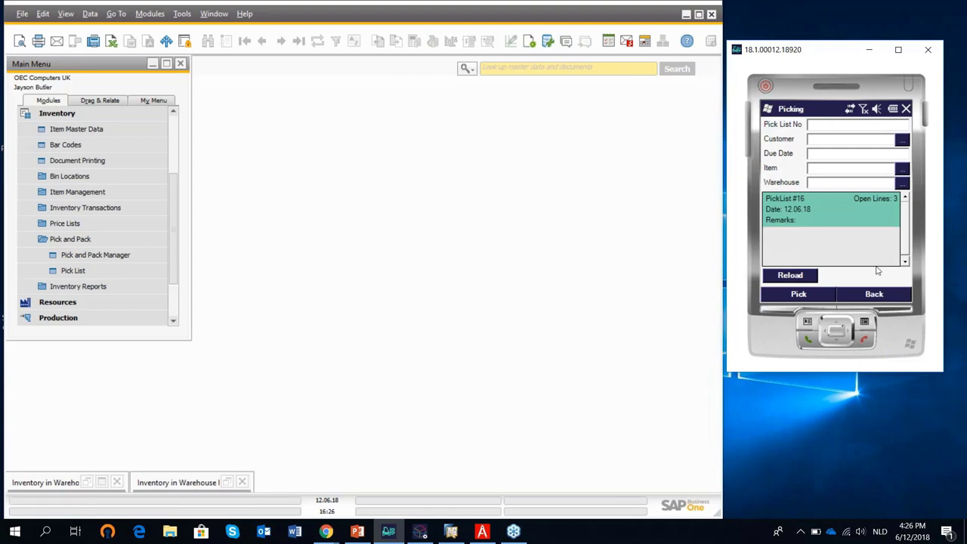
click(810, 295)
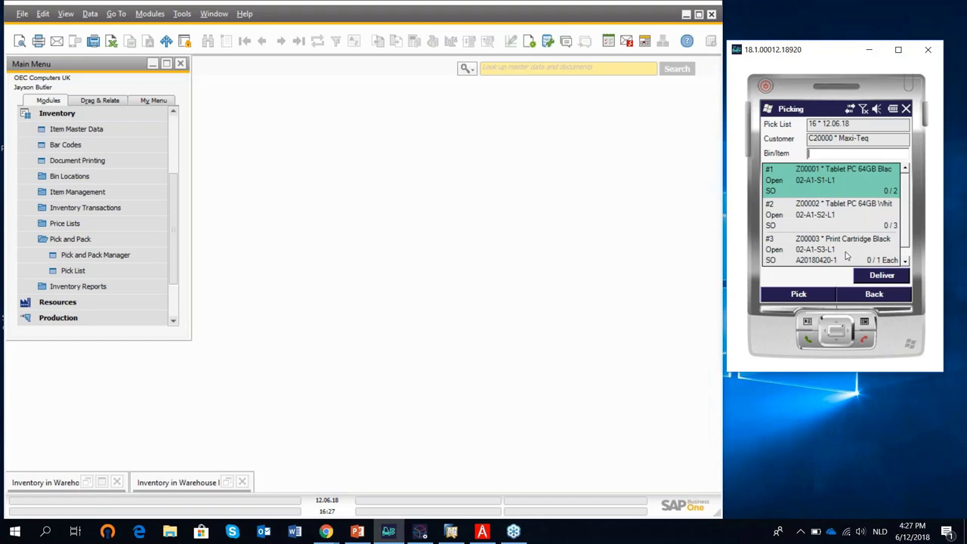
Pick 2 black tablets, item Z00001, from bin 02-A1-S1-L1 and post.
text(Z00001)
key(Return)
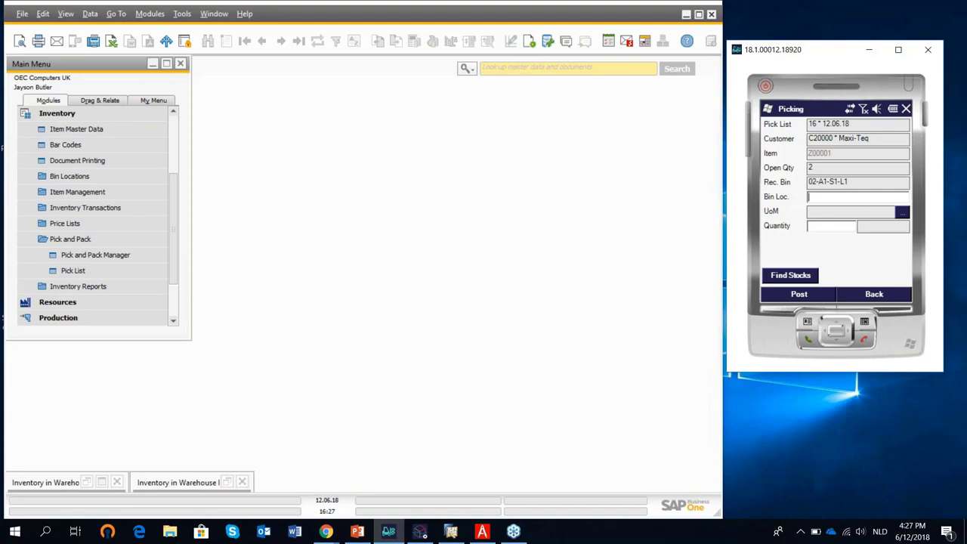
text(02-A1-S1-L1)
key(Return)
text(2)
click(810, 294)
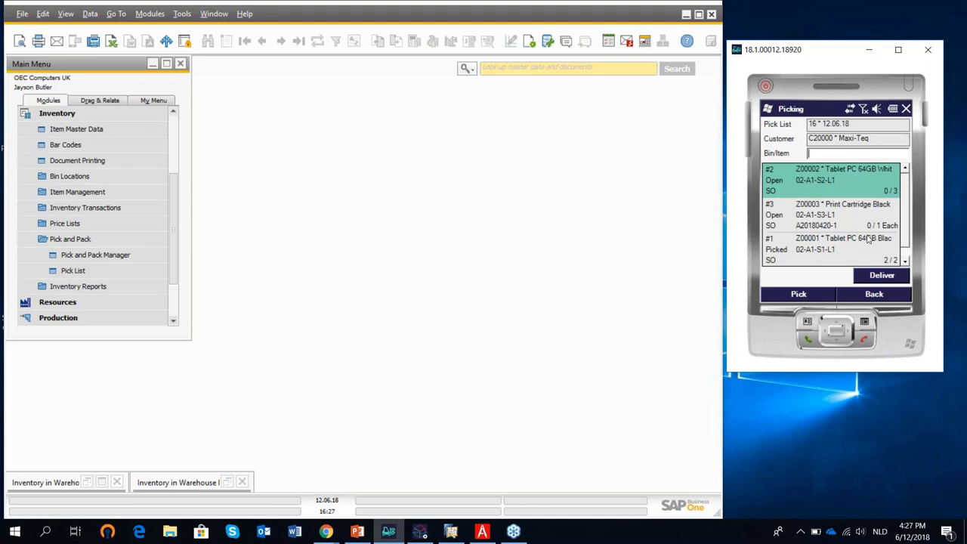
Pick 3 white tablets, item Z00002, from bin 02-A1-S2-L1 and post.
text(8717446056712)
key(Return)
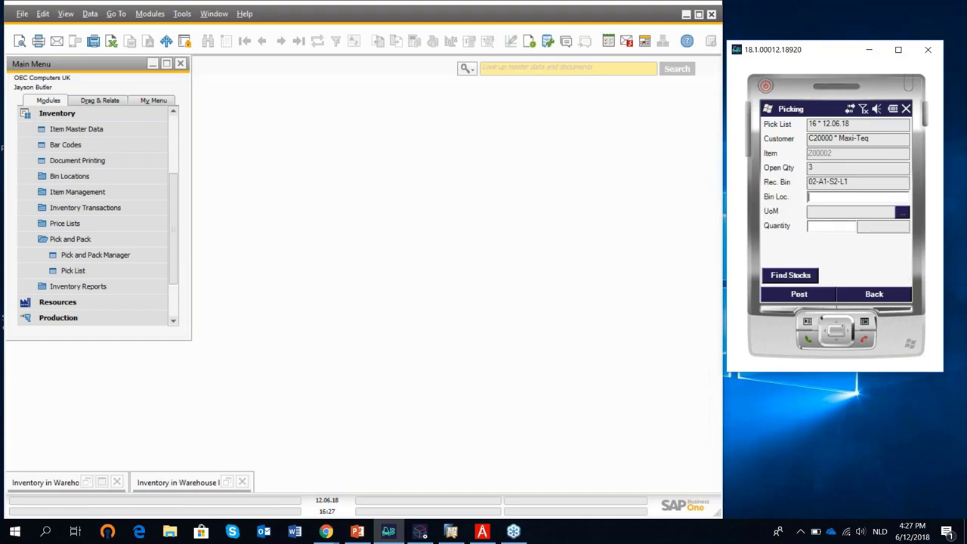
text(02-A1-S2-L1)
key(Return)
text(3)
key(Return)
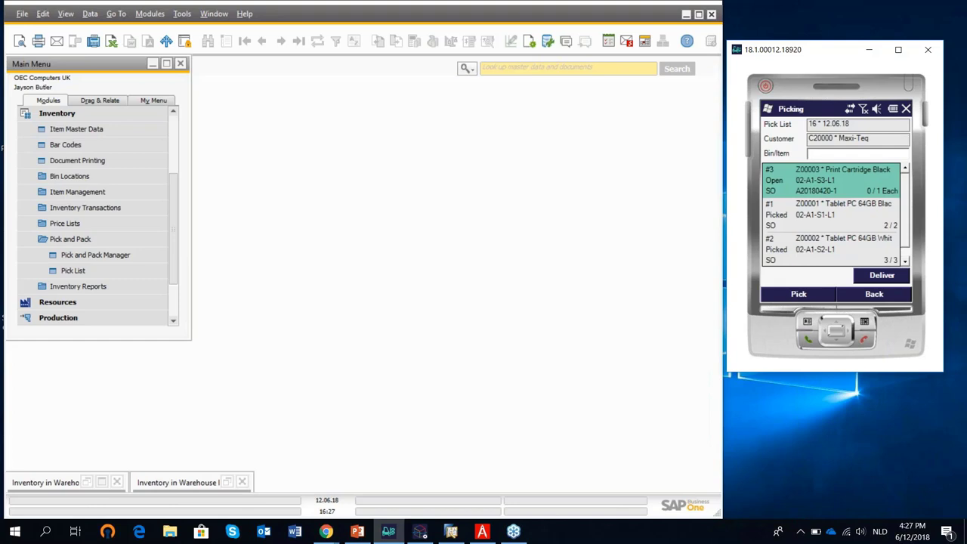
Pick 1 print cartridge, batch A20180420-1, from bin 02-A1-S3-L1, then deliver as delivery 400.
text(A20180420-1)
key(Return)
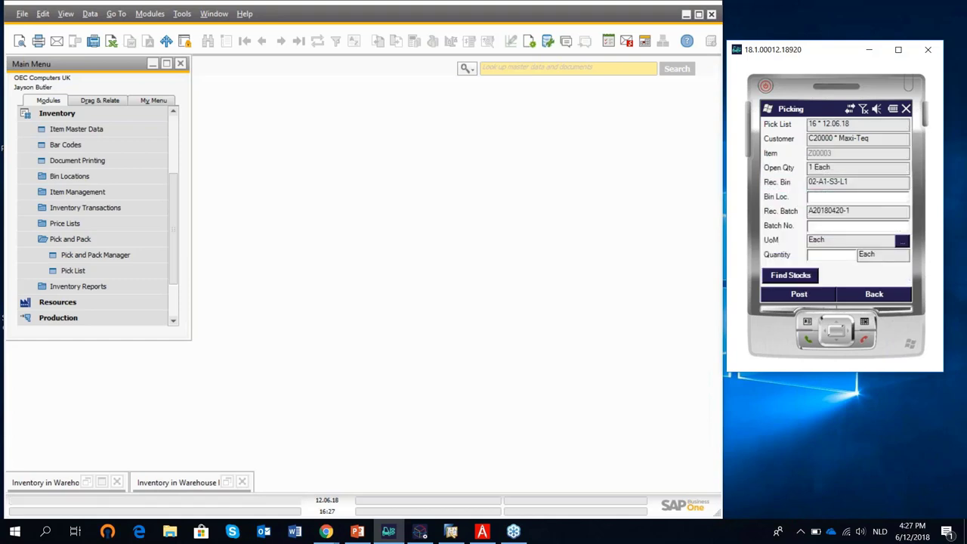
text(02-A1-S3-L1)
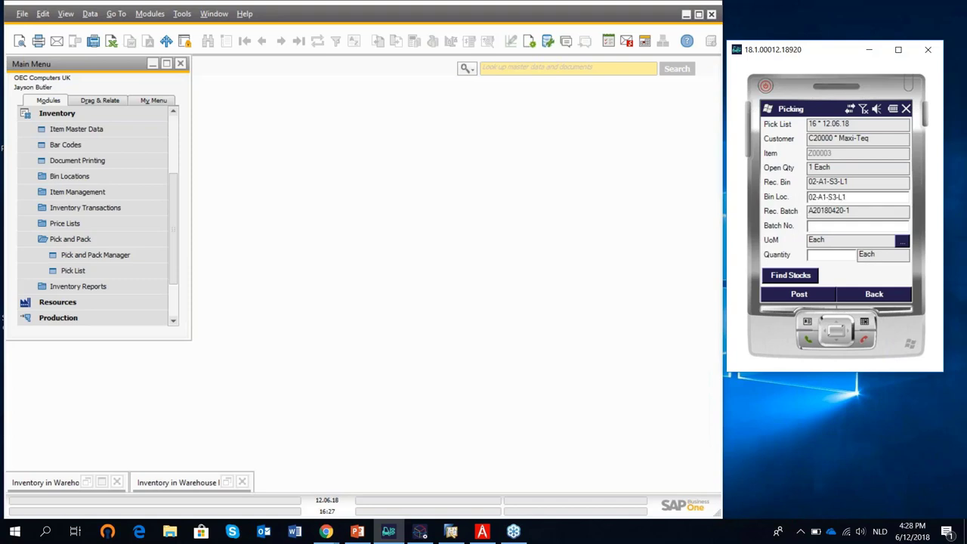
text(A20180420-1)
key(Return)
text(1)
key(Return)
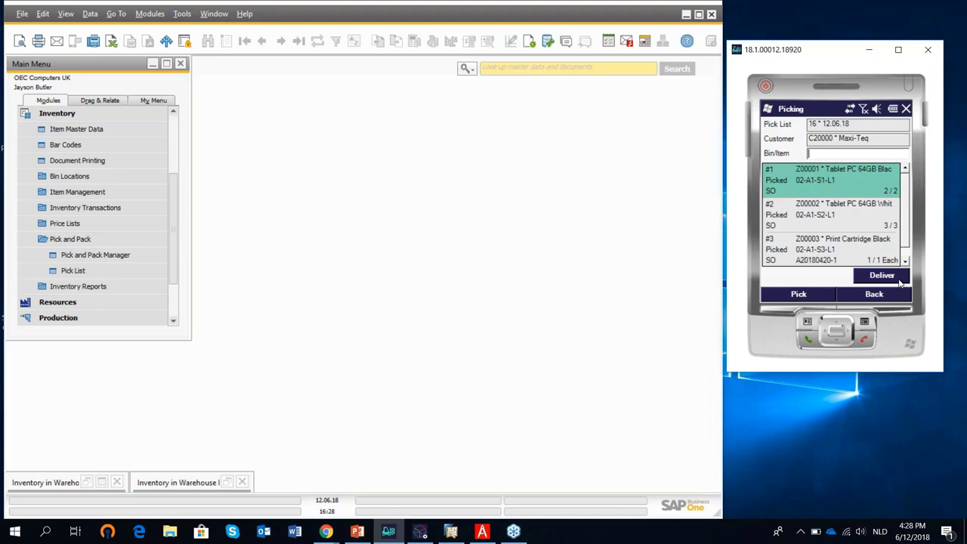
click(899, 277)
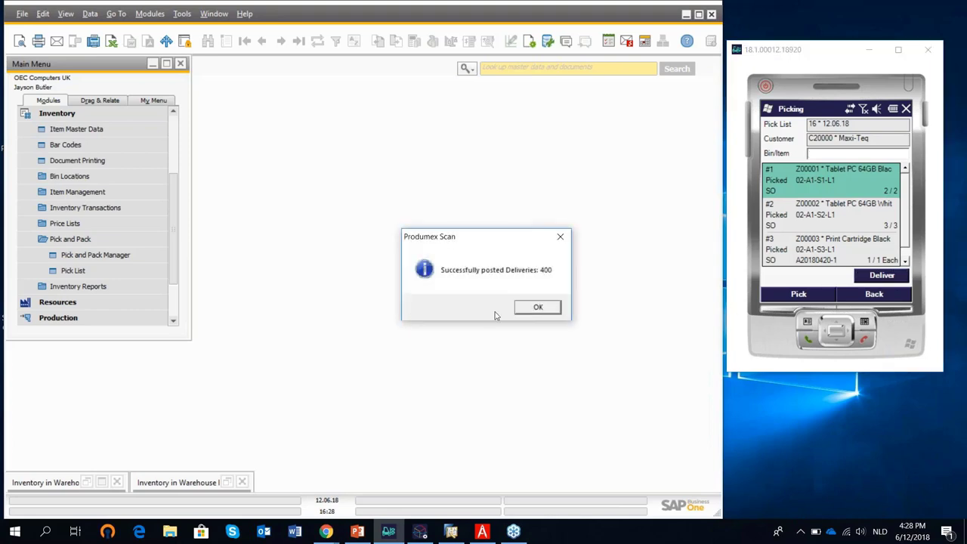
click(538, 307)
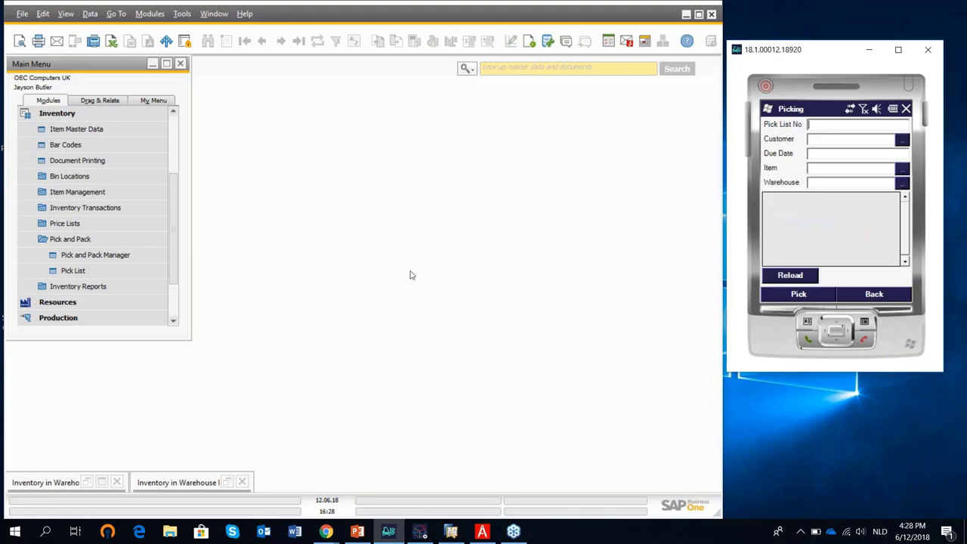
Load the latest Delivery, number 400 for Maxi-Teq, and return the handheld to its main menu.
click(56, 113)
click(80, 161)
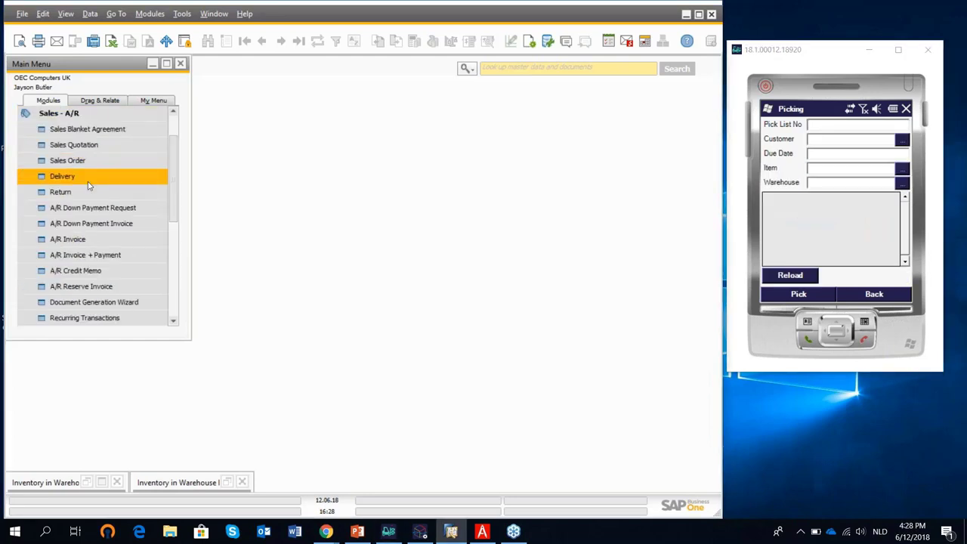
click(88, 182)
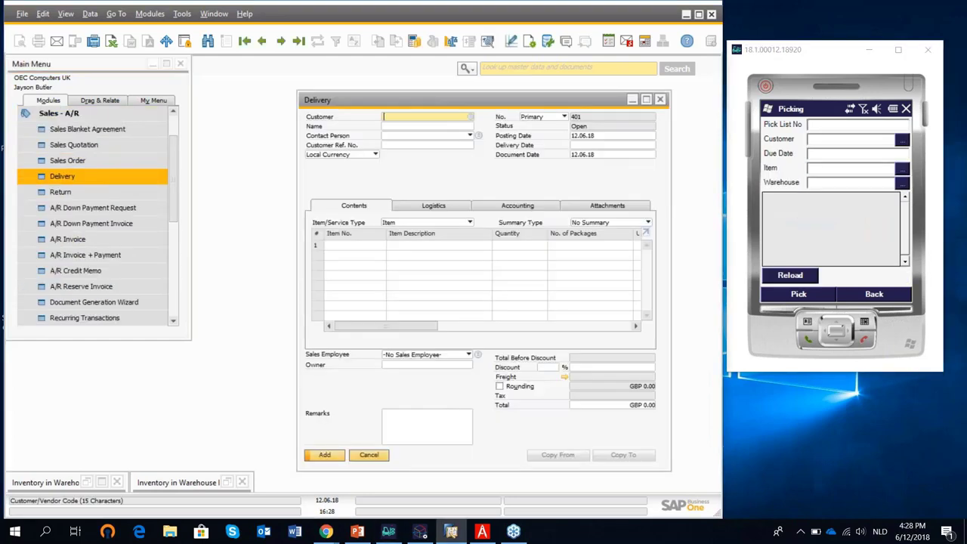
click(299, 41)
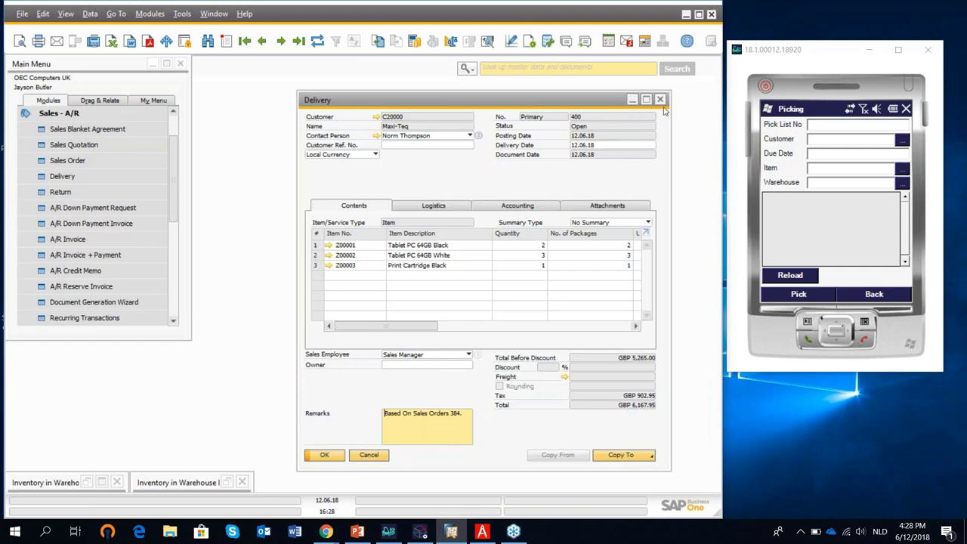
click(875, 294)
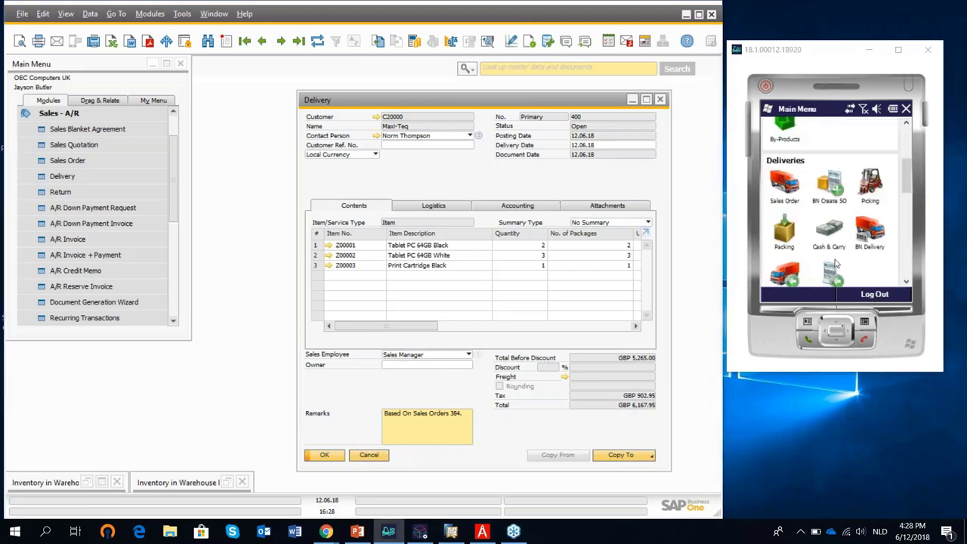
Start packing delivery 400 and pack the Tablet PC 64GB Black line into package 1.
click(783, 236)
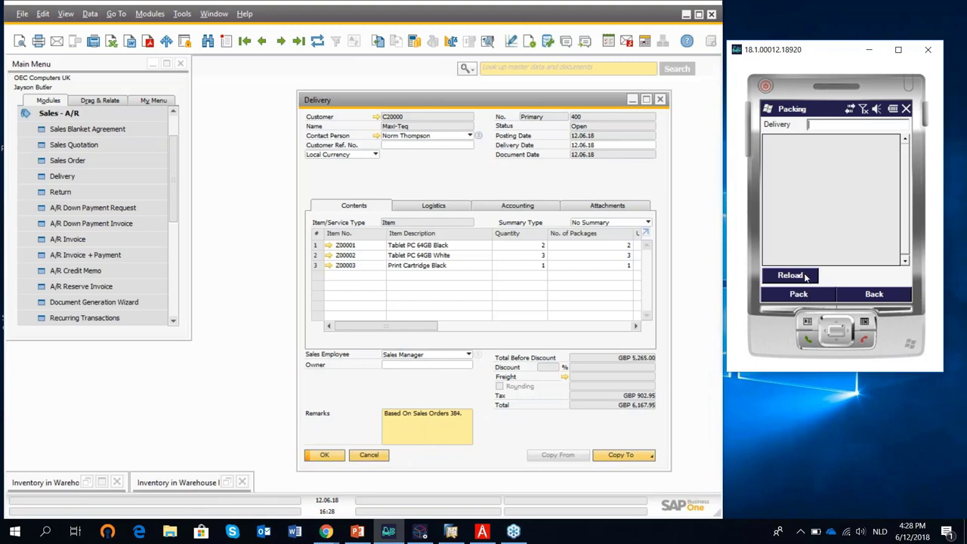
click(805, 276)
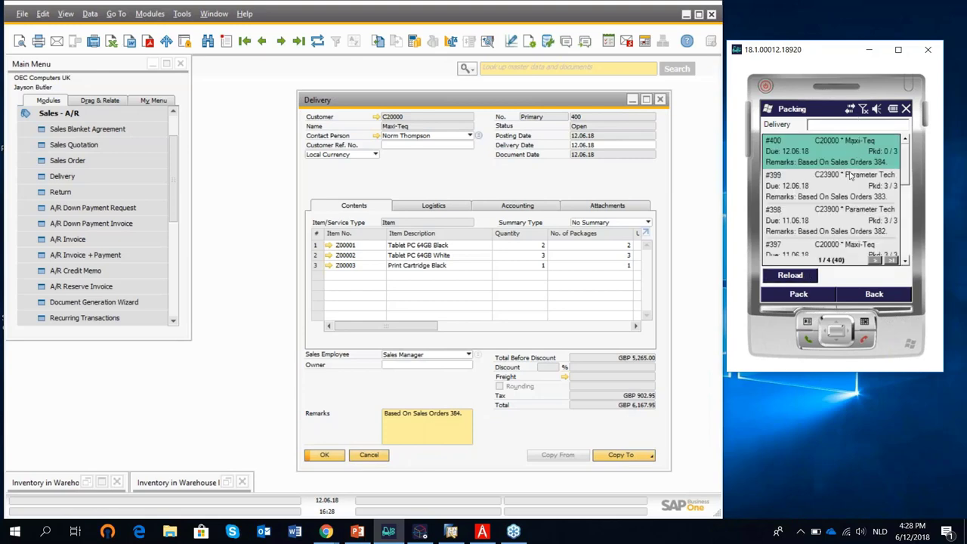
click(801, 294)
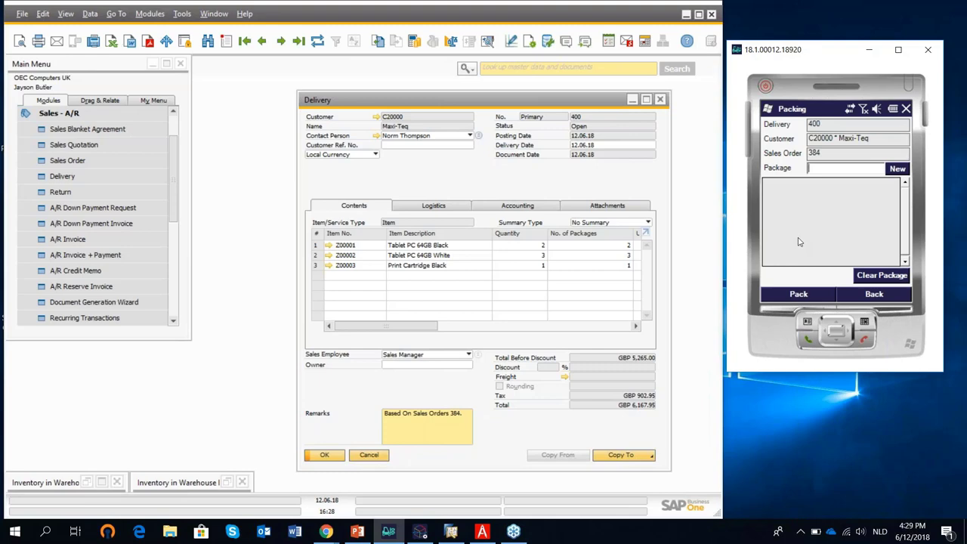
text(1)
click(821, 295)
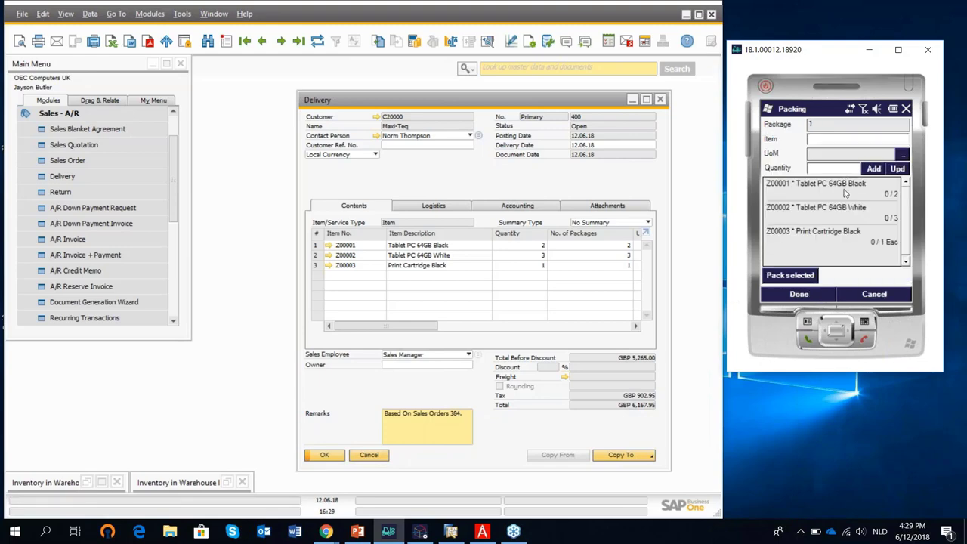
click(847, 192)
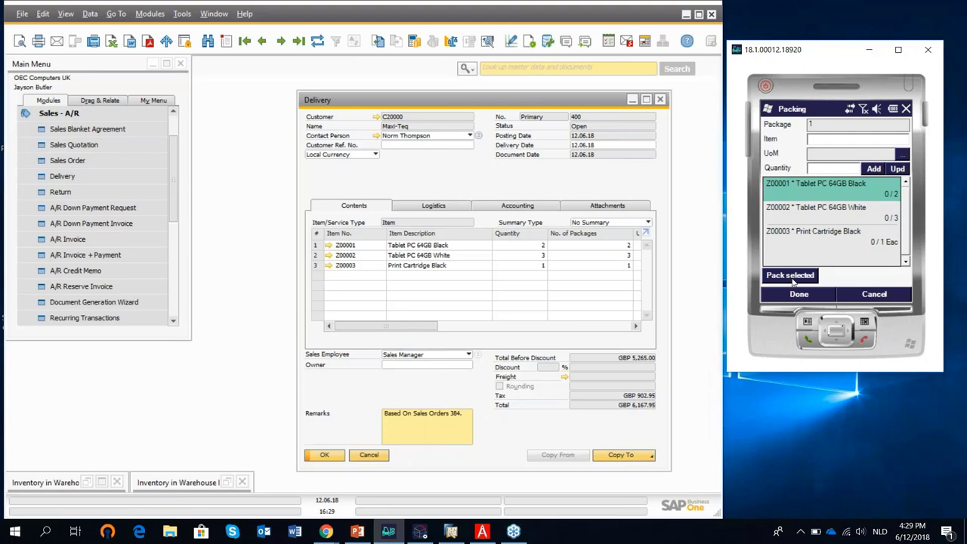
click(793, 277)
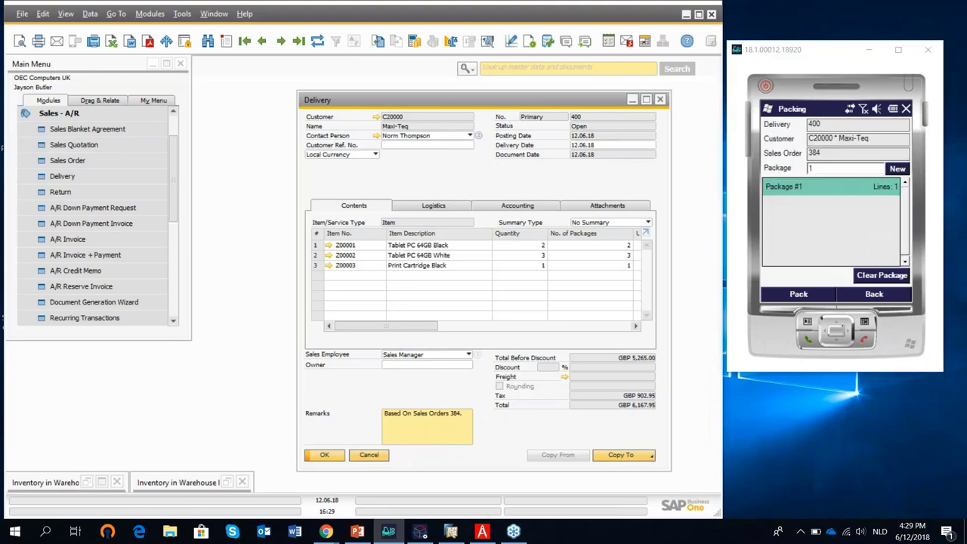
Pack the Tablet PC 64GB White and Print Cartridge Black lines into package 2.
click(810, 168)
drag(809, 168, 803, 168)
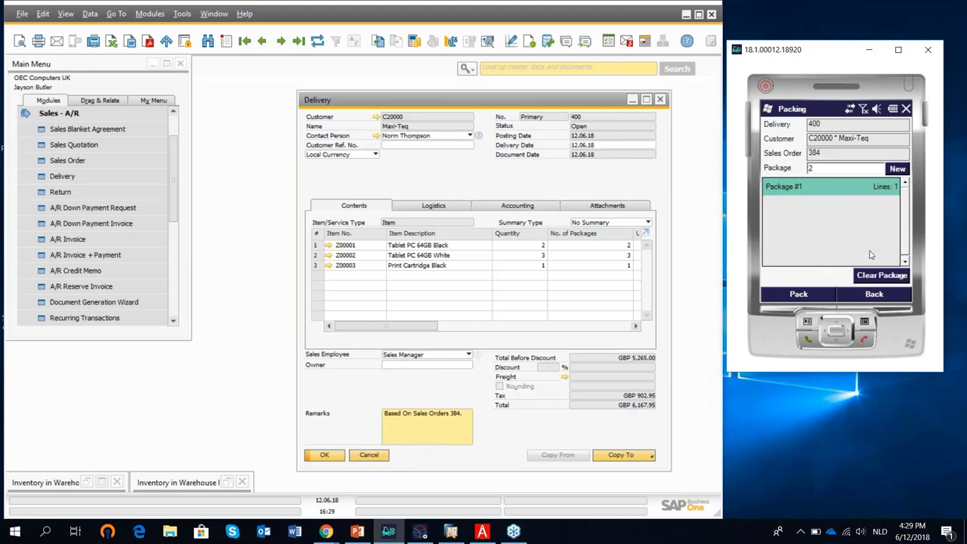
click(814, 296)
click(815, 194)
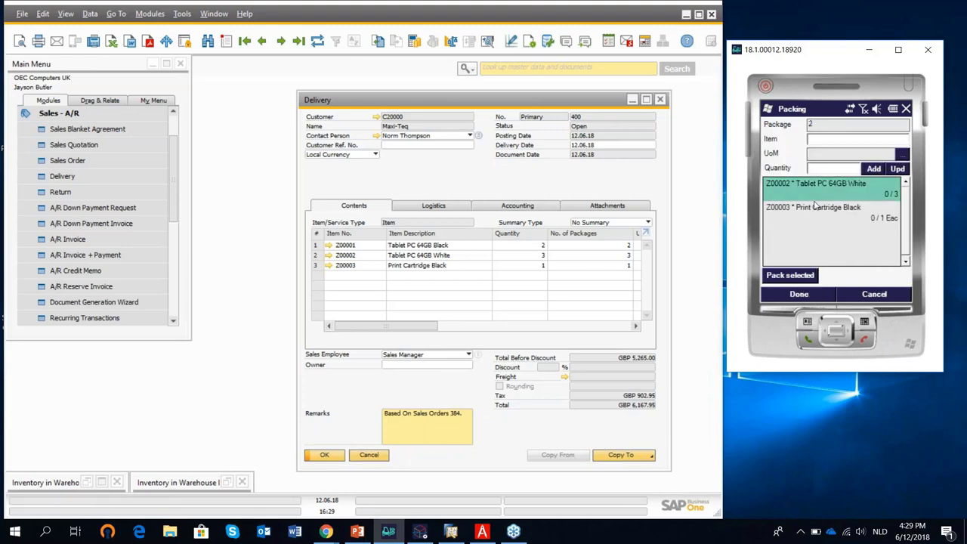
click(821, 221)
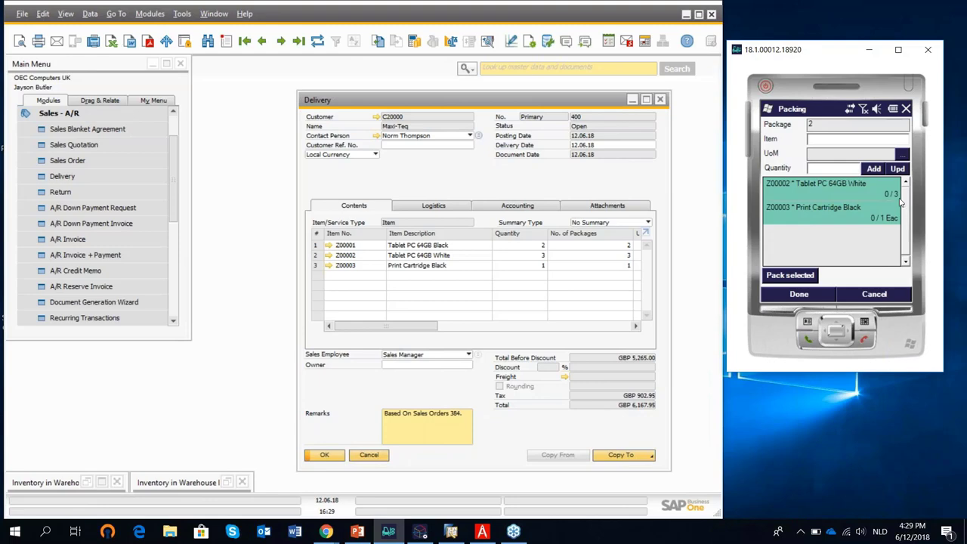
click(802, 276)
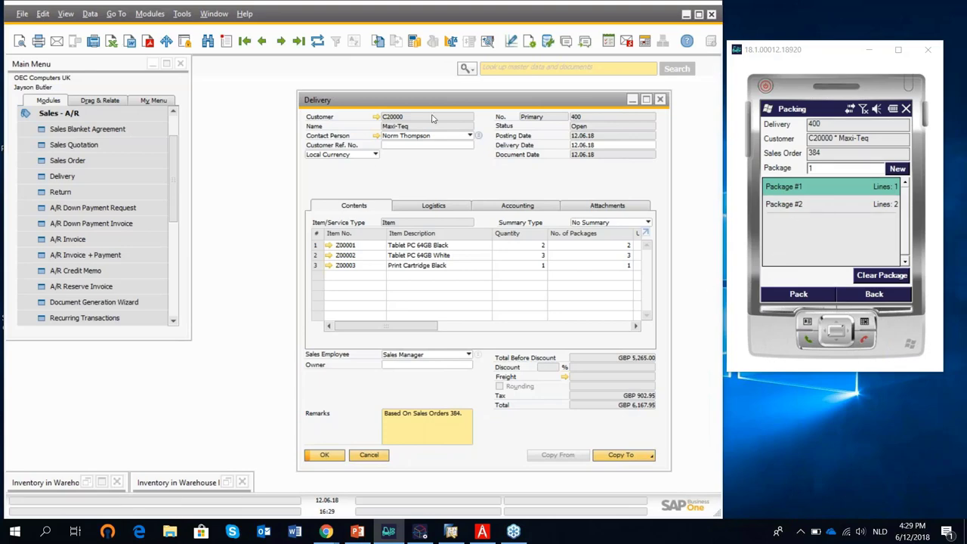
drag(517, 107, 507, 104)
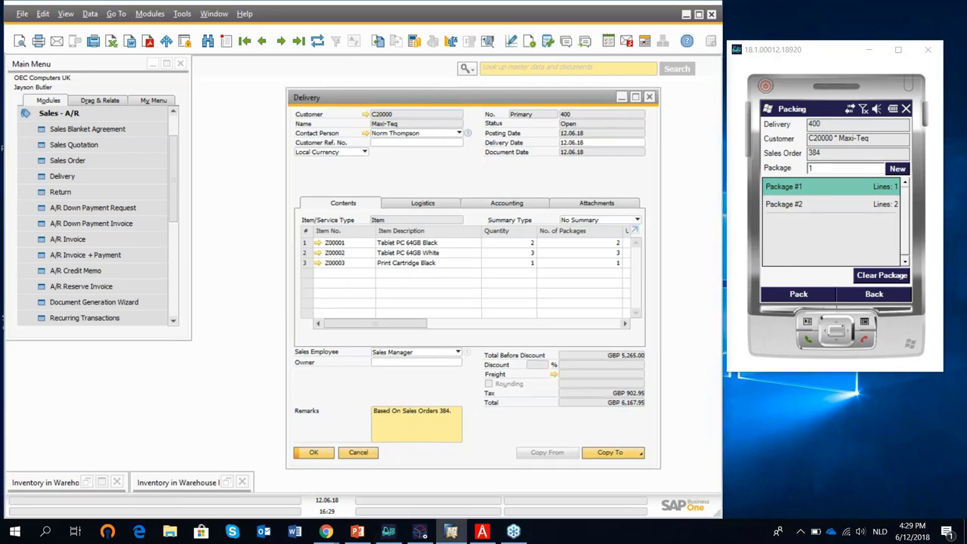
Check the Packing Slip's packages 1 and 2, totalling 17,500 Gramme, then close it and the delivery.
right_click(466, 169)
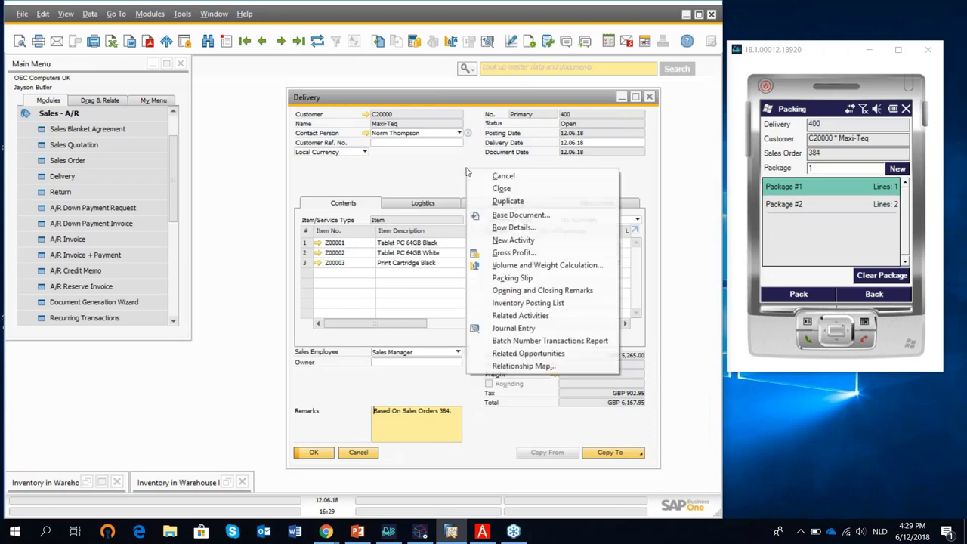
click(521, 277)
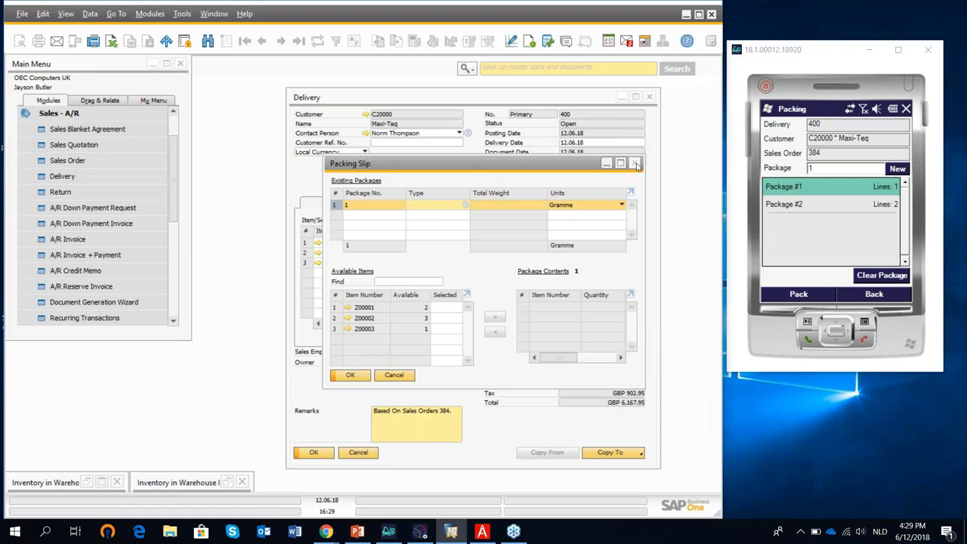
click(635, 164)
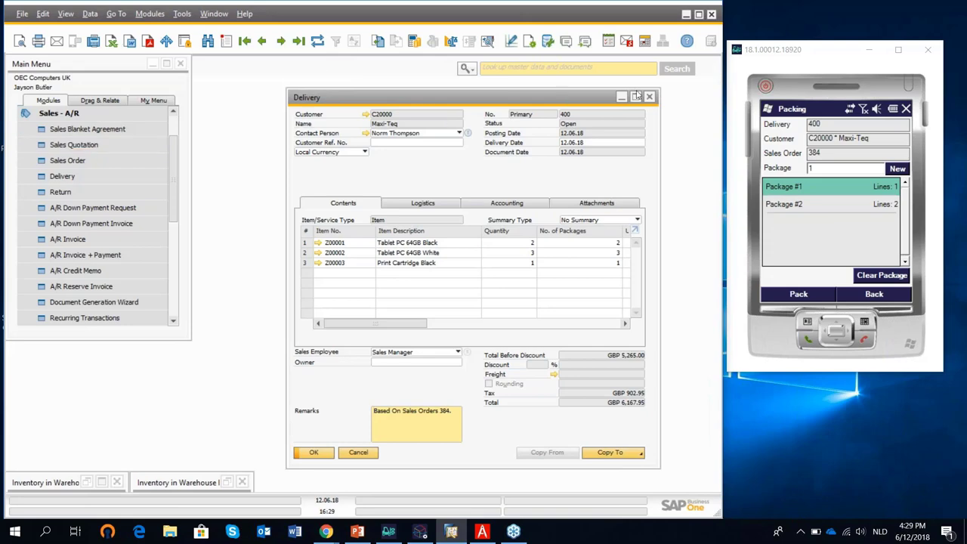
right_click(456, 168)
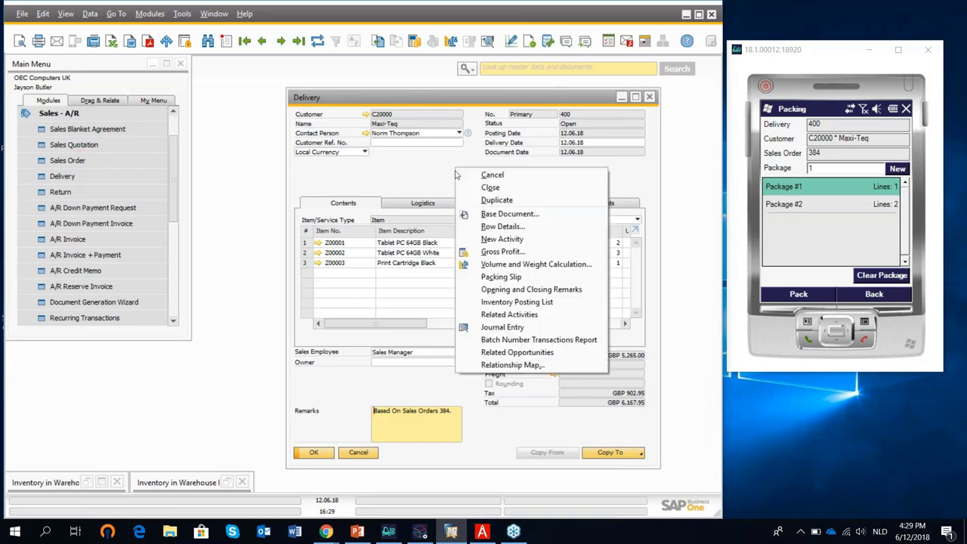
click(501, 276)
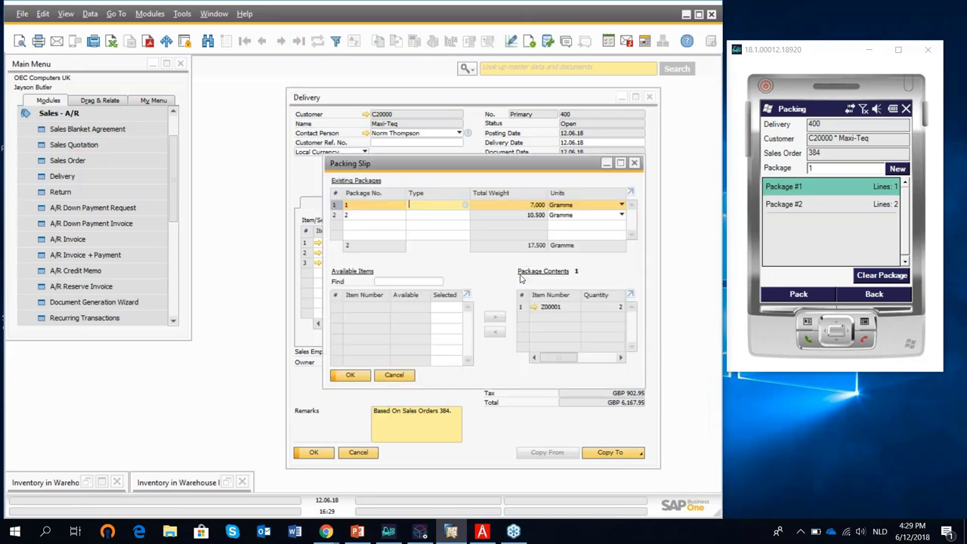
click(361, 218)
click(349, 205)
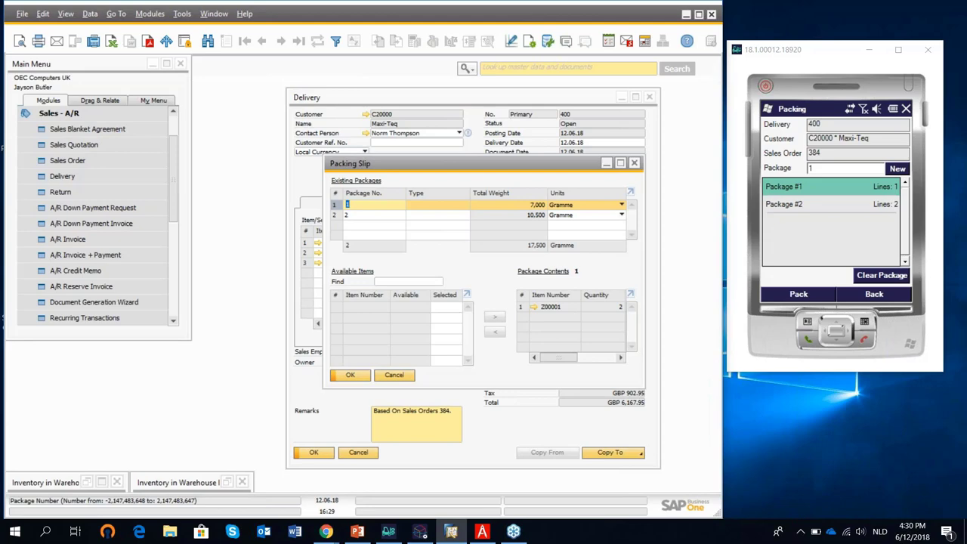
click(369, 215)
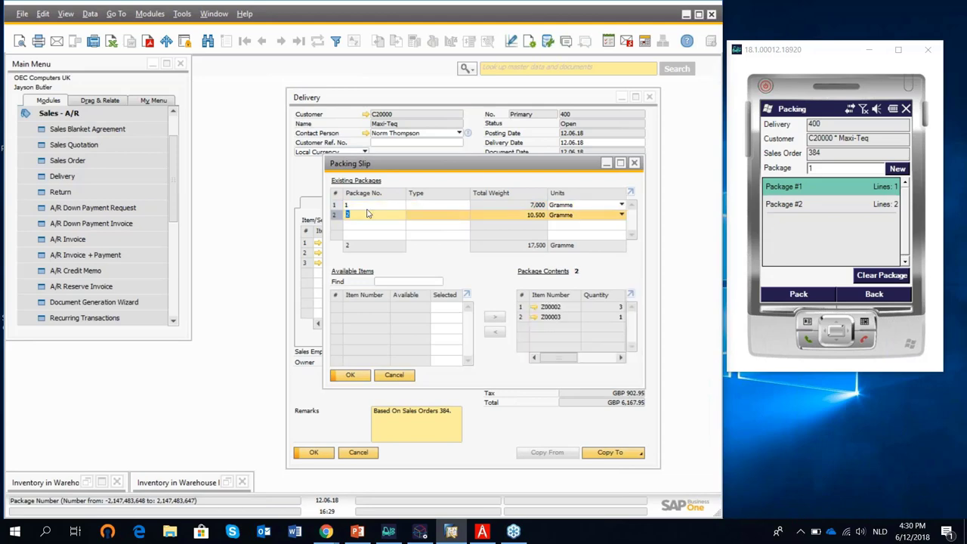
click(635, 163)
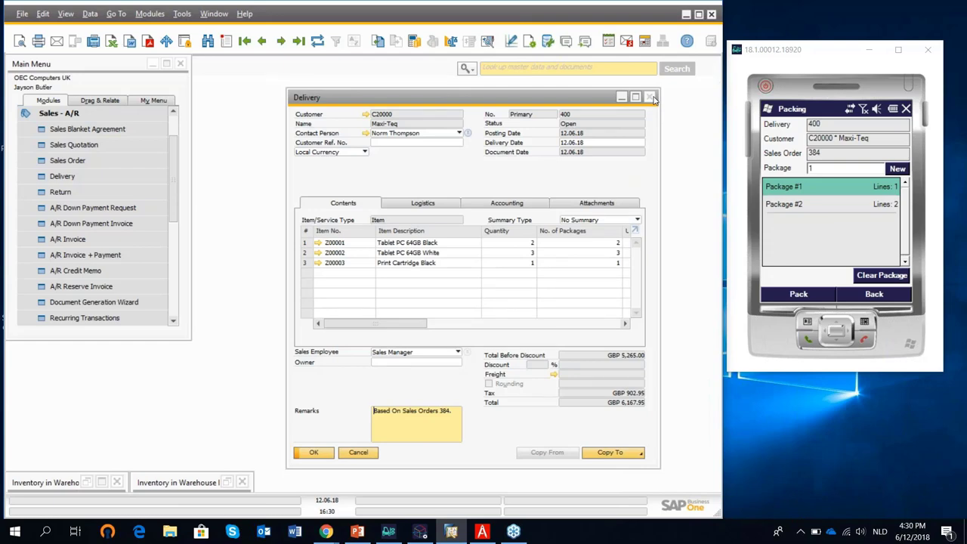
click(654, 99)
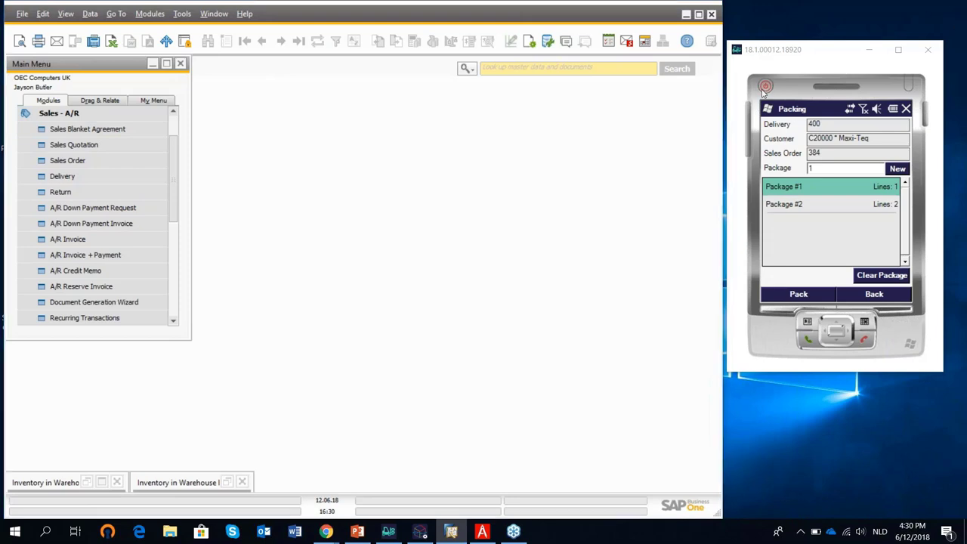
Close the handheld emulator and log in to company Global Trading (SBO_DEMO_18_1) with the password.
click(750, 64)
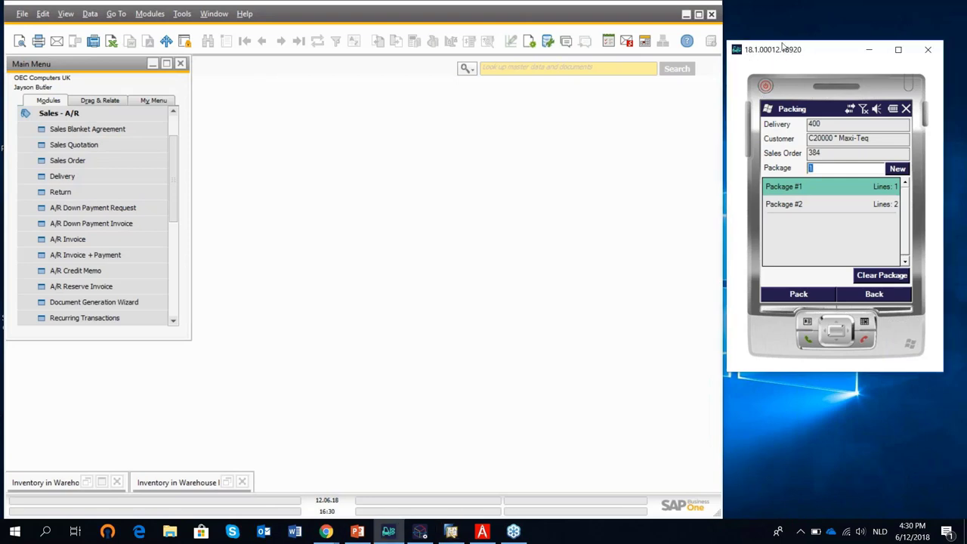
click(930, 50)
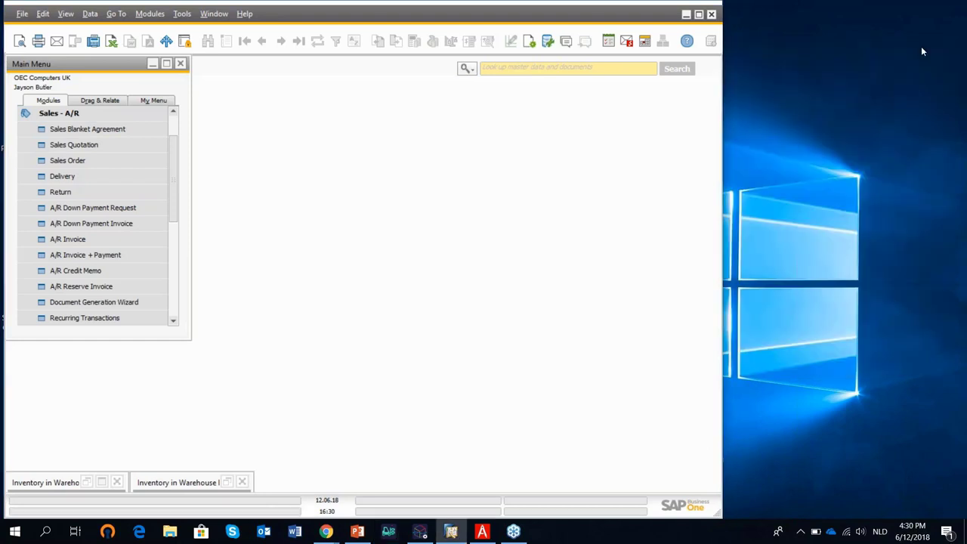
scroll(174, 130, up, 2)
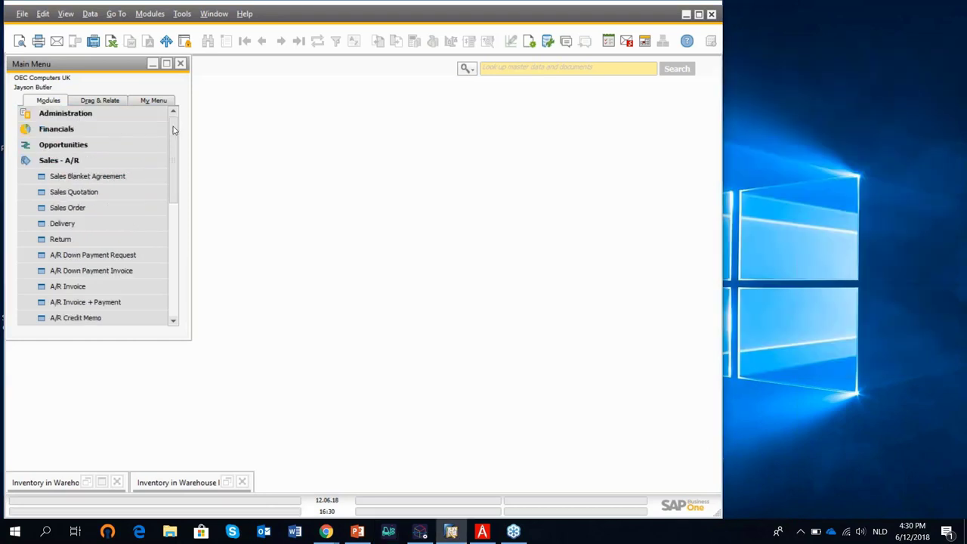
click(100, 118)
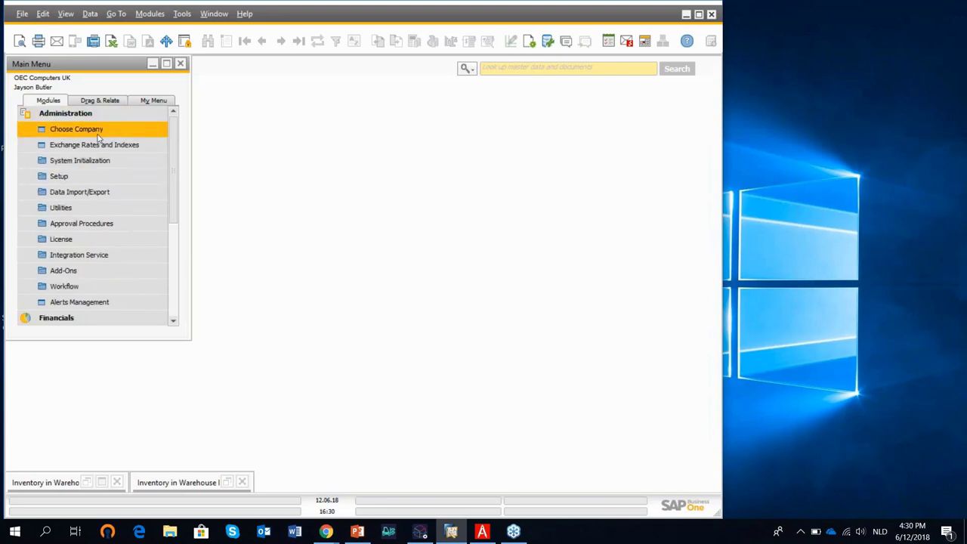
click(99, 136)
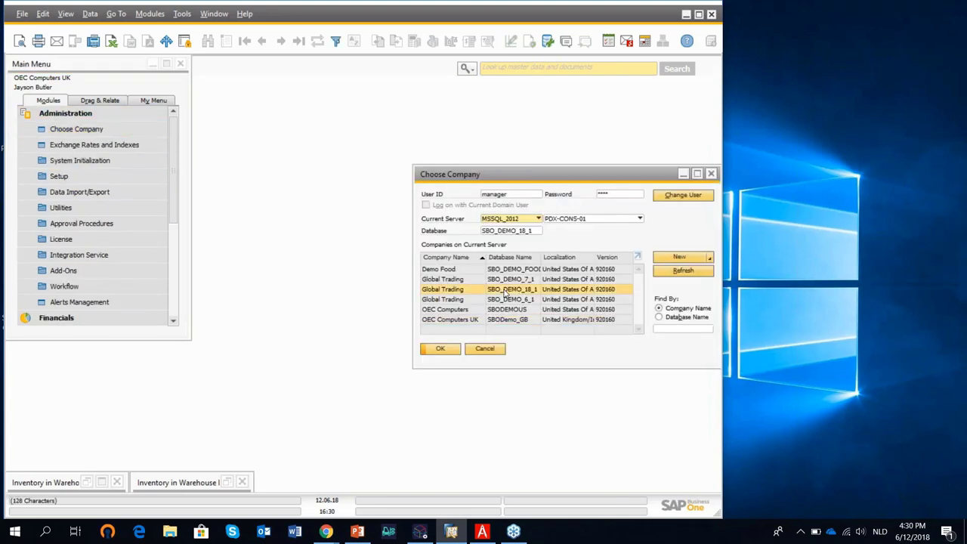
click(619, 196)
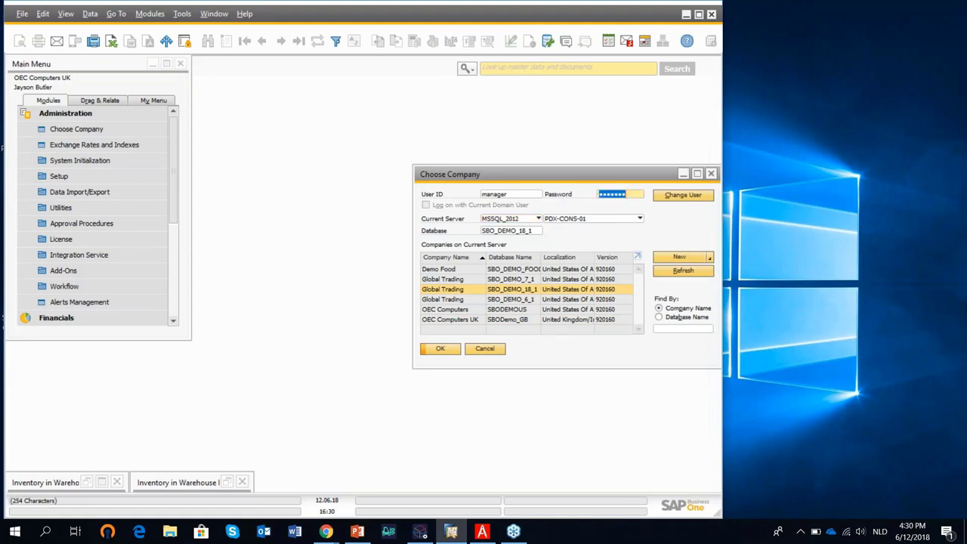
text(m)
key(Return)
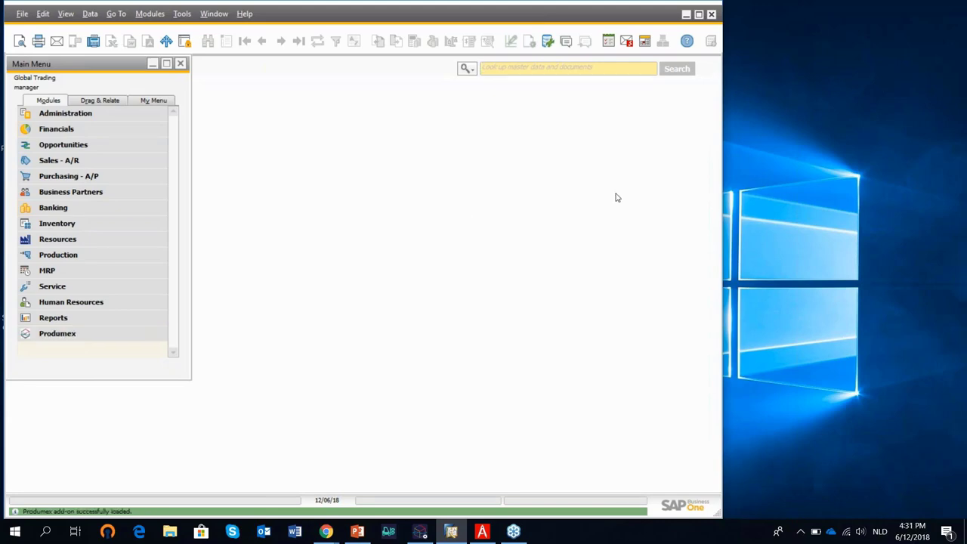
Expand and collapse the Produmex module, then minimize SAP Business One.
click(82, 341)
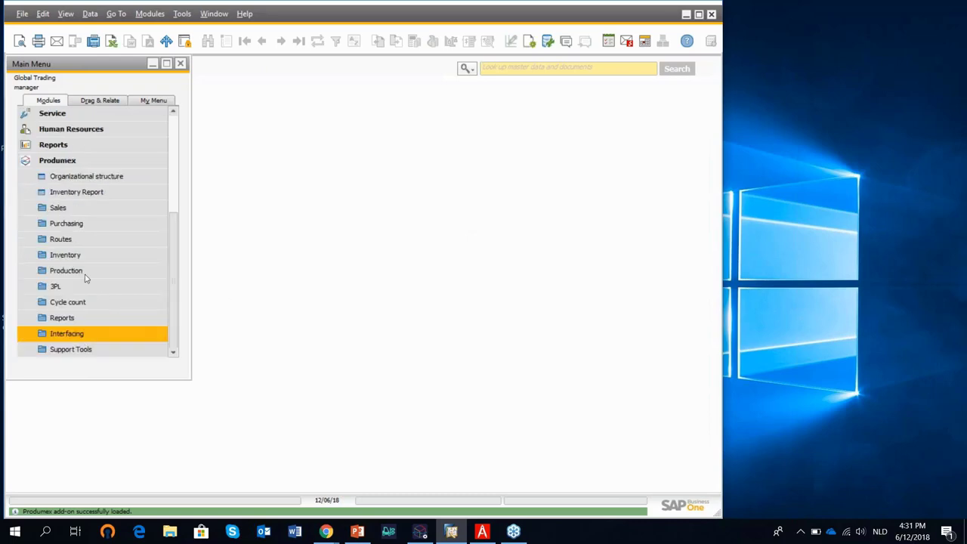
click(70, 166)
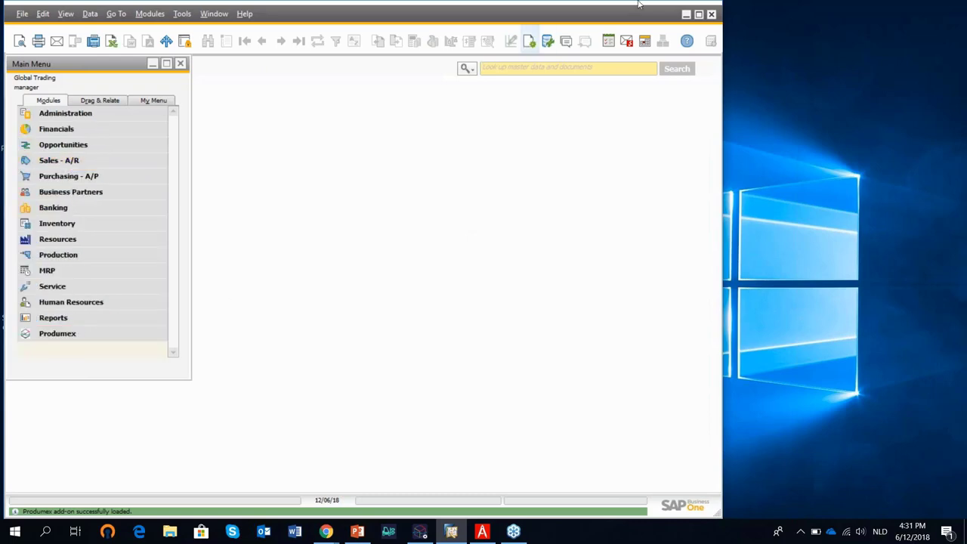
click(686, 16)
Launch the pocket-size Fat Main and Fat Main TouchScreen terminals, hiding the command console.
double_click(169, 83)
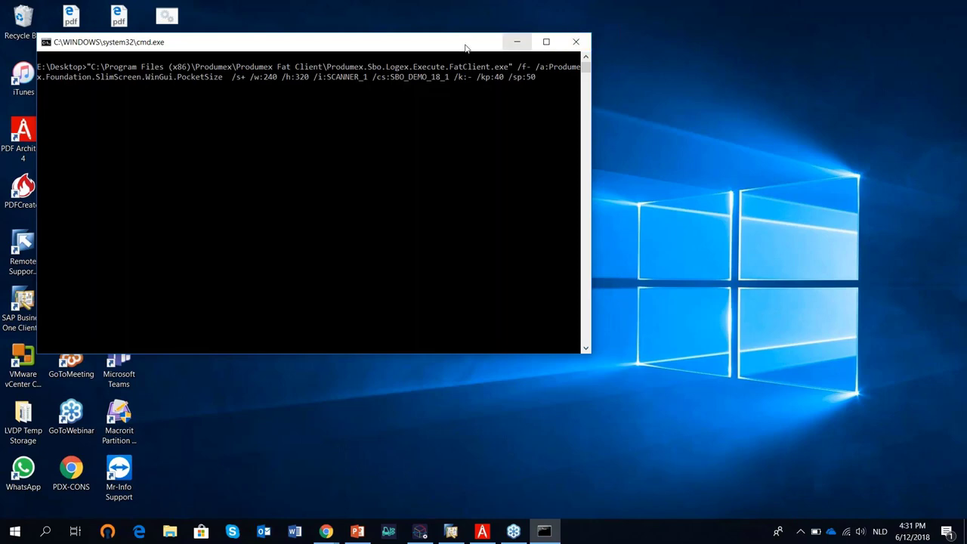
click(516, 43)
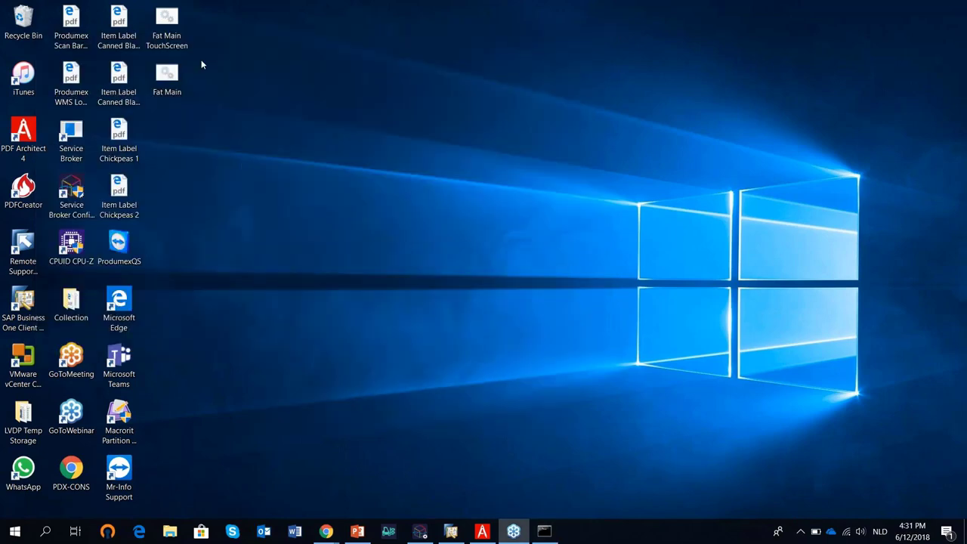
double_click(186, 17)
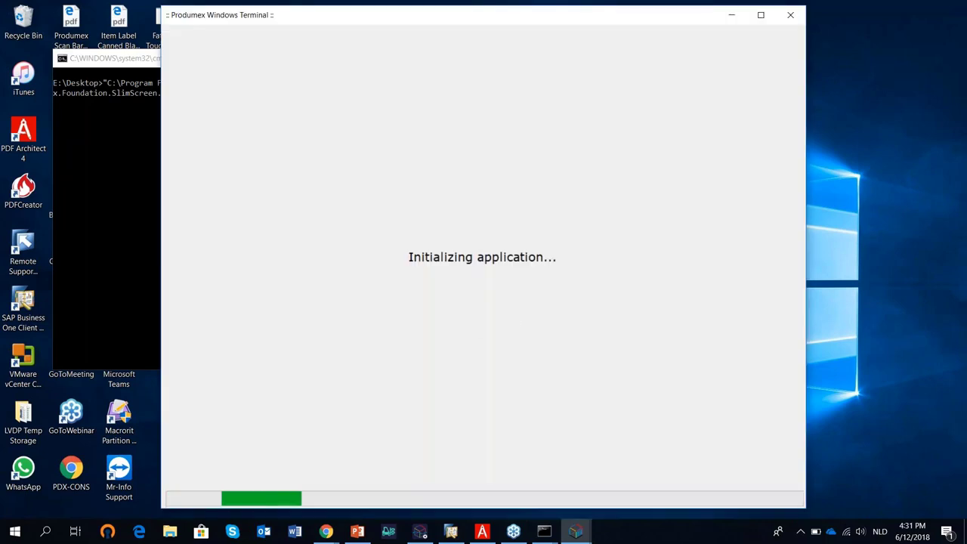
Log the small terminal in as manager with the account password.
click(623, 453)
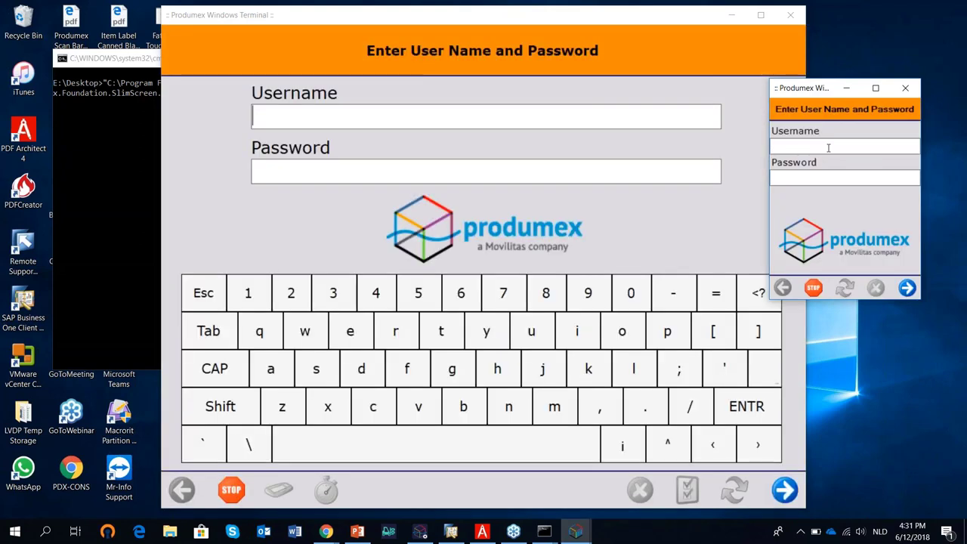
click(829, 148)
text(manager)
click(799, 178)
text(********)
click(907, 287)
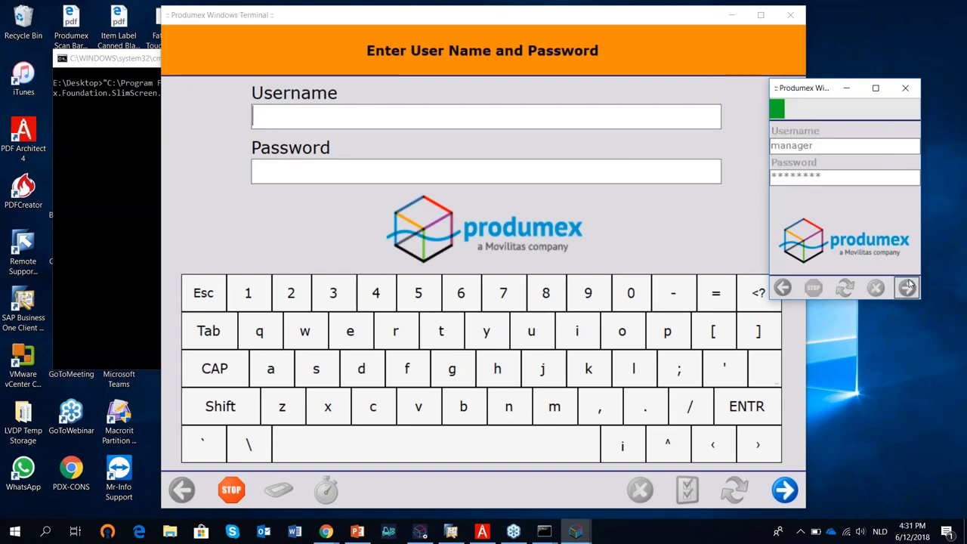
Log the touchscreen terminal in as manager and close the leftover command console.
click(308, 116)
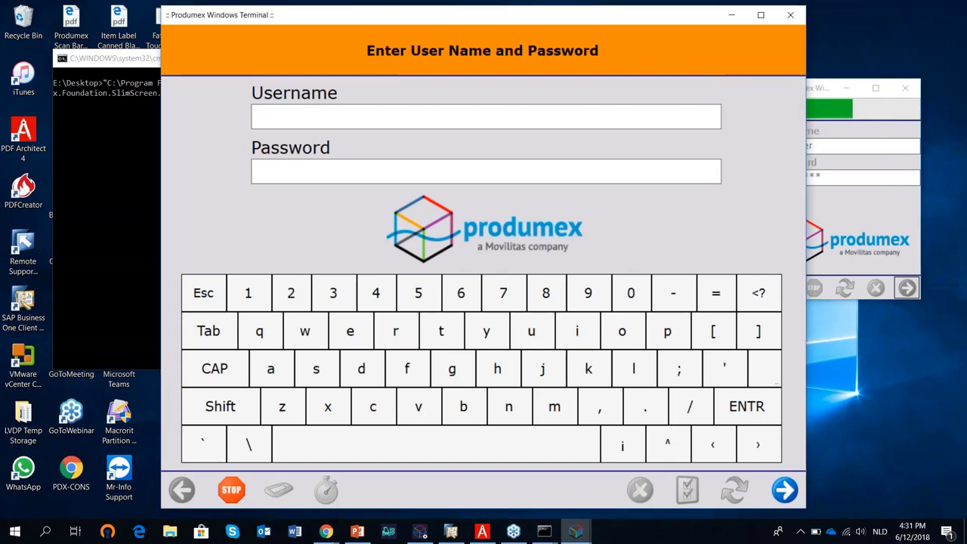
text(manager)
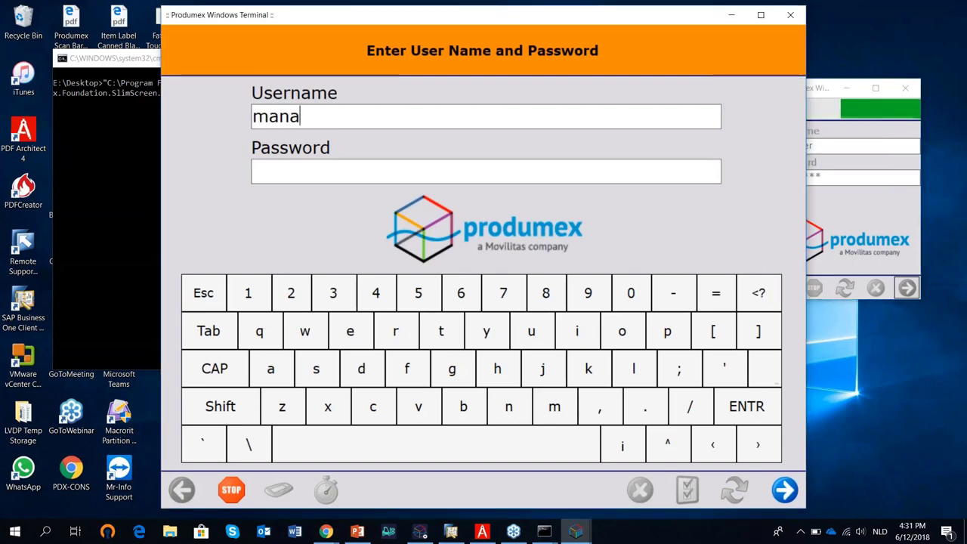
click(253, 175)
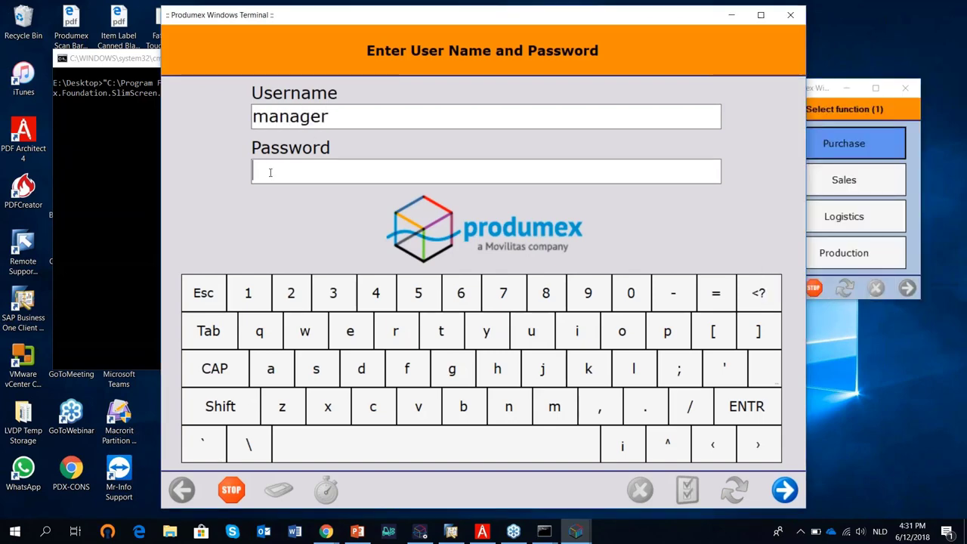
text(********)
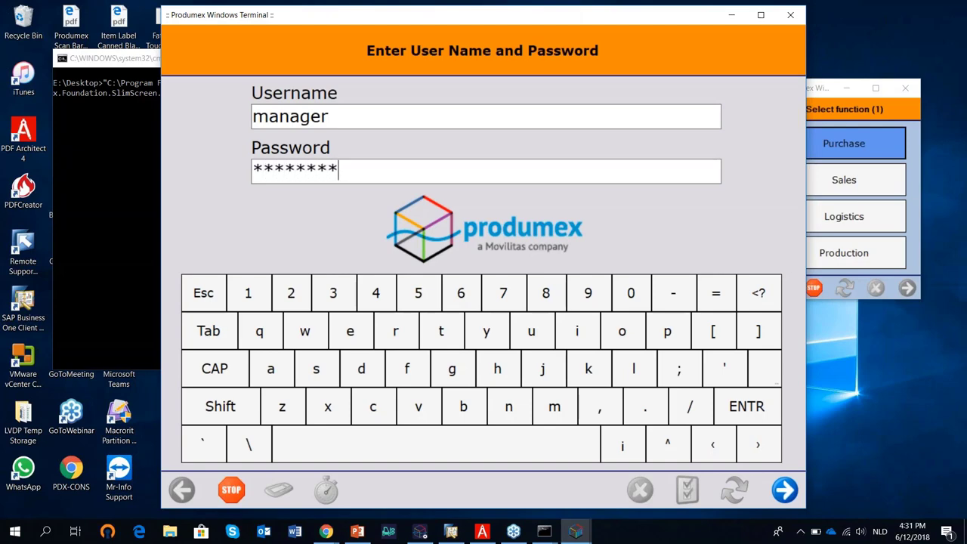
key(Return)
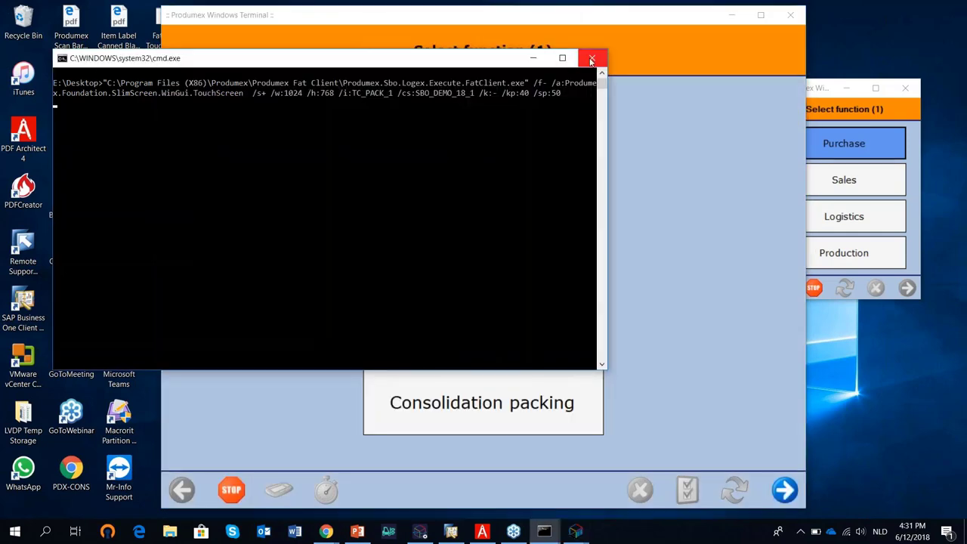
click(592, 57)
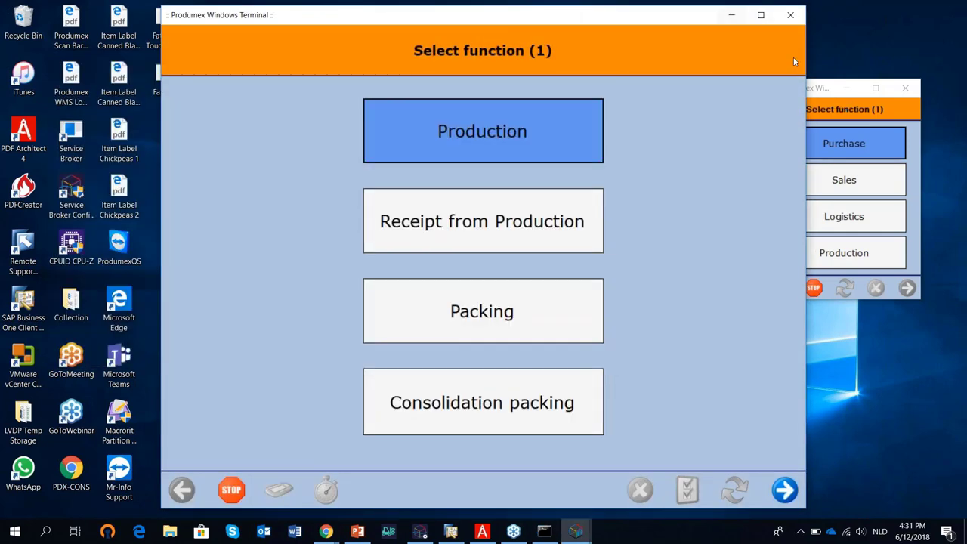
Minimize the touchscreen terminal, move the small terminal to the top right, and restore SAP.
click(822, 93)
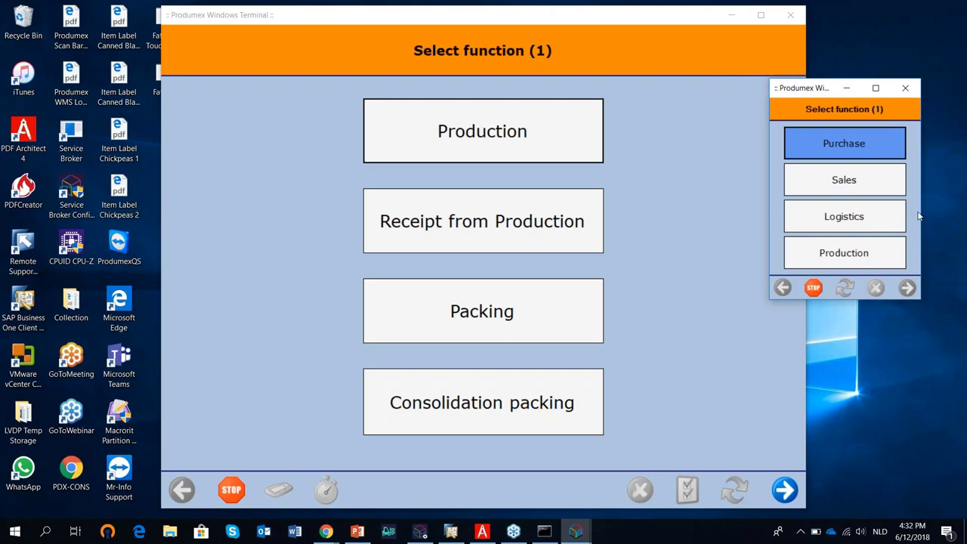
click(519, 26)
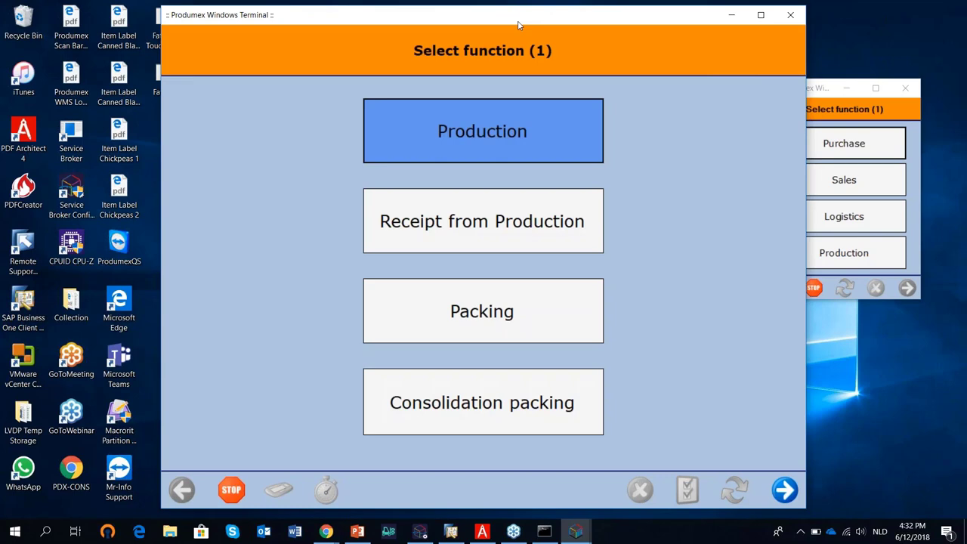
click(730, 22)
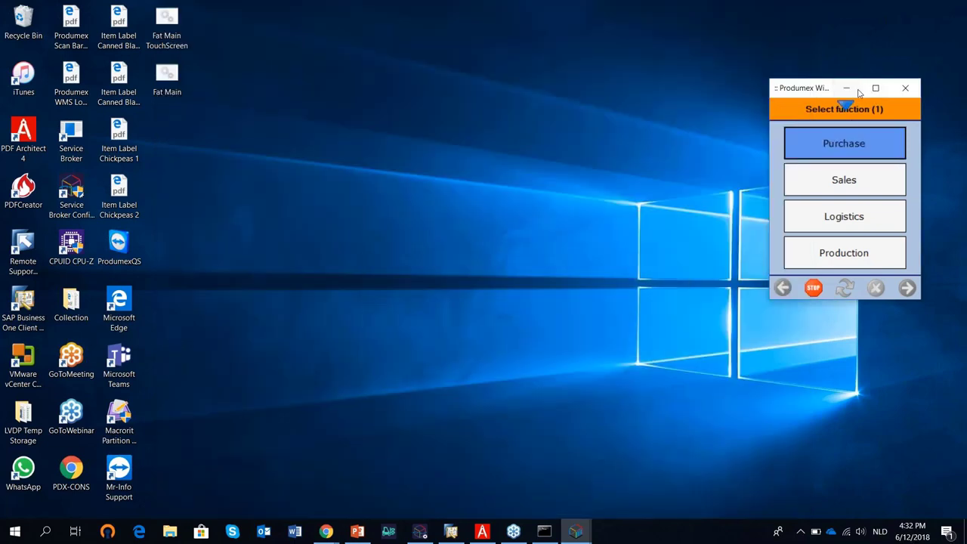
drag(798, 91, 812, 31)
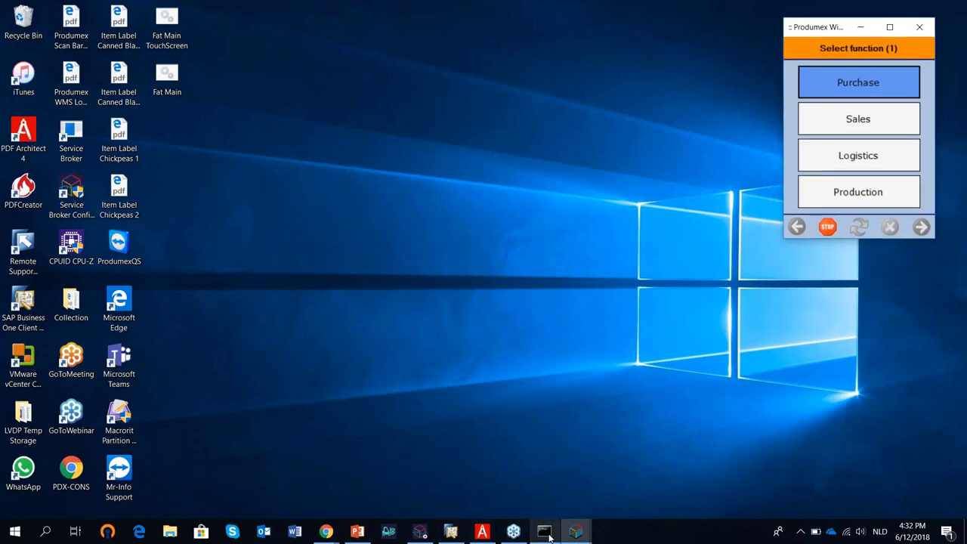
click(452, 531)
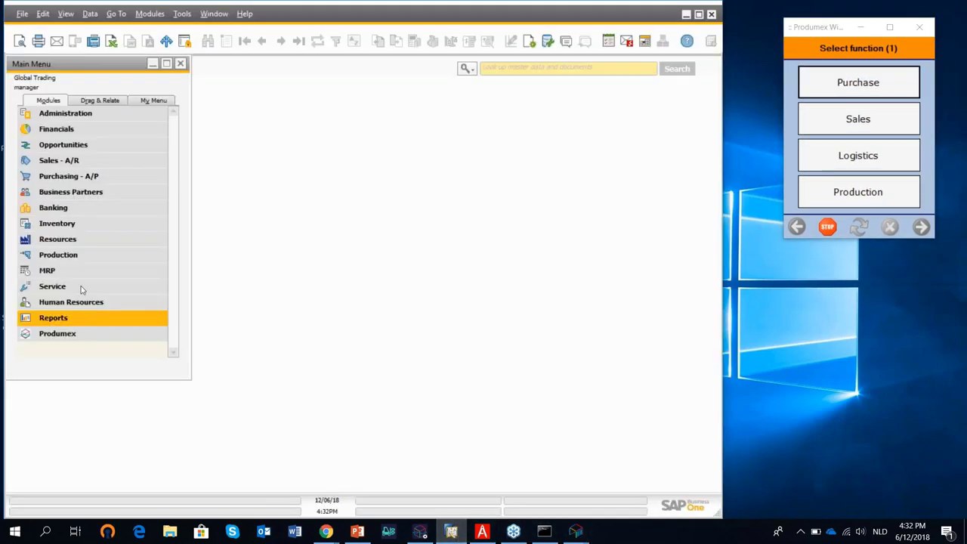
Open Produmex Organizational structure, expand Global Trading, and widen the tree to show empty-bin counts.
click(80, 338)
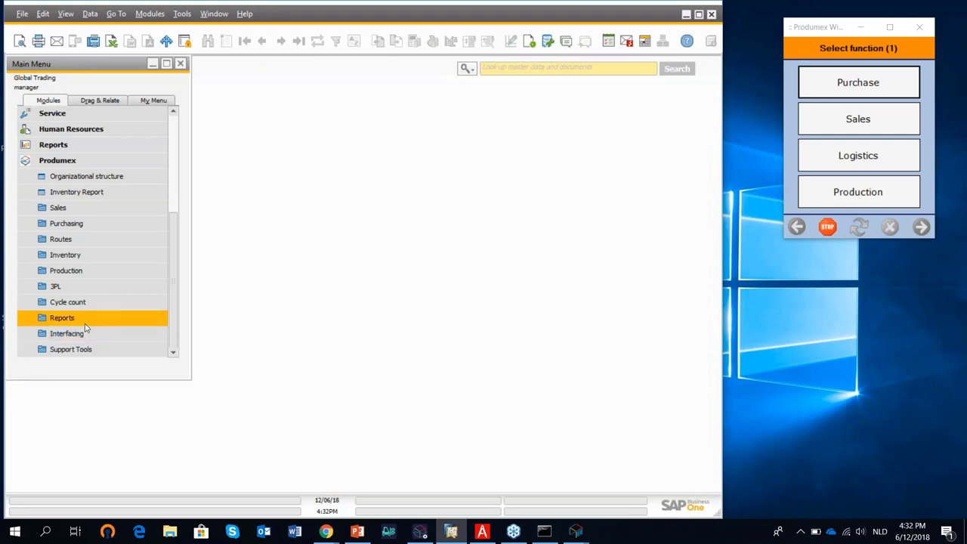
click(121, 177)
drag(391, 107, 356, 85)
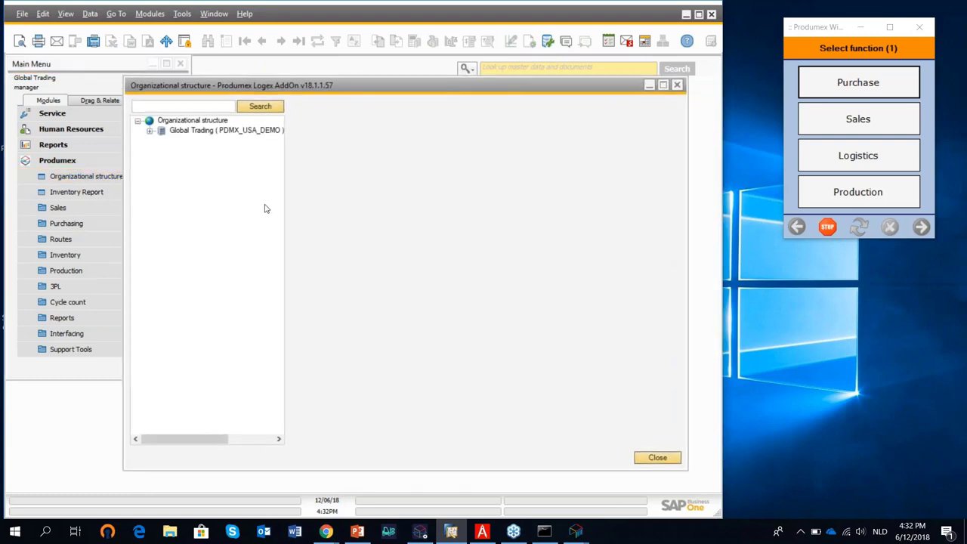
click(151, 132)
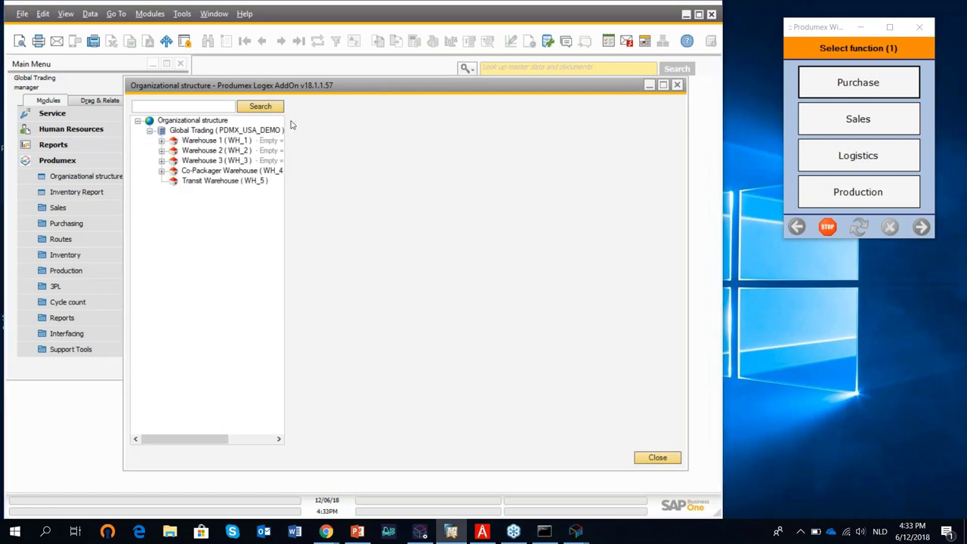
drag(287, 118, 356, 120)
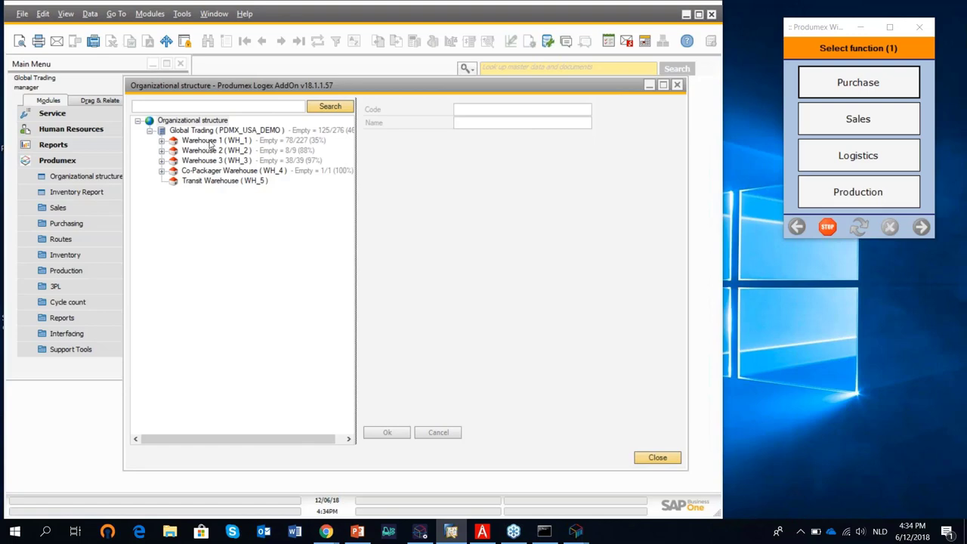
Expand Warehouse 1 and select Scanner 1 (SCANNER_1) to see its MainWarehouseMenuFlowScript (61) workflow.
click(161, 141)
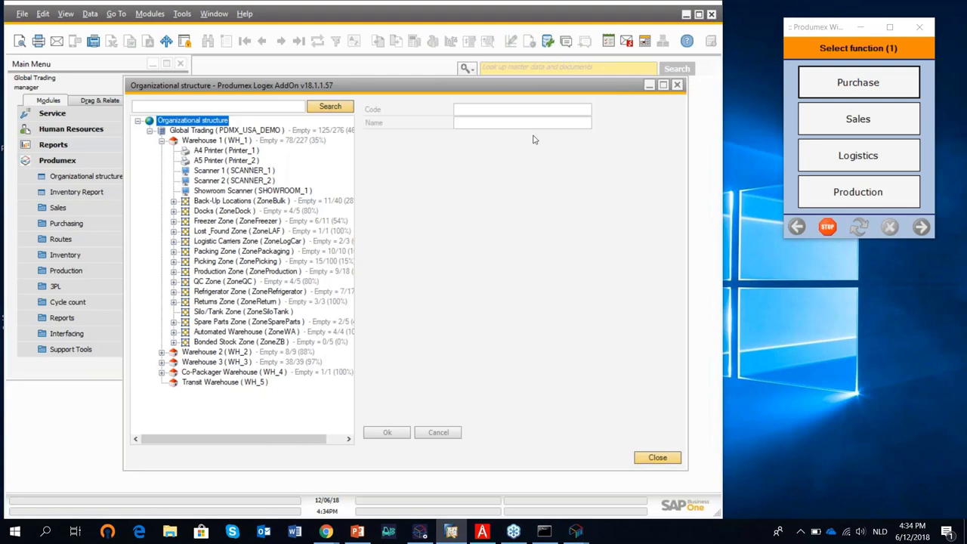
click(260, 171)
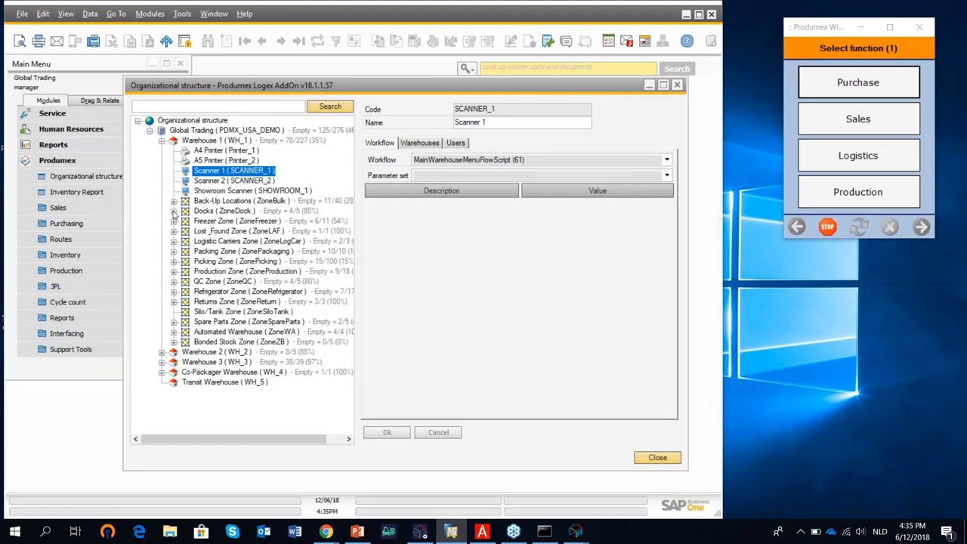
Review Receiving Dock 1, Shipping Dock 1 and CrossDock, ending on the Docks (ZoneDock) zone settings.
click(174, 211)
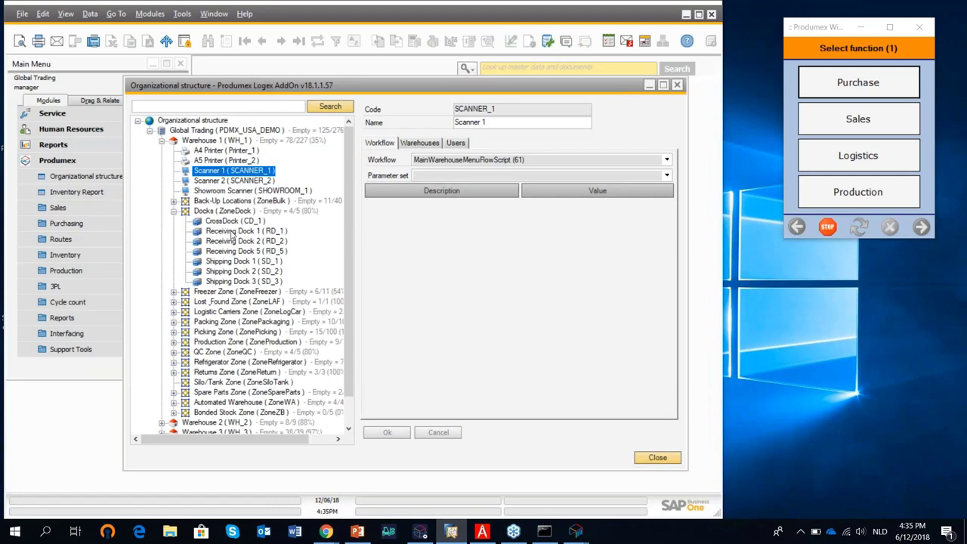
click(234, 232)
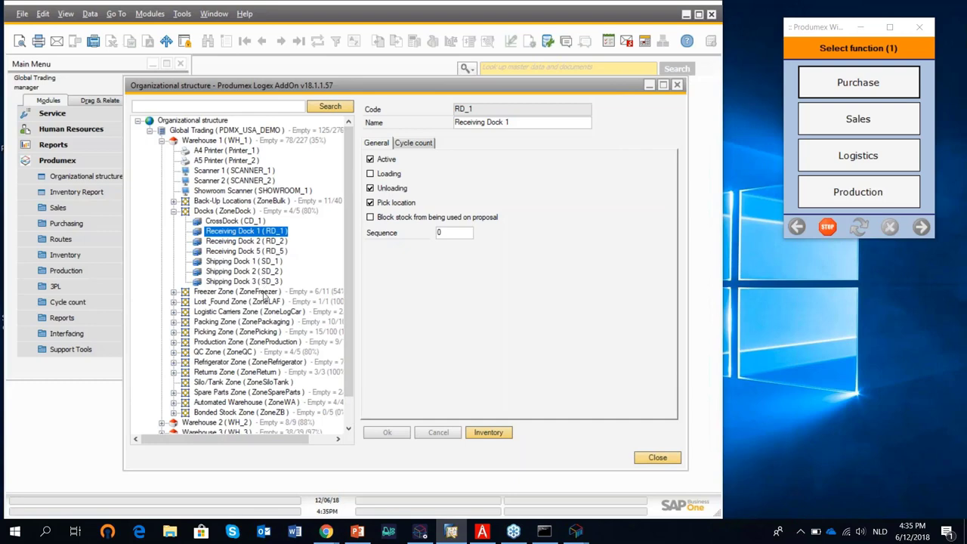
click(249, 261)
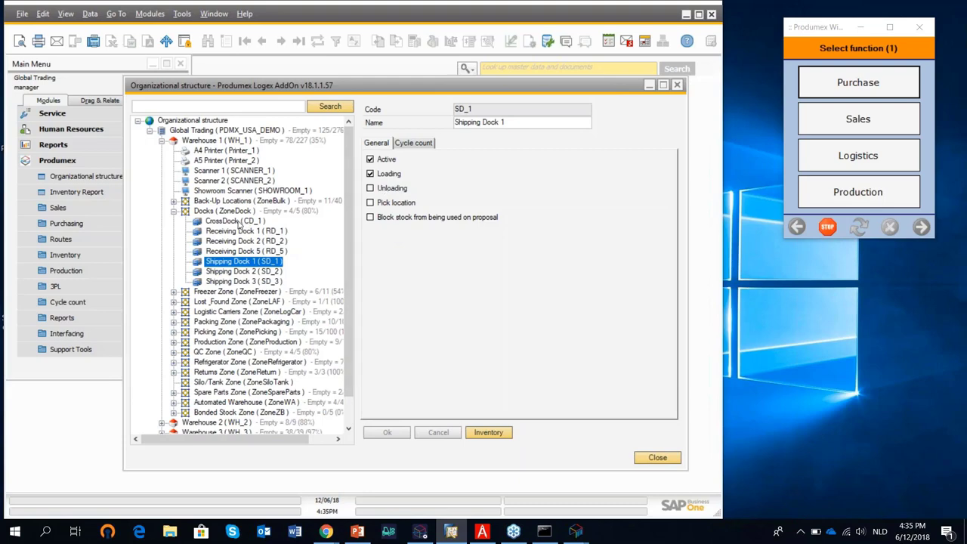
click(239, 222)
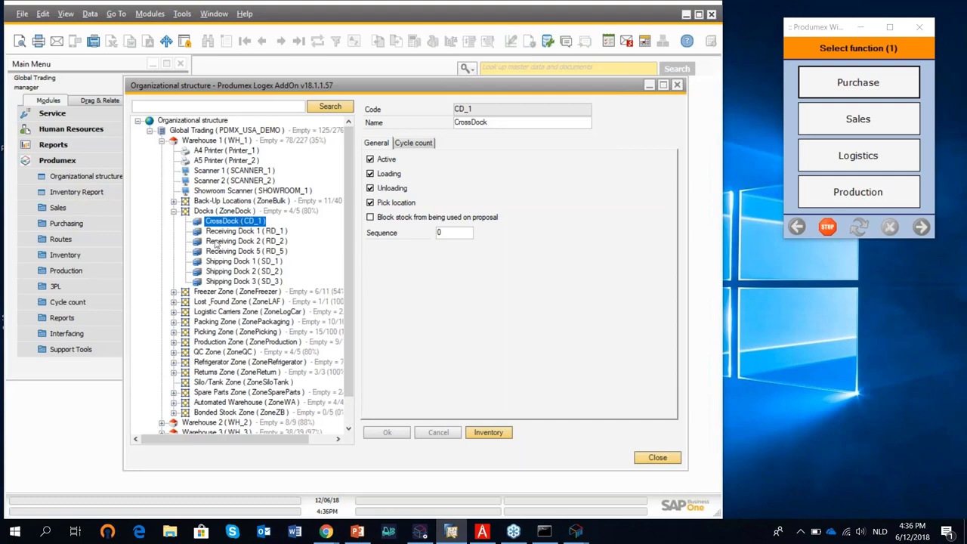
click(175, 212)
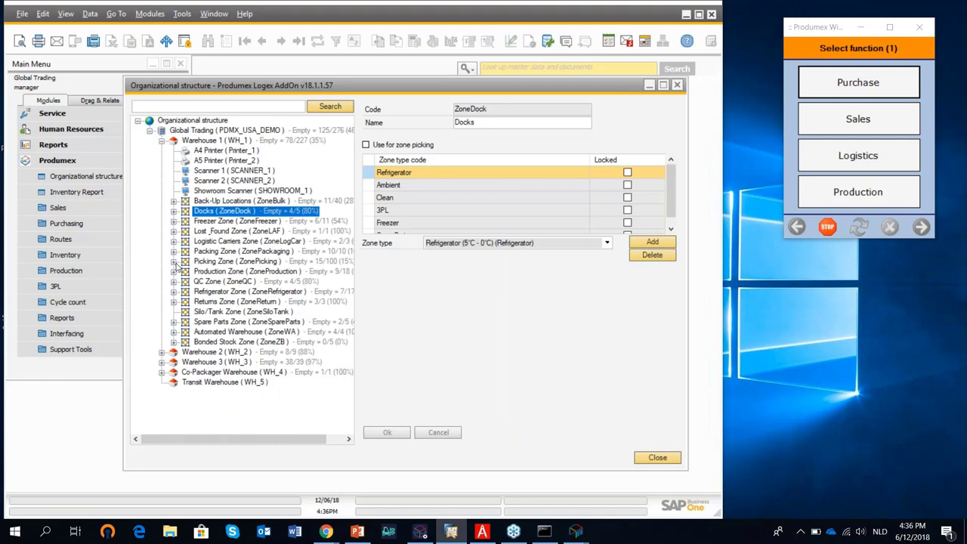
Expand the Picking Zone and its Aisle 1, then view pick location P.0003's settings.
click(174, 262)
click(220, 263)
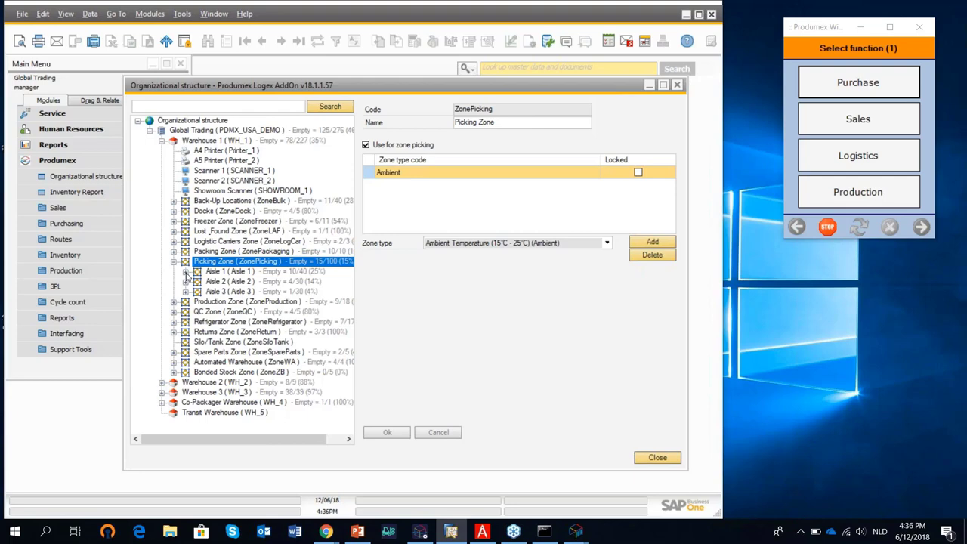
click(186, 273)
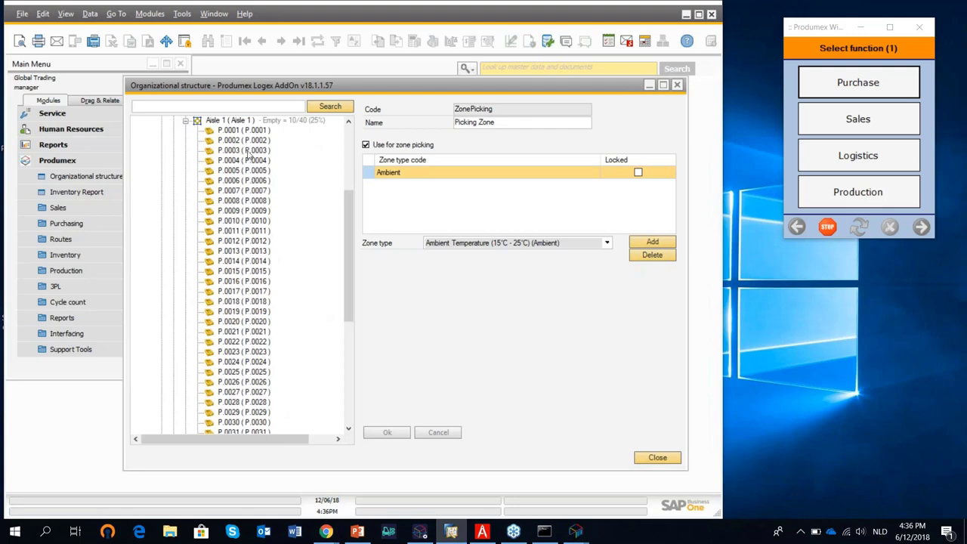
click(242, 150)
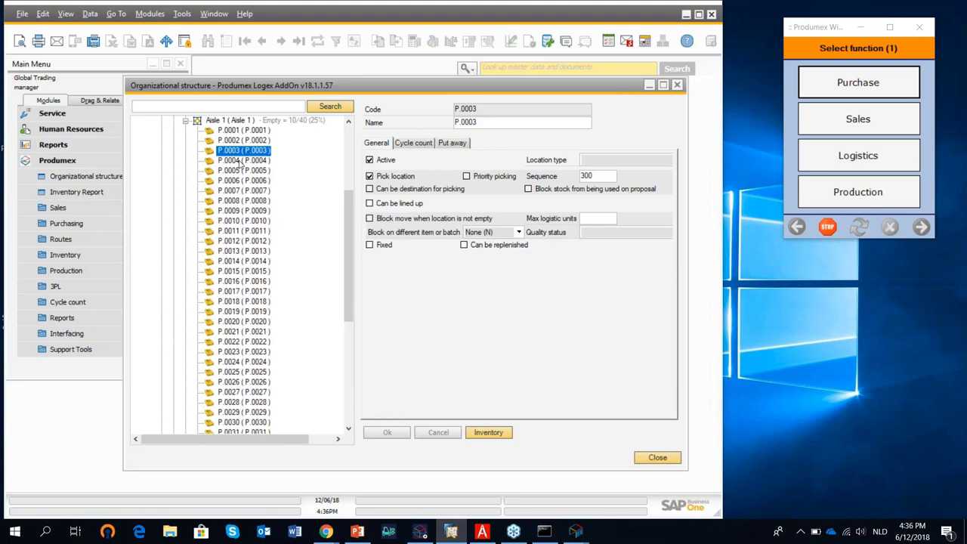
Show location P.0009 with fixed item DIS_FO_FG_006: min 3600, max 12000, replenish 2400.
click(950, 28)
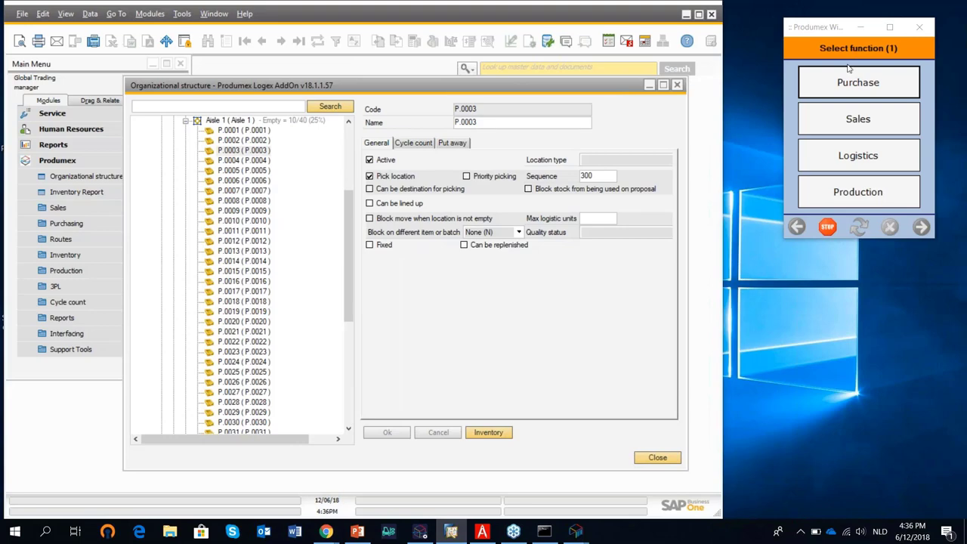
click(234, 213)
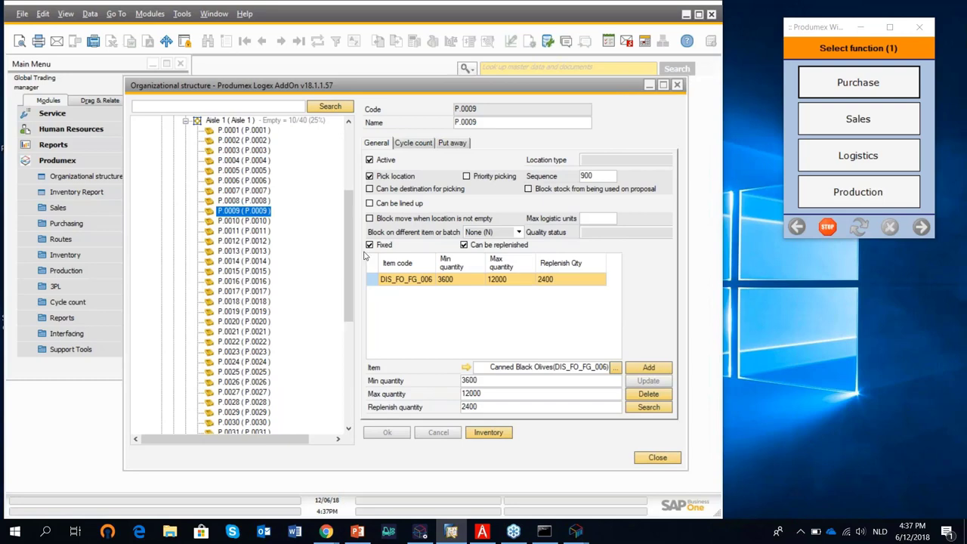
Browse Back-Up Locations and Put-Away Zone 1, then expand the Packing Zone (ZonePackaging) to list carts and lines.
scroll(346, 251, up, 4)
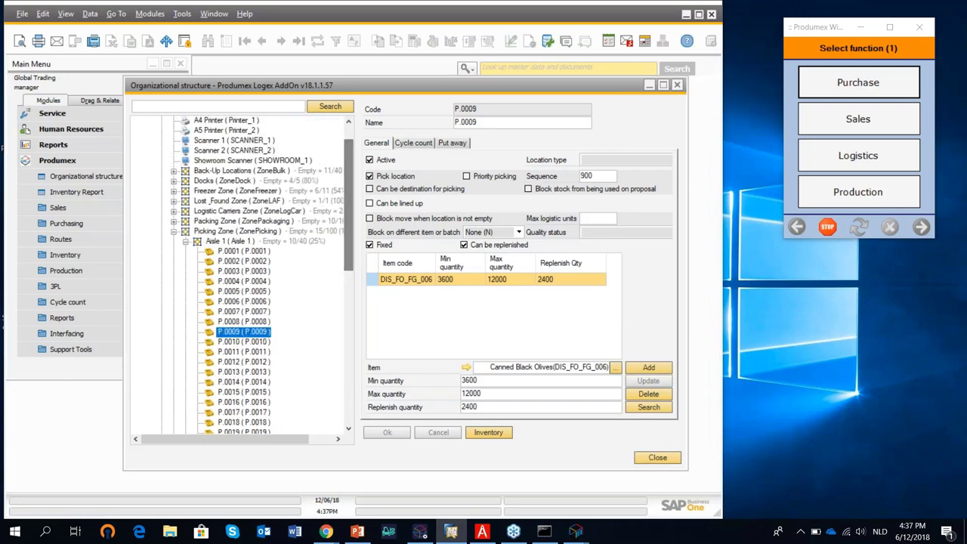
click(173, 171)
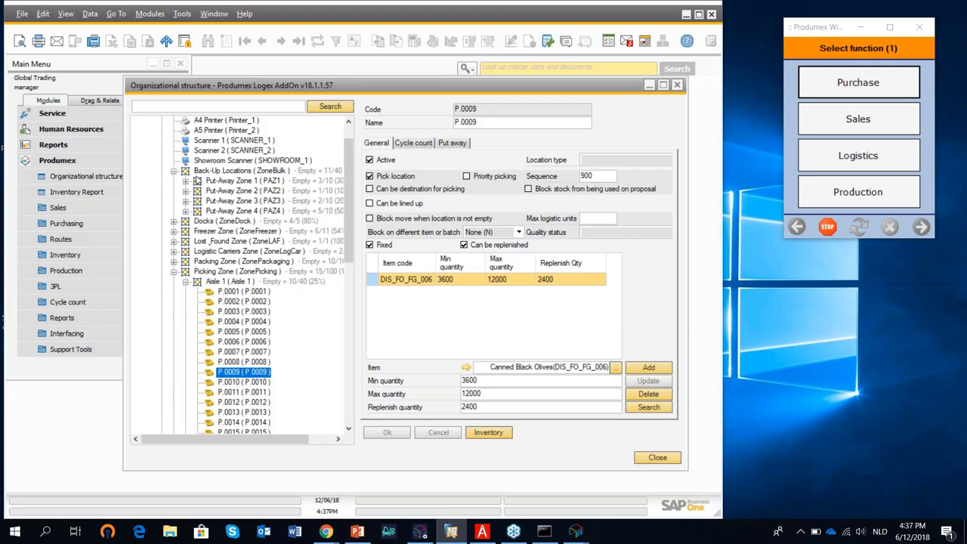
click(186, 182)
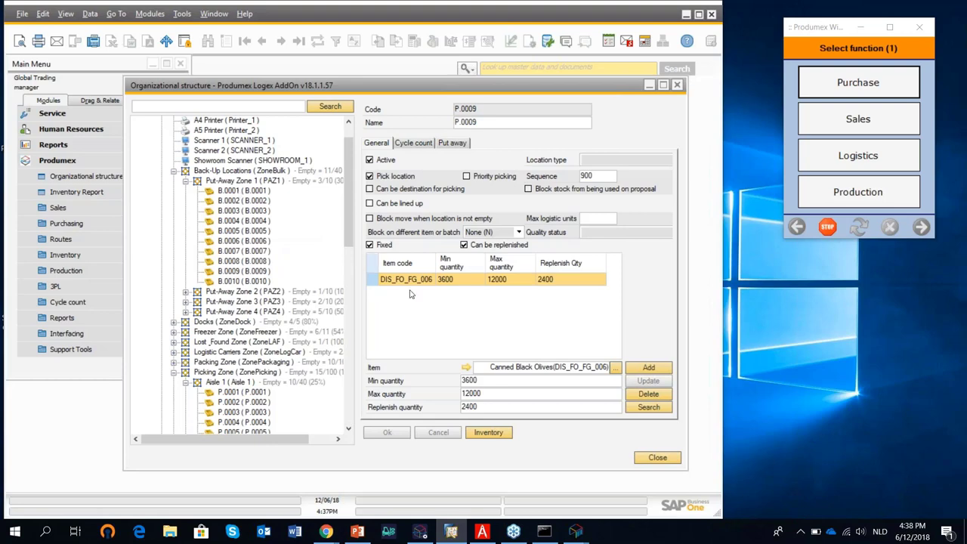
click(186, 181)
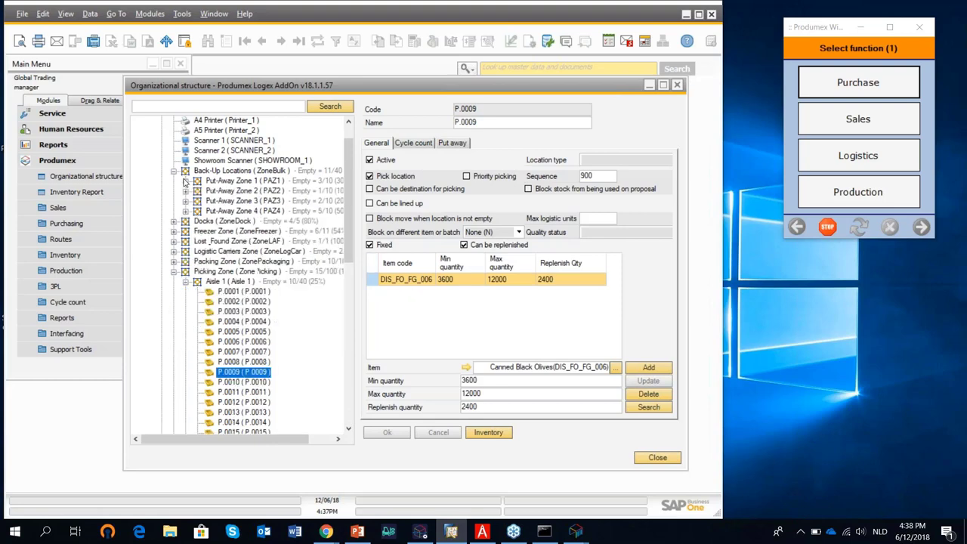
click(174, 272)
click(174, 292)
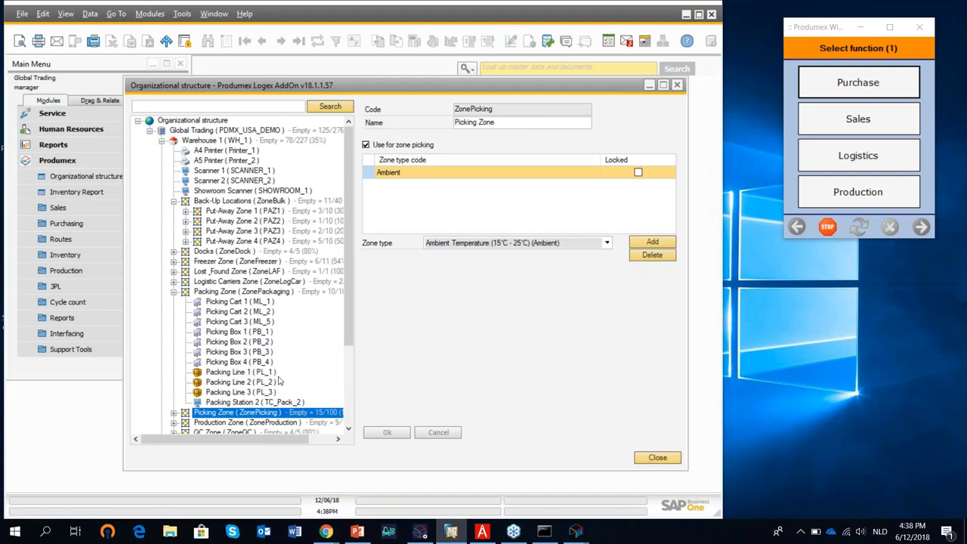
View Production Line 1 in Production Zone 1, then collapse back to the Production Zone settings.
click(173, 292)
click(174, 311)
click(185, 333)
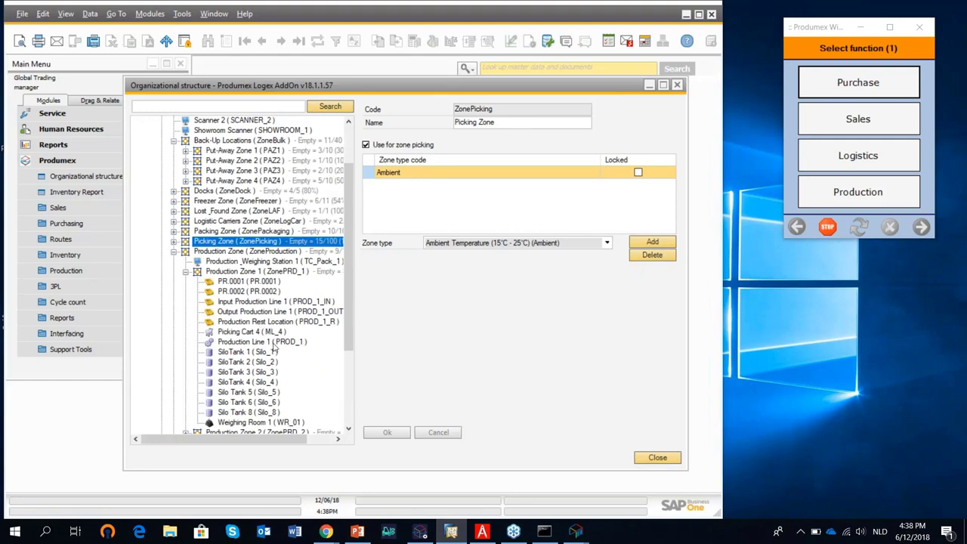
click(272, 343)
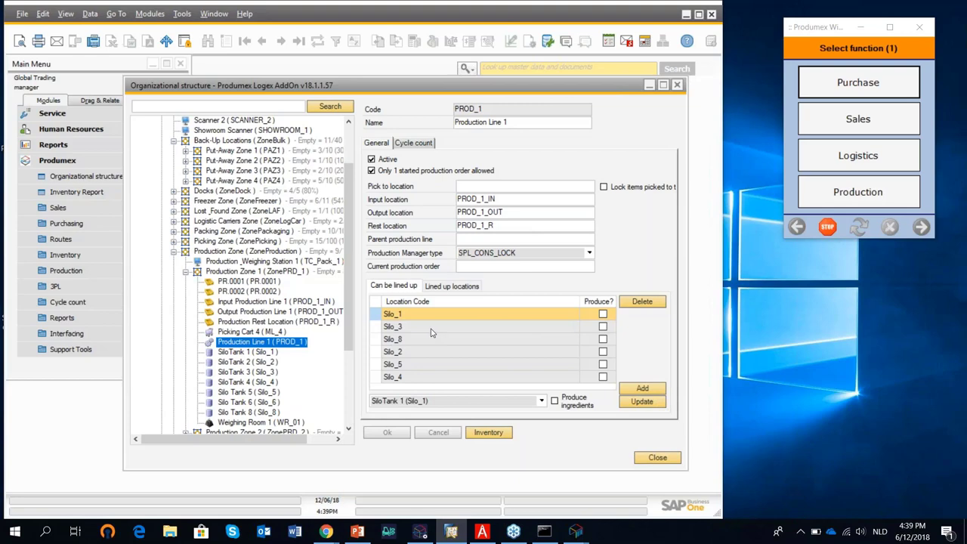
click(186, 272)
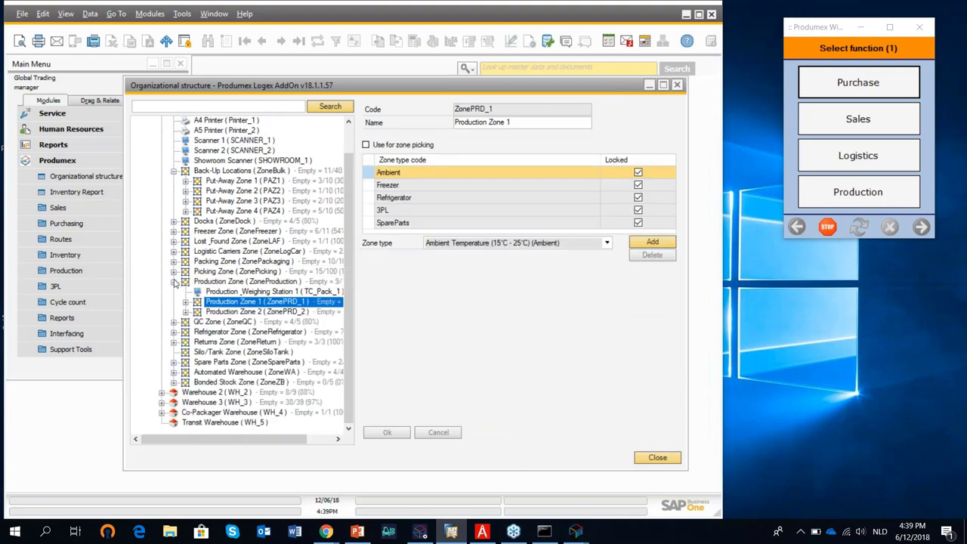
click(174, 281)
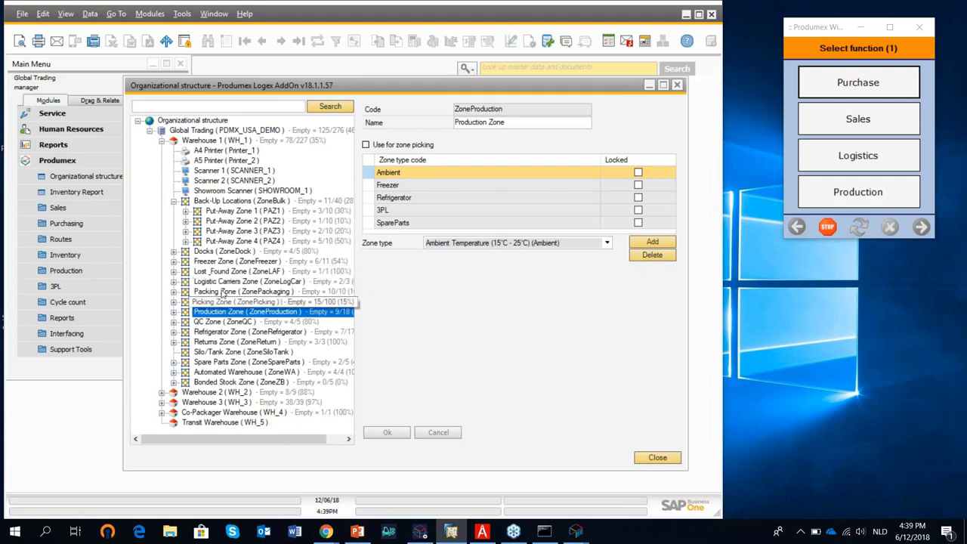
Show the Freezer Zone's Freezer (-5°C -18°C) zone type and expand the Automated Warehouse locations.
click(230, 262)
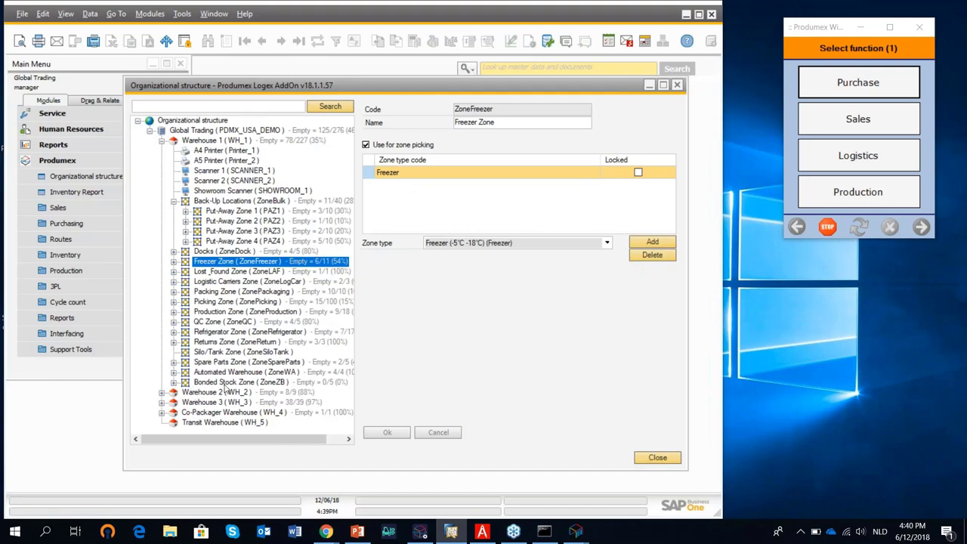
click(173, 372)
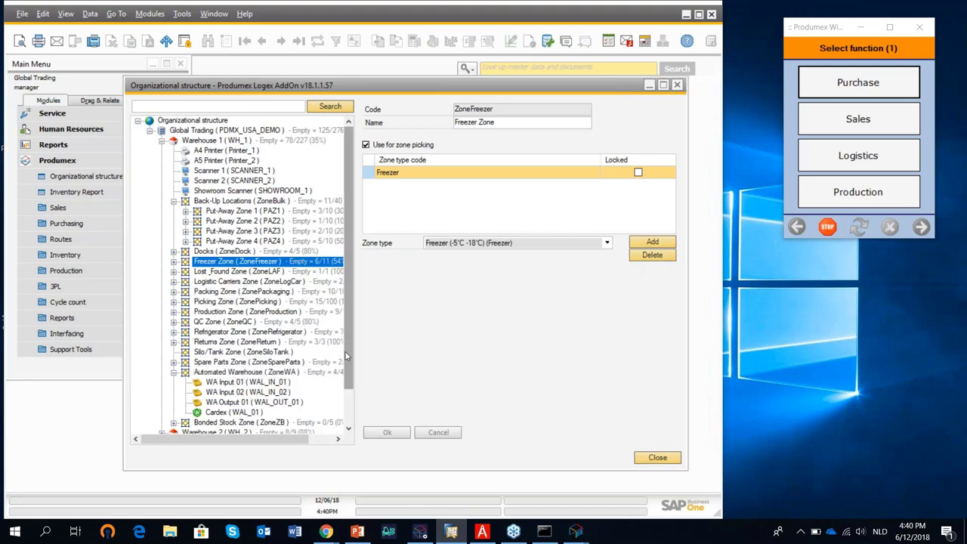
scroll(345, 403, down, 1)
scroll(265, 201, up, 1)
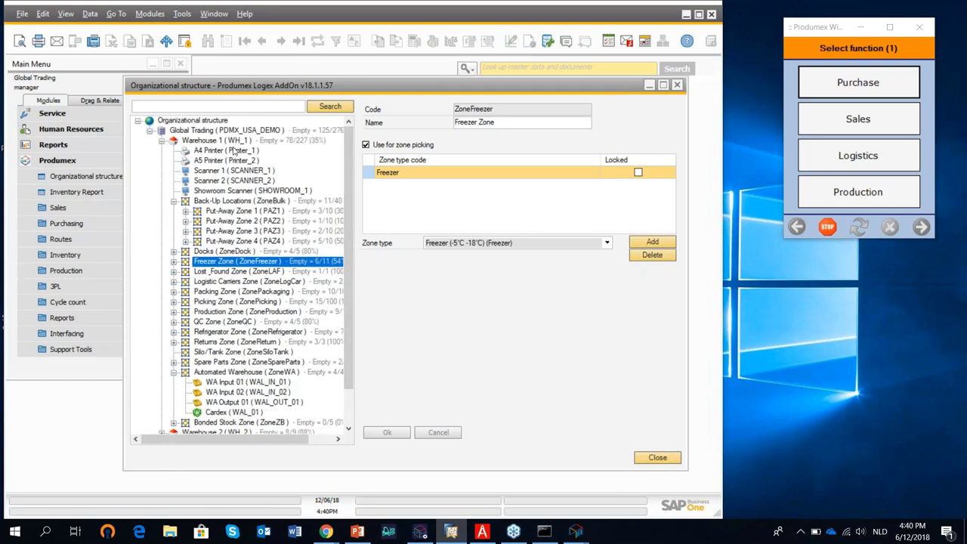
Dismiss Warehouse 1's add menu unused and select Global Trading (PDMX_USA_DEMO) to view its General settings.
right_click(259, 141)
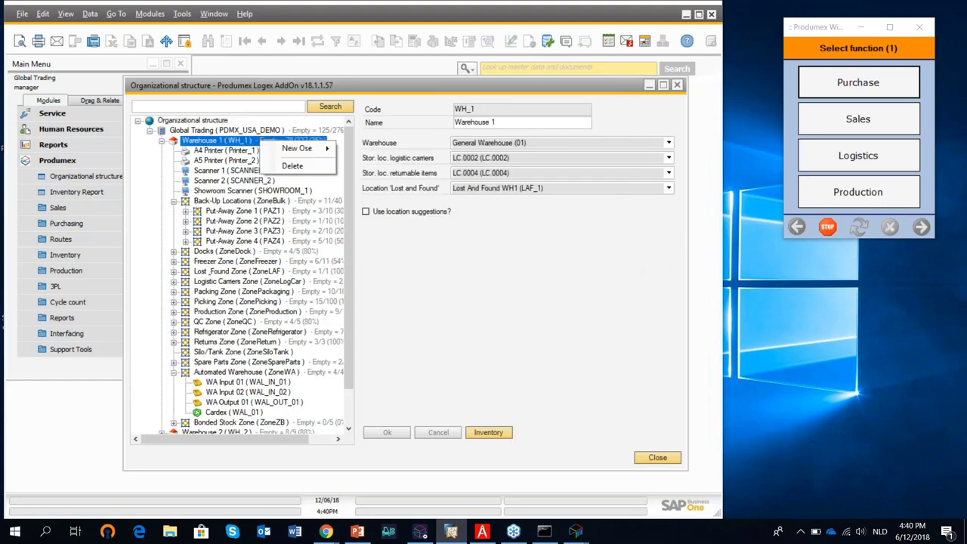
mouse_move(302, 149)
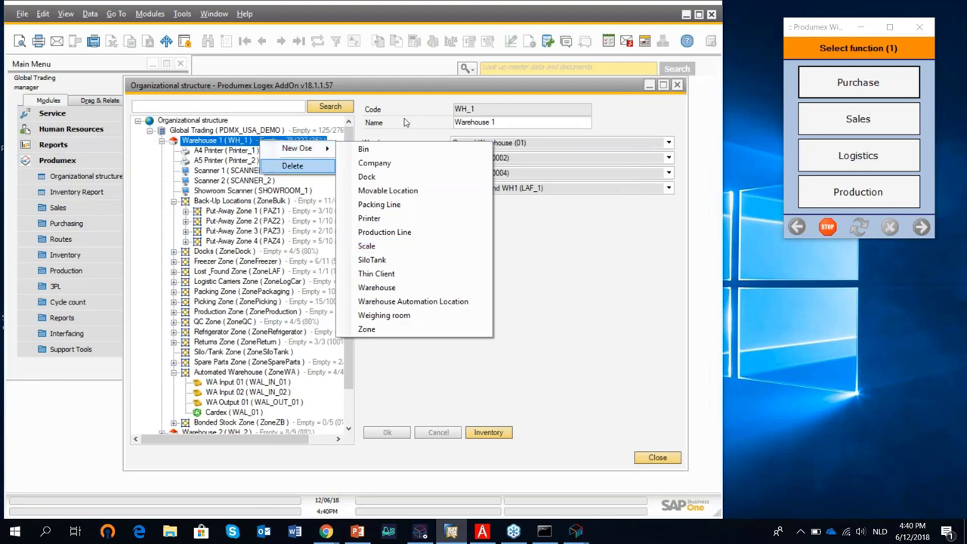
click(431, 139)
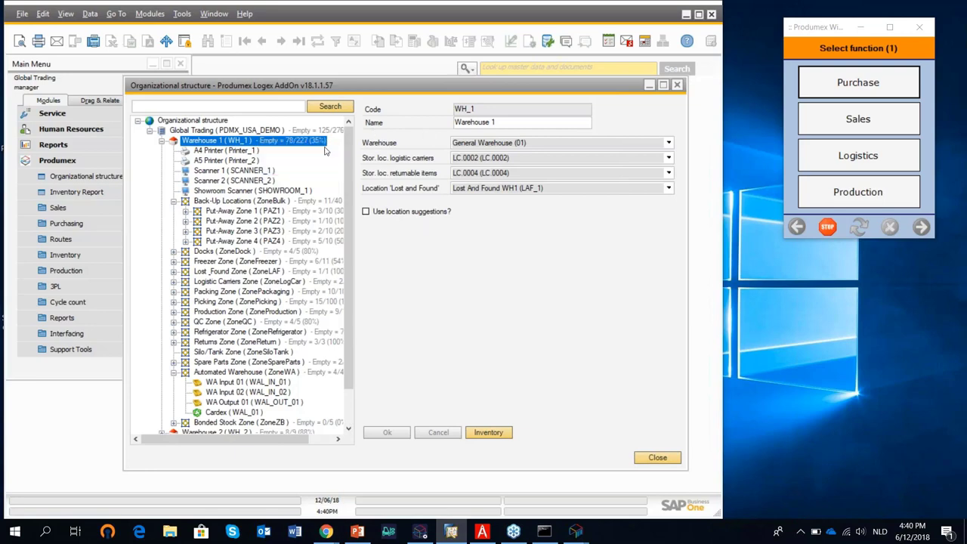
click(215, 131)
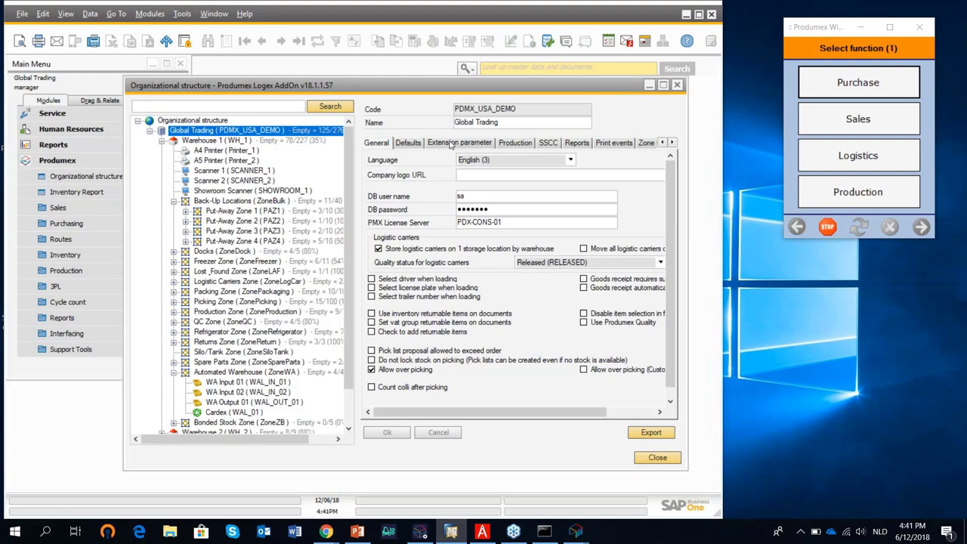
Pick Picklist Proposal generator (PLPGEN) as the Extension parameters property, showing FEFO ordering and item grouping.
click(450, 143)
click(489, 161)
scroll(516, 236, down, 4)
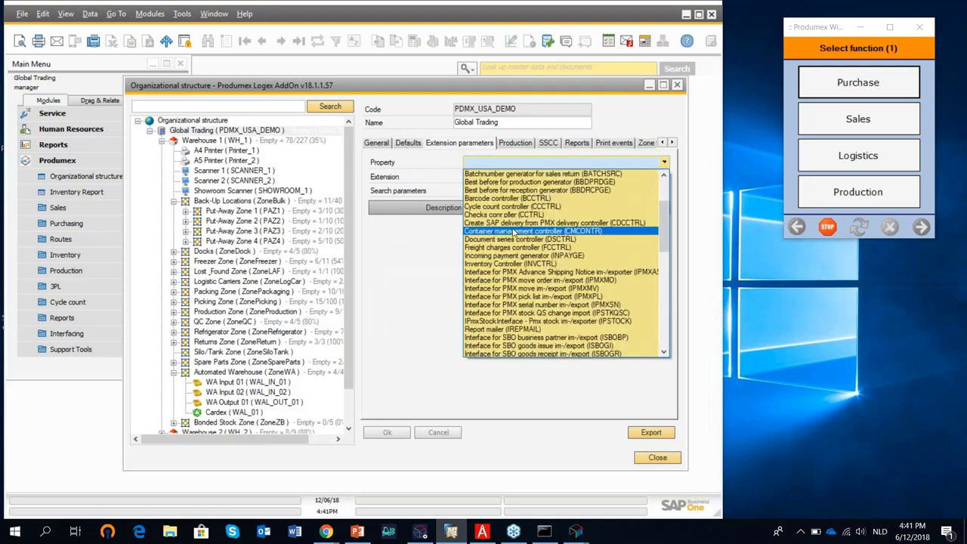
scroll(517, 237, down, 10)
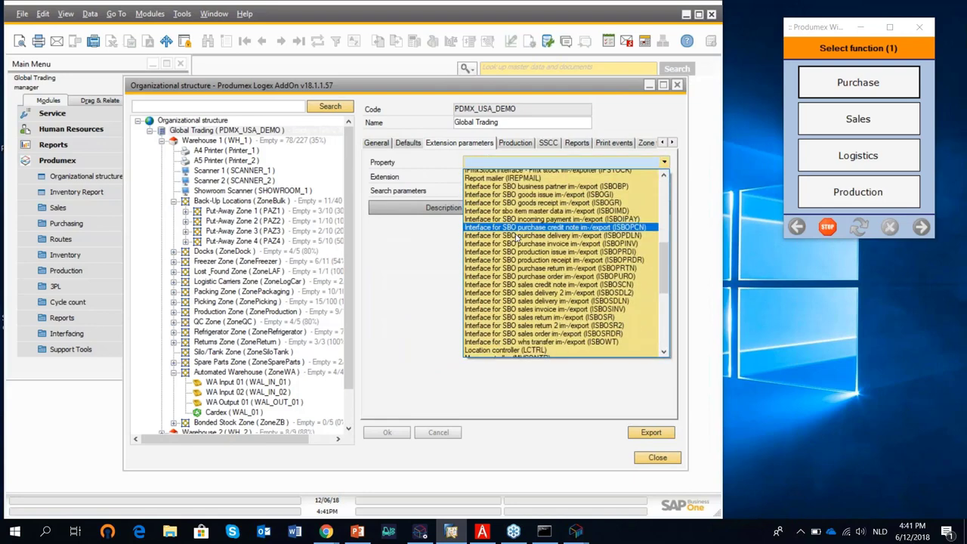
scroll(517, 236, down, 2)
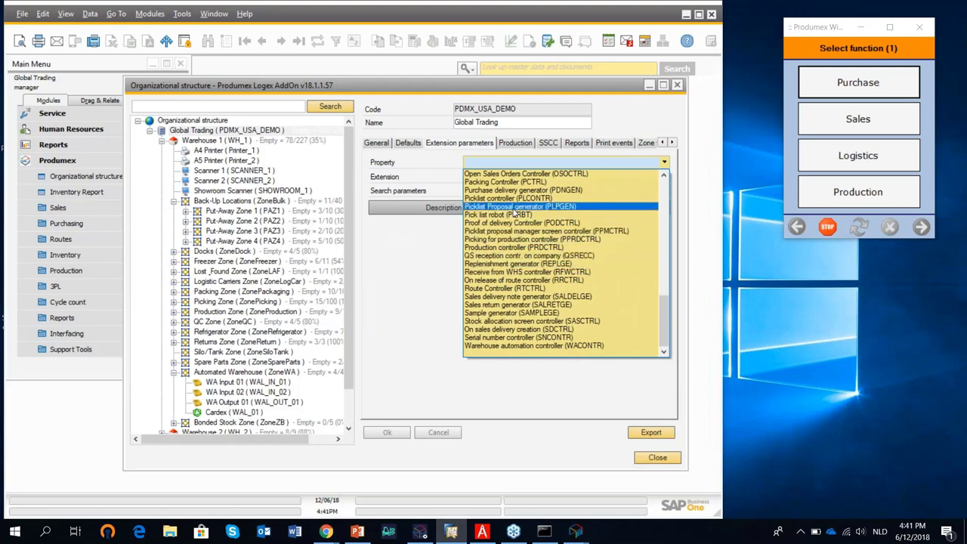
click(515, 207)
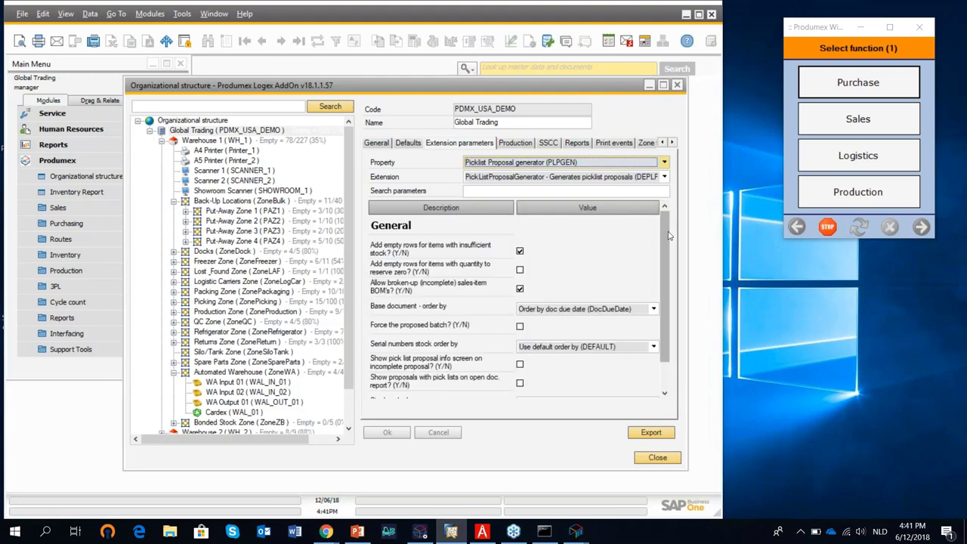
scroll(671, 257, down, 1)
scroll(673, 259, down, 1)
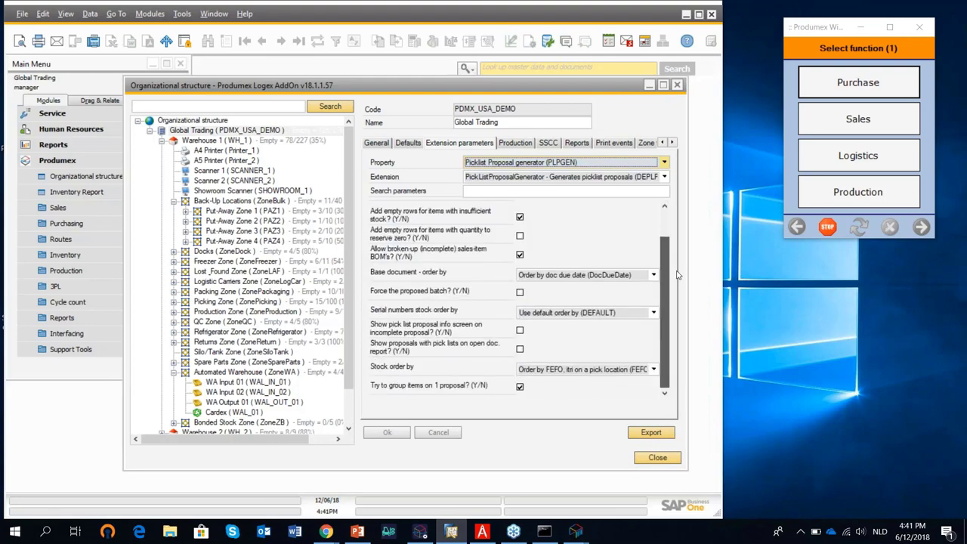
scroll(672, 242, up, 3)
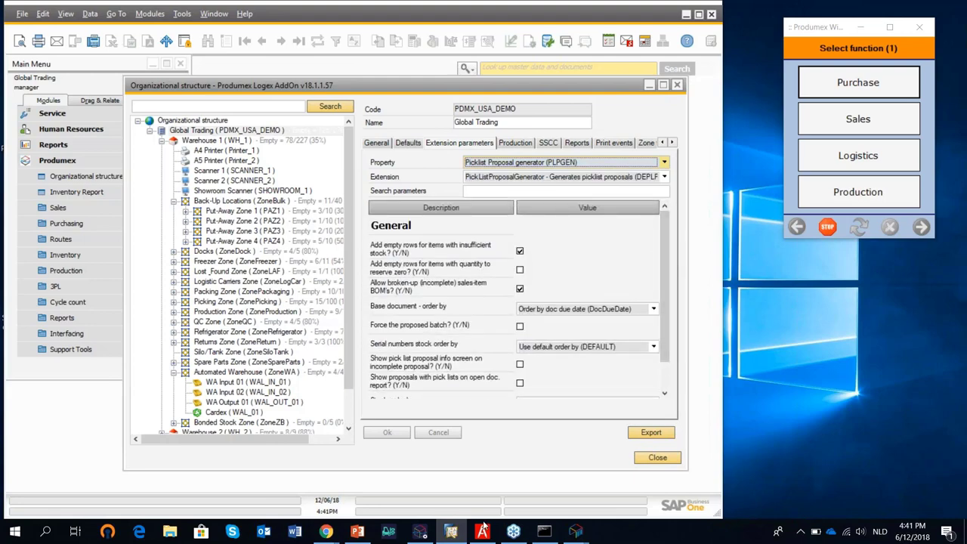
In the Produmex Wiki, follow Produmex WMS > Configuration guide v18.1 > 5.1.3 Extension Parameters, then minimize Chrome.
mouse_move(333, 535)
click(393, 469)
scroll(352, 405, up, 5)
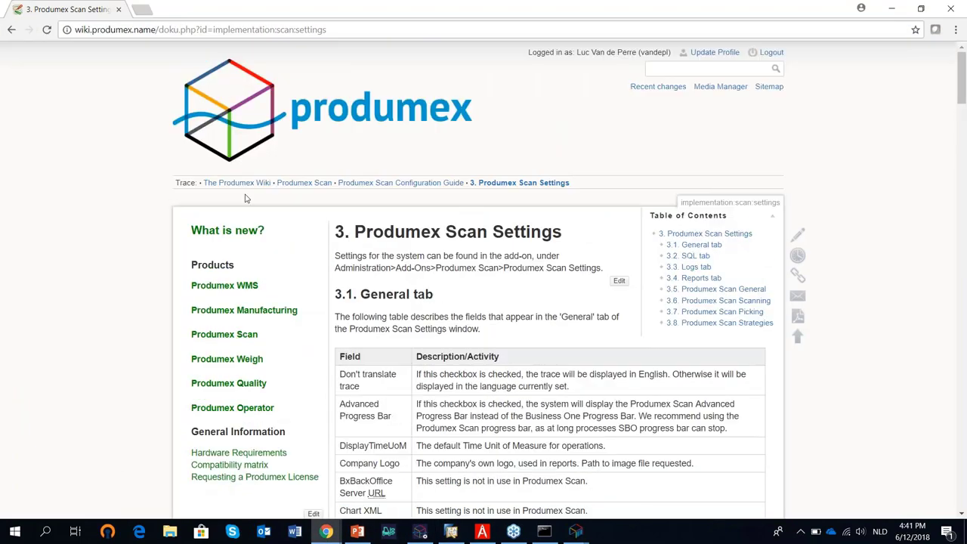
click(217, 288)
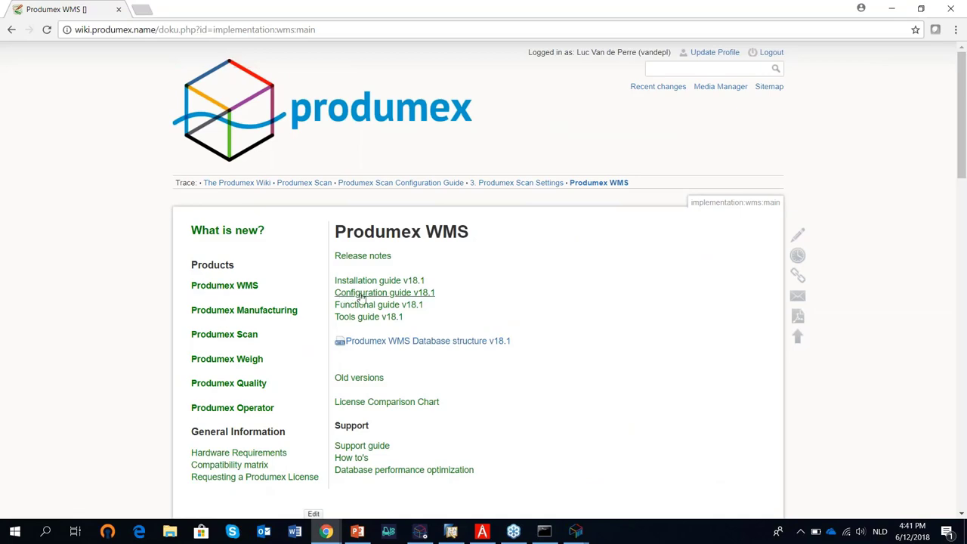
click(378, 293)
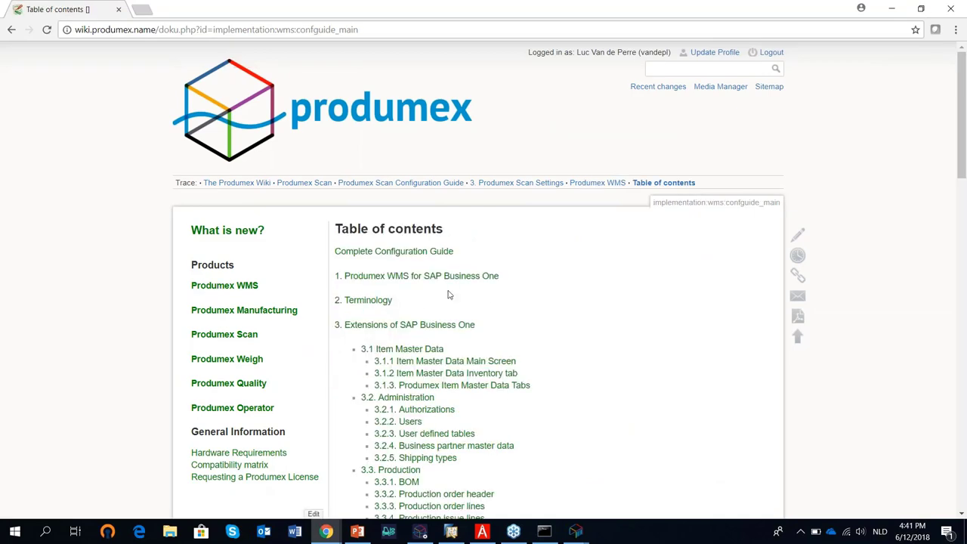
scroll(452, 295, down, 2)
scroll(452, 295, down, 3)
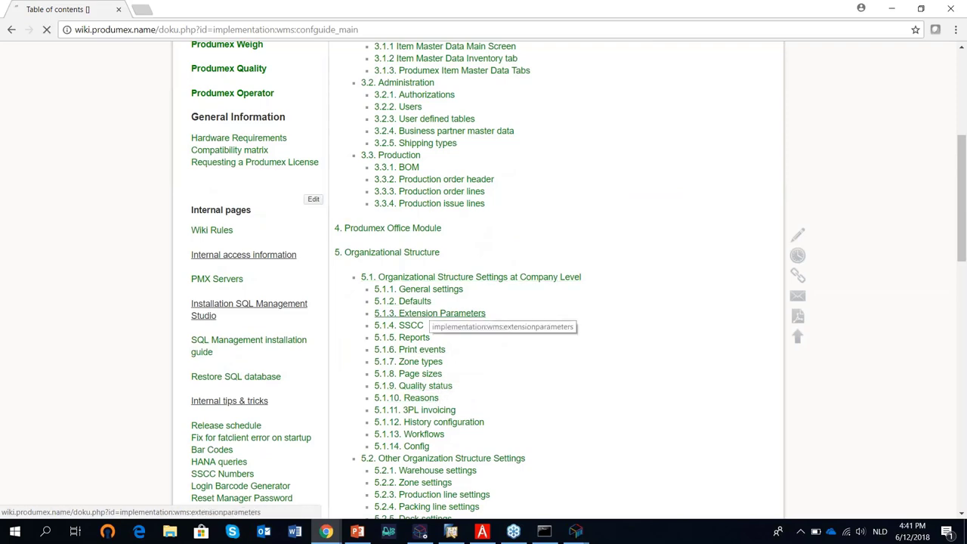
click(428, 310)
scroll(432, 276, down, 8)
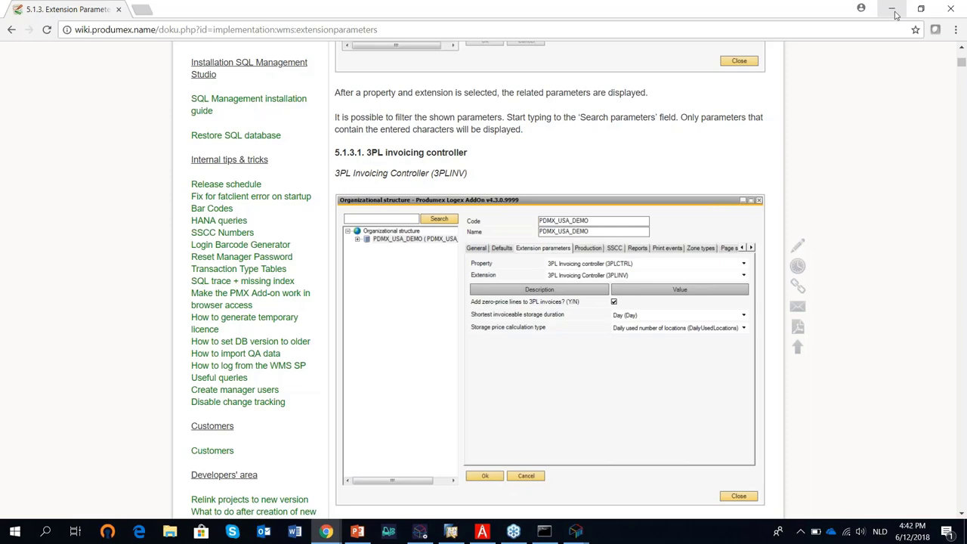
click(893, 11)
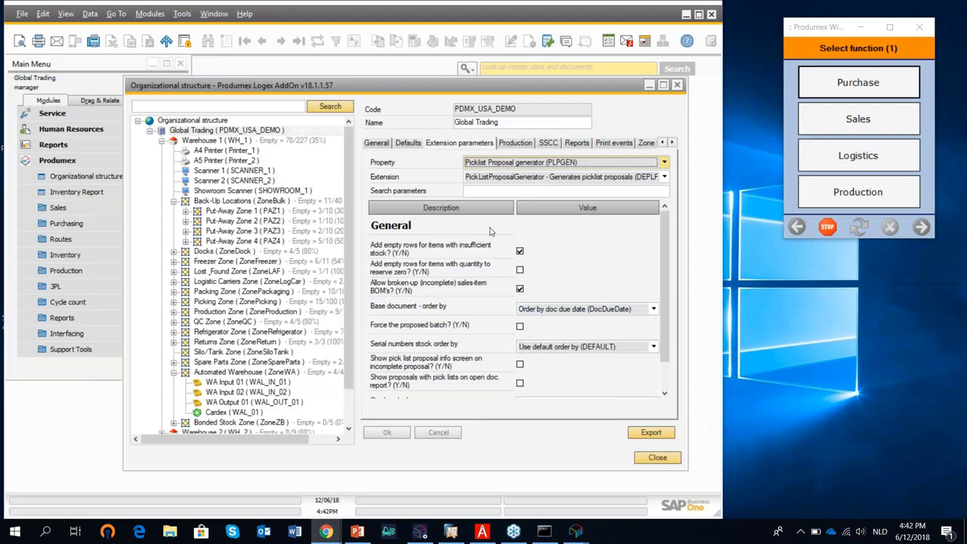
Review the SSCC range and report list, then widen the print events' Event column.
click(551, 143)
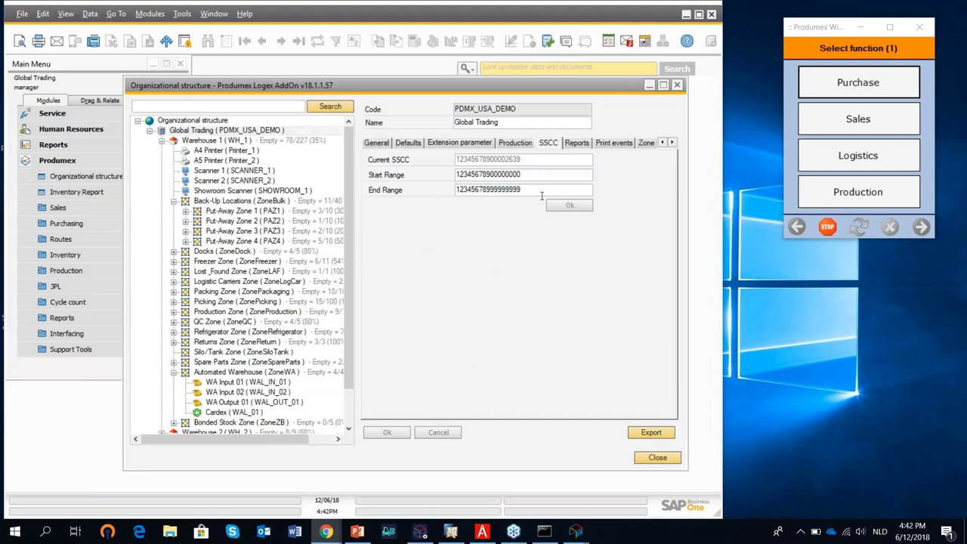
click(575, 145)
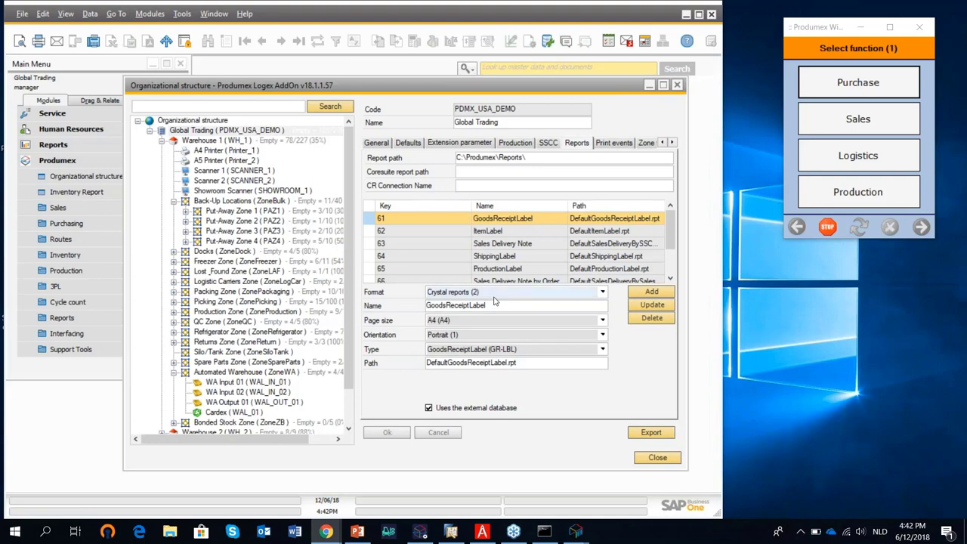
click(615, 145)
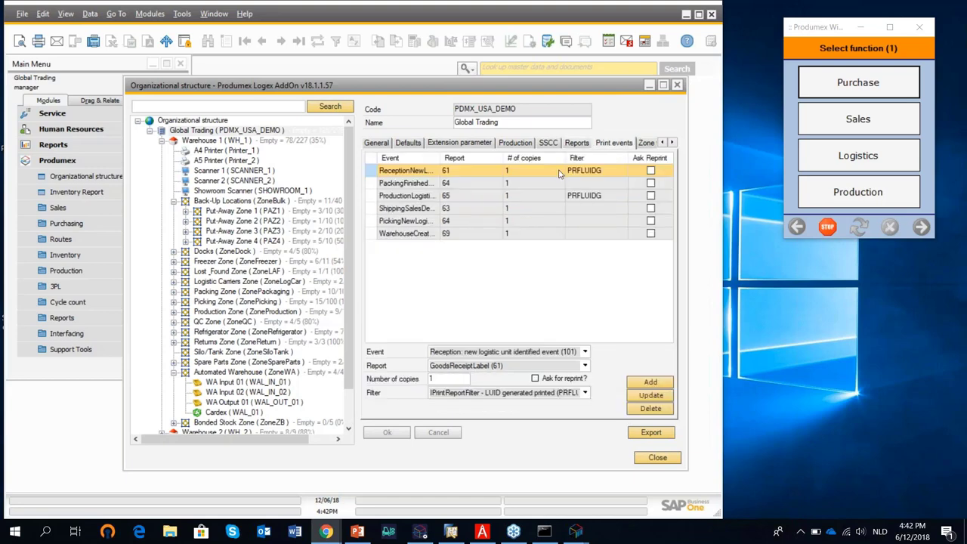
drag(437, 157, 505, 158)
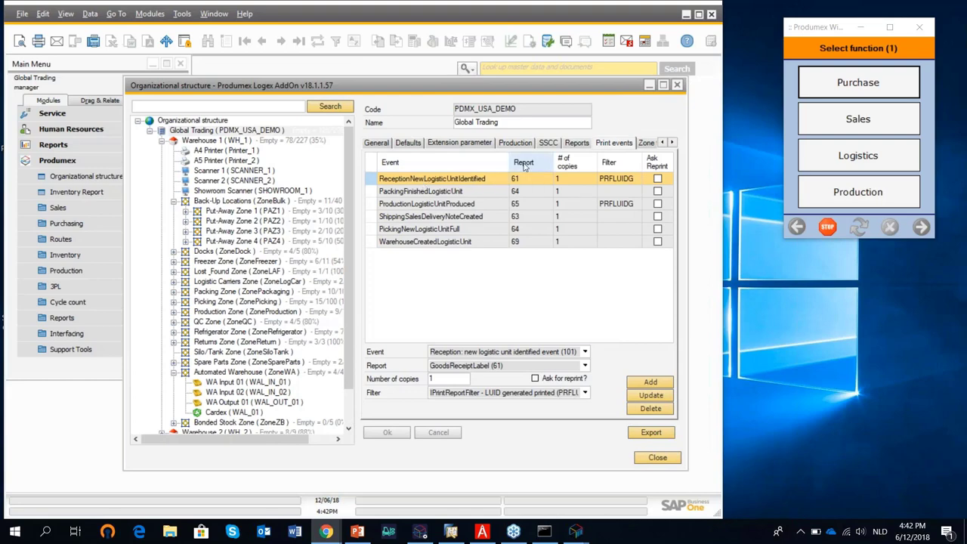
Recheck the reports and print events, then display the zone types list, 3PL through SpareParts.
click(582, 143)
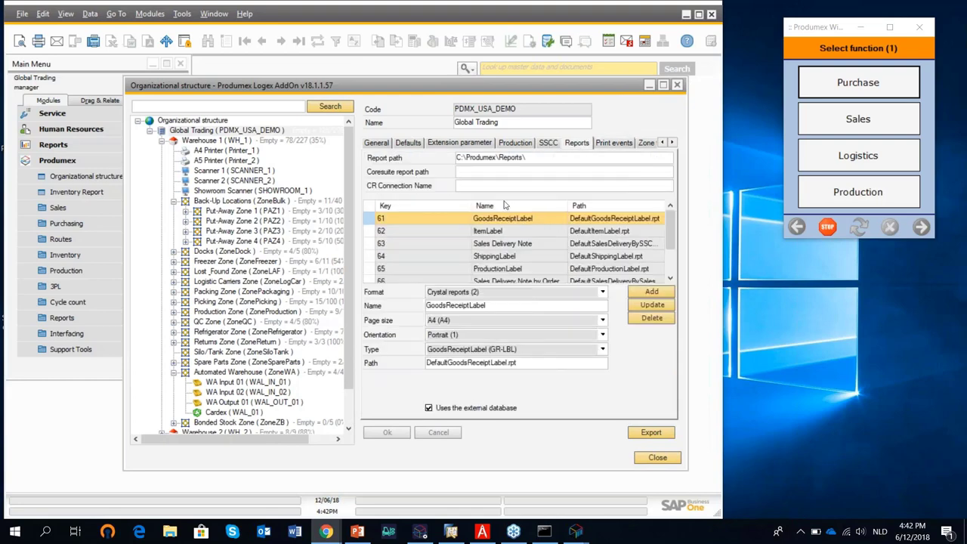
click(623, 145)
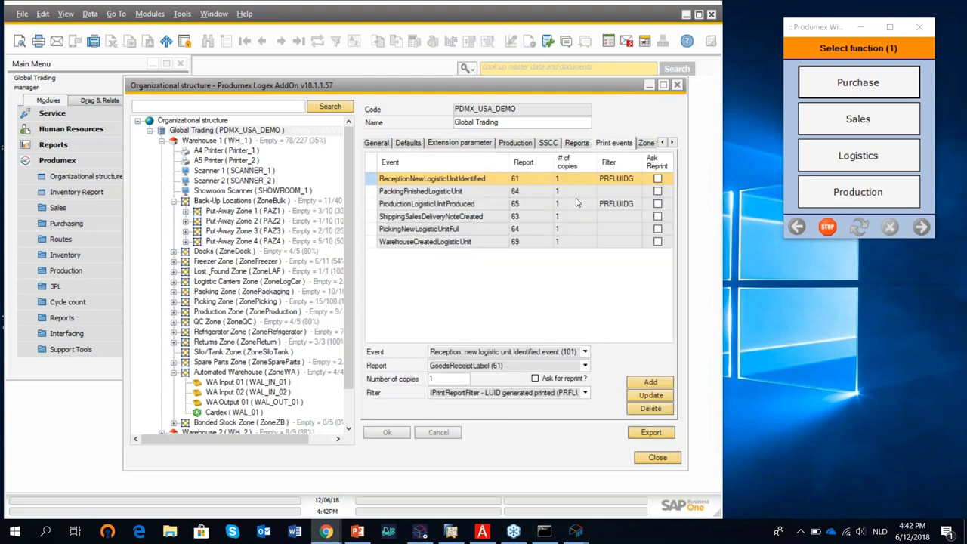
click(650, 144)
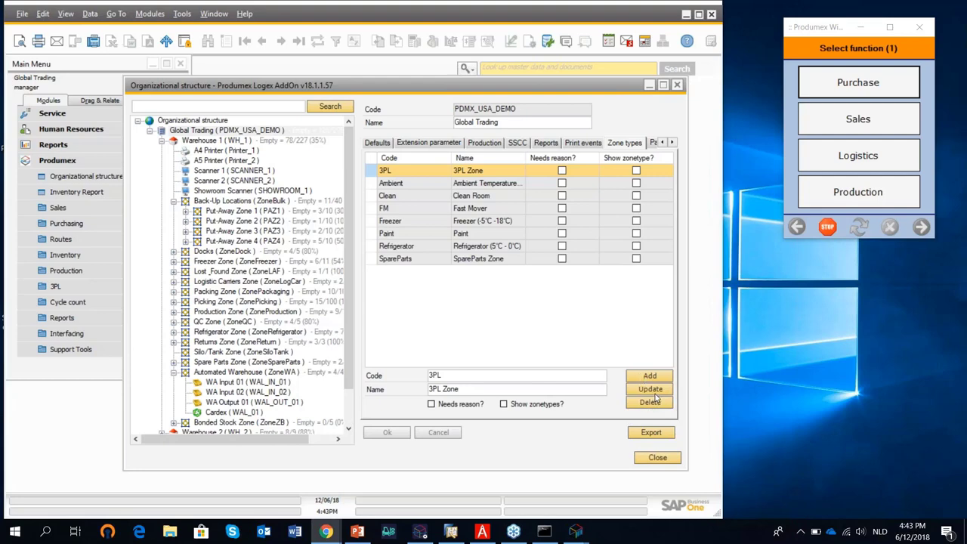
click(673, 142)
Review the Quality status and Reasons settings, then close the Organizational structure window.
click(672, 143)
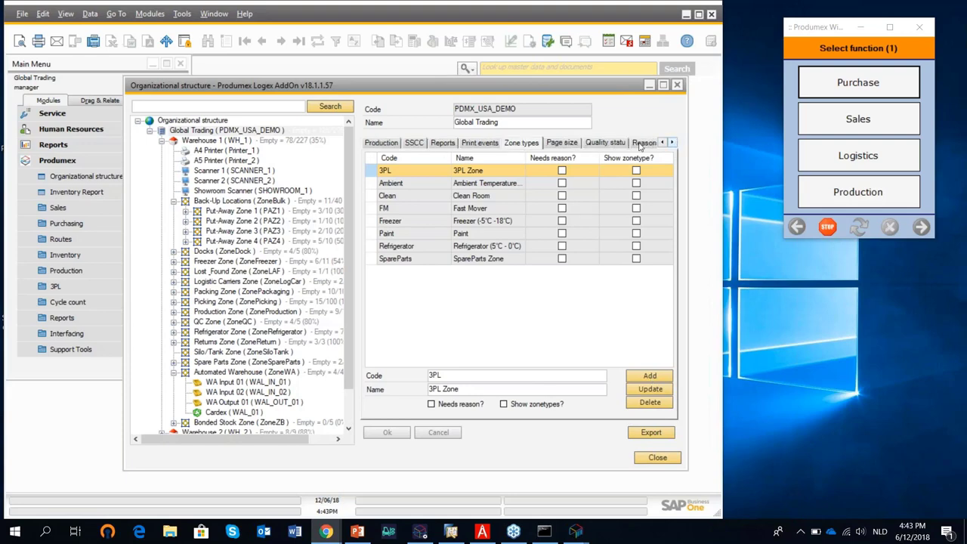
click(612, 144)
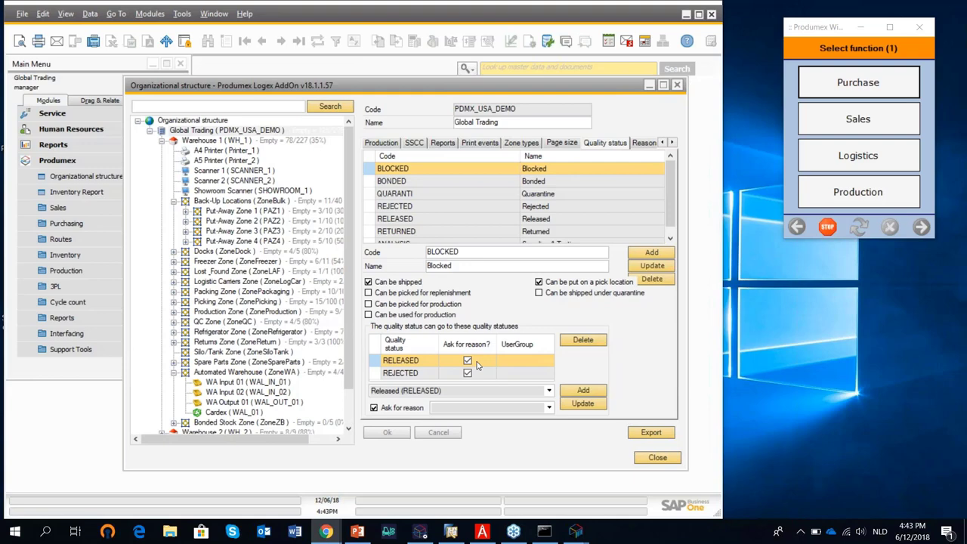
click(640, 145)
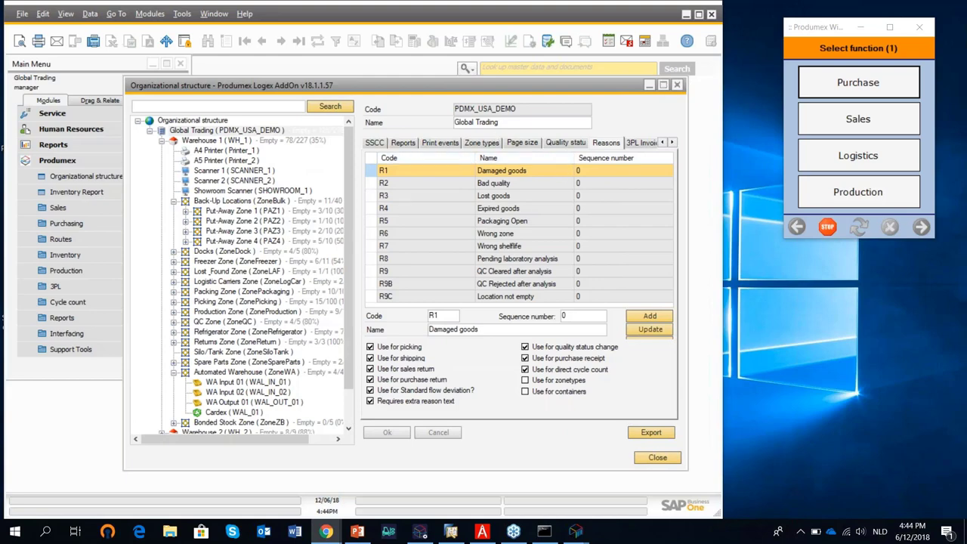
click(679, 87)
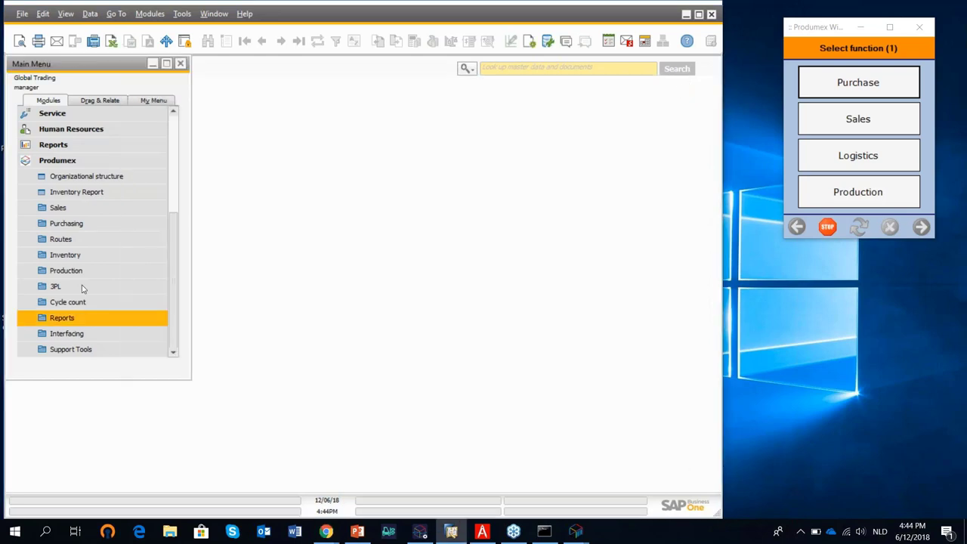
Open Item Master Data from the Inventory module.
click(107, 194)
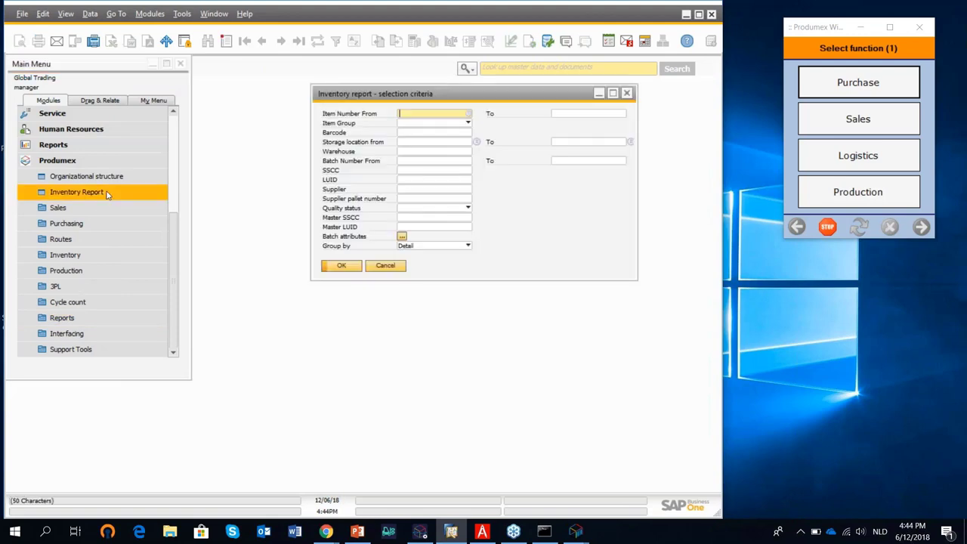
click(599, 93)
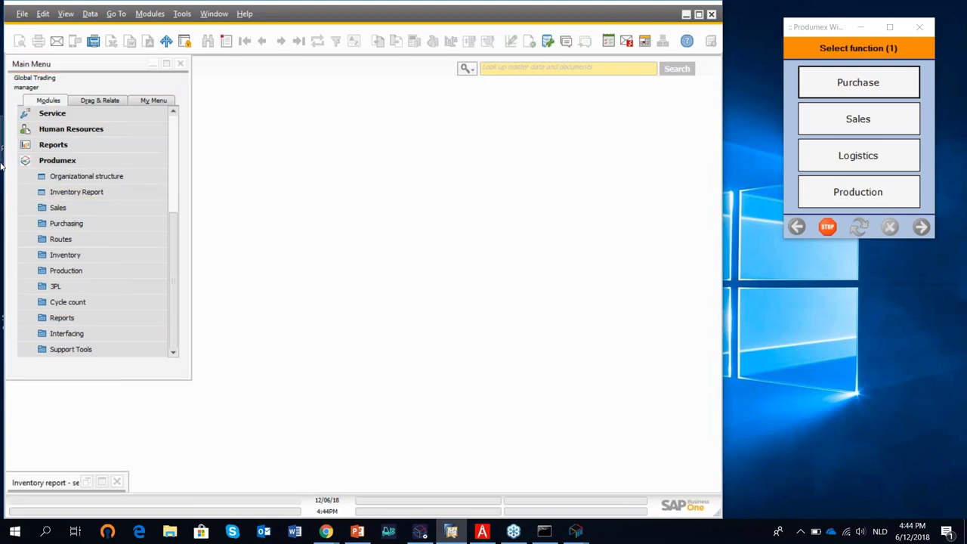
click(172, 158)
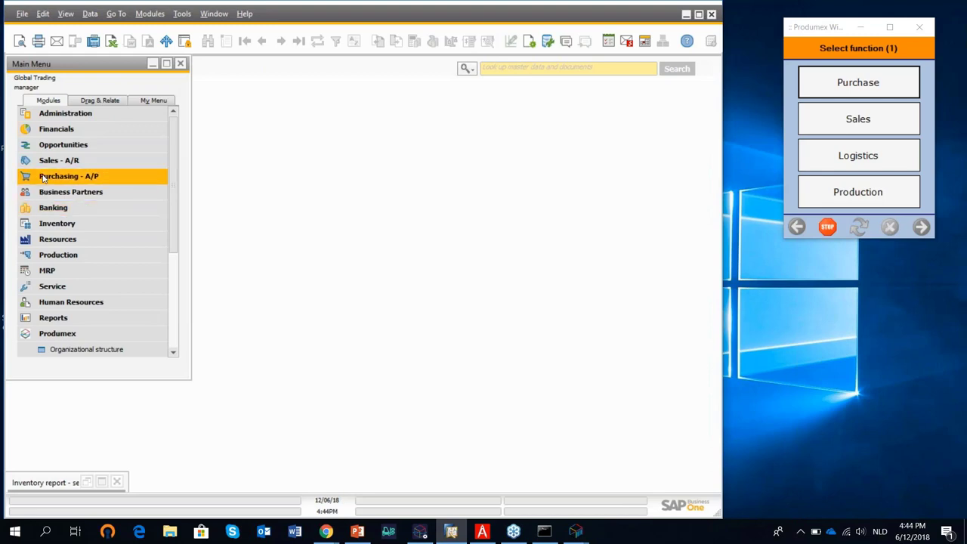
click(61, 223)
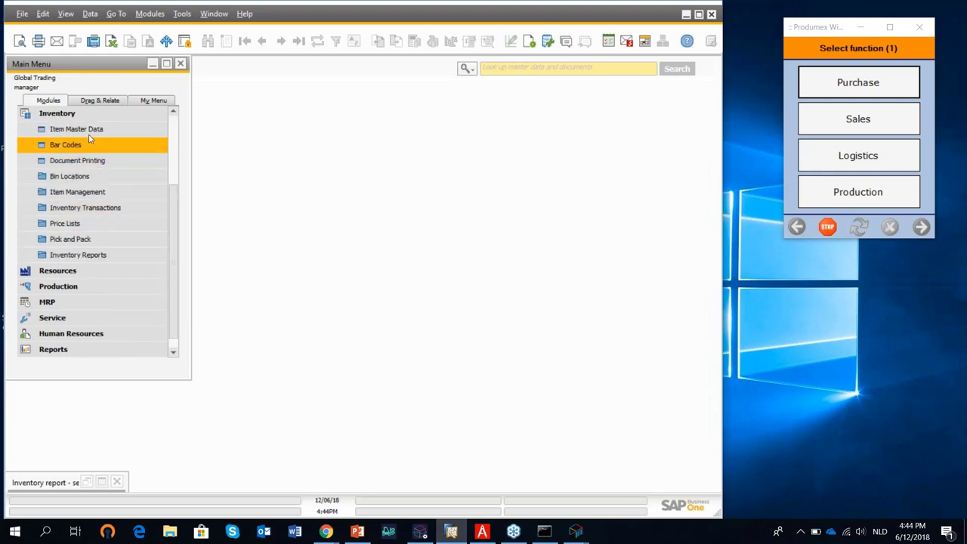
click(137, 130)
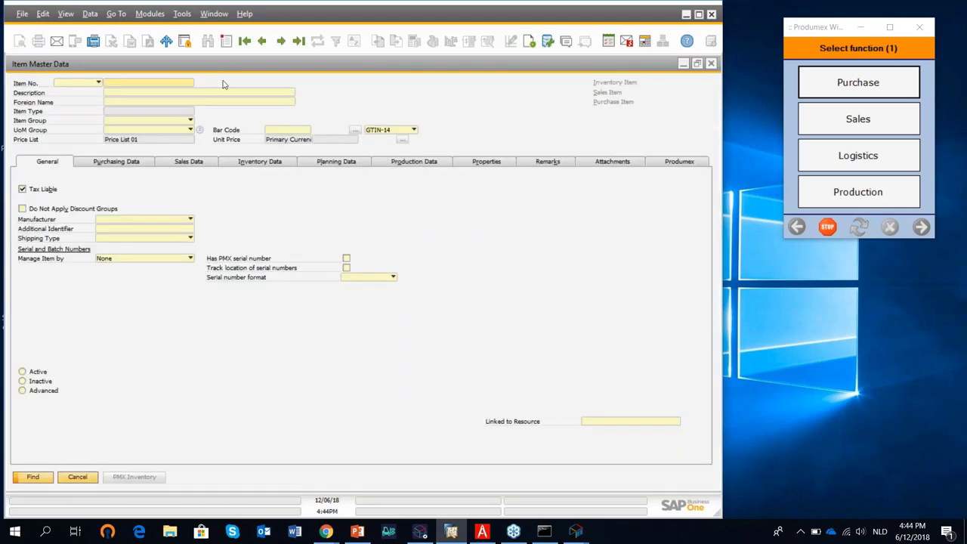
Search items with * and open DIS_FO_FG_006_UOM Chickpeas from the list.
text(*)
click(42, 477)
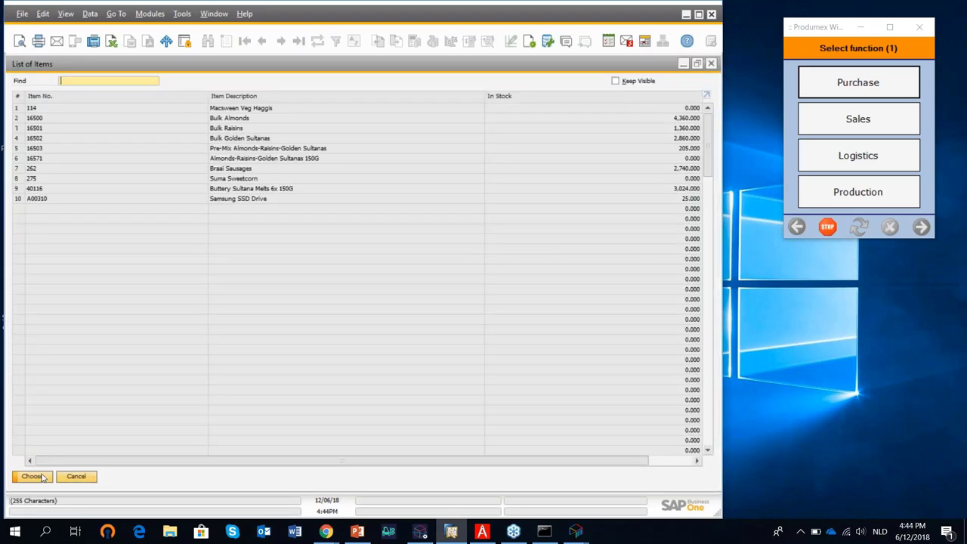
scroll(280, 320, down, 4)
scroll(276, 337, down, 3)
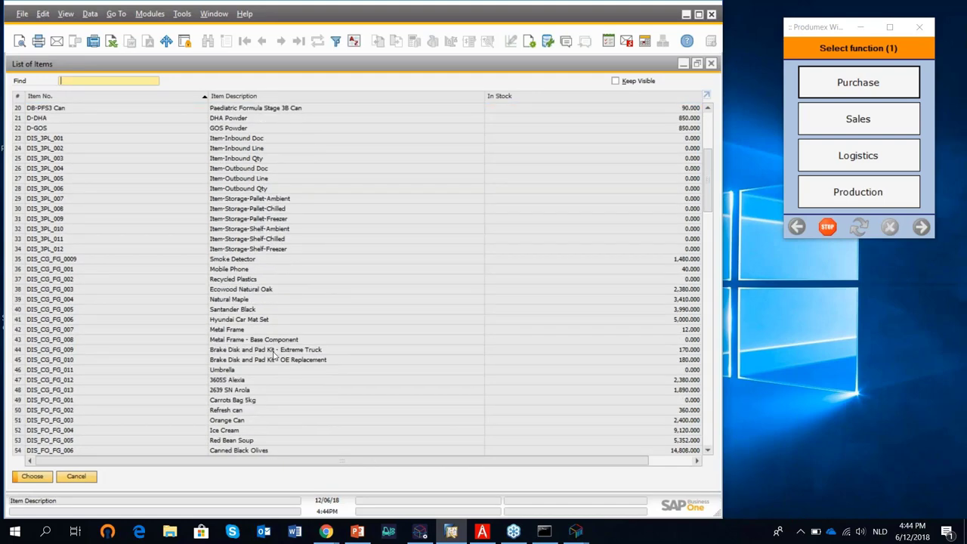
scroll(272, 355, down, 2)
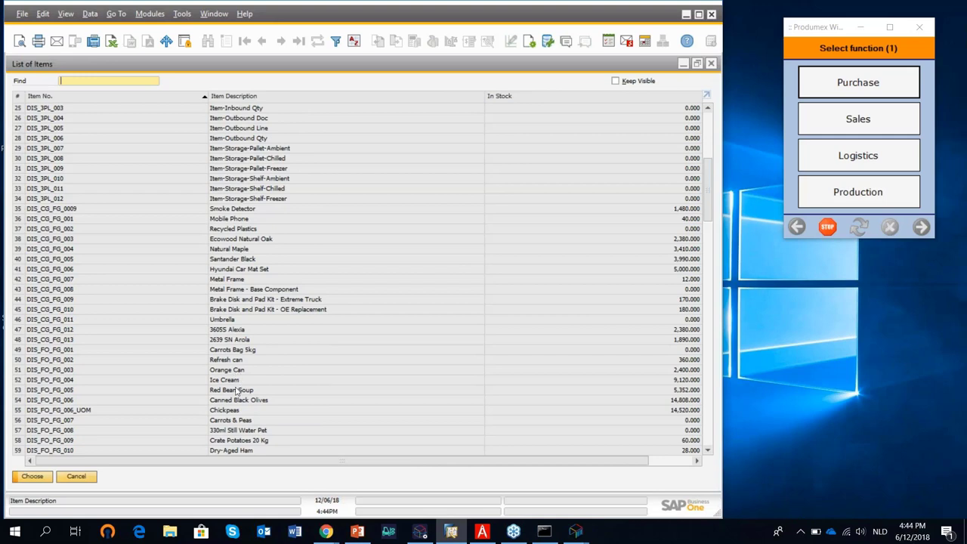
double_click(234, 414)
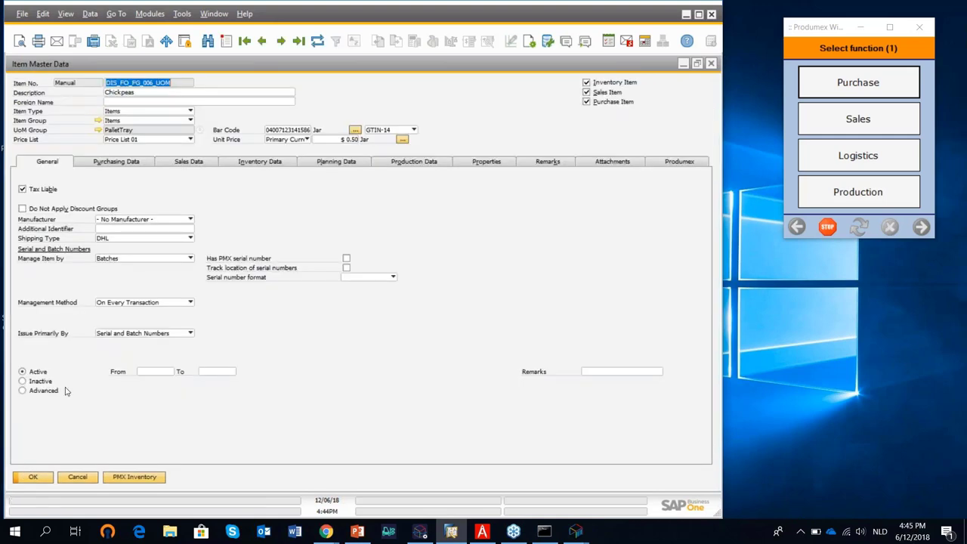
Show Chickpeas' Produmex sales settings: shelf life delivery 90, GB 120, one customer 100.
click(667, 164)
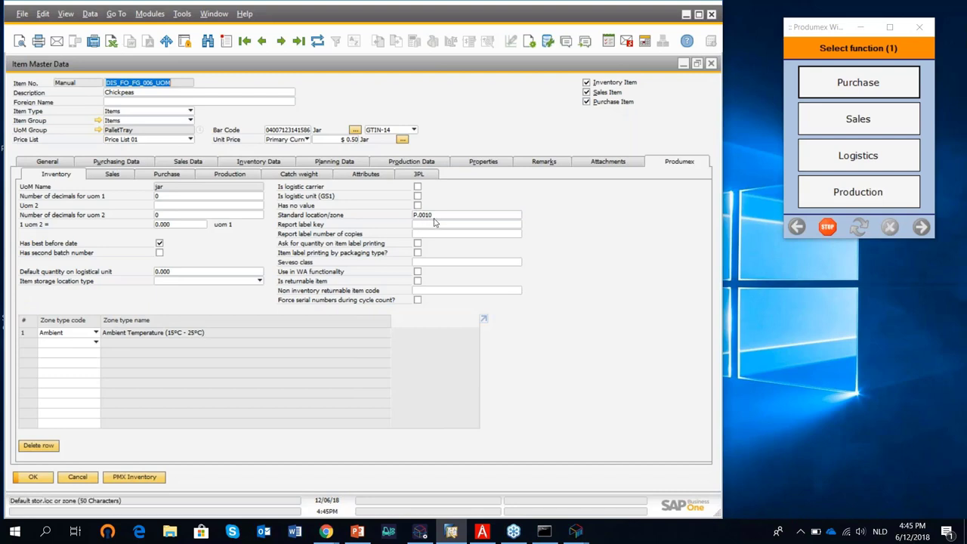
click(117, 174)
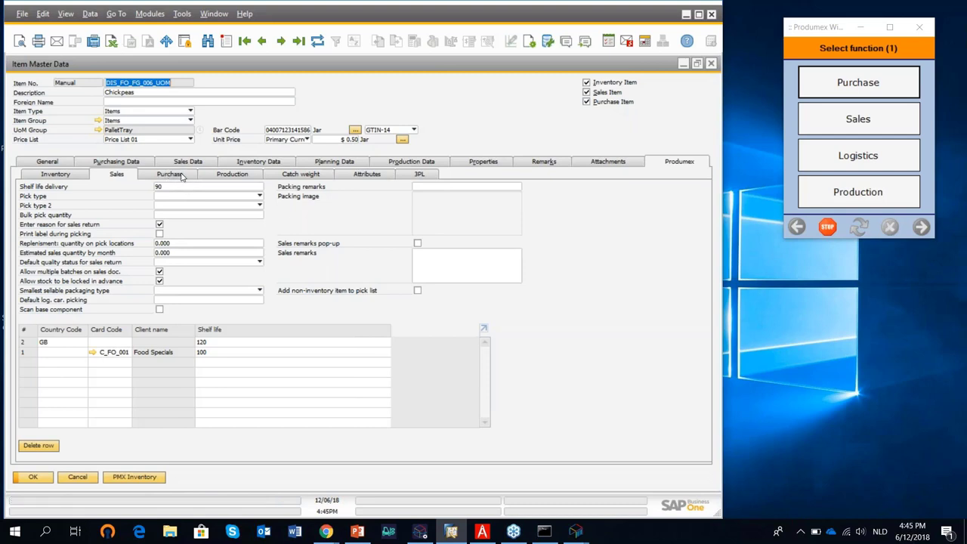
Check Chickpeas' Produmex purchase settings and Tray 24 / Pallet 1,200 attributes, then close the record.
click(181, 175)
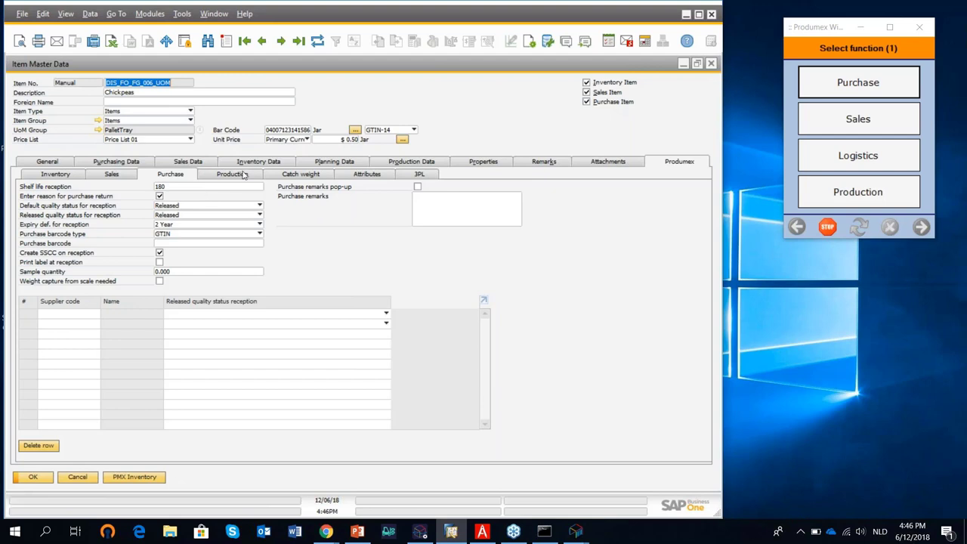
click(364, 175)
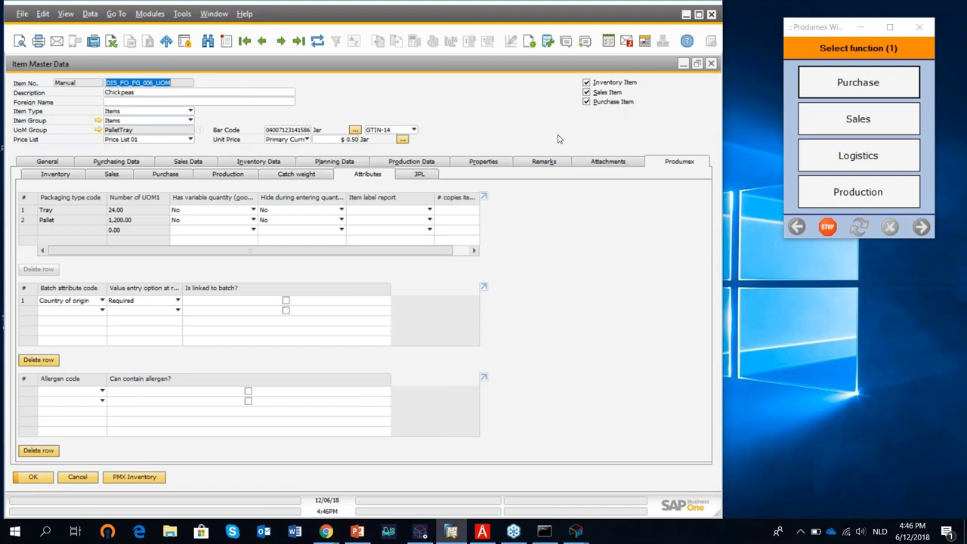
click(712, 64)
Open a purchase order form and go to the last order, 783.
click(112, 118)
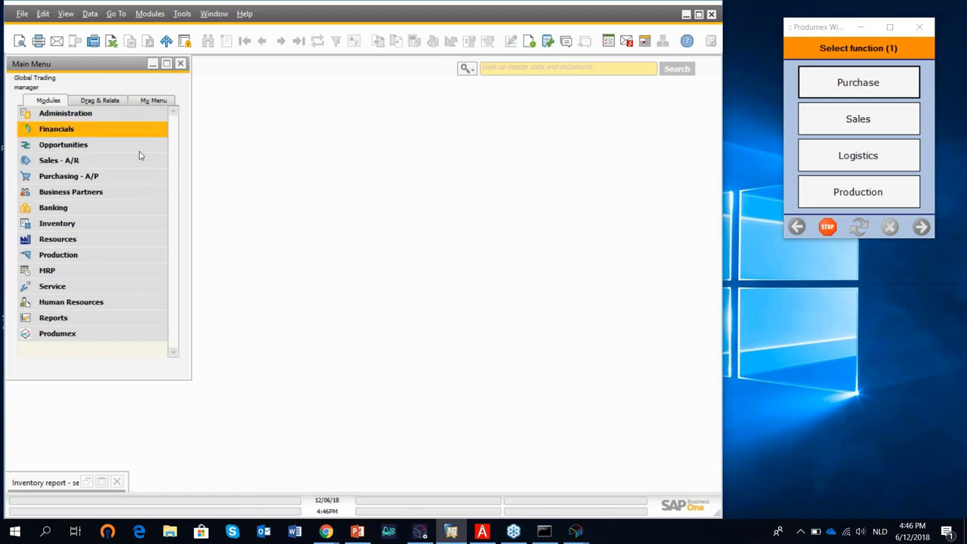
click(106, 176)
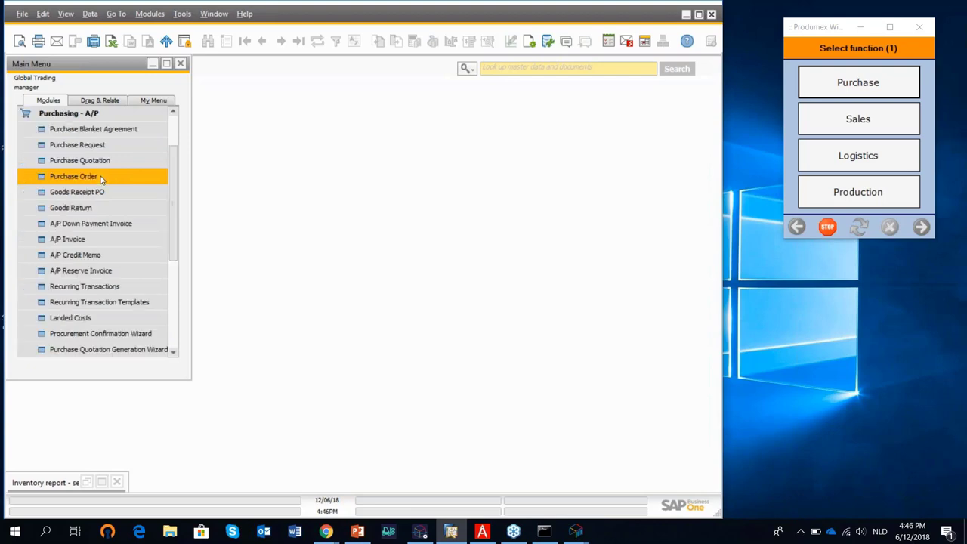
click(99, 179)
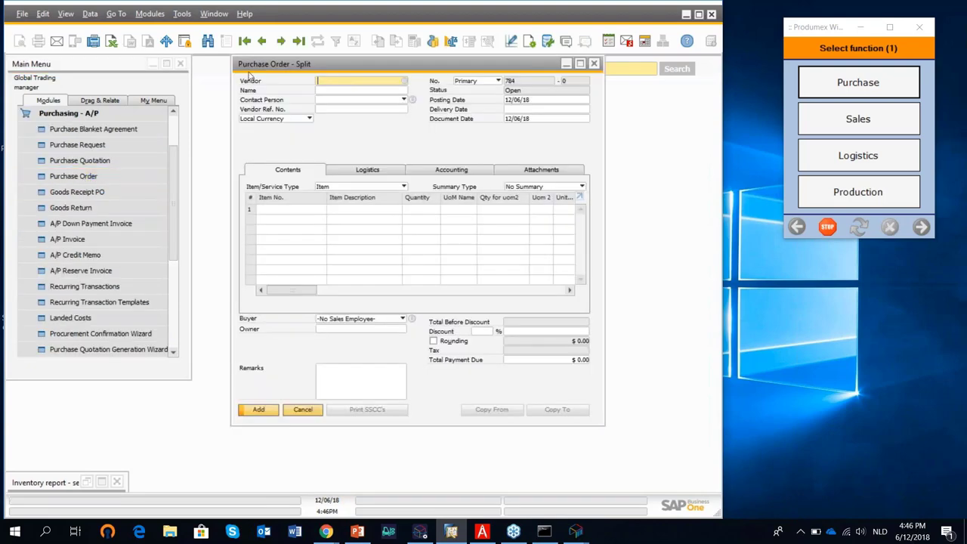
click(299, 43)
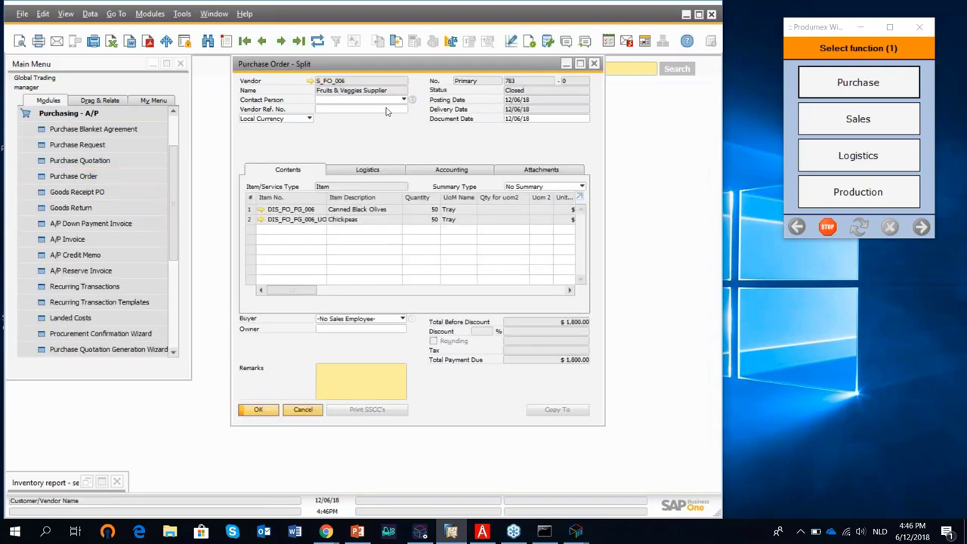
Duplicate order 783 for vendor S_FO_006 Fruits & Veggies Supplier, updating its rows.
right_click(394, 142)
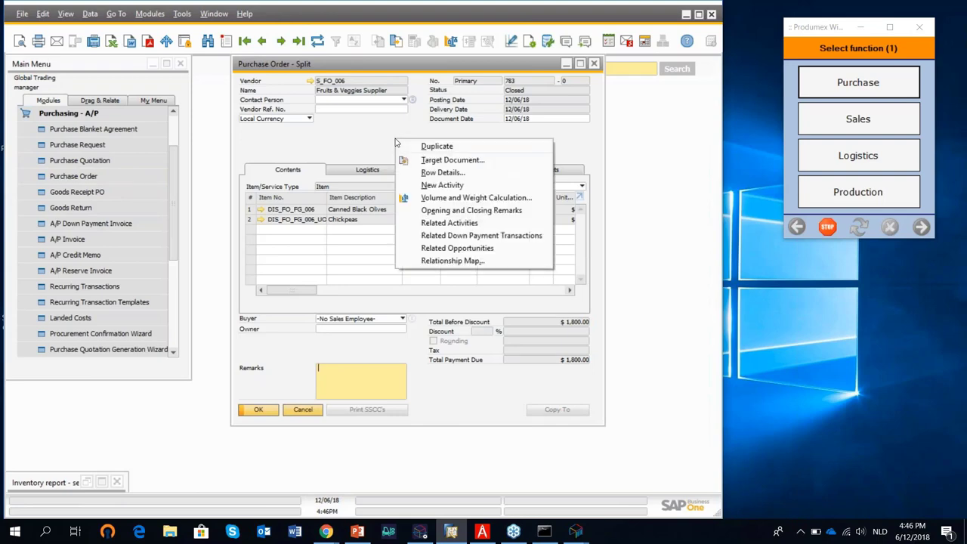
click(436, 146)
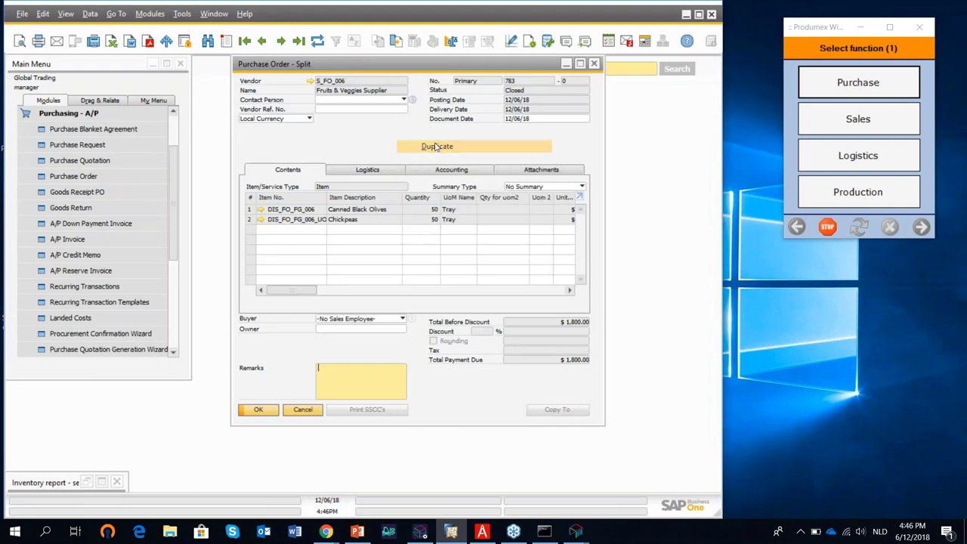
key(Tab)
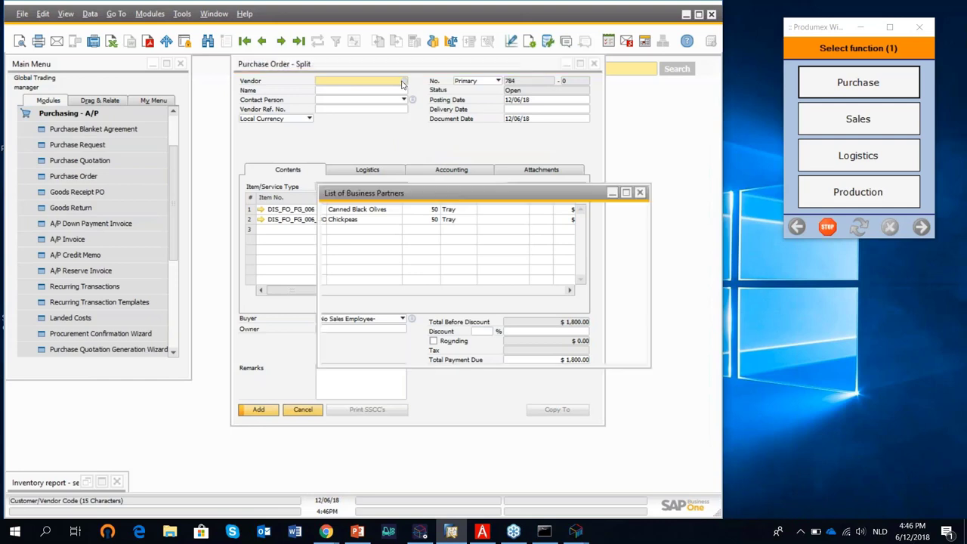
scroll(466, 267, down, 2)
scroll(467, 294, down, 1)
click(469, 318)
click(345, 352)
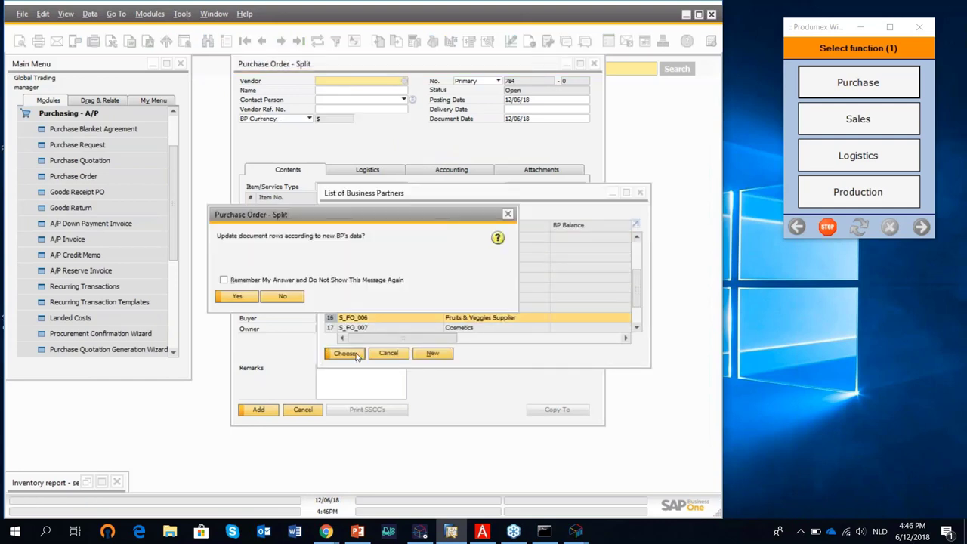
click(243, 297)
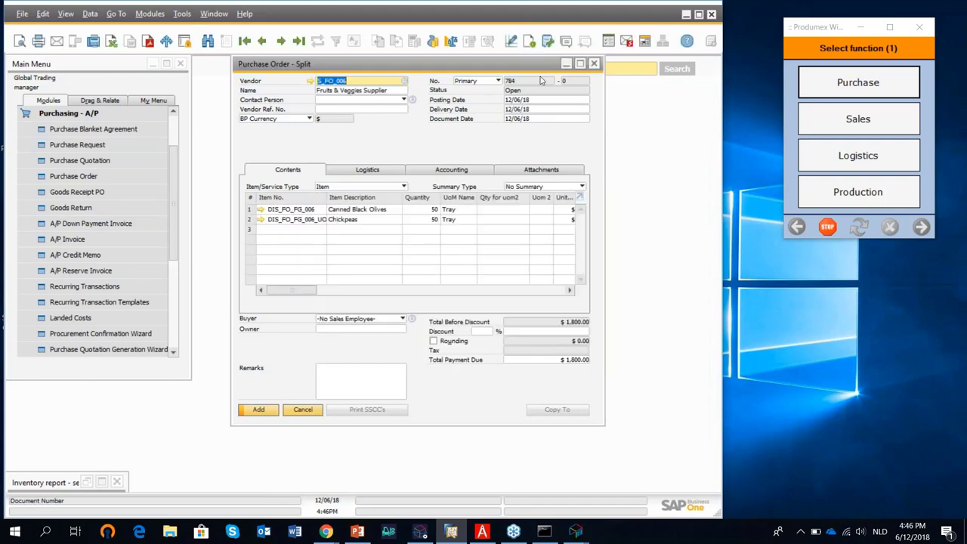
click(581, 63)
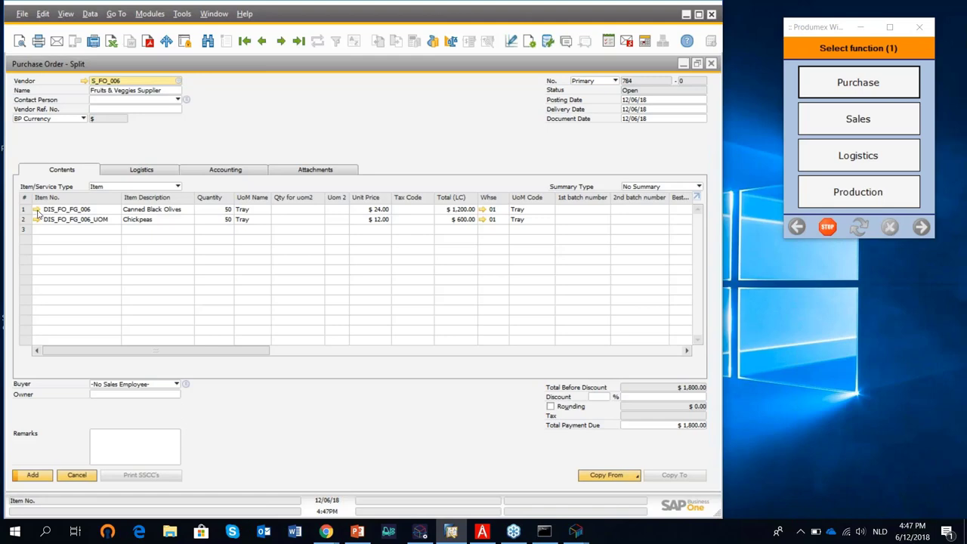
click(36, 210)
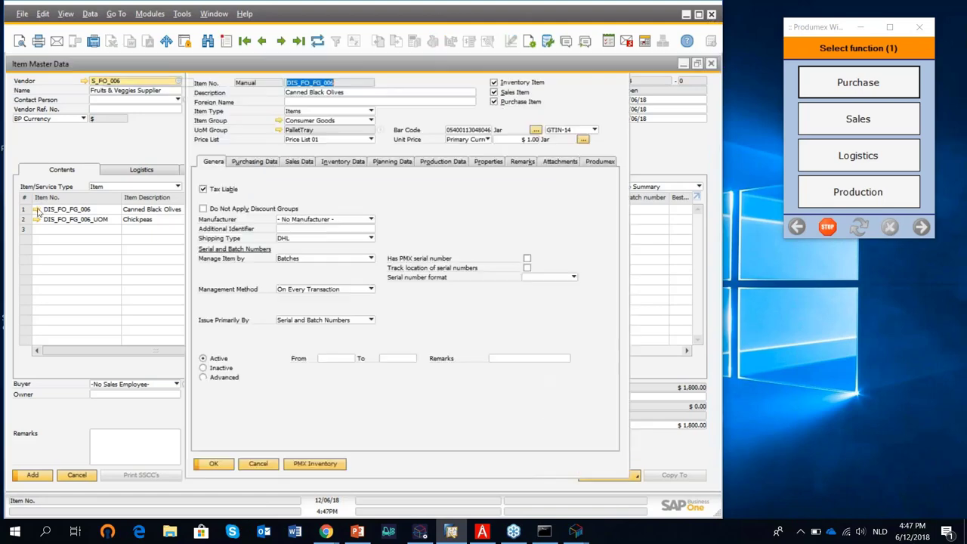
click(99, 130)
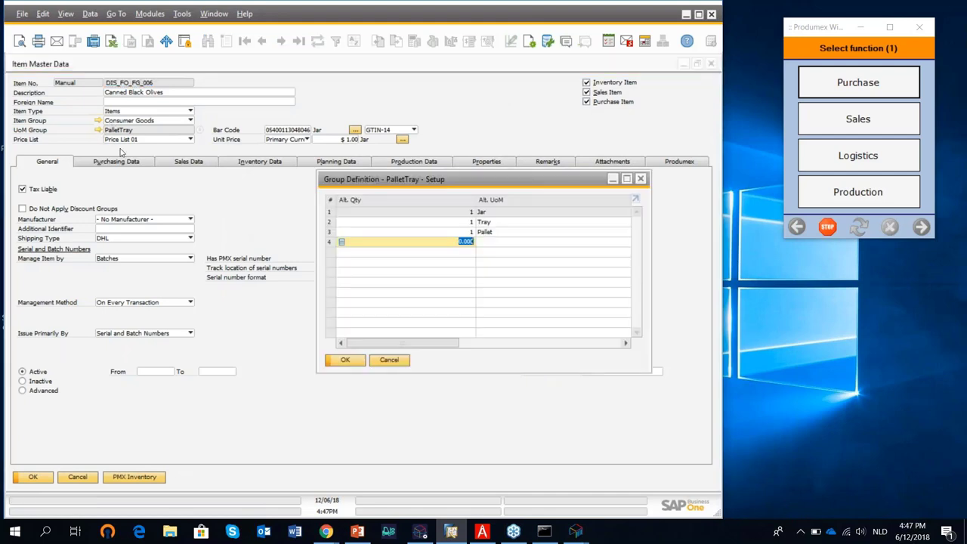
drag(440, 346, 536, 333)
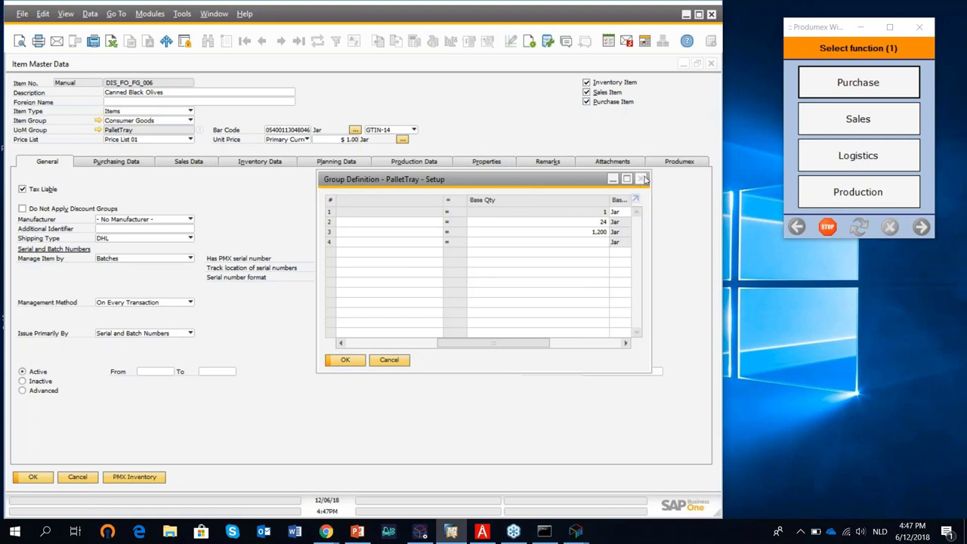
click(642, 179)
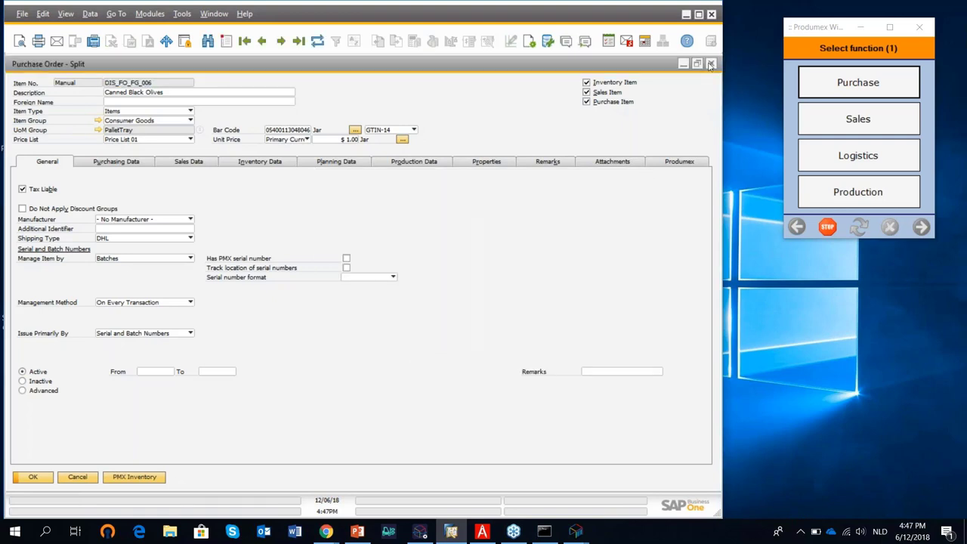
click(711, 64)
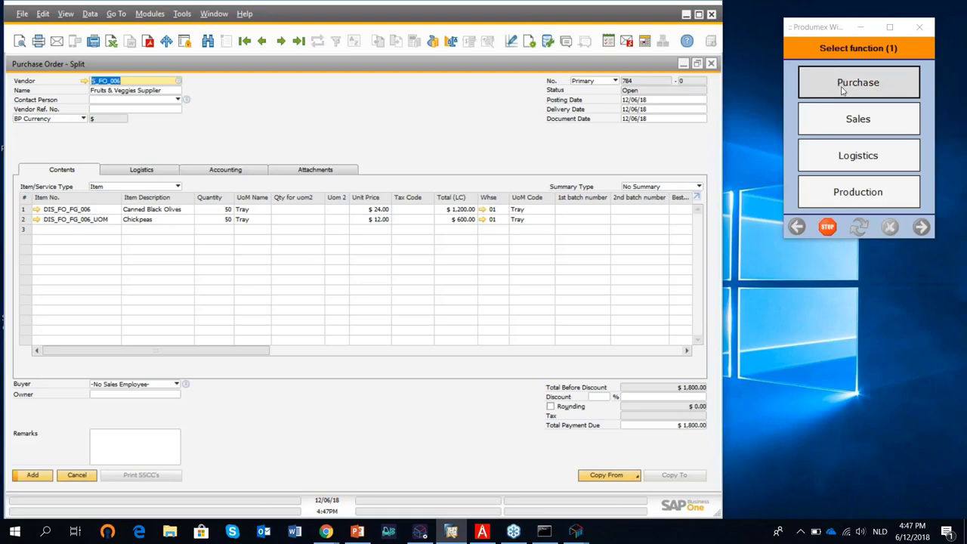
Start a scanner goods receipt at RD_1, Receiving Dock 1.
click(842, 90)
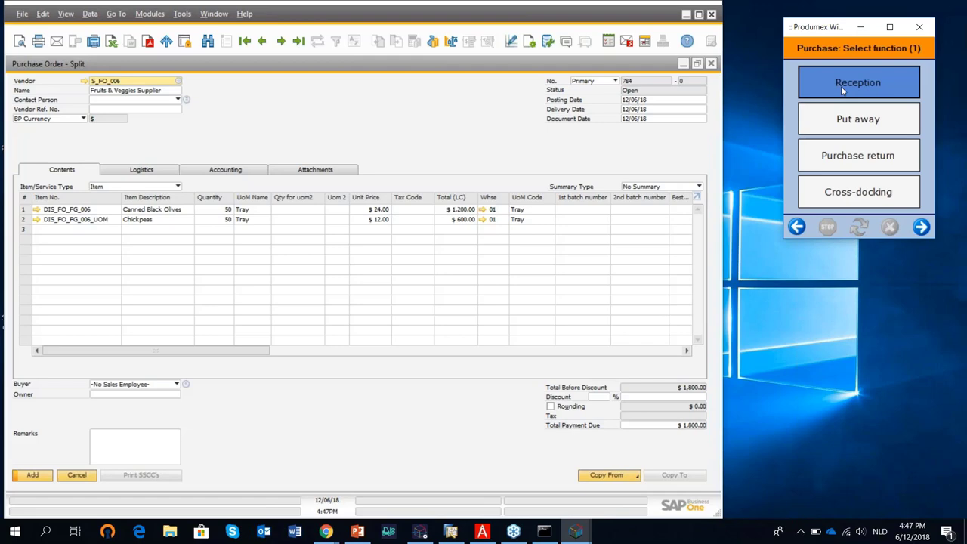
click(841, 86)
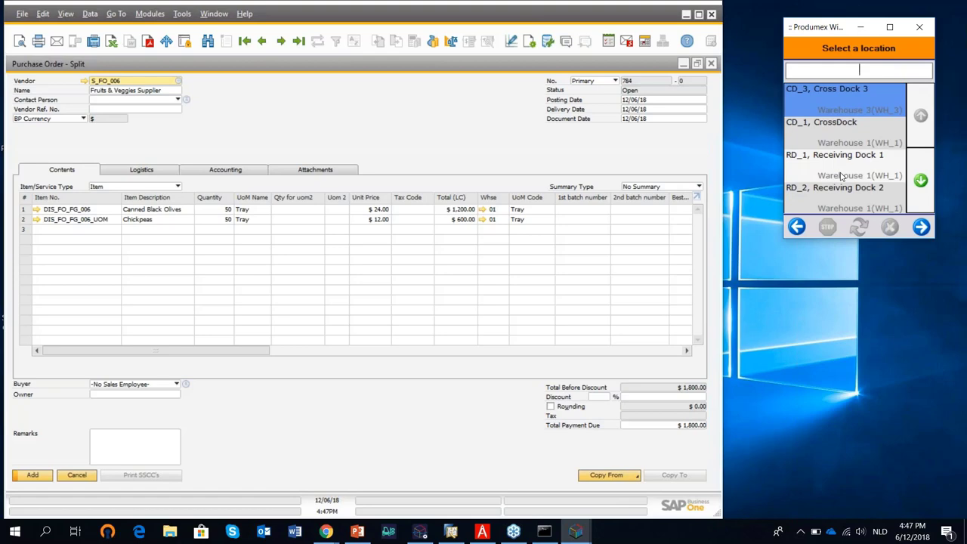
click(956, 26)
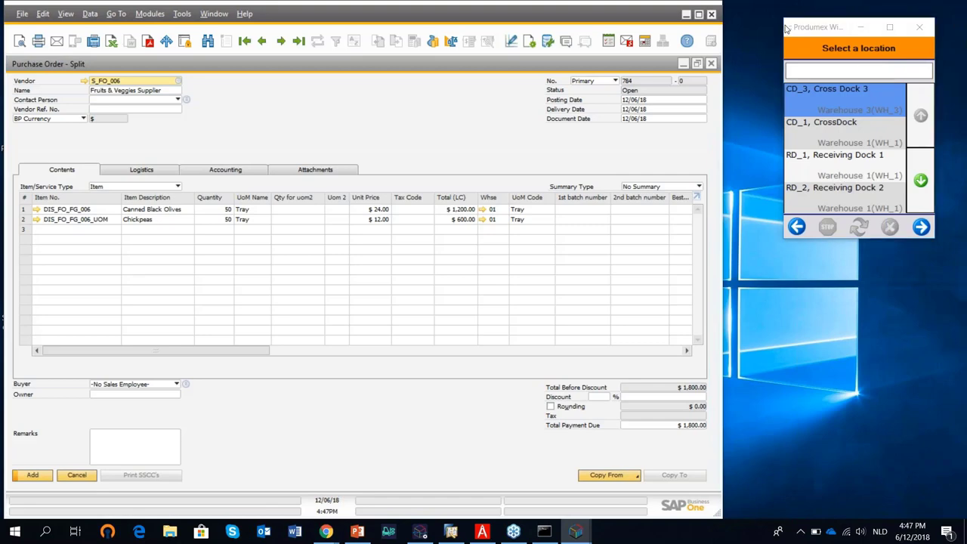
click(880, 48)
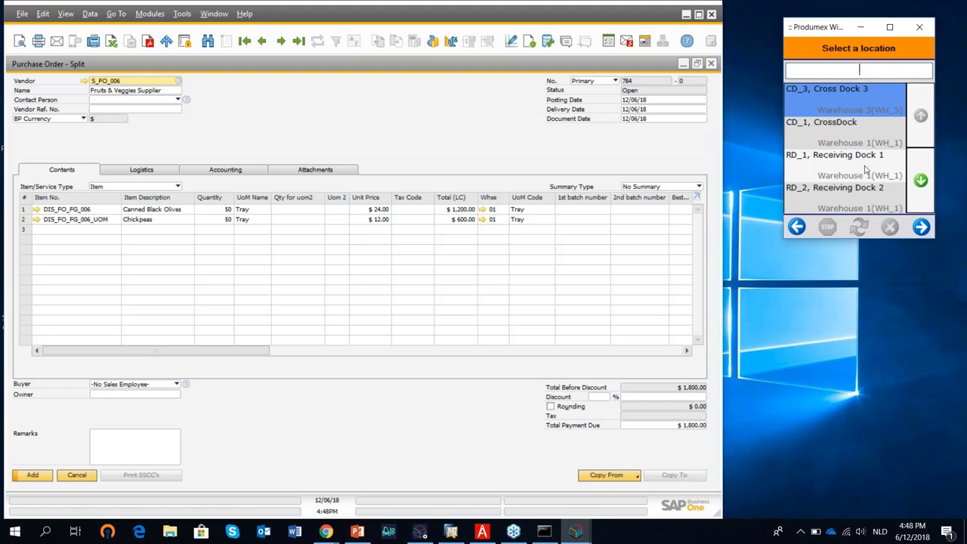
click(865, 171)
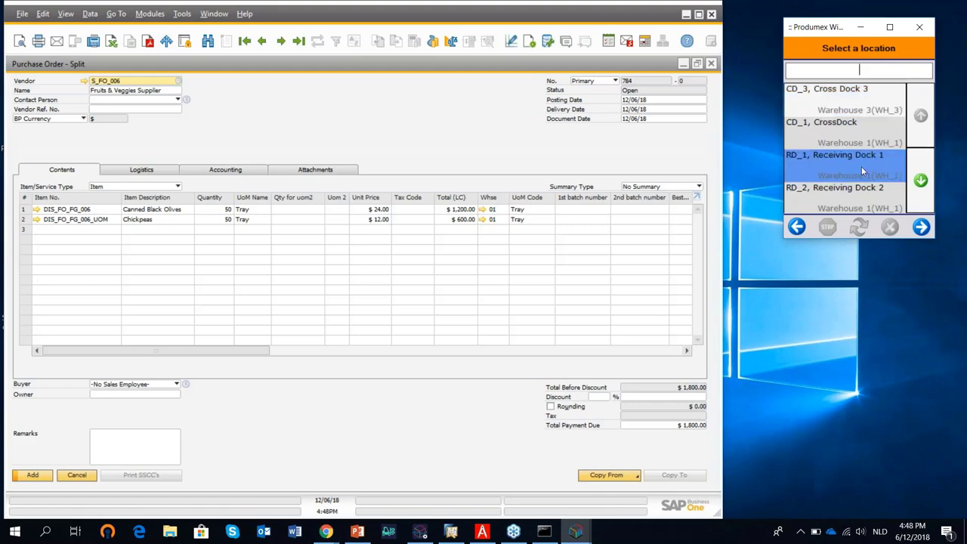
click(922, 227)
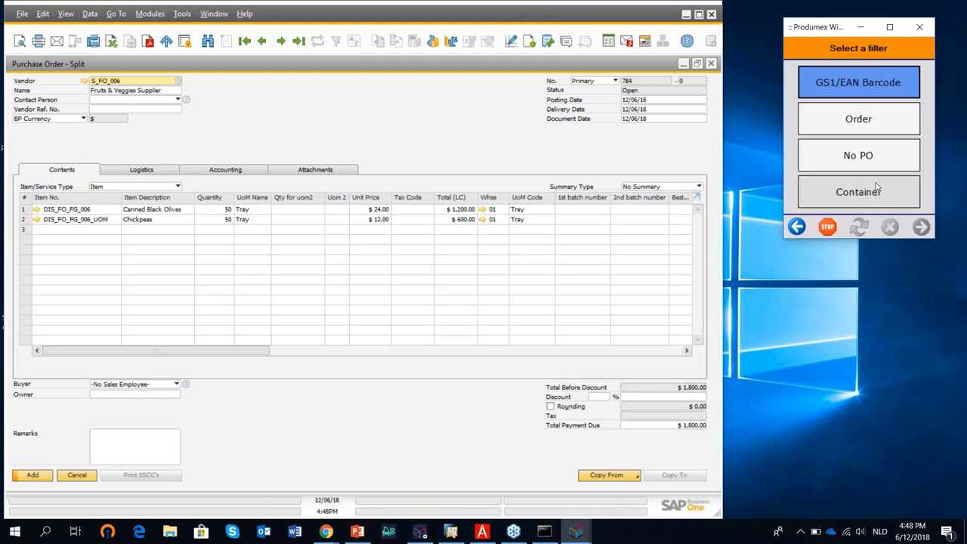
Try filtering the scanner receipt by Order, dismissing the no-PO-found message twice.
click(878, 130)
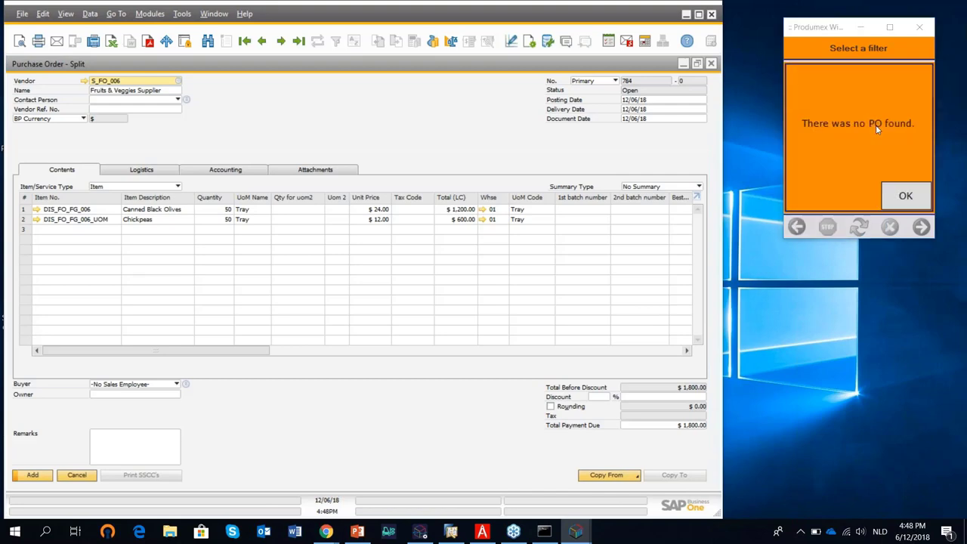
click(905, 196)
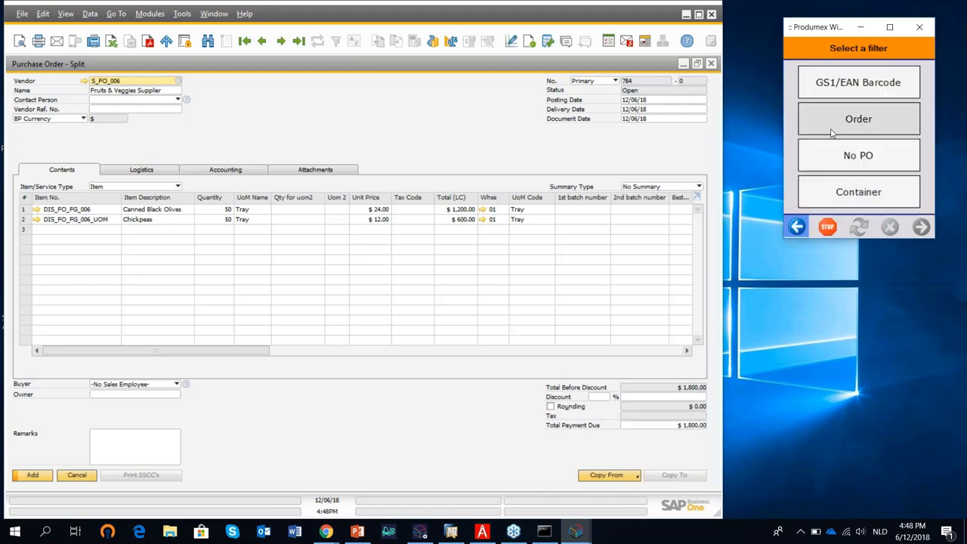
click(869, 125)
click(904, 197)
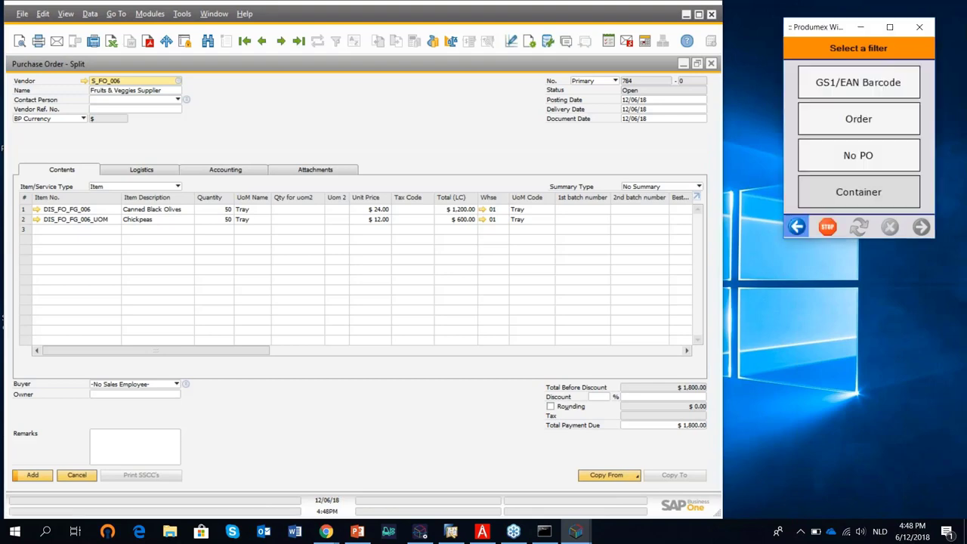
Add purchase order 784, reopen it as the last record, and filter by Order again.
click(33, 477)
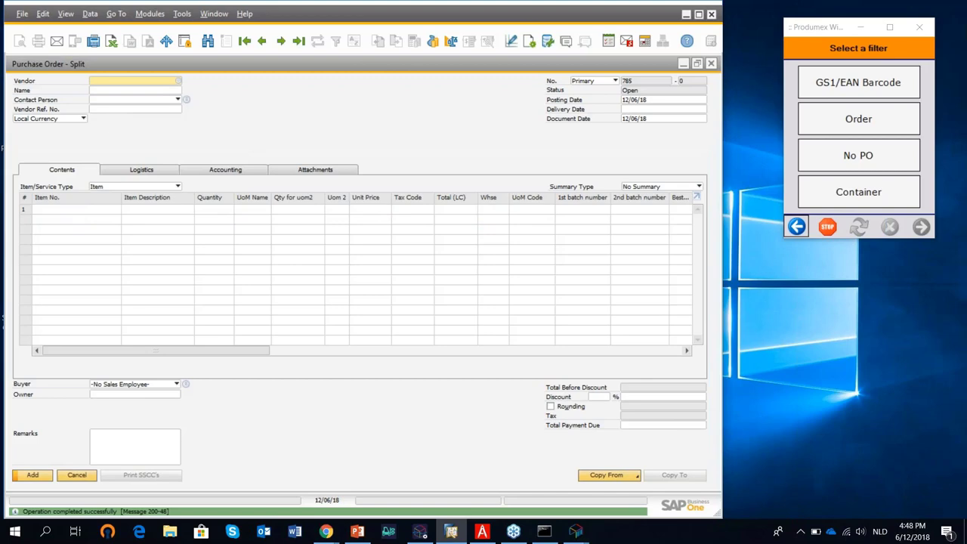
click(298, 41)
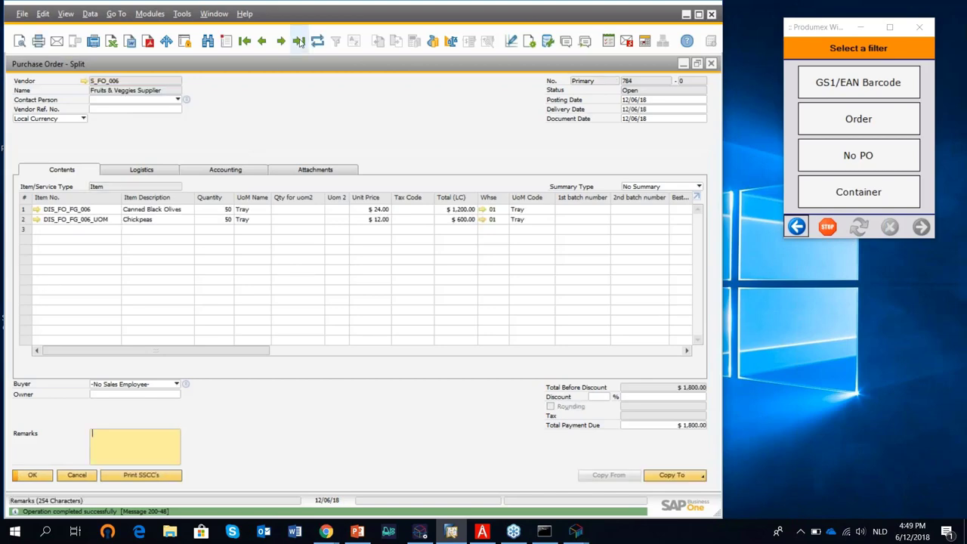
click(846, 118)
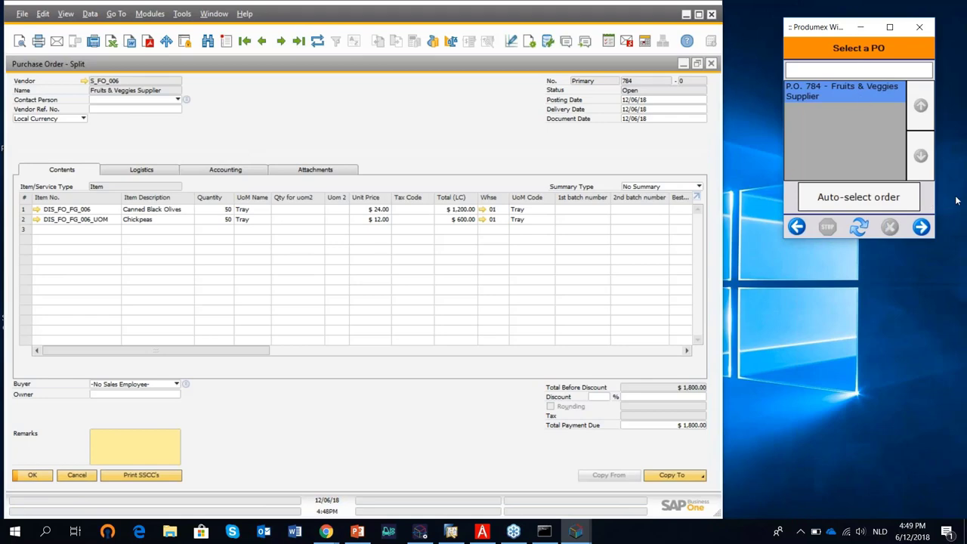
Receive P.O. 784 on an unlabelled LC_003 Euro Pallet with no identical logistic units.
click(922, 227)
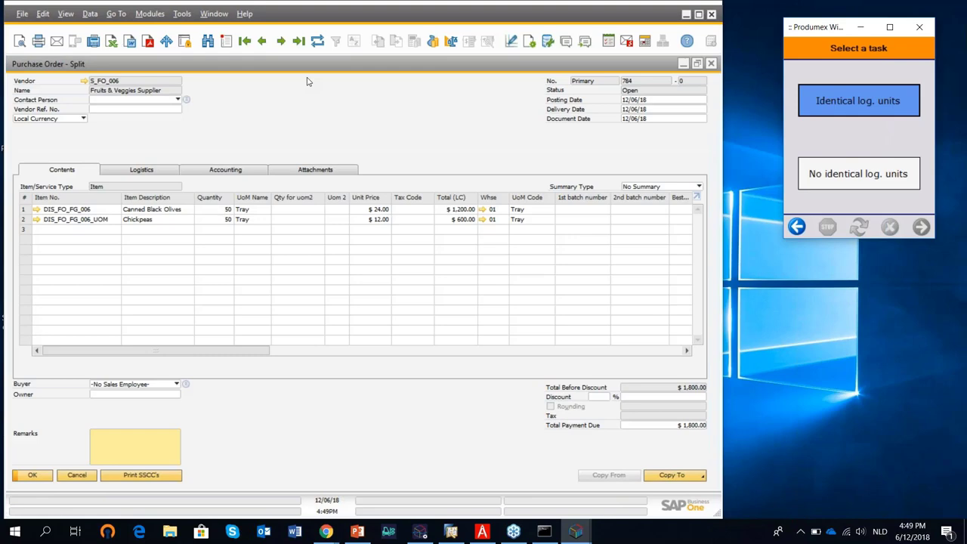
click(871, 177)
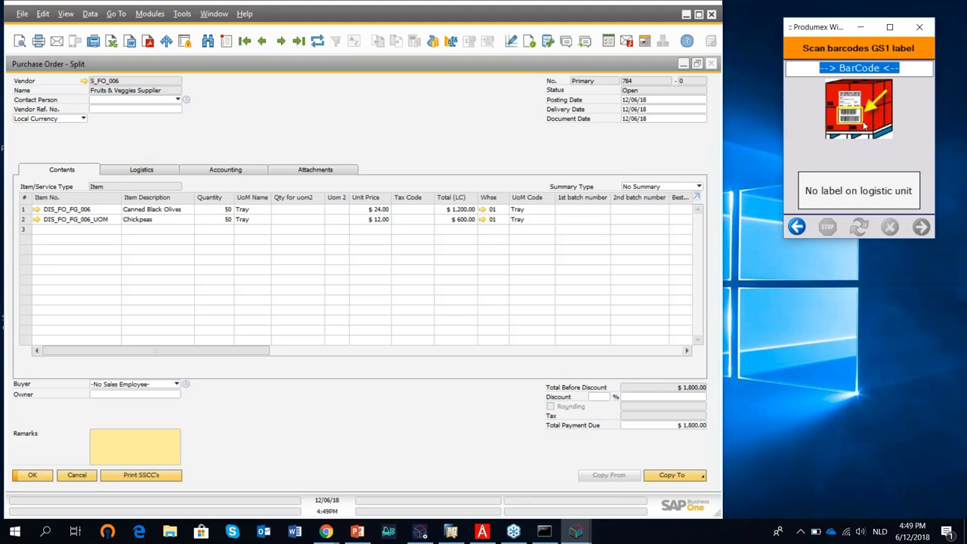
click(874, 195)
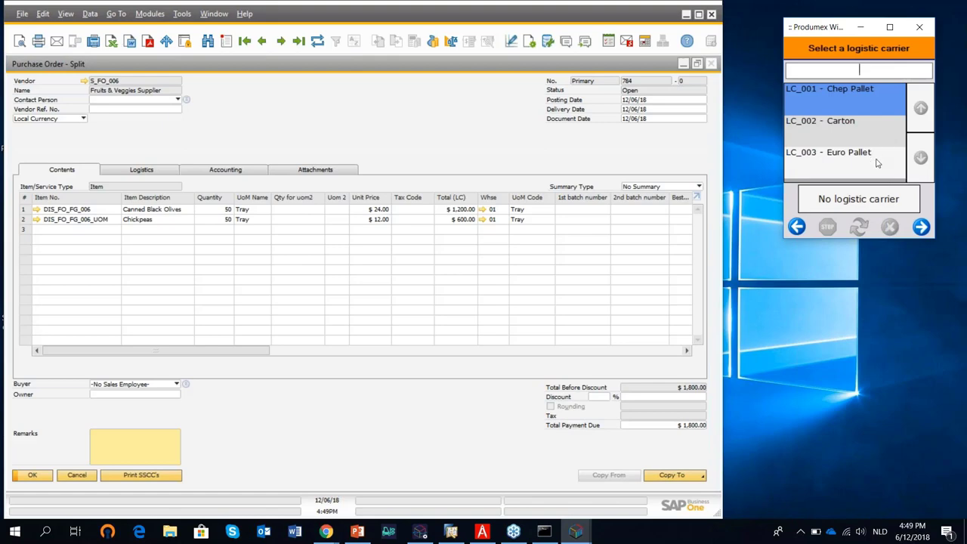
click(877, 163)
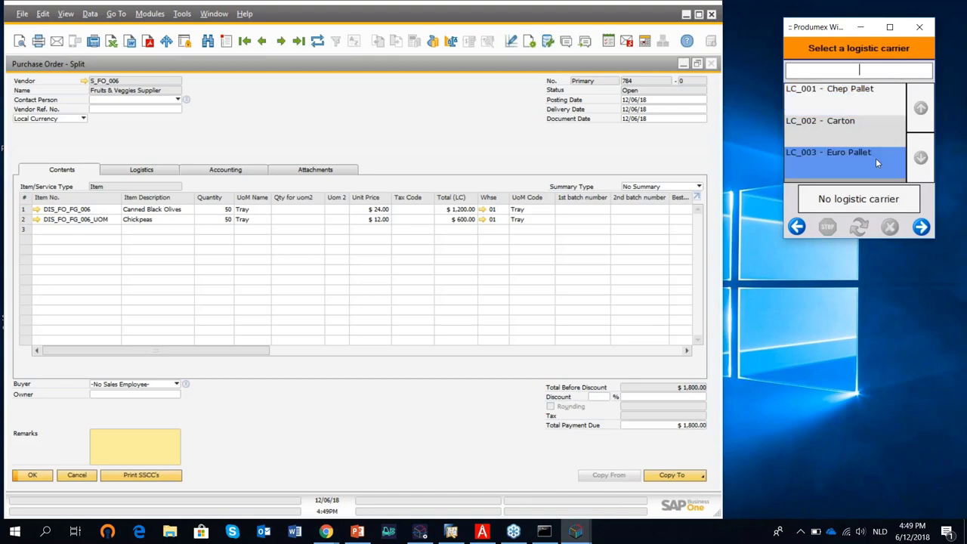
click(920, 228)
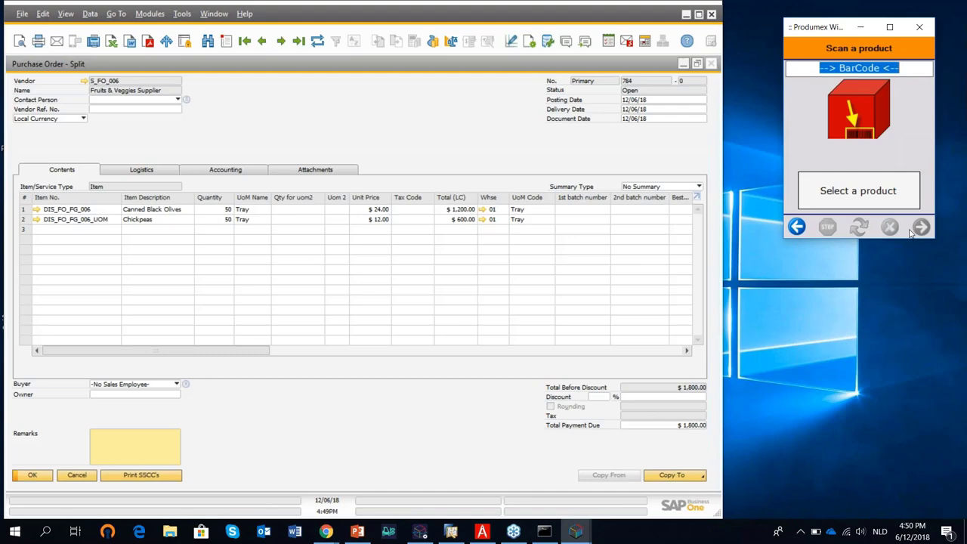
click(687, 15)
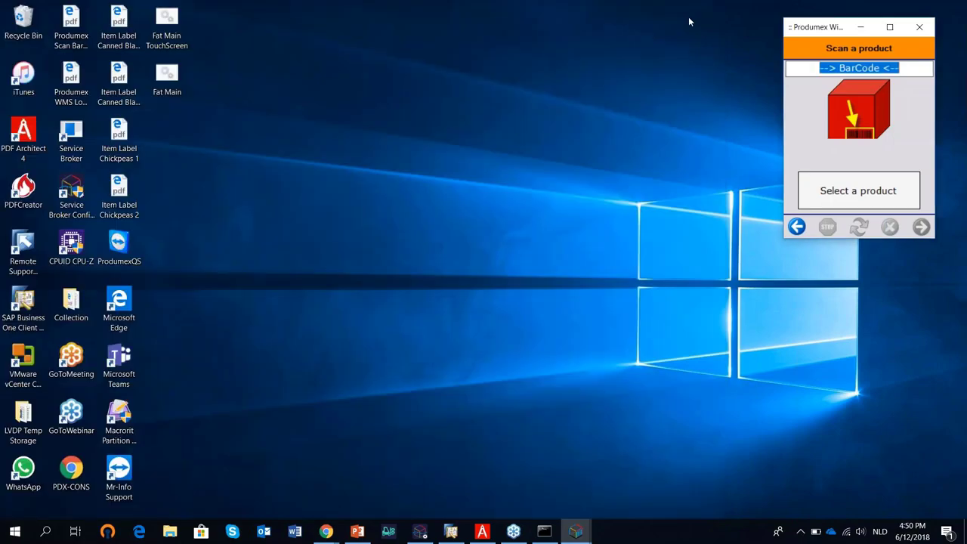
Find the Canned Black Olives barcode on the WMS Location Barcodes sheet, then return to SAP.
click(482, 531)
click(529, 108)
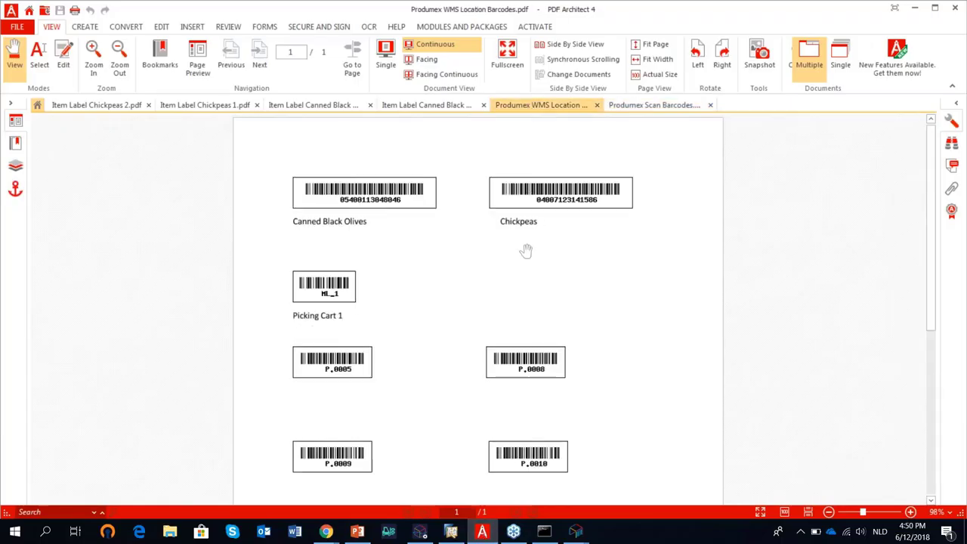
scroll(333, 317, down, 3)
scroll(341, 290, down, 2)
scroll(341, 276, up, 5)
click(917, 9)
click(457, 535)
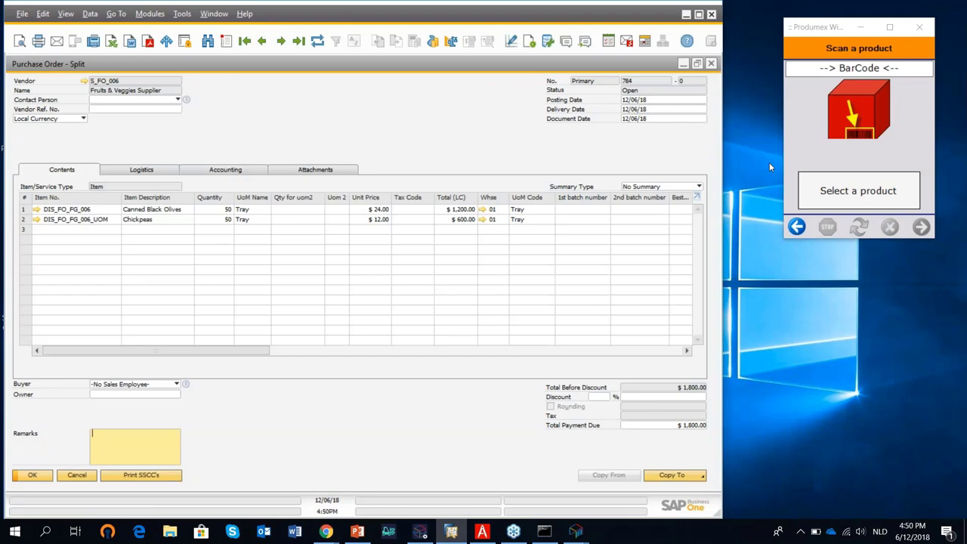
Scan the barcode, then pick Canned Black Olives from the product list.
text(]C005400113048046)
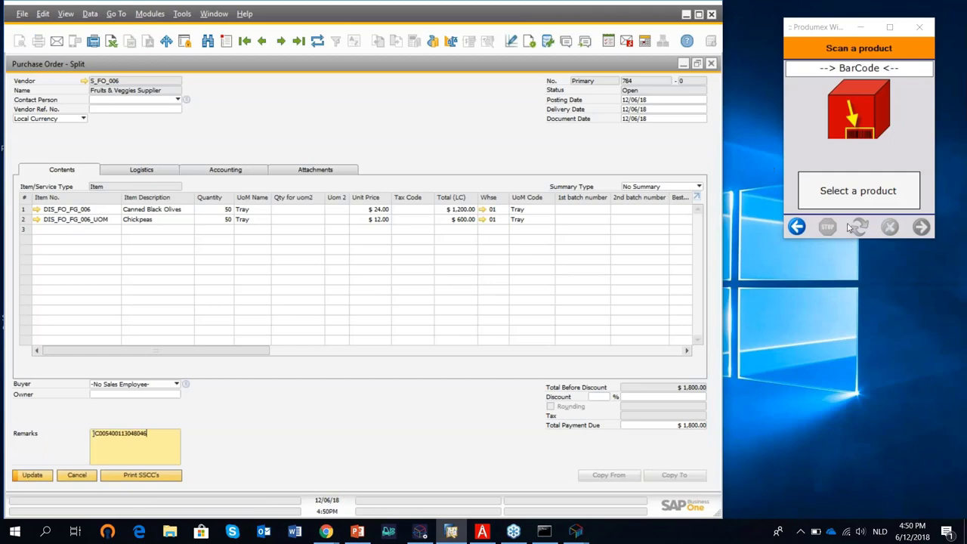
text(]C005400113048046)
click(857, 187)
click(921, 226)
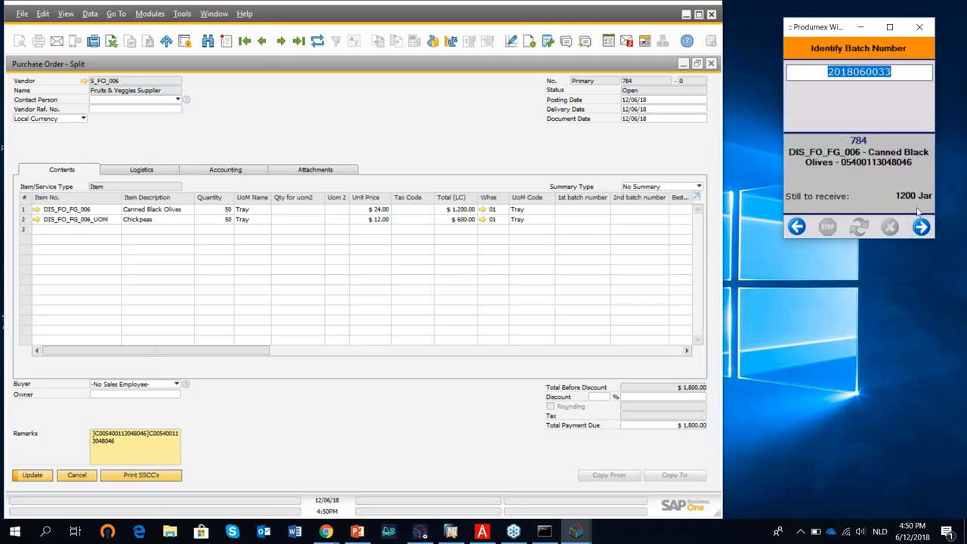
click(921, 226)
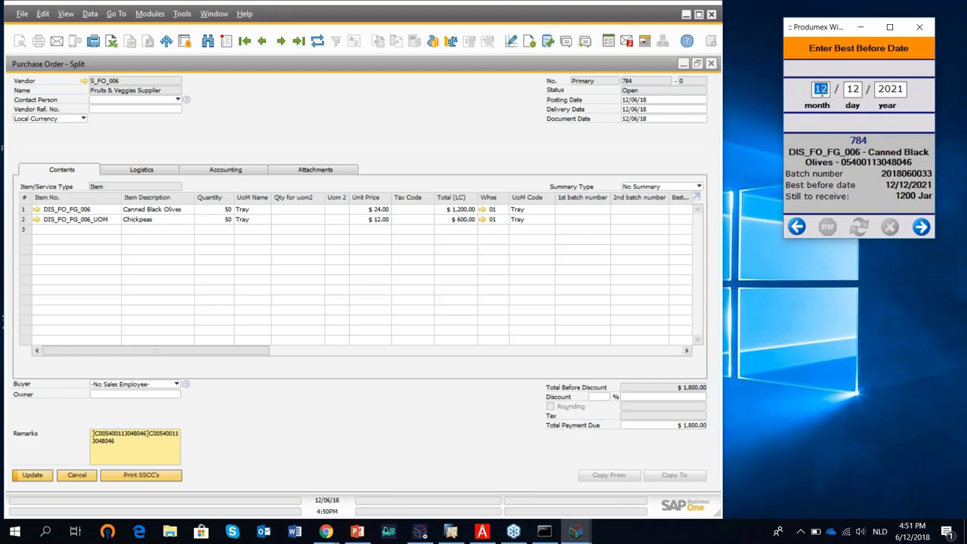
click(921, 226)
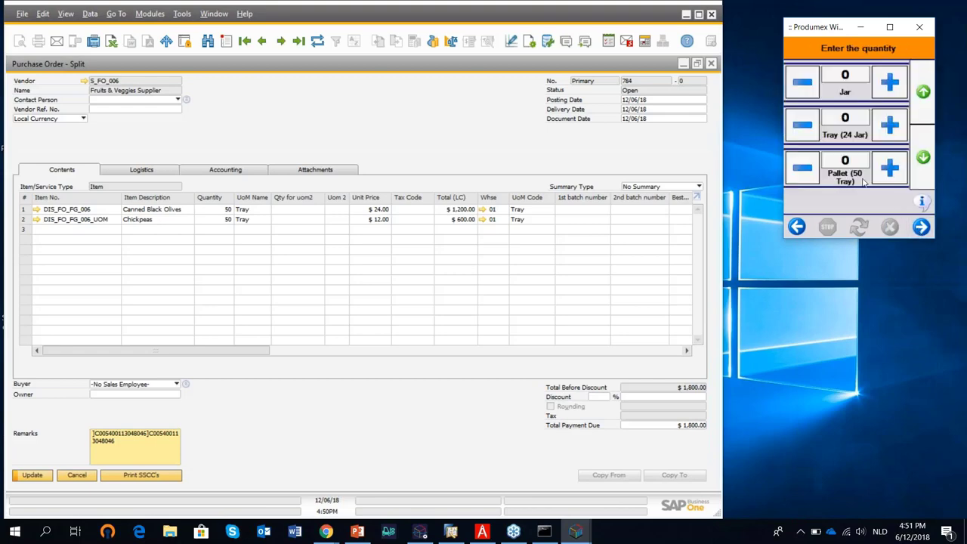
click(920, 228)
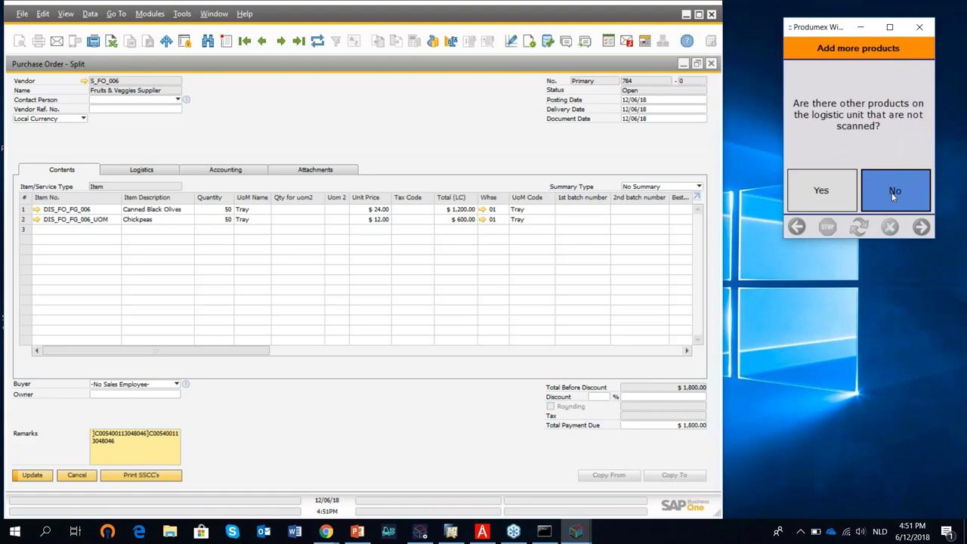
click(893, 195)
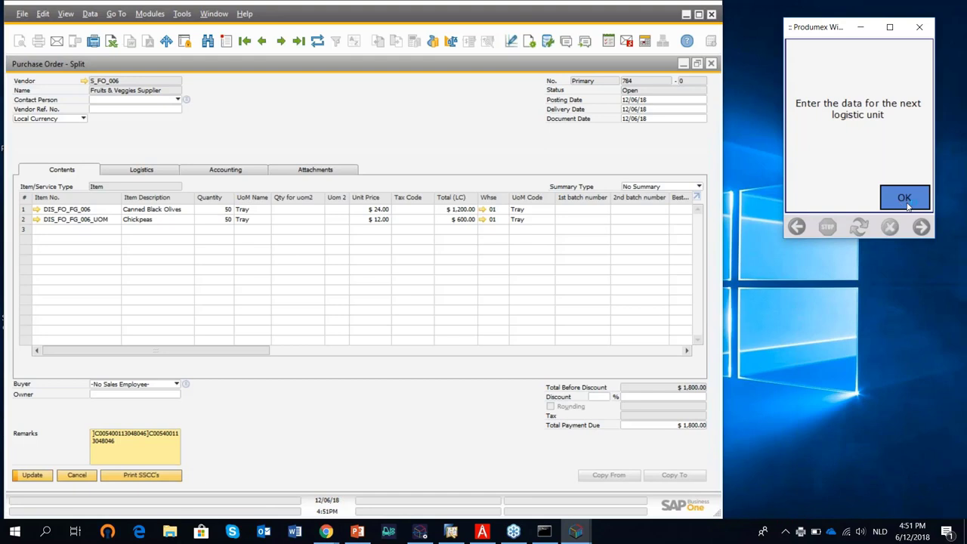
click(906, 200)
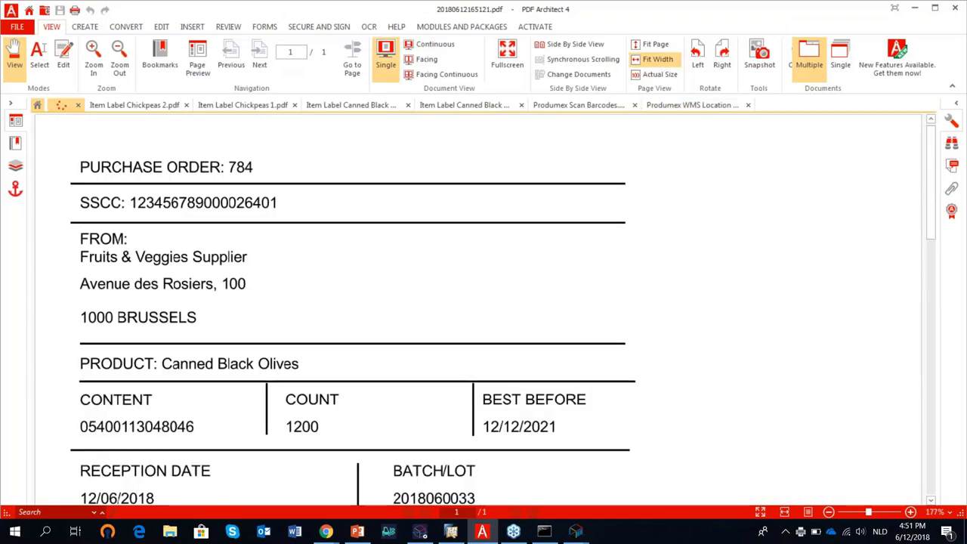
Zoom out on the PO 784 label, hide PDF Architect, and start a new unit with no identical units and no label.
click(121, 59)
click(121, 59)
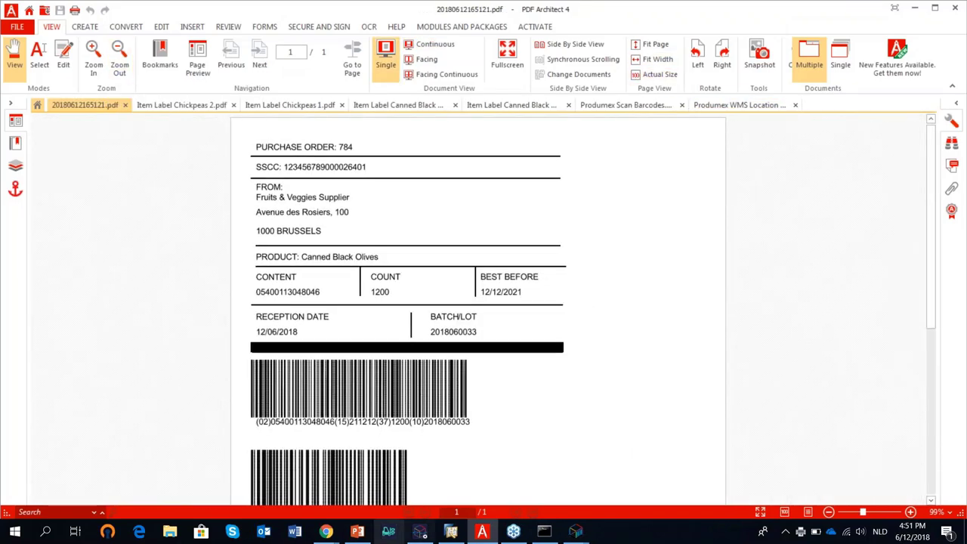
mouse_move(576, 531)
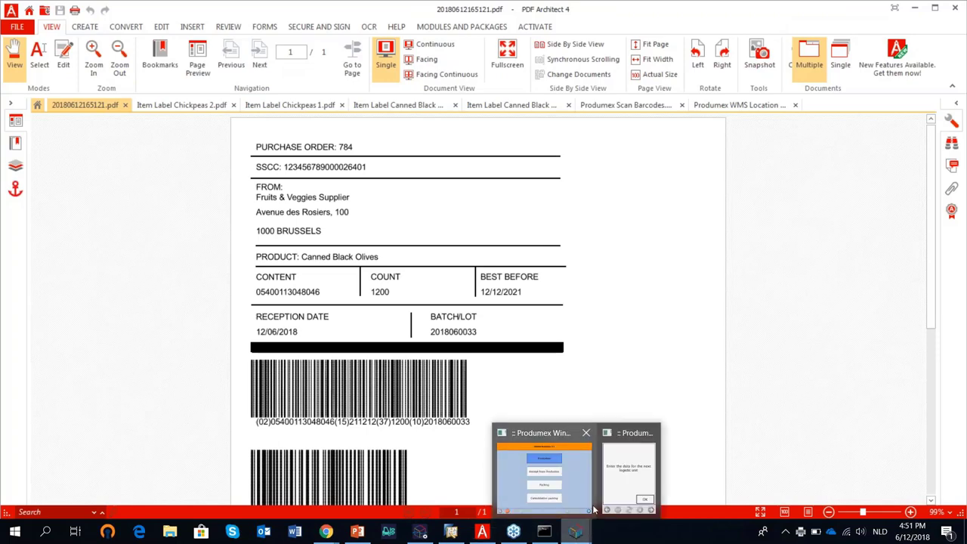
click(628, 469)
click(910, 199)
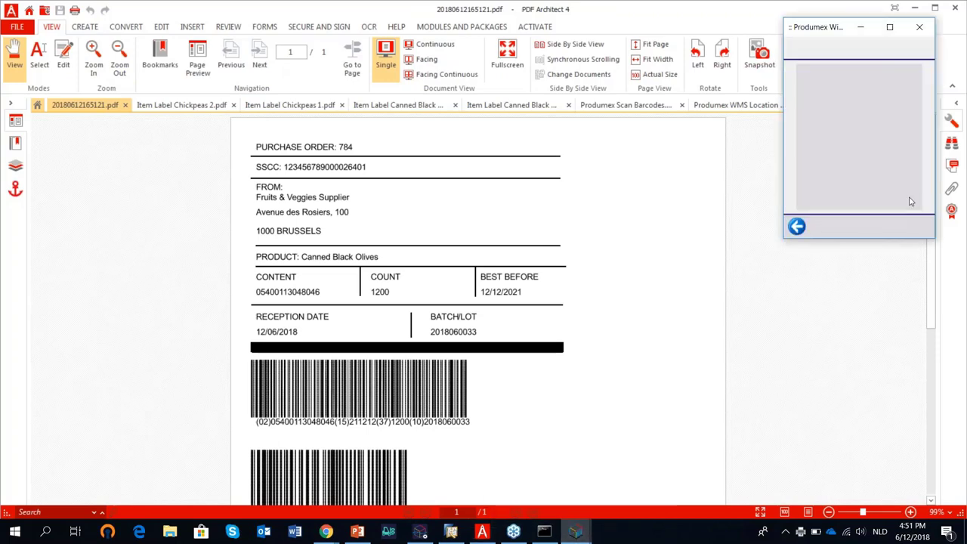
click(915, 7)
click(849, 173)
click(876, 198)
click(862, 156)
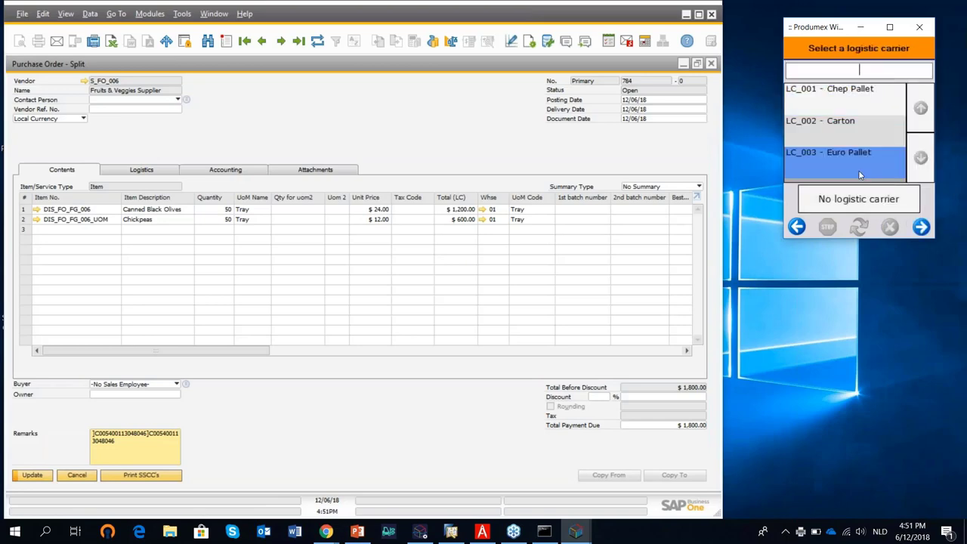
click(921, 228)
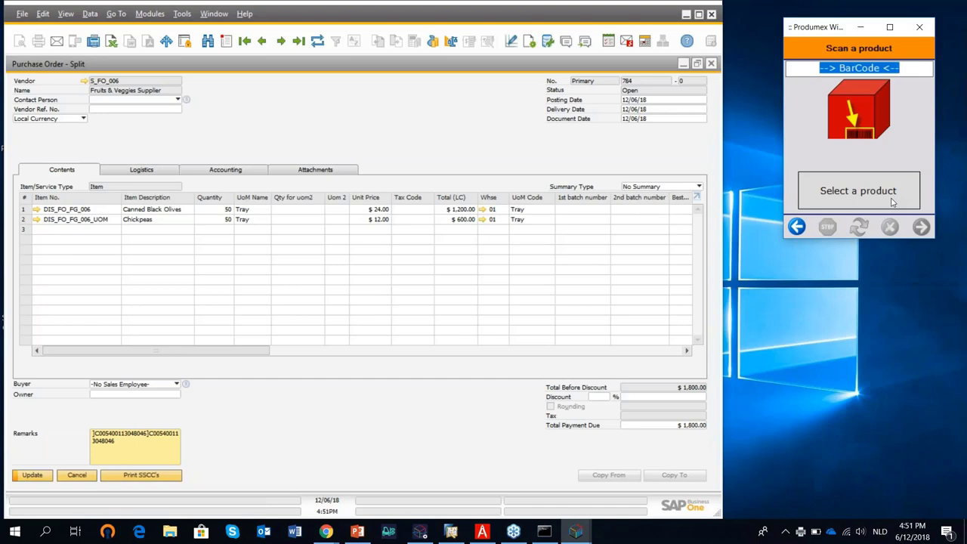
text(04007123141586)
key(Return)
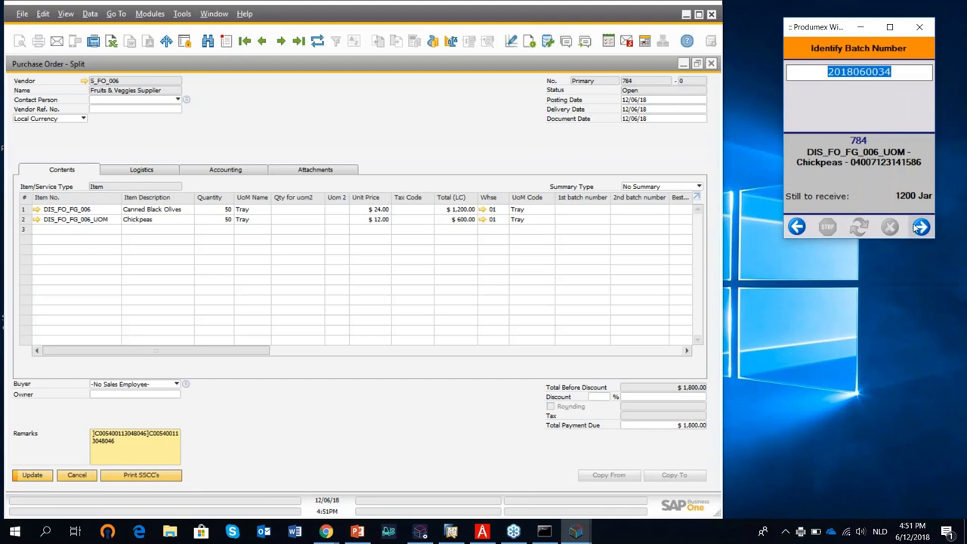
click(922, 228)
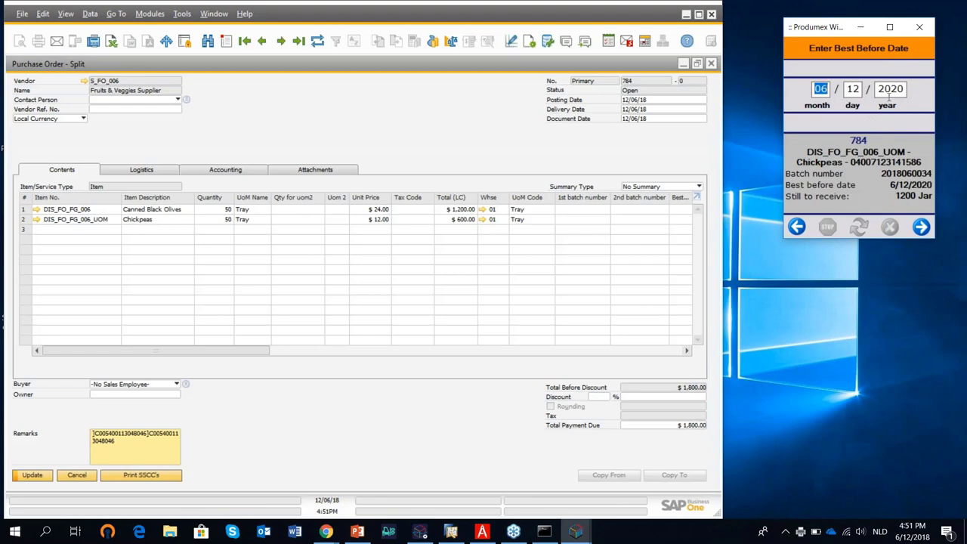
click(921, 228)
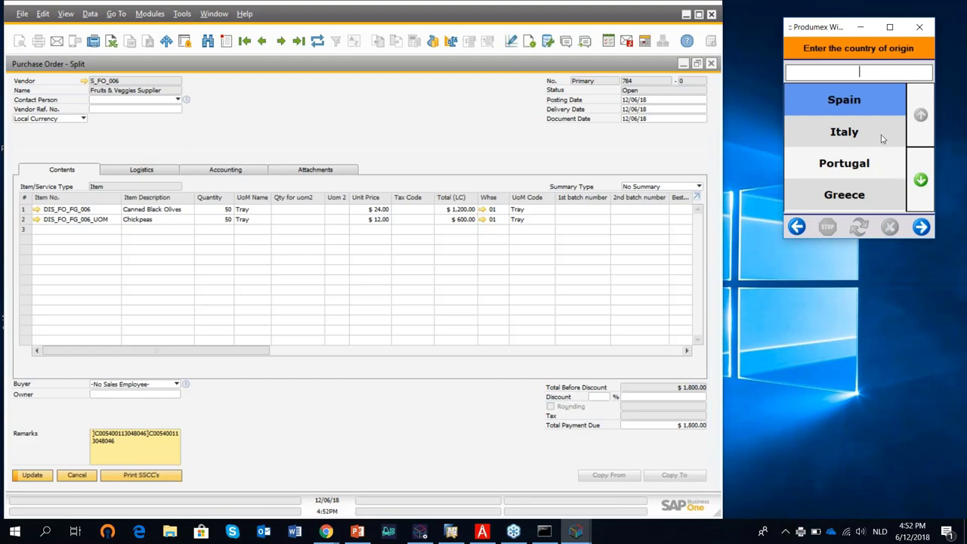
click(884, 138)
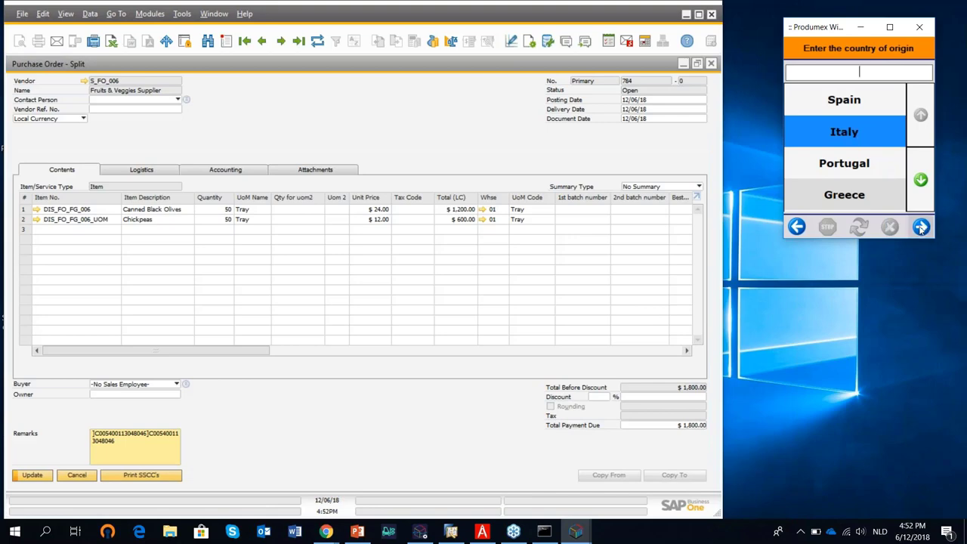
click(922, 228)
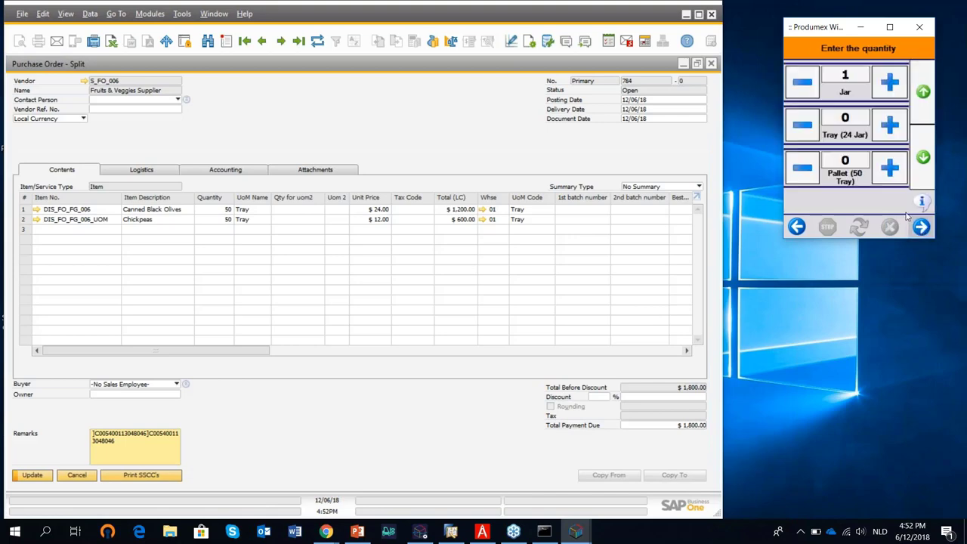
click(890, 168)
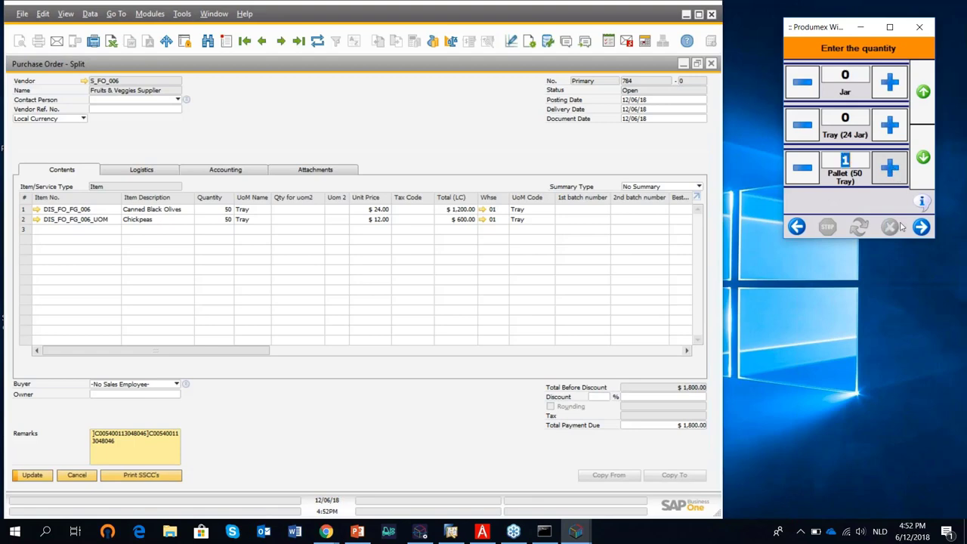
click(921, 227)
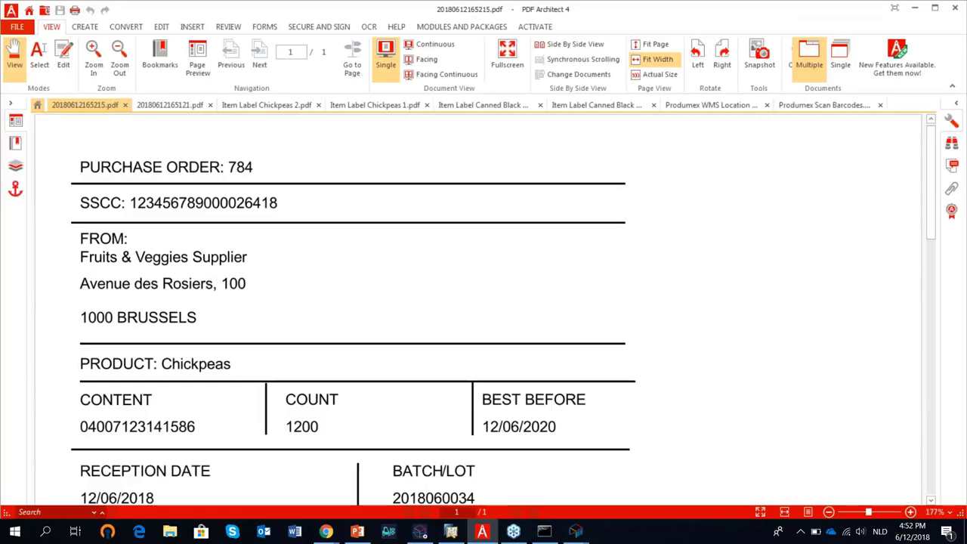
Zoom out and scroll to check the whole Chickpeas SSCC label and barcodes, then minimize PDF Architect.
click(119, 65)
click(120, 65)
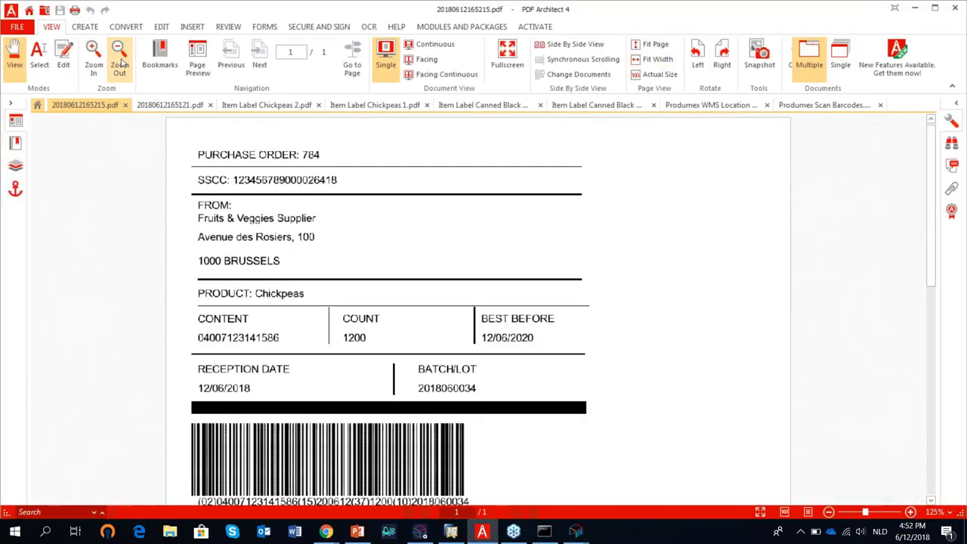
click(119, 65)
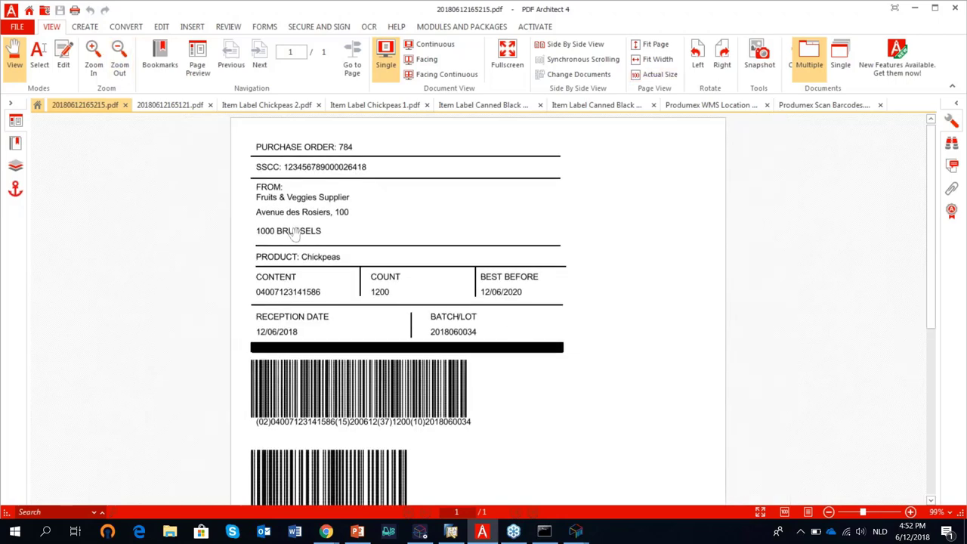
click(125, 62)
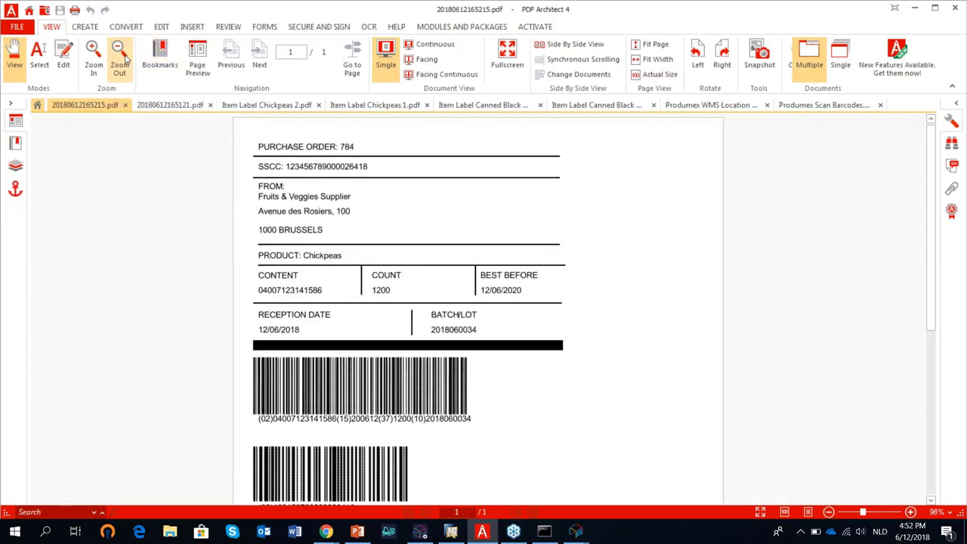
click(120, 65)
click(113, 63)
click(98, 60)
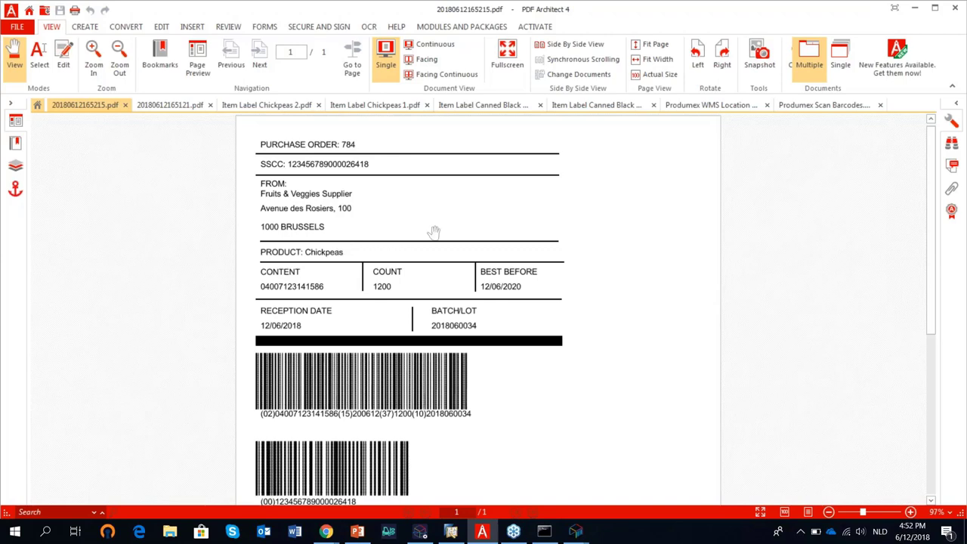
scroll(432, 232, down, 1)
scroll(433, 293, up, 1)
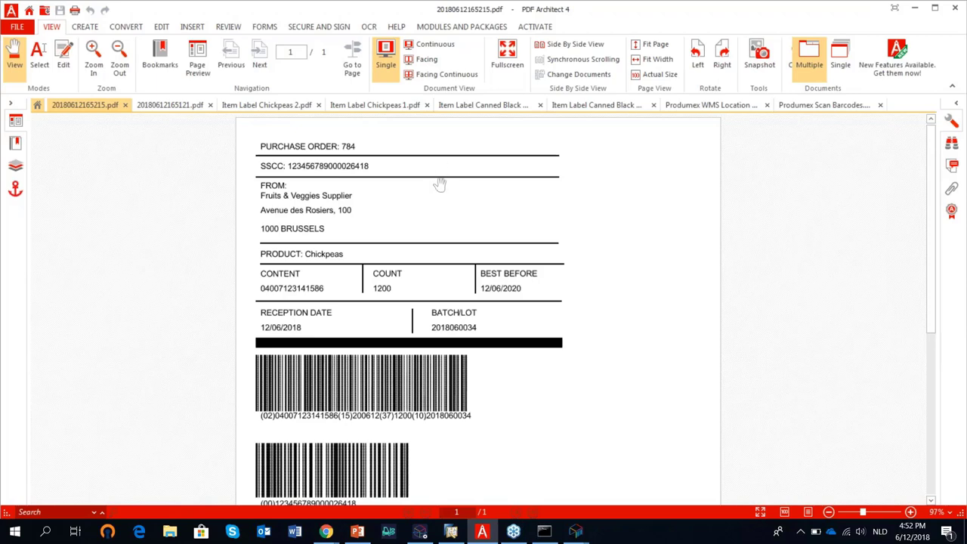
scroll(461, 370, down, 1)
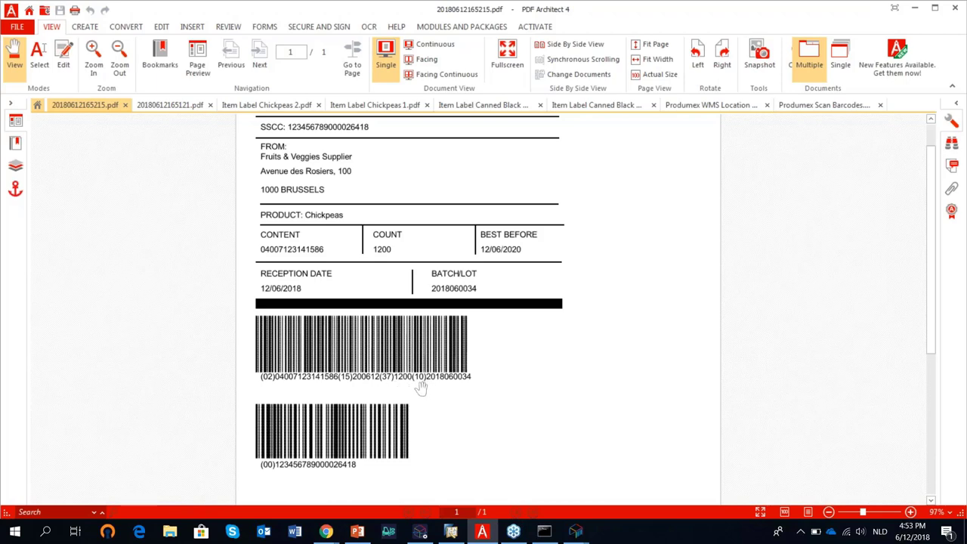
click(914, 8)
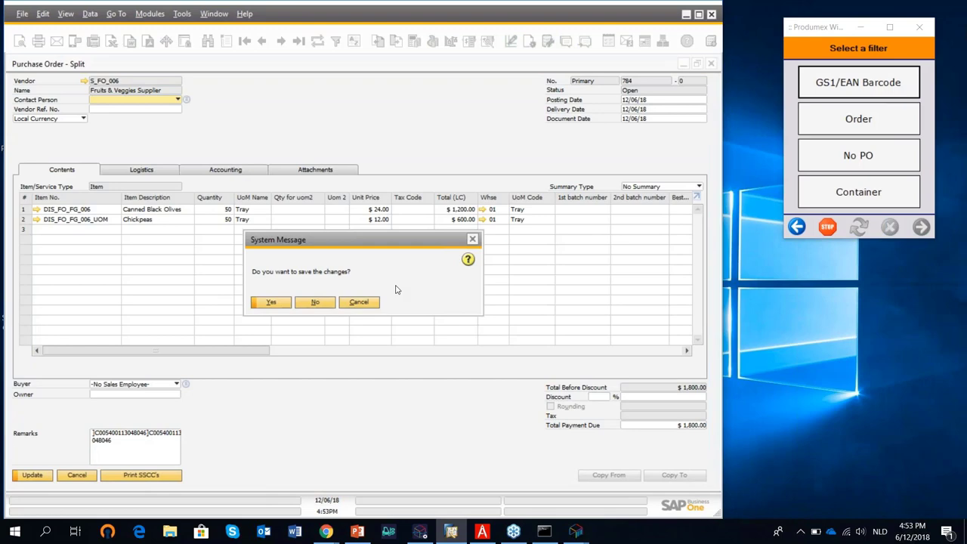
Close purchase order 784 without saving the changes.
click(272, 303)
click(711, 65)
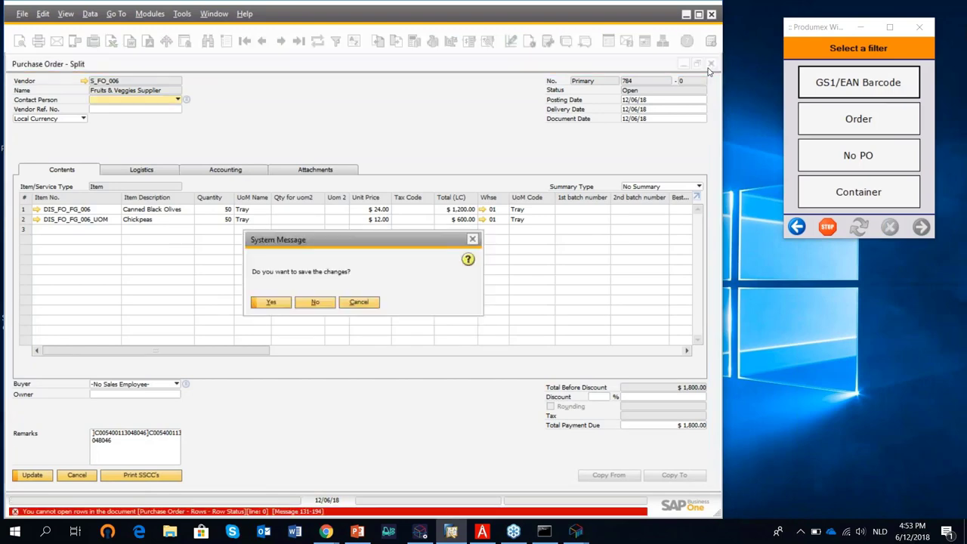
click(311, 302)
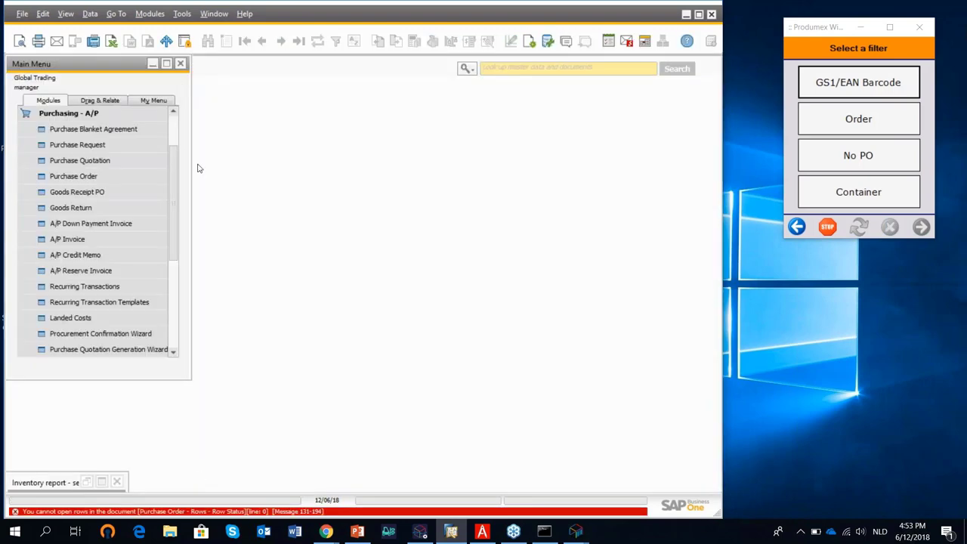
Review the latest Goods Receipt PO 1099 with its SSCCs and batches, then close it.
click(99, 193)
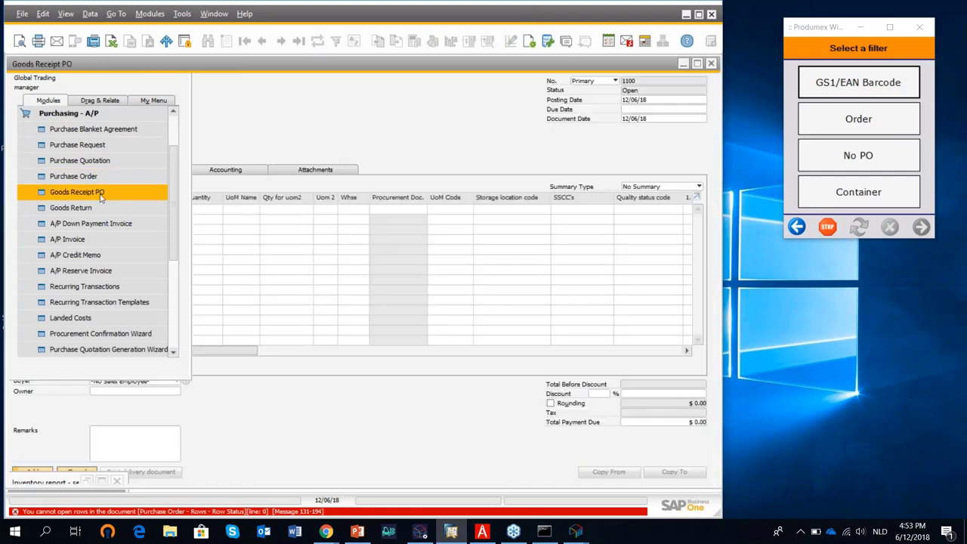
click(299, 46)
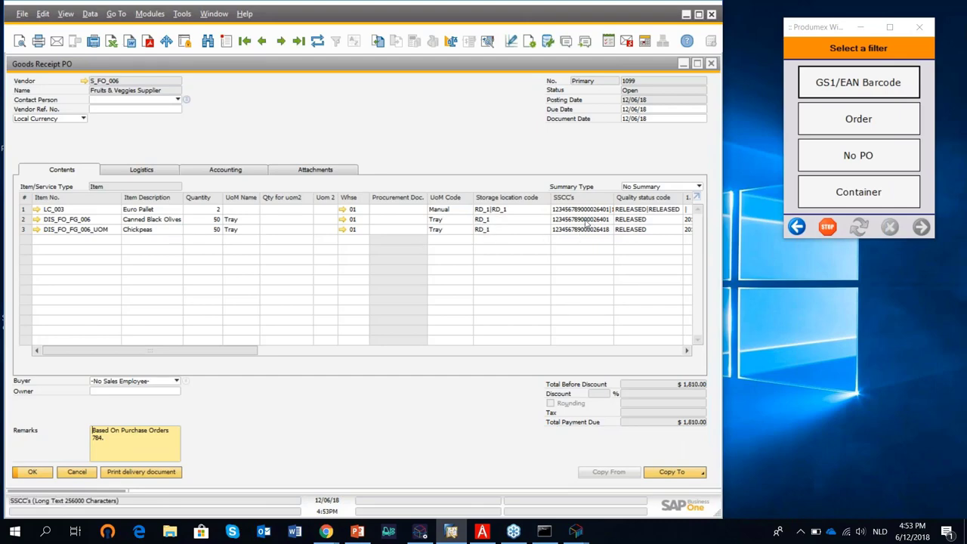
drag(240, 355, 347, 352)
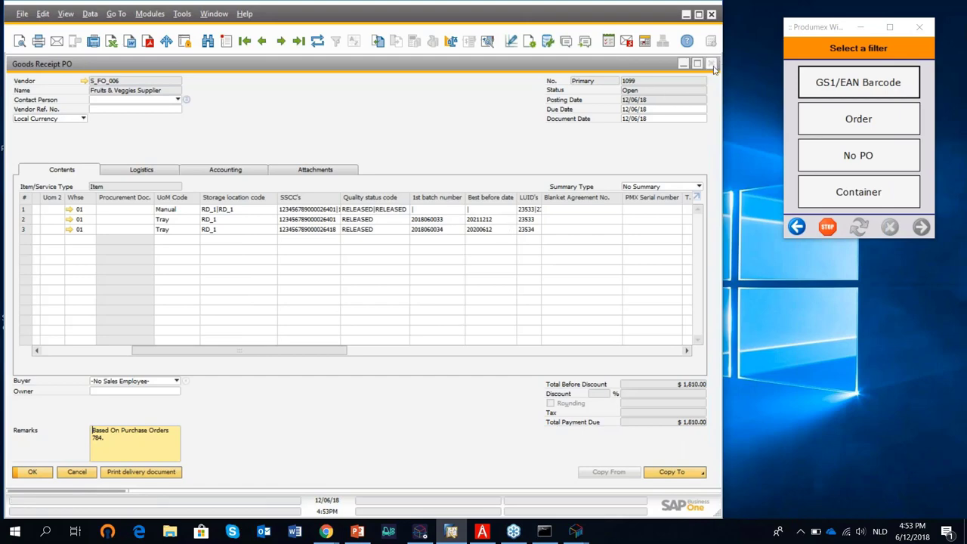
click(711, 64)
click(64, 114)
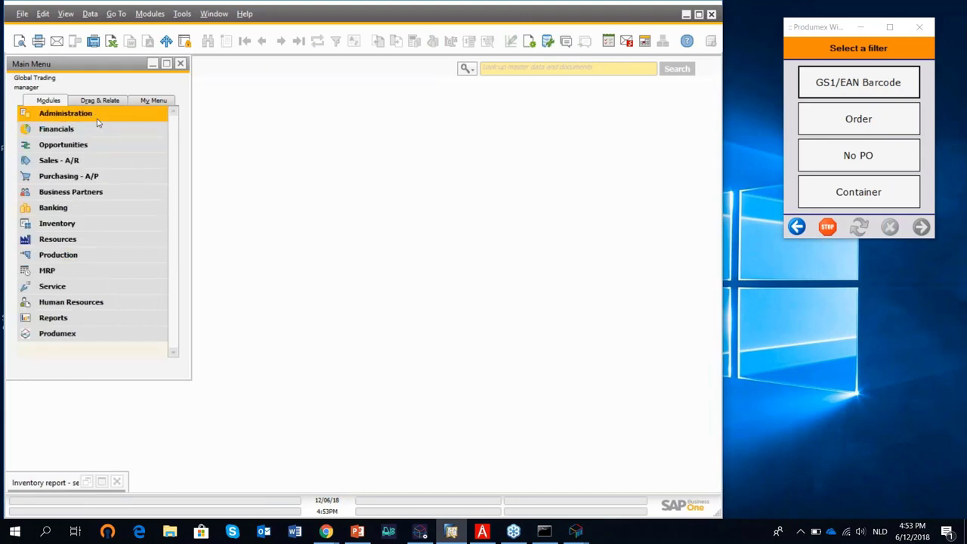
Restore the inventory report criteria and set DIS_FO_FG_006 as the starting item.
click(101, 483)
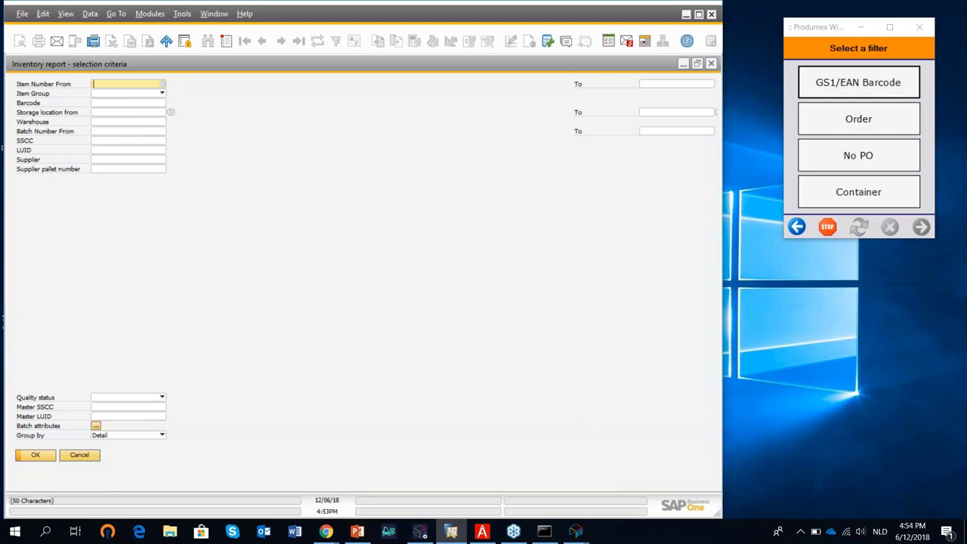
click(162, 85)
scroll(302, 270, down, 1)
scroll(302, 272, down, 4)
click(272, 371)
double_click(272, 370)
Set DIS_FO_FG_006_UOM (Chickpeas) as the ending item.
click(672, 85)
click(715, 84)
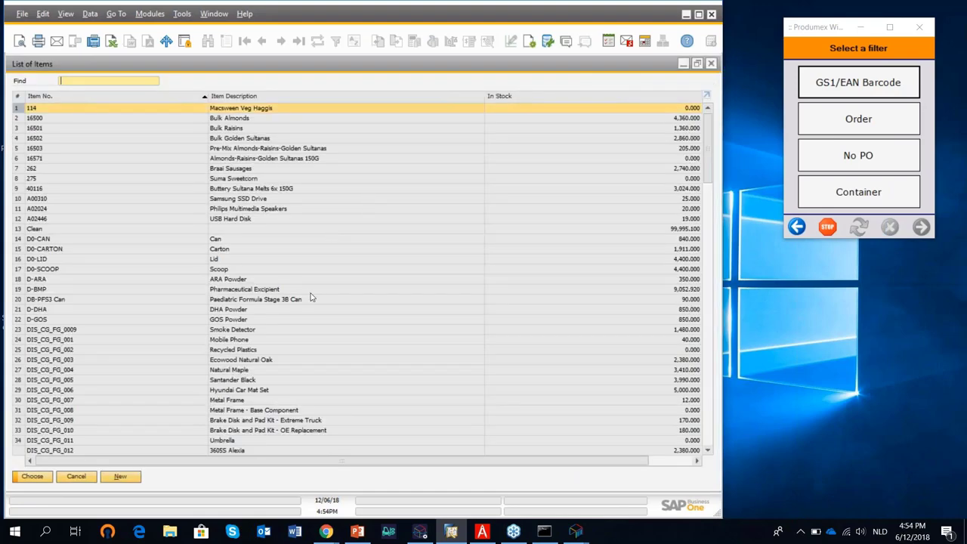
scroll(301, 329, down, 2)
scroll(301, 329, down, 3)
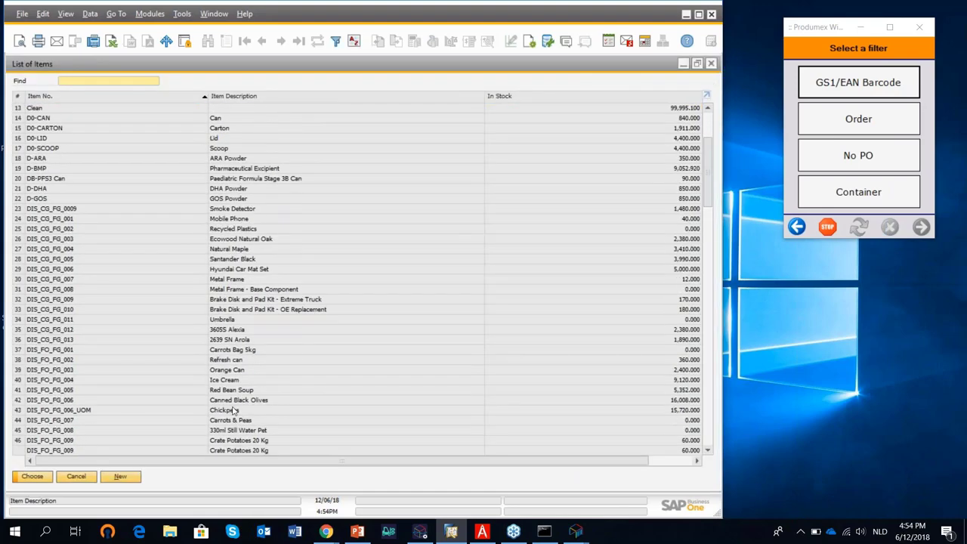
click(234, 390)
click(235, 399)
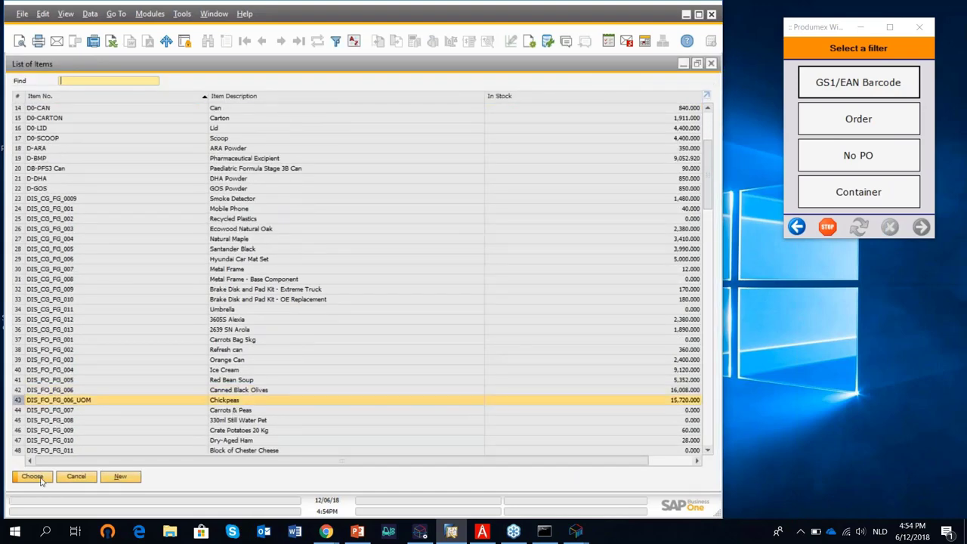
click(33, 476)
Run the report full-size, mark the Chickpeas and olives rows at RD_1, and return the scanner to purchase functions.
click(36, 456)
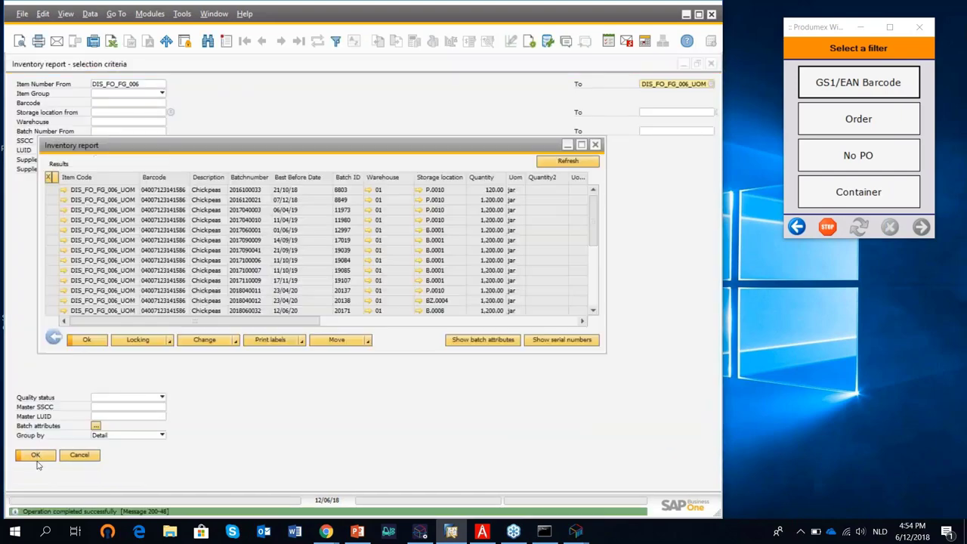
click(586, 146)
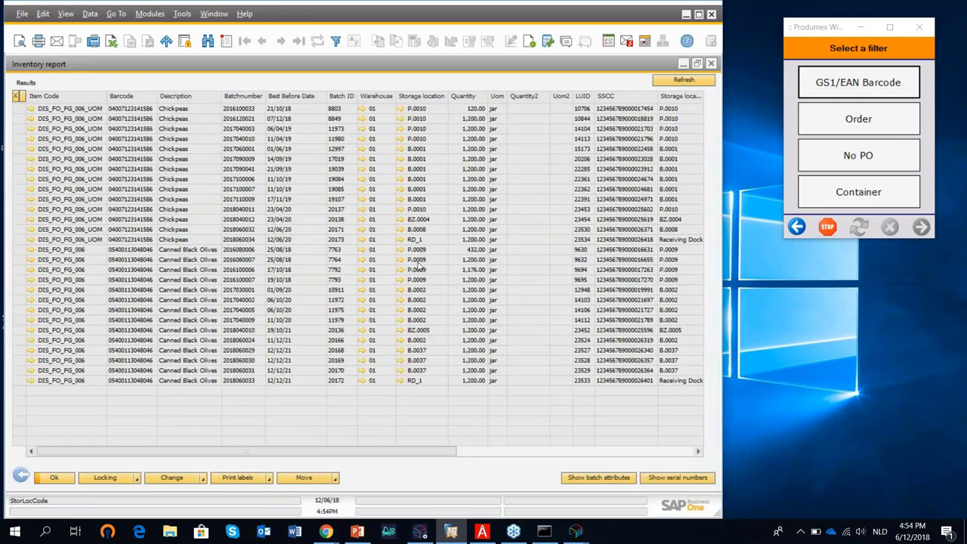
click(21, 238)
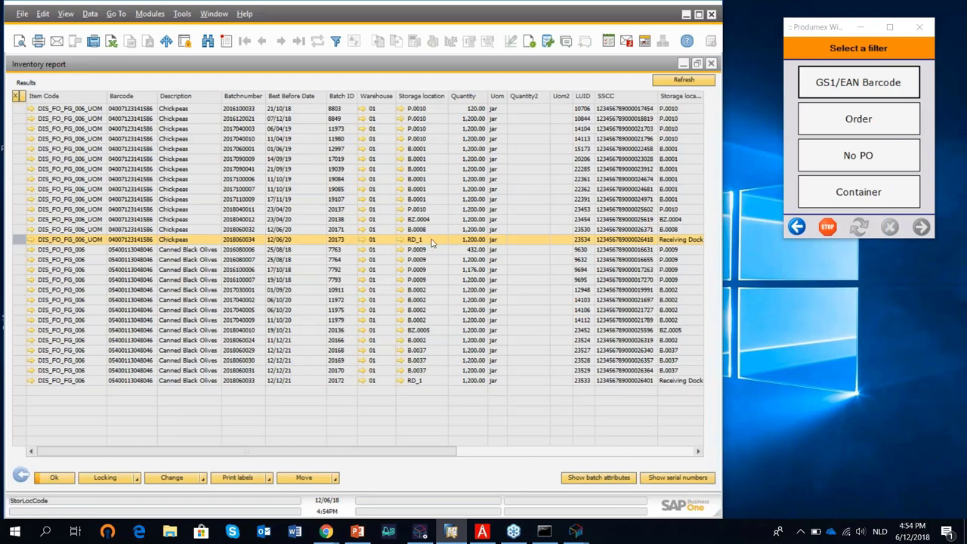
click(21, 380)
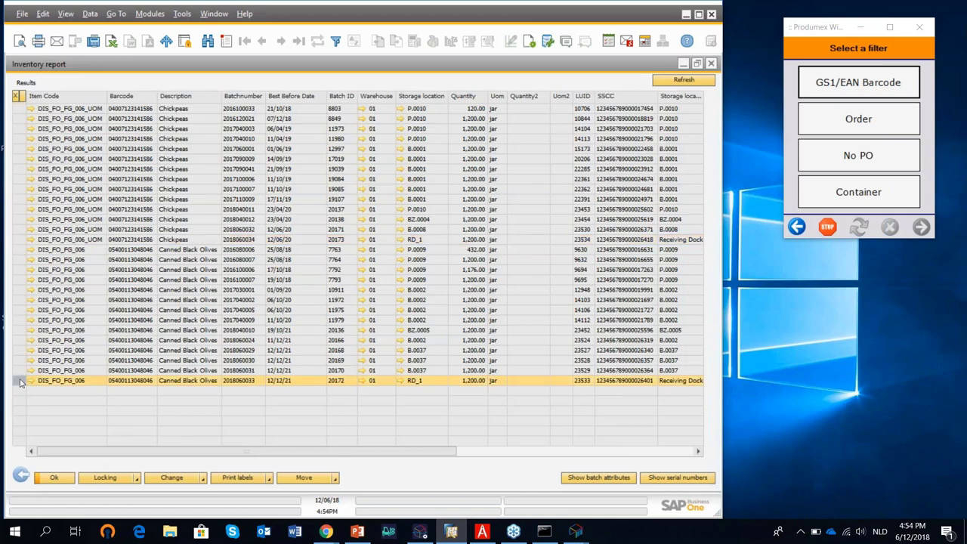
click(797, 227)
click(797, 227)
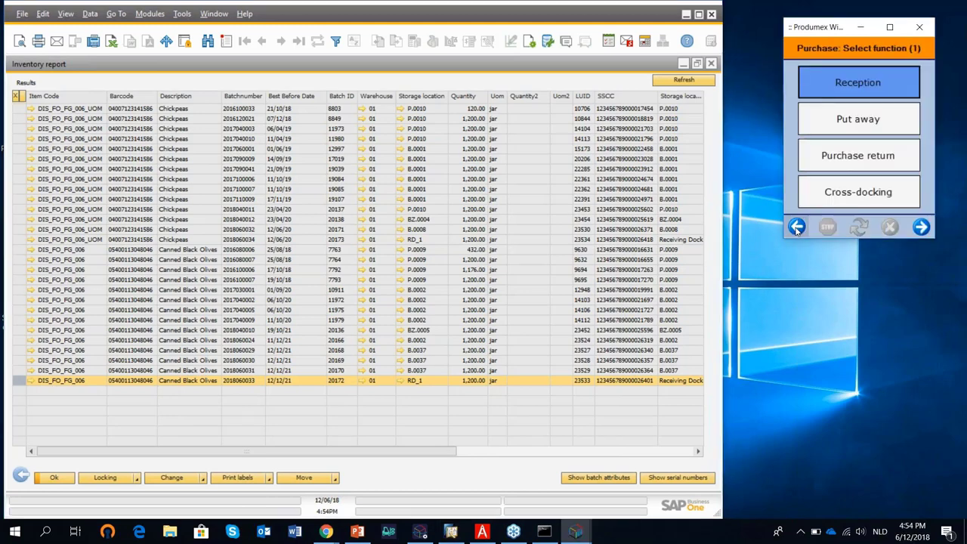
click(833, 128)
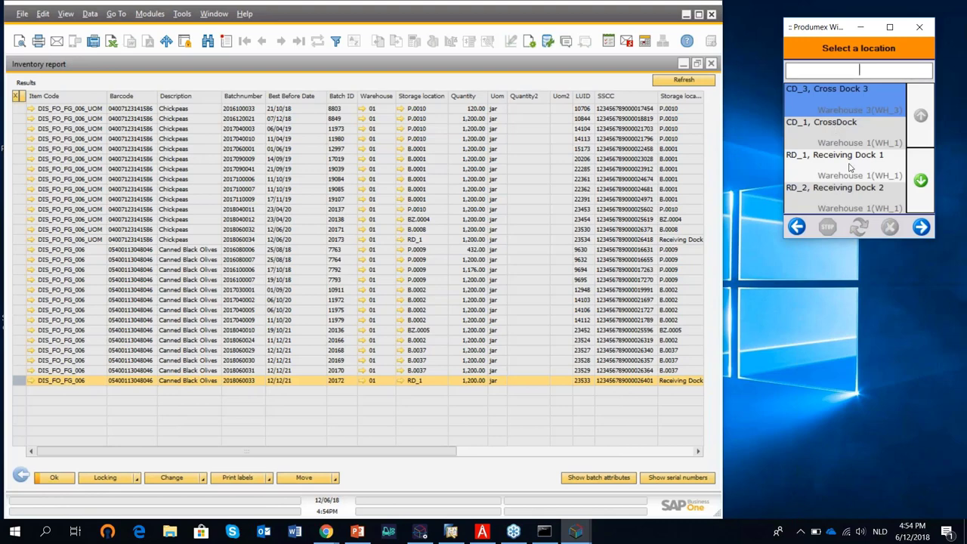
click(850, 167)
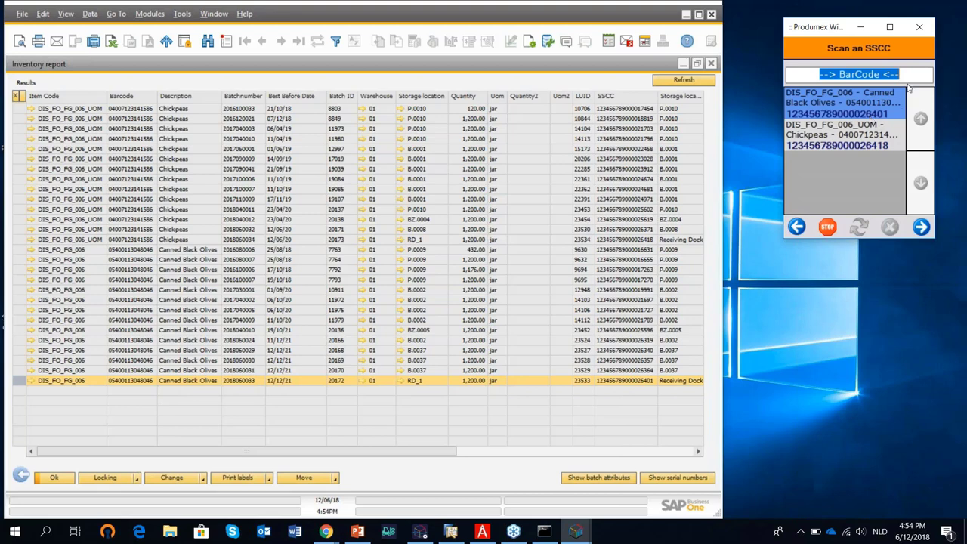
text(00)
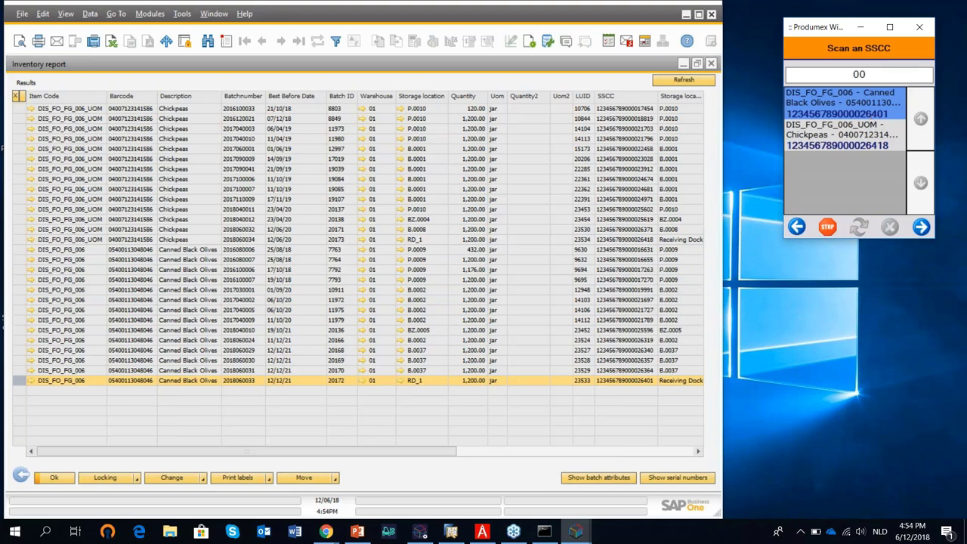
text(123456789000026401)
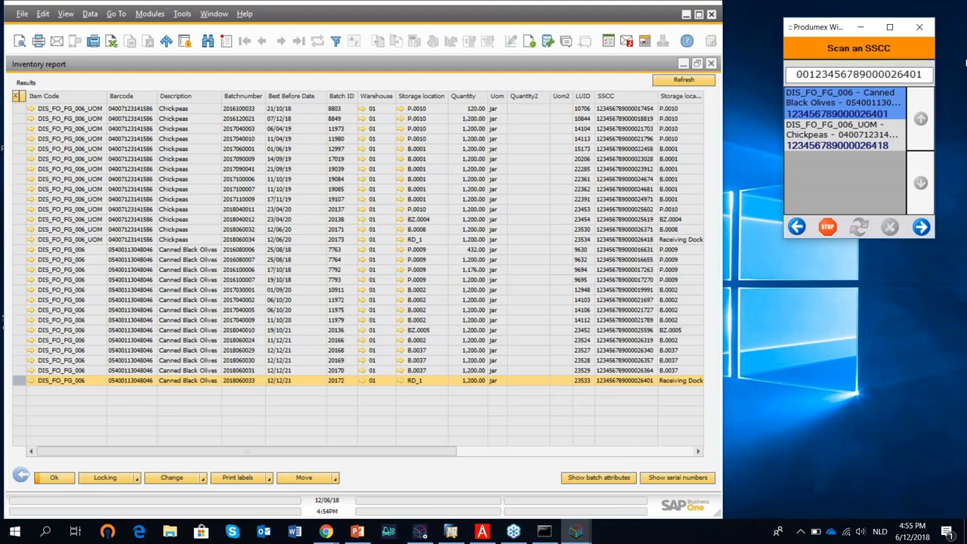
click(921, 227)
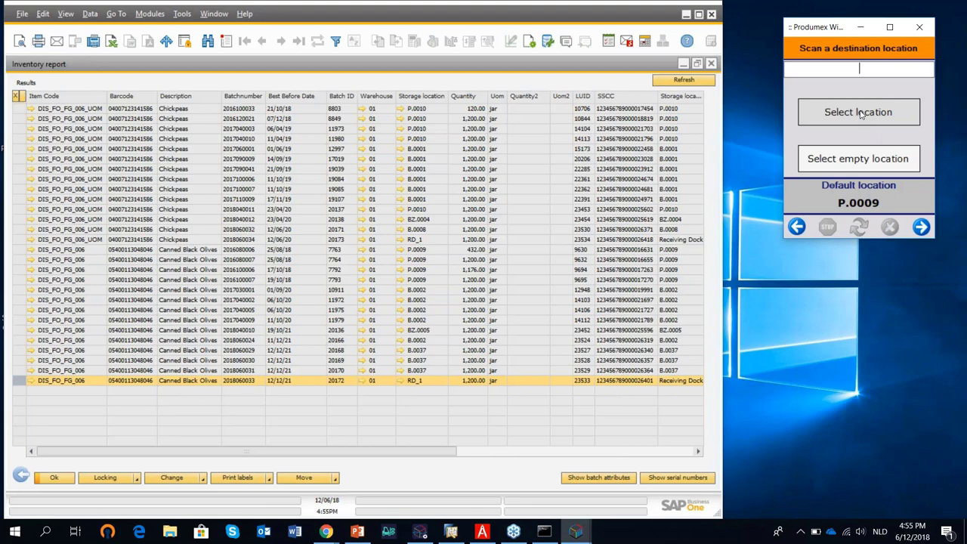
click(860, 113)
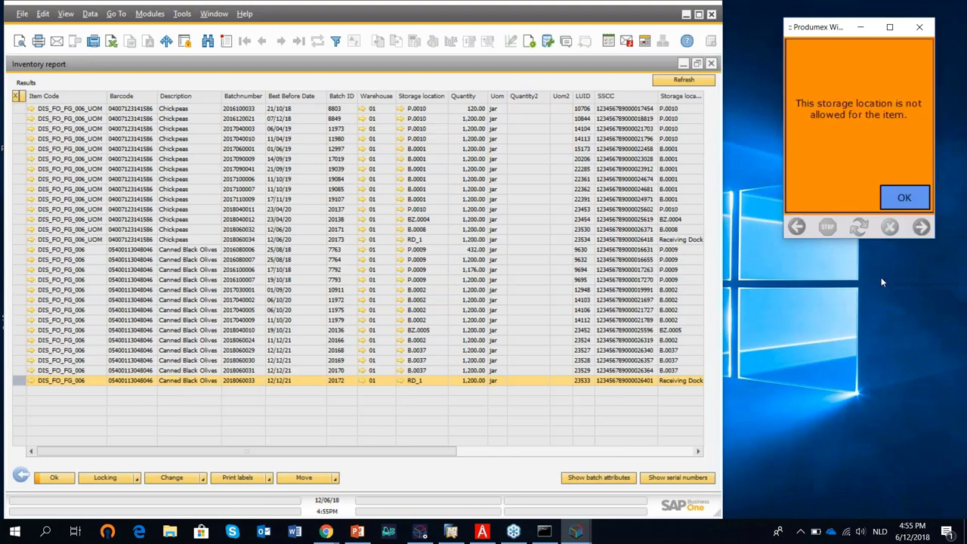
click(911, 206)
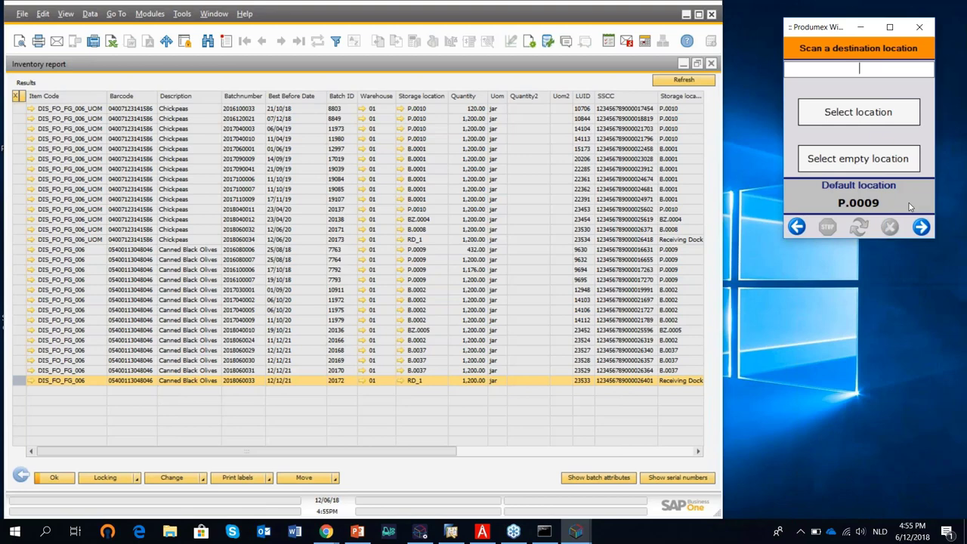
click(867, 163)
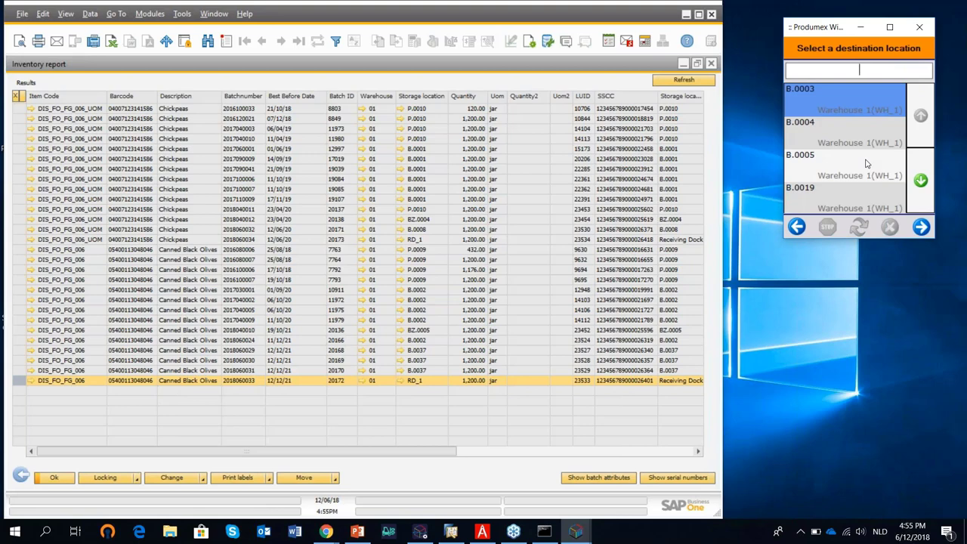
click(867, 164)
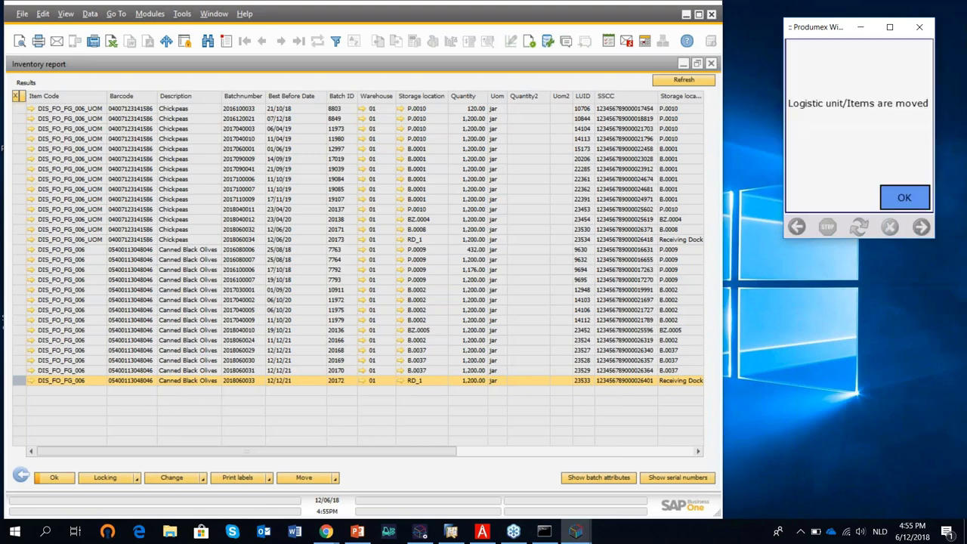
click(904, 198)
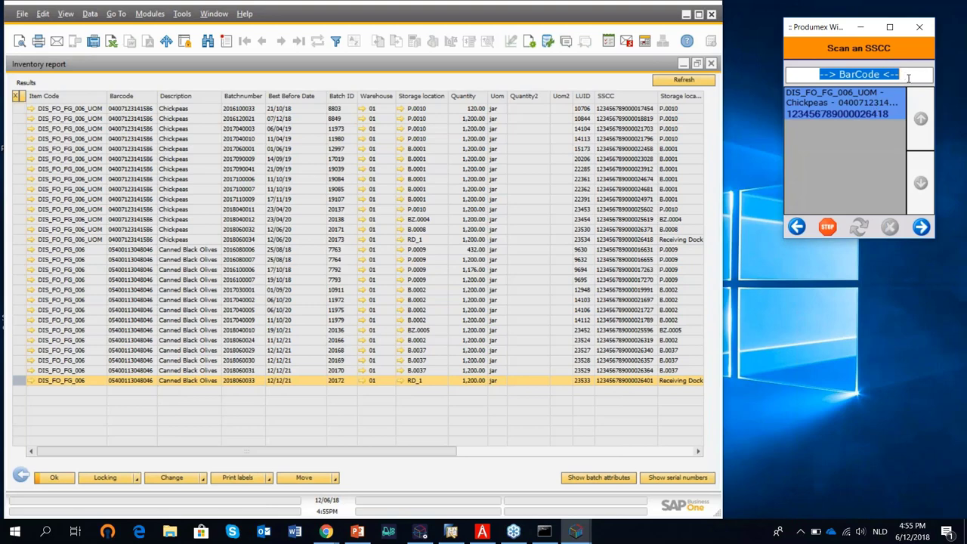
text(00123456789000026418)
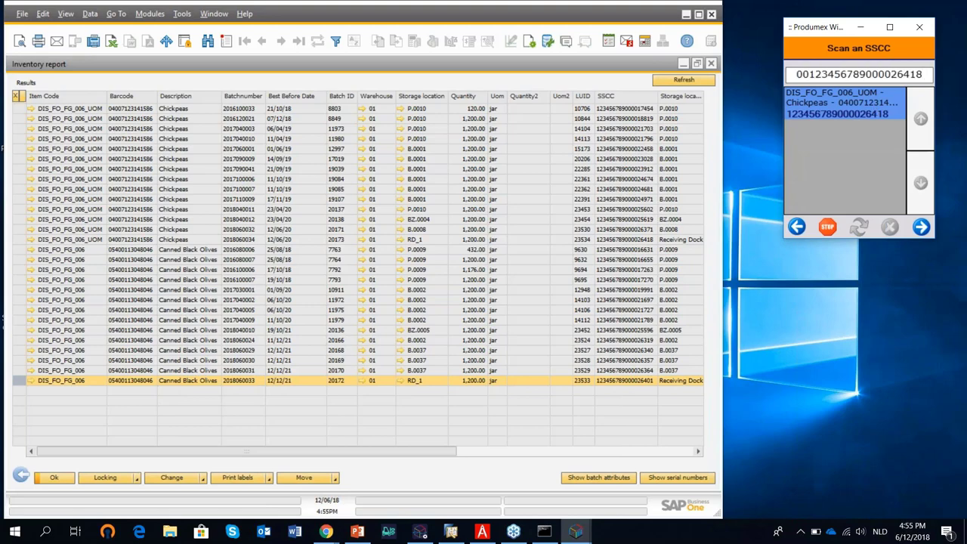
key(Return)
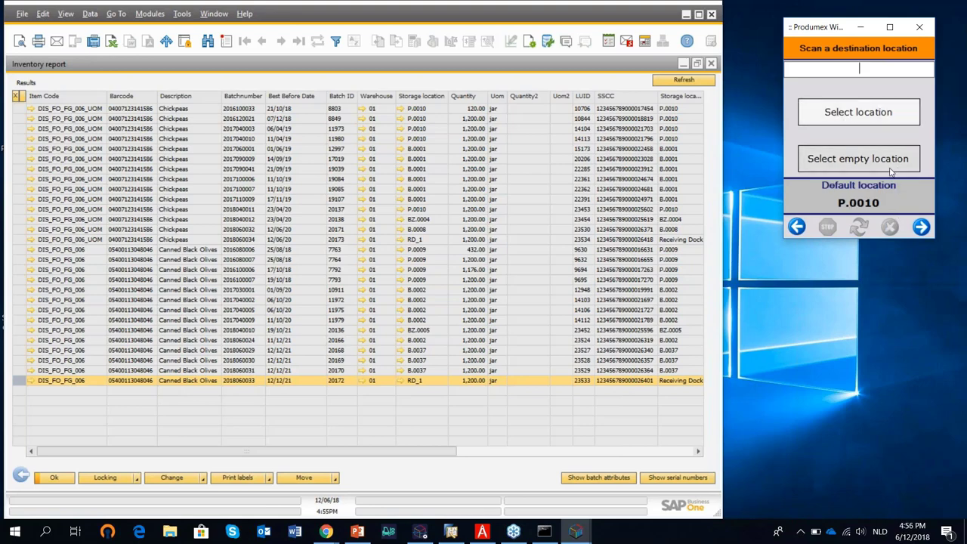
click(891, 172)
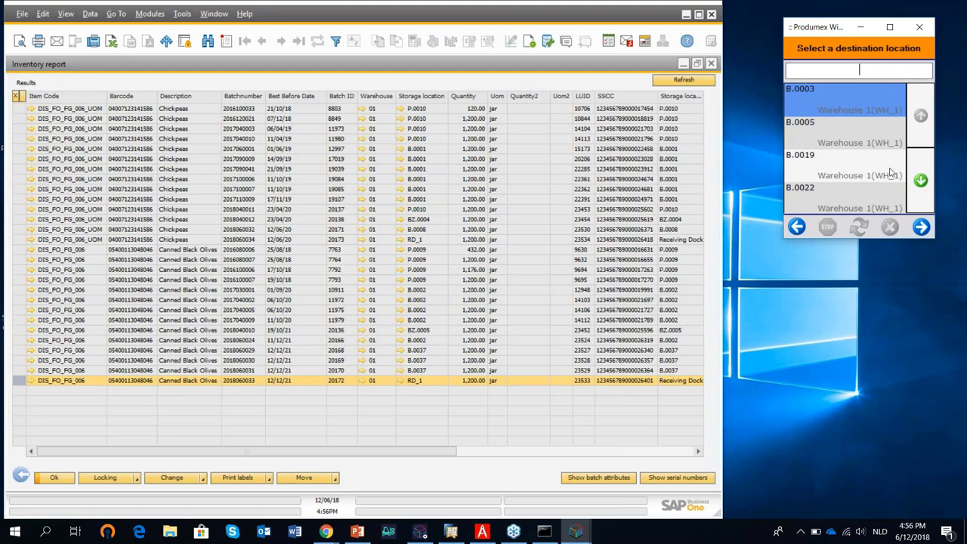
click(892, 173)
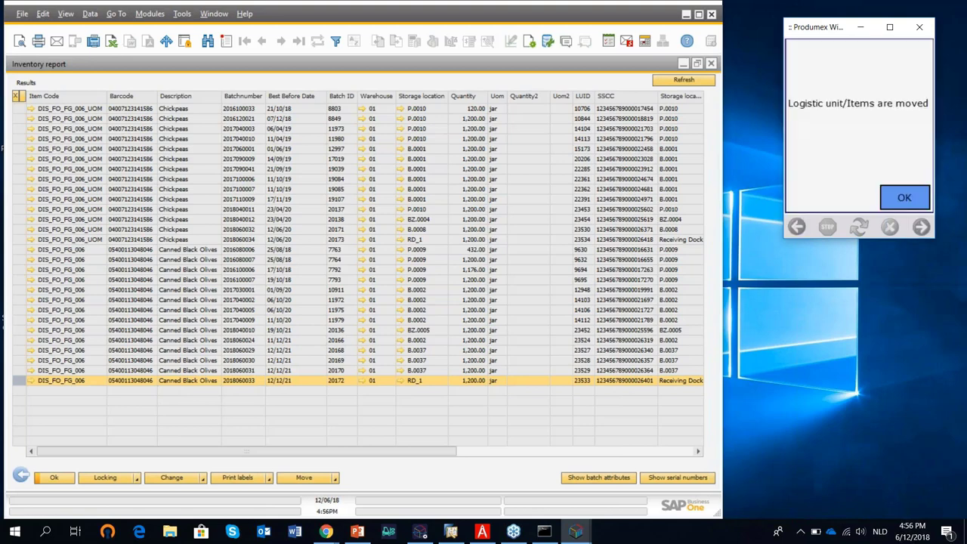
click(904, 198)
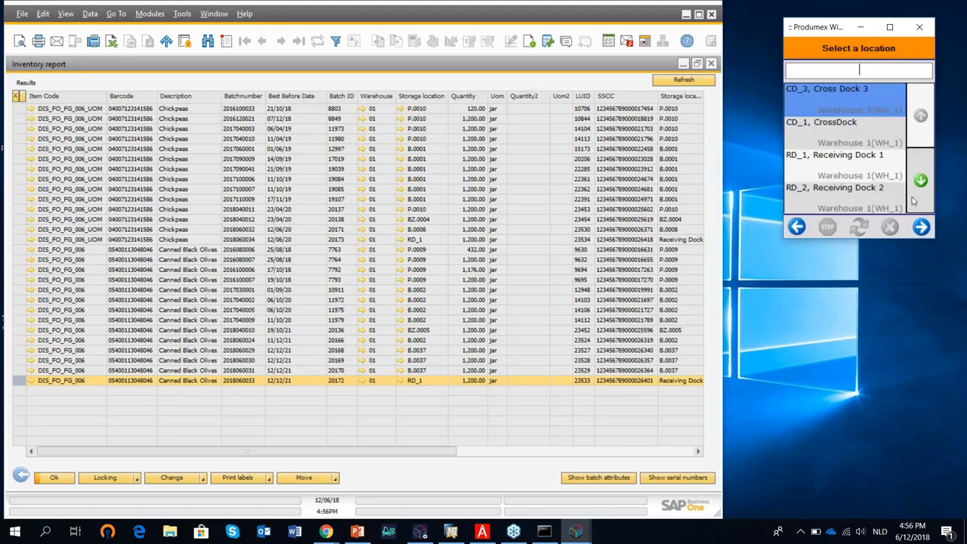
Refresh the inventory report, verify olives in B.0004 and Chickpeas in B.0005, then minimize it.
click(687, 85)
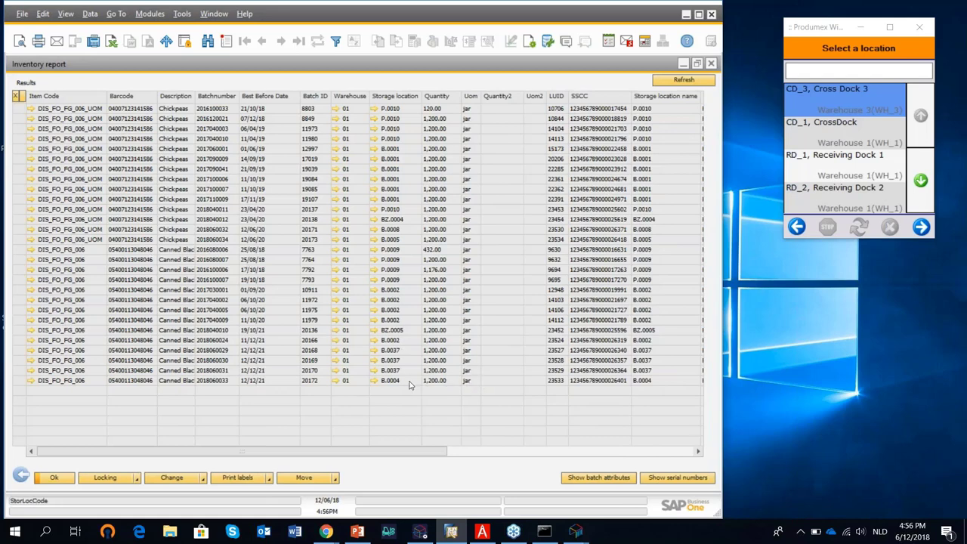
click(15, 380)
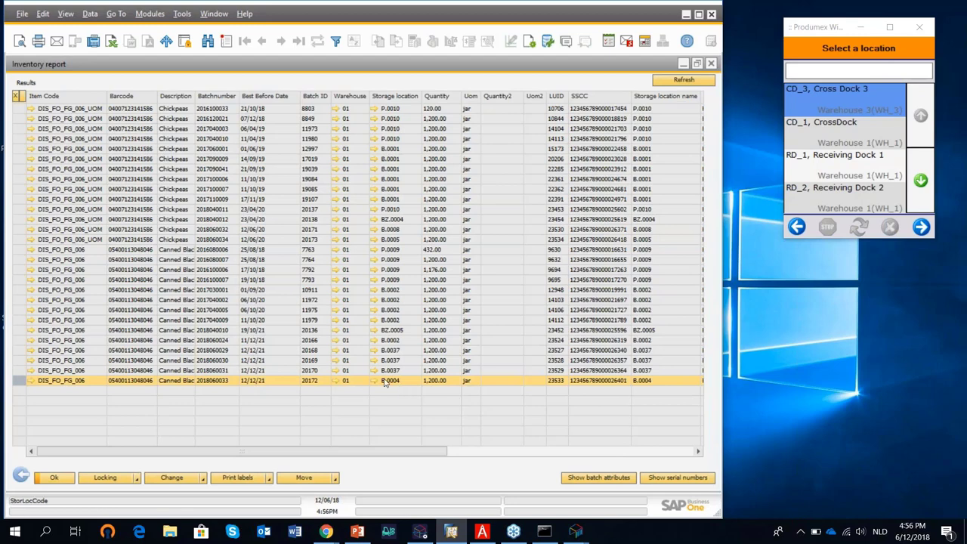
click(23, 240)
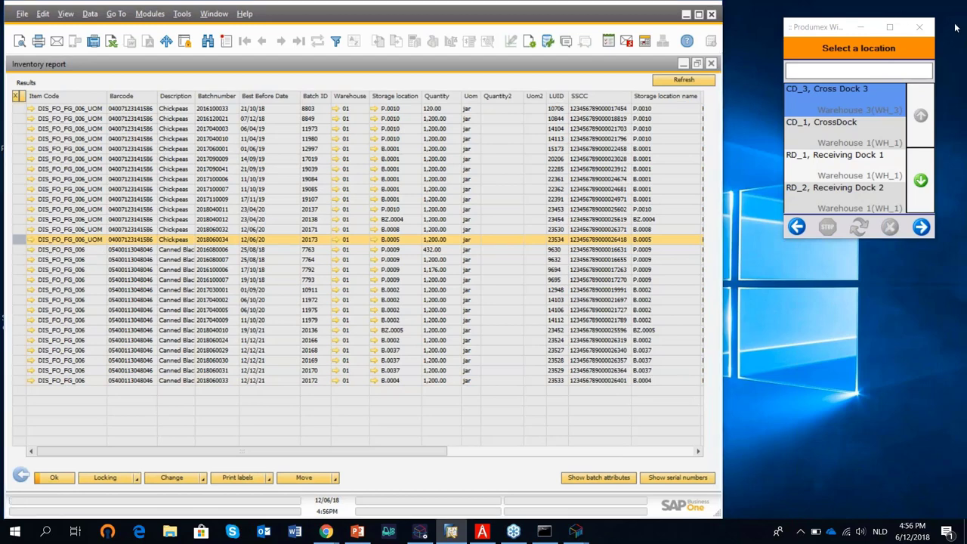
click(683, 64)
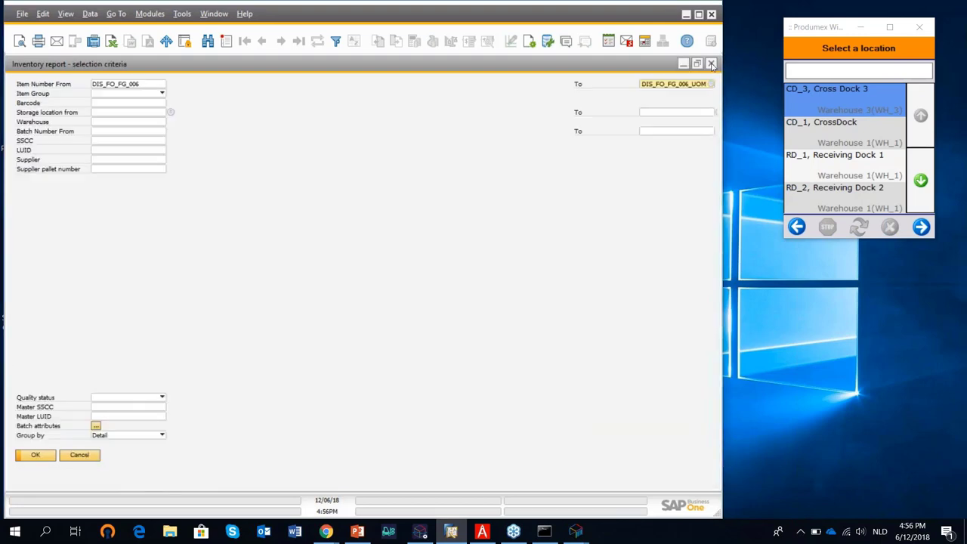
Load the most recent sales order 1235 and duplicate it into a new order.
click(711, 64)
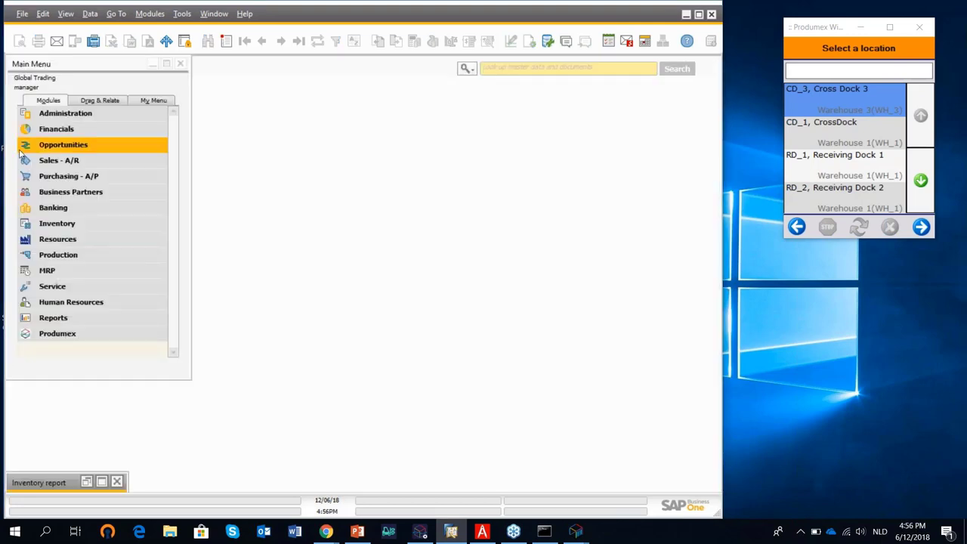
click(75, 160)
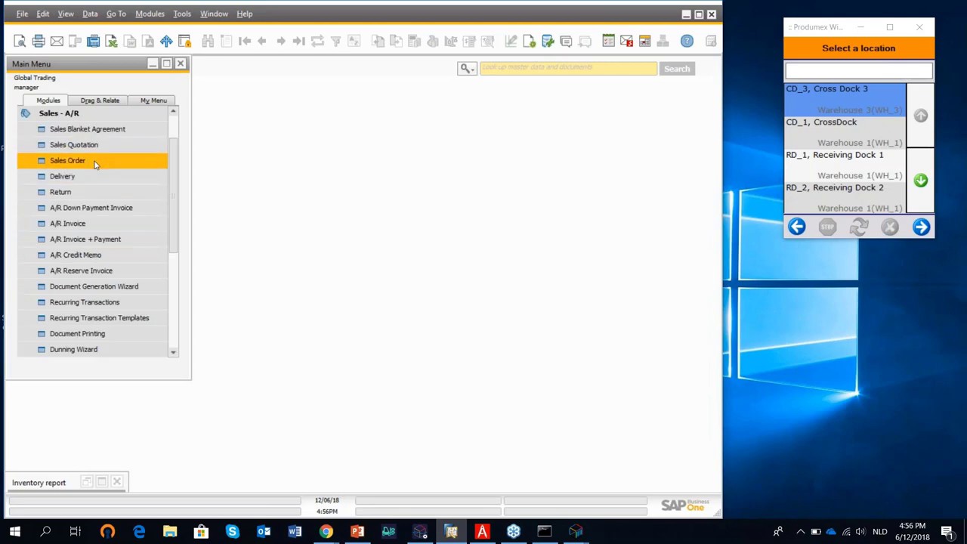
click(96, 164)
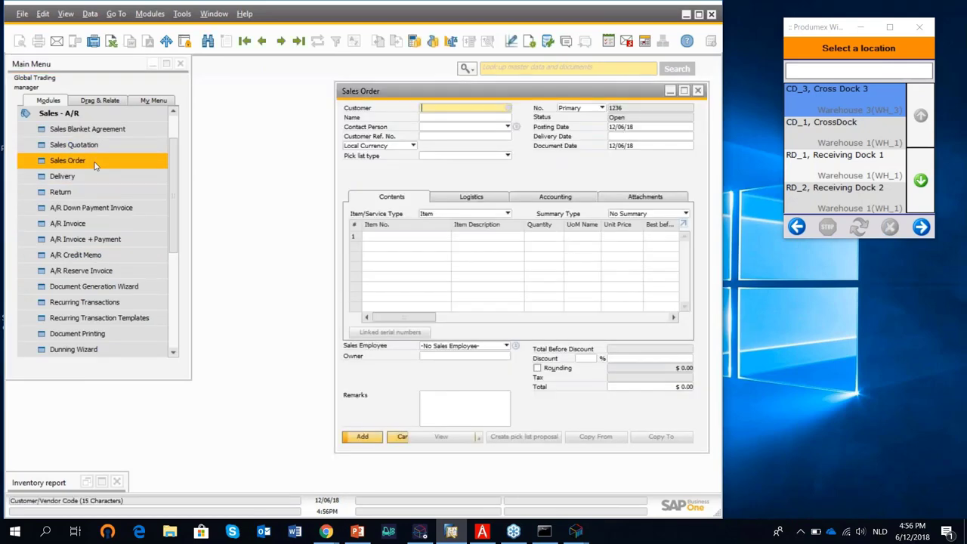
click(298, 41)
drag(417, 86, 274, 67)
right_click(433, 150)
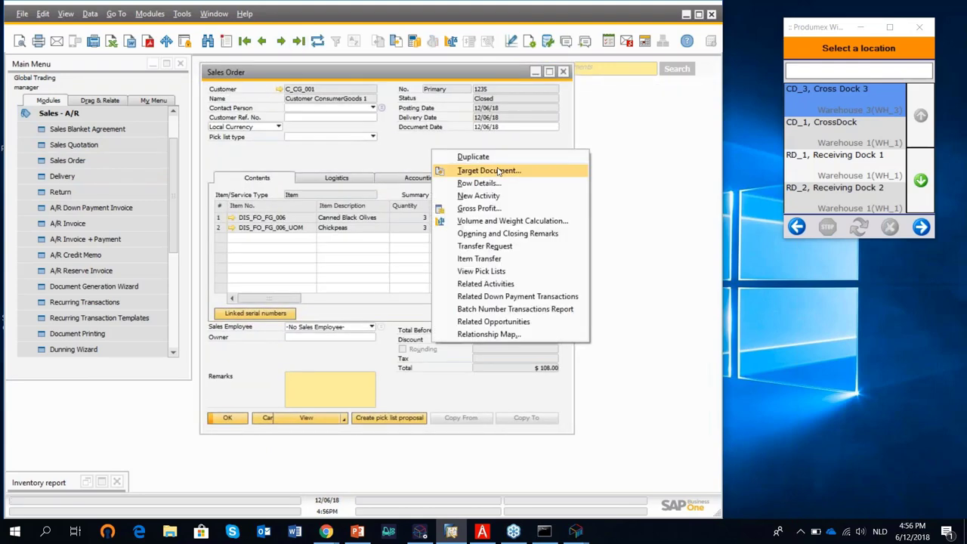
click(491, 157)
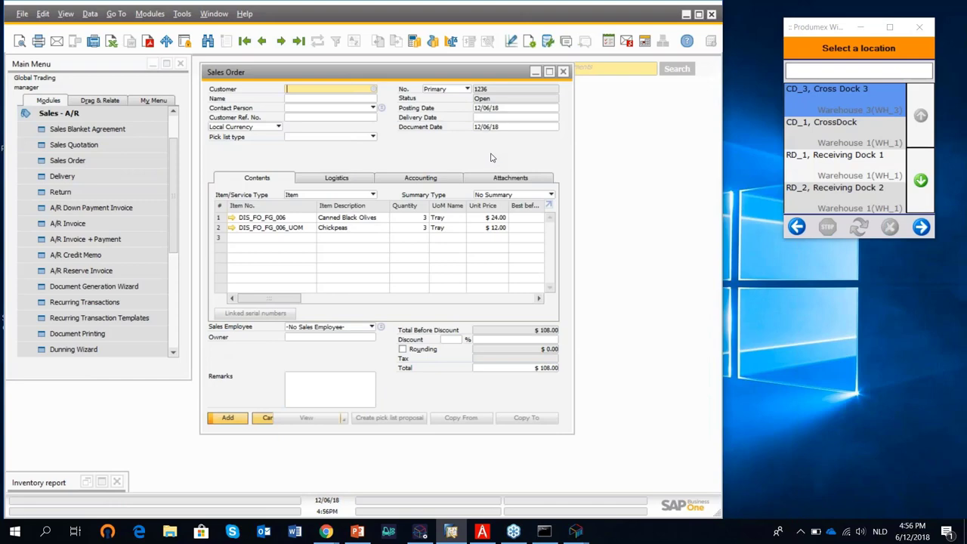
Set CustomerBuildingMaterials as customer, add the order, and reopen it as 1236 maximized.
click(374, 89)
scroll(421, 318, down, 2)
click(443, 297)
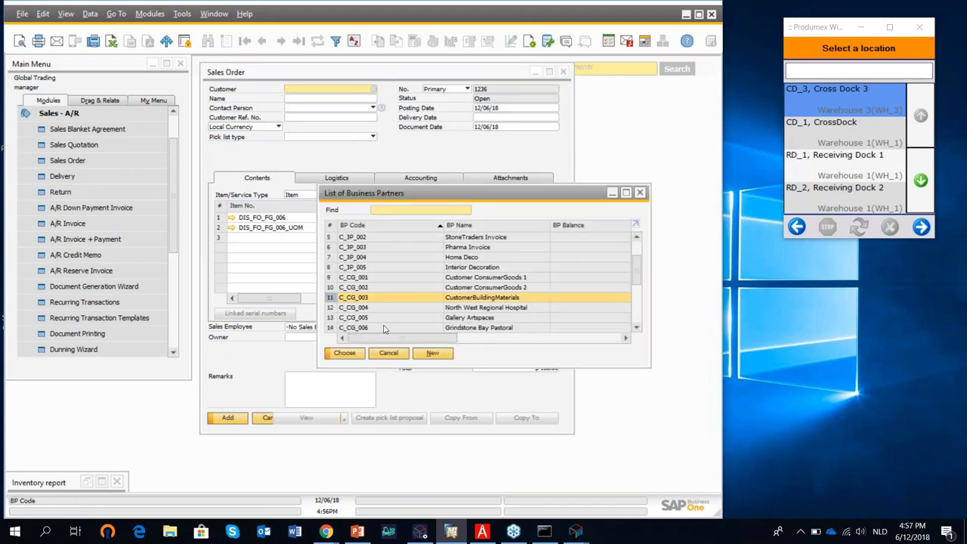
click(346, 354)
click(240, 299)
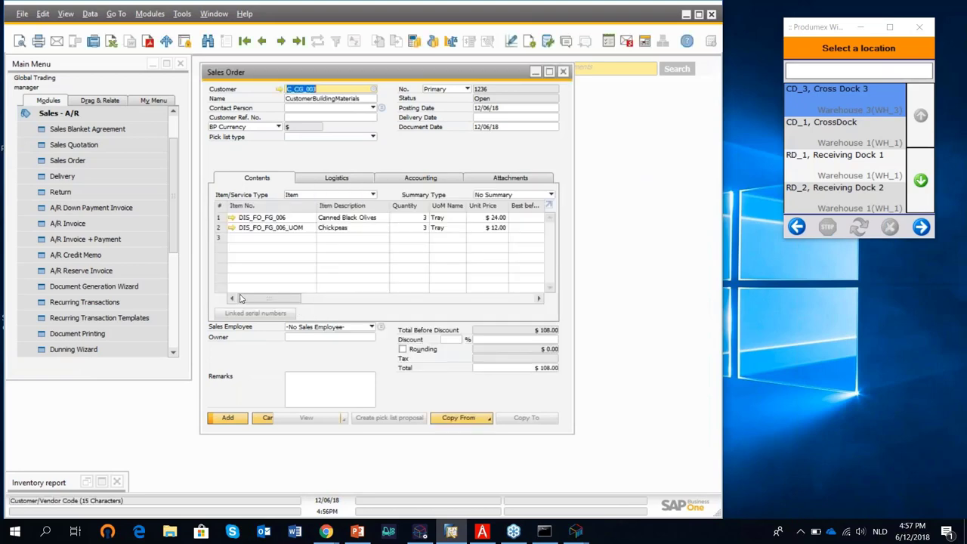
click(499, 117)
key(Return)
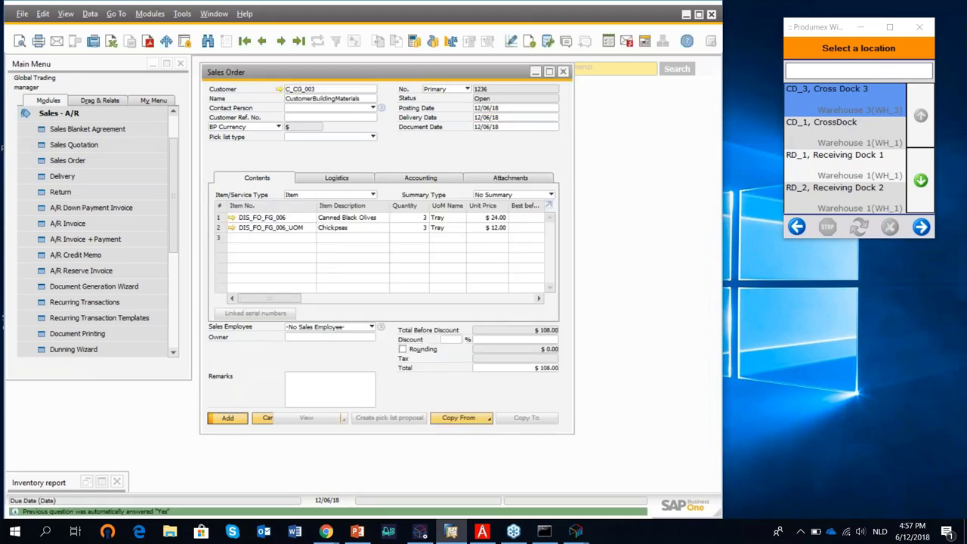
click(299, 41)
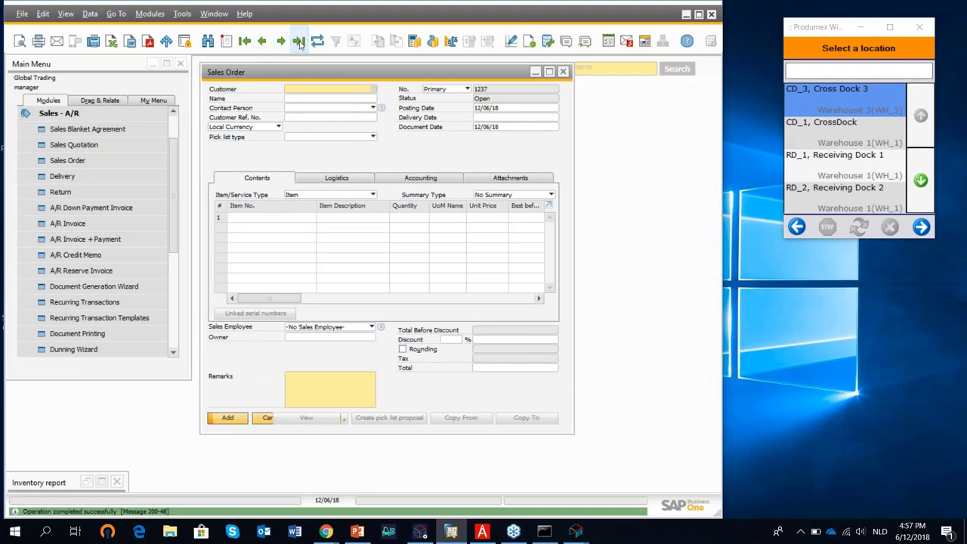
click(550, 71)
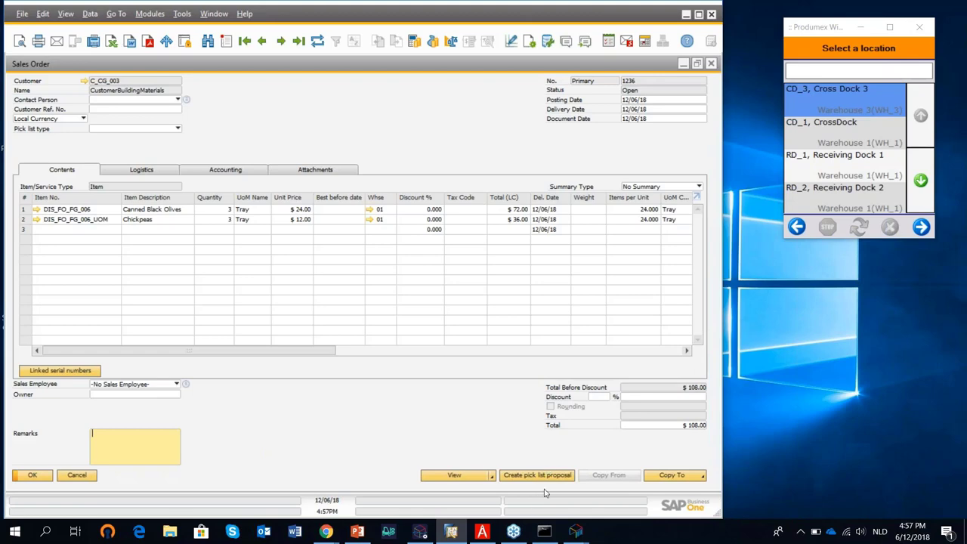
Create a pick list proposal for order 1236 with SD_1 as the dock and update it.
click(549, 476)
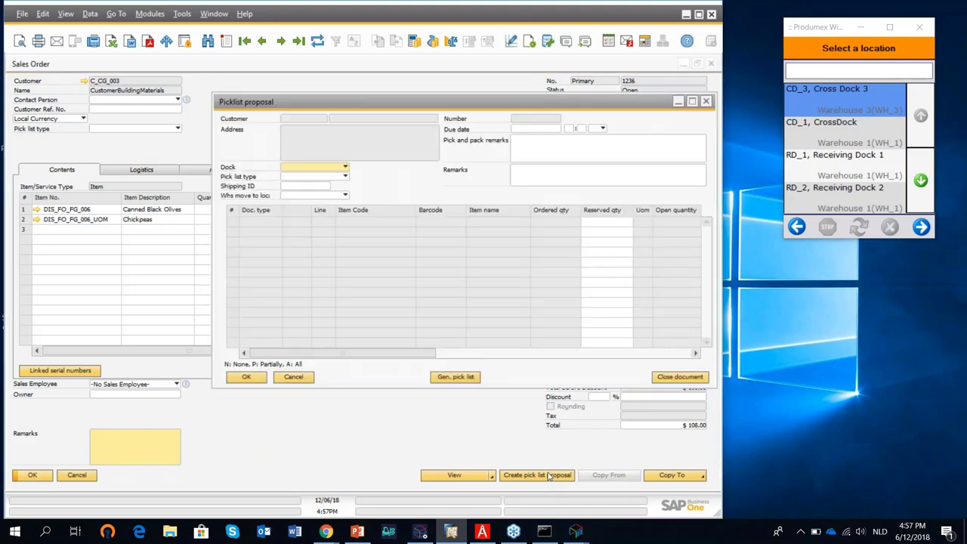
drag(487, 107, 367, 93)
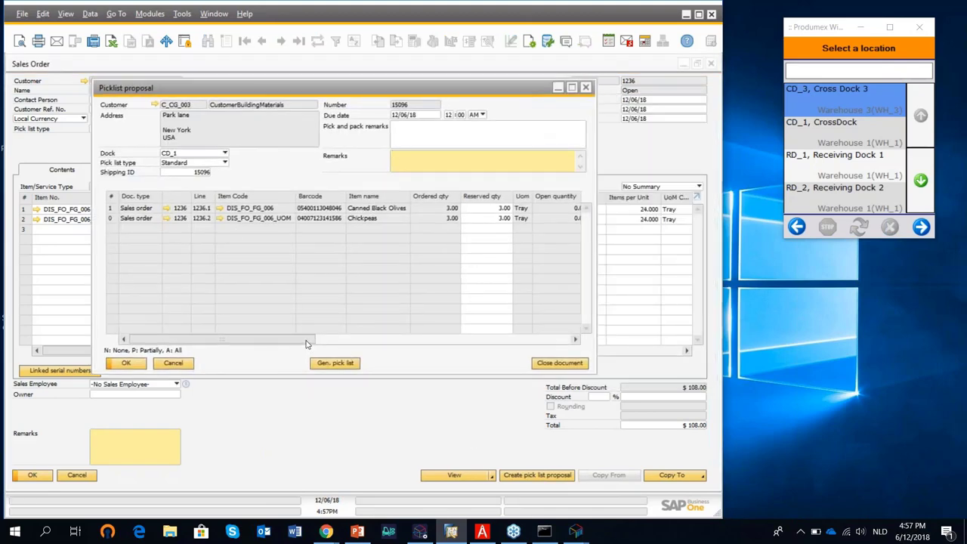
drag(309, 340, 324, 340)
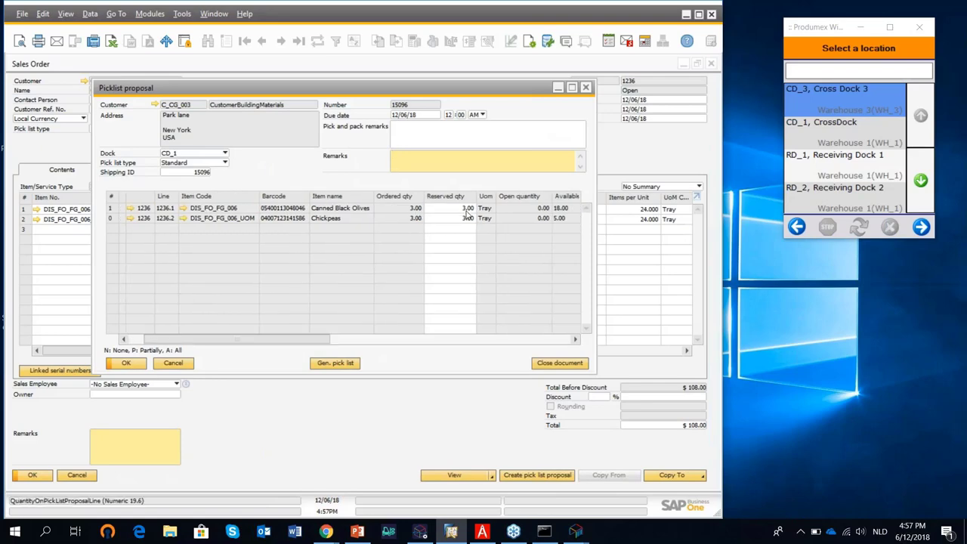
drag(323, 342, 443, 341)
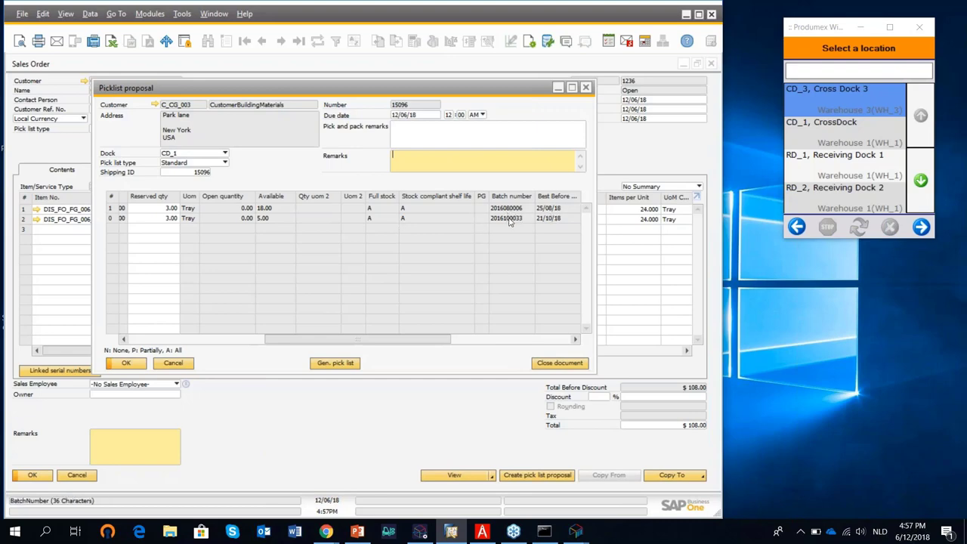
click(224, 154)
click(226, 184)
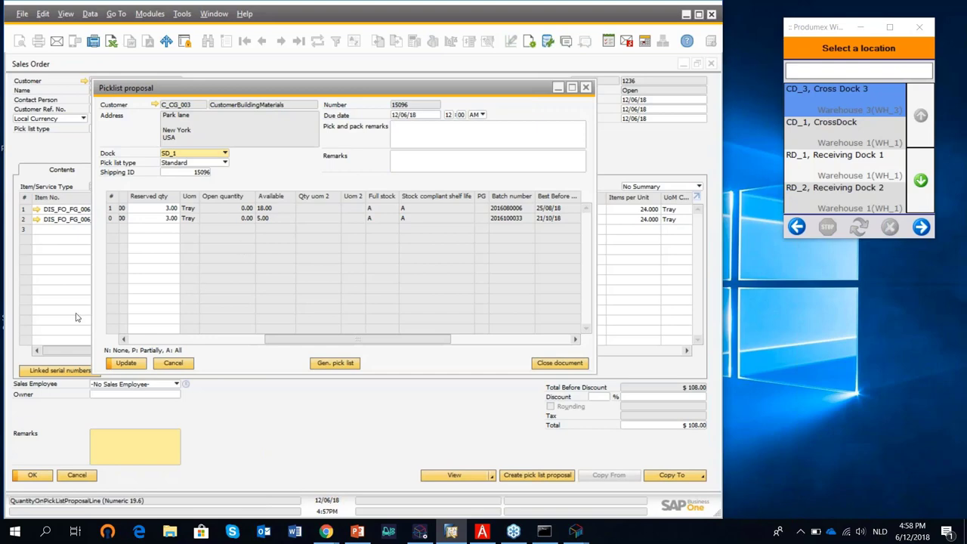
click(126, 363)
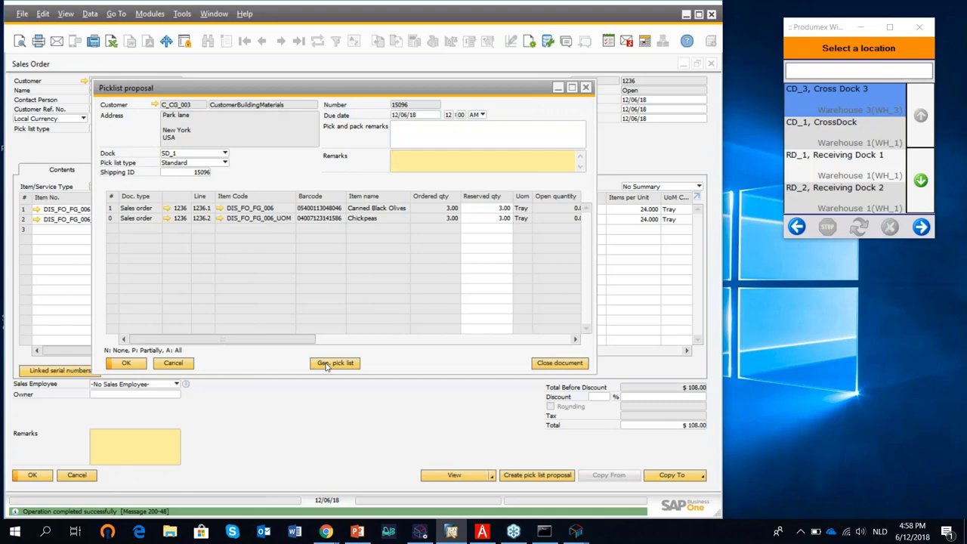
Generate pick list 14400 from the proposal, view it full-size, then close it.
click(333, 363)
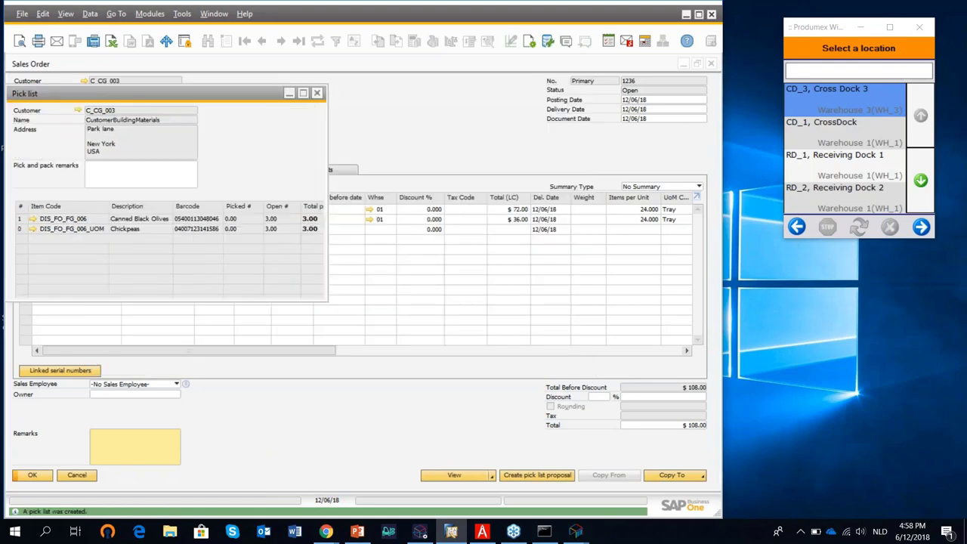
click(303, 93)
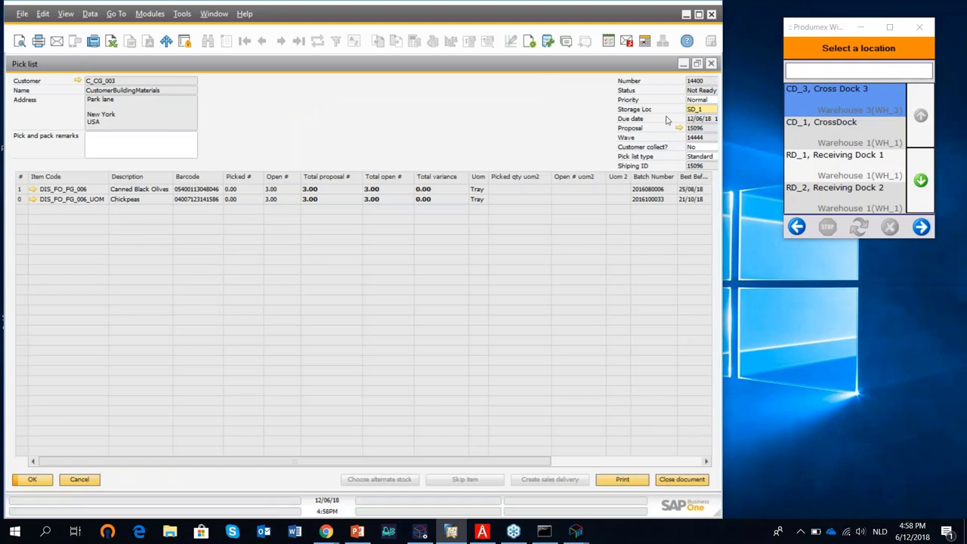
click(711, 63)
Close the sales order and back the scanner out to its top-level menu.
click(711, 64)
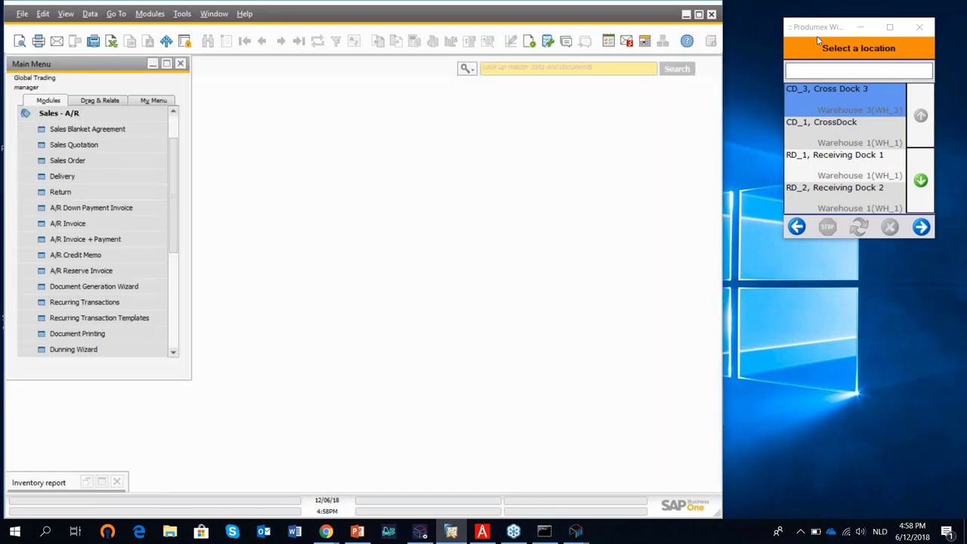
click(786, 27)
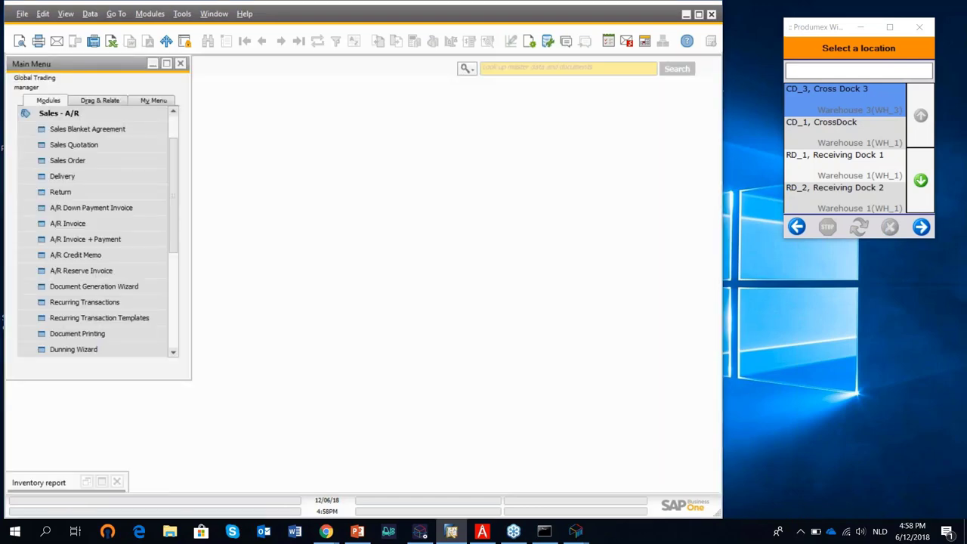
click(797, 226)
click(797, 227)
Start ordinary picking on the scanner for pick list 14444.
click(838, 123)
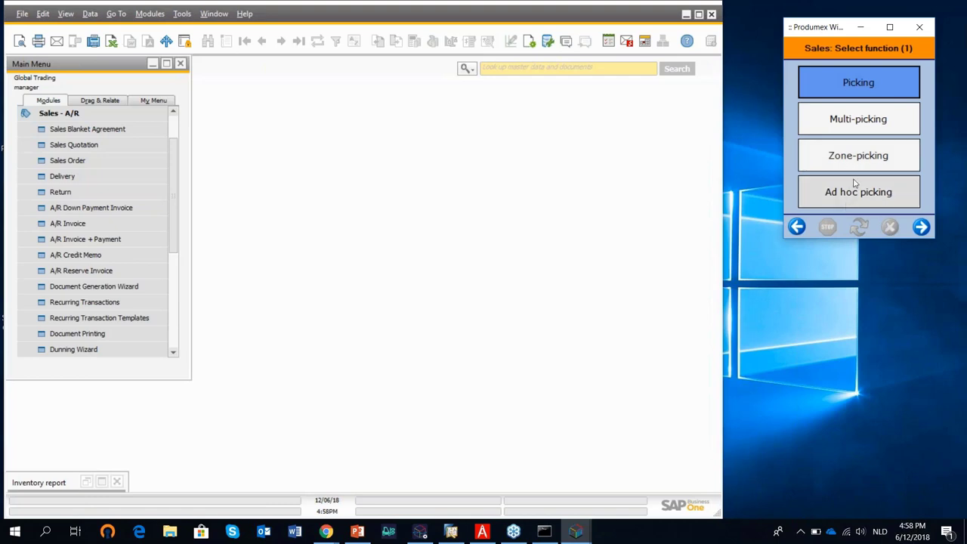
click(857, 83)
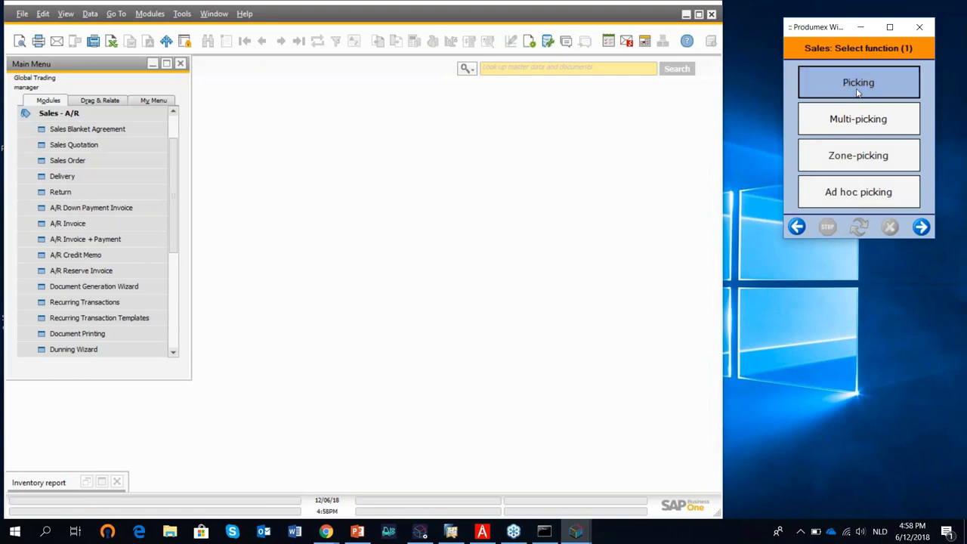
click(922, 230)
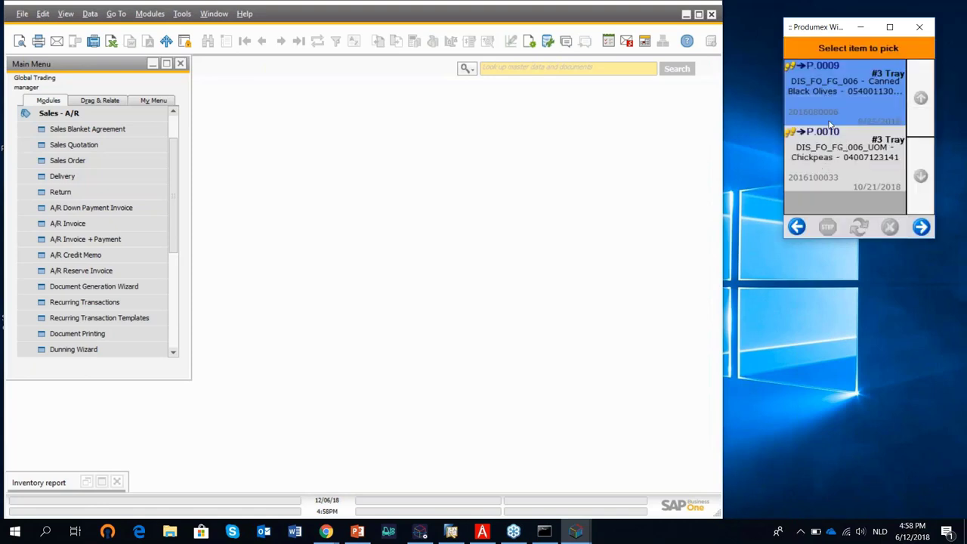
click(921, 227)
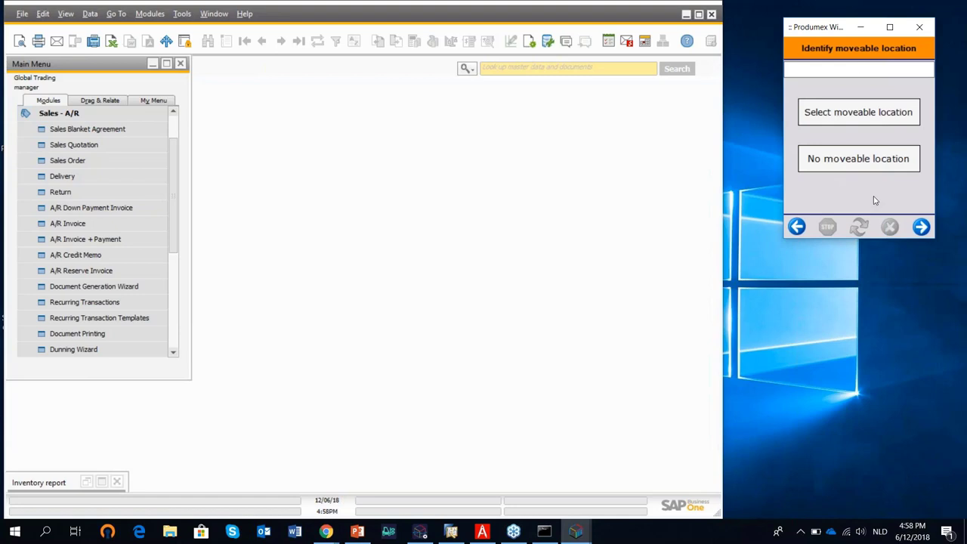
Enter moveable location code COPIL and pick location code C0F3 to reach location P.0009.
text(COPIL)
key(Return)
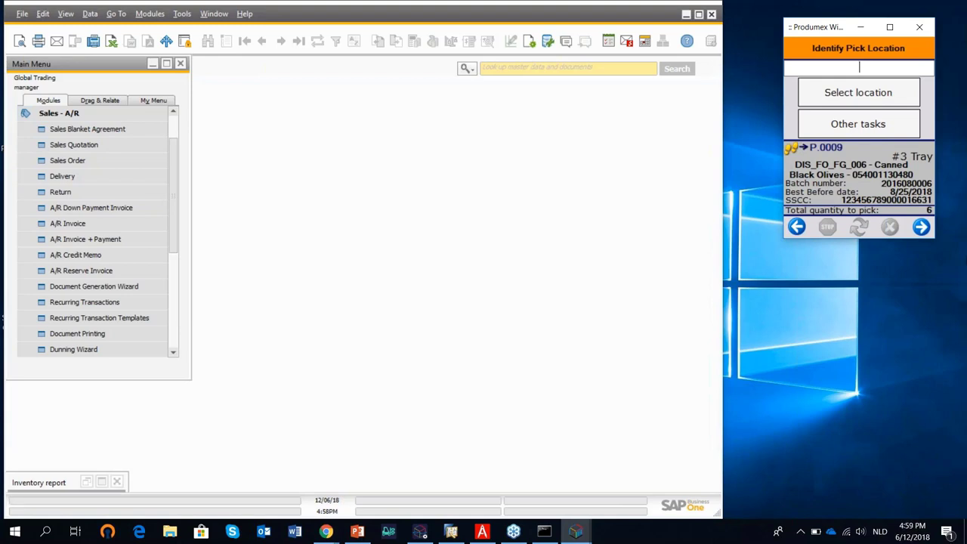
text(C0F3)
key(Return)
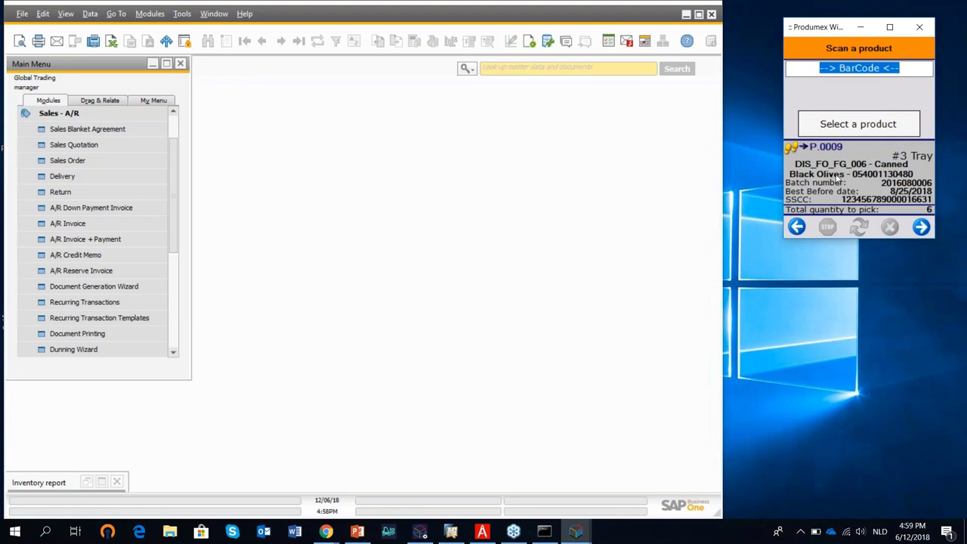
Compare batches and best-before dates on the Canned Black Olives 1 and 2 labels in PDF Architect.
click(686, 16)
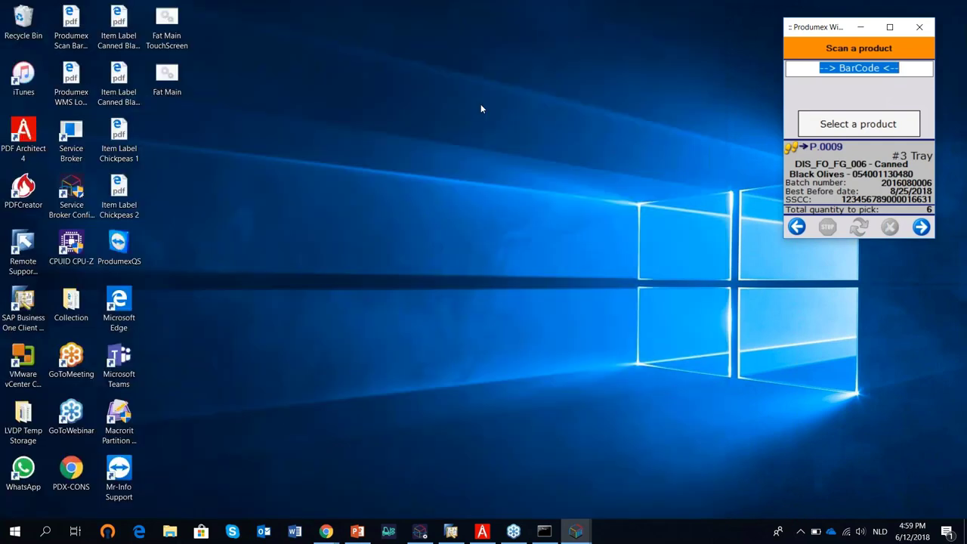
click(482, 532)
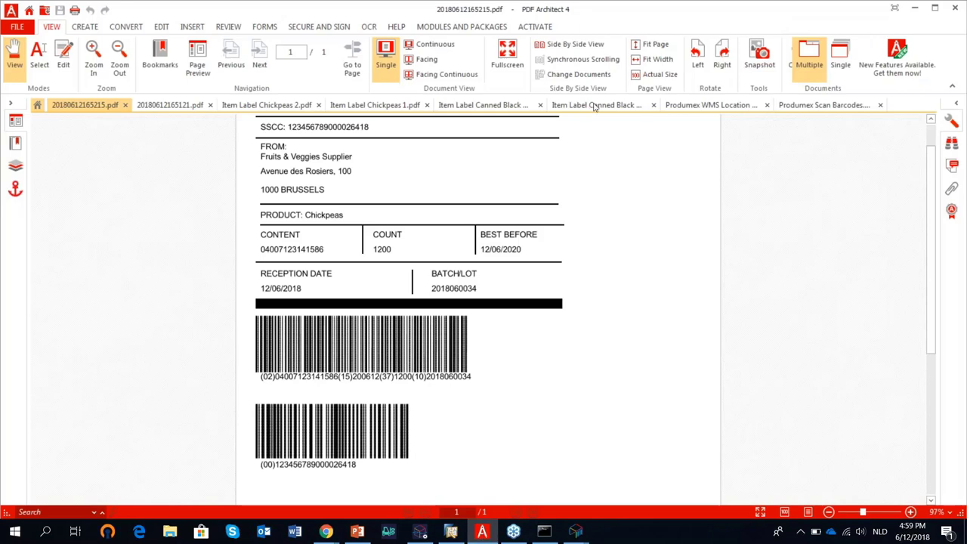
click(592, 106)
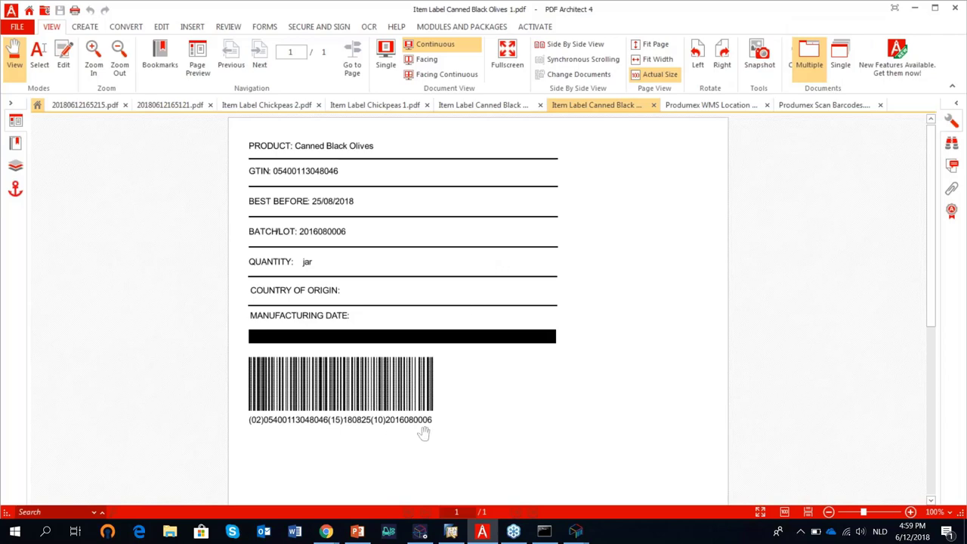
click(484, 106)
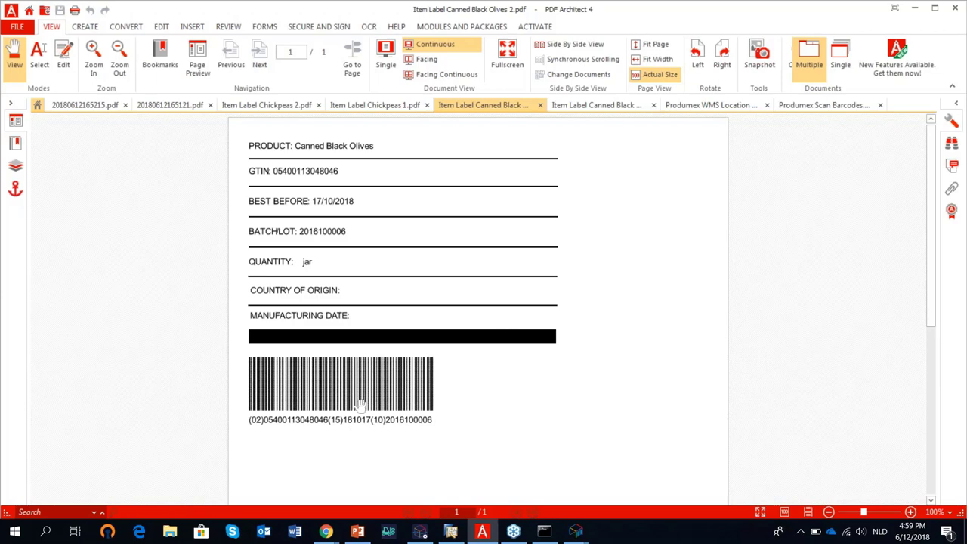
click(584, 108)
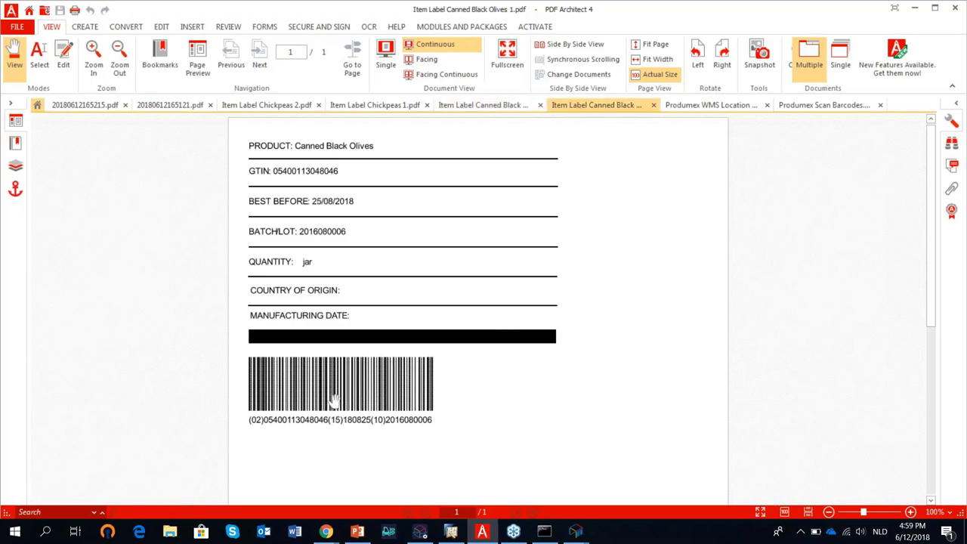
click(914, 8)
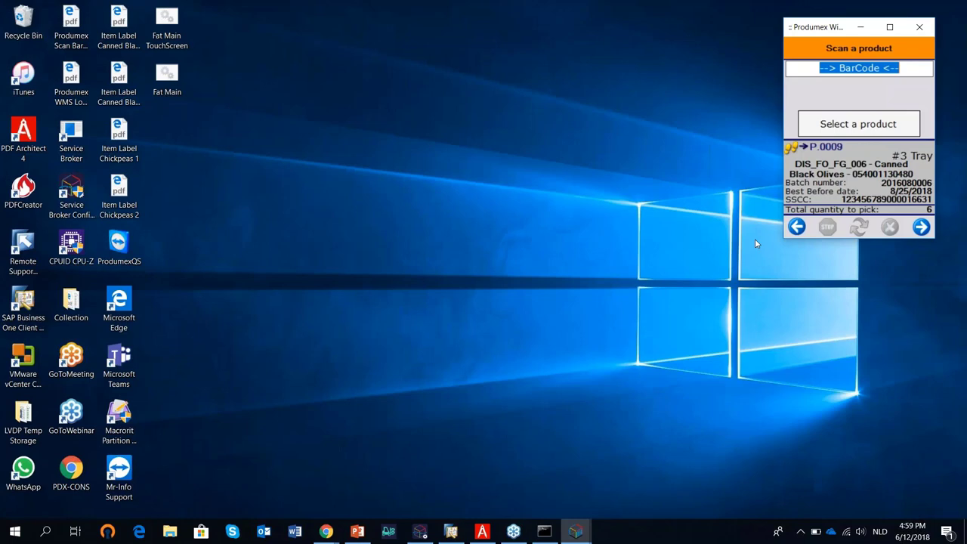
After a wrong-batch error, scan the correct Canned Black Olives barcode and pick 3 trays.
key(Return)
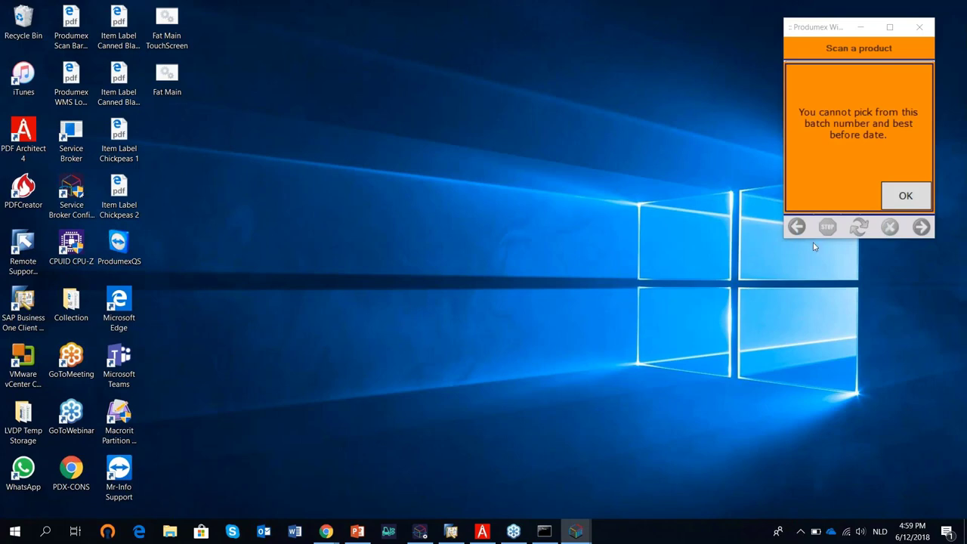
click(912, 198)
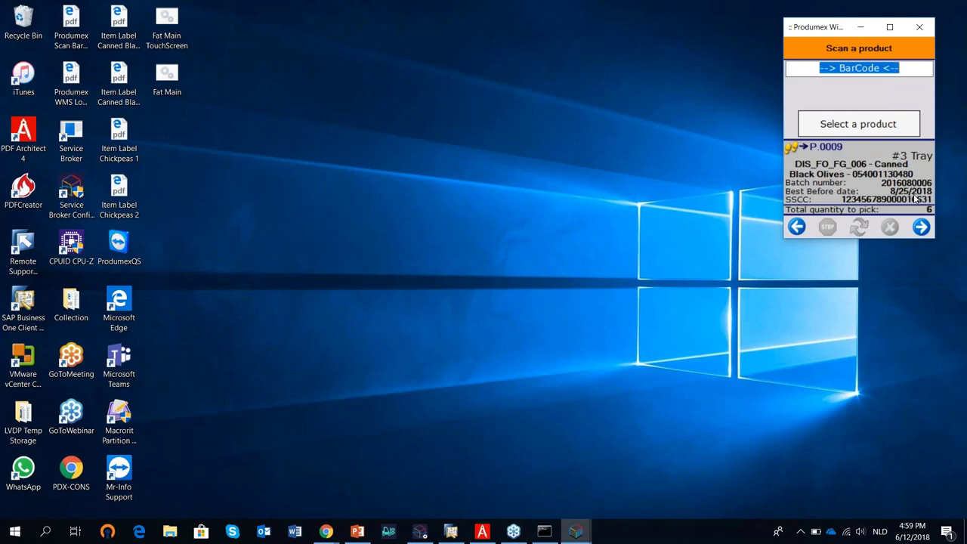
text(]C1010540011304801020160800061518082)
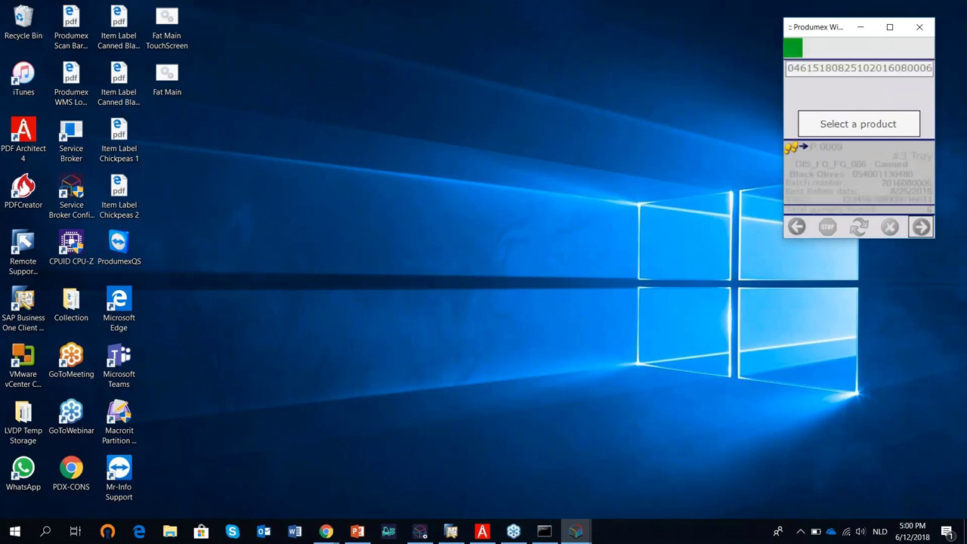
key(Return)
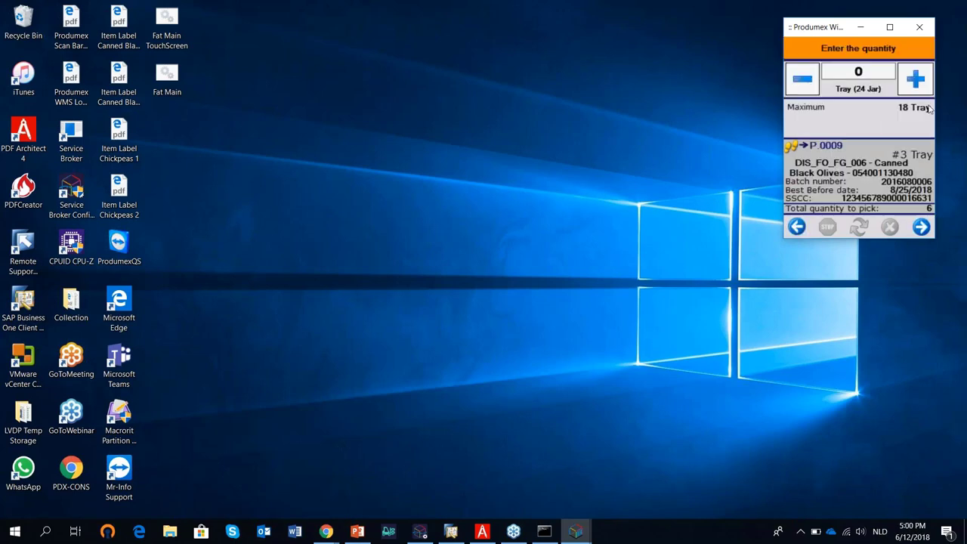
click(916, 78)
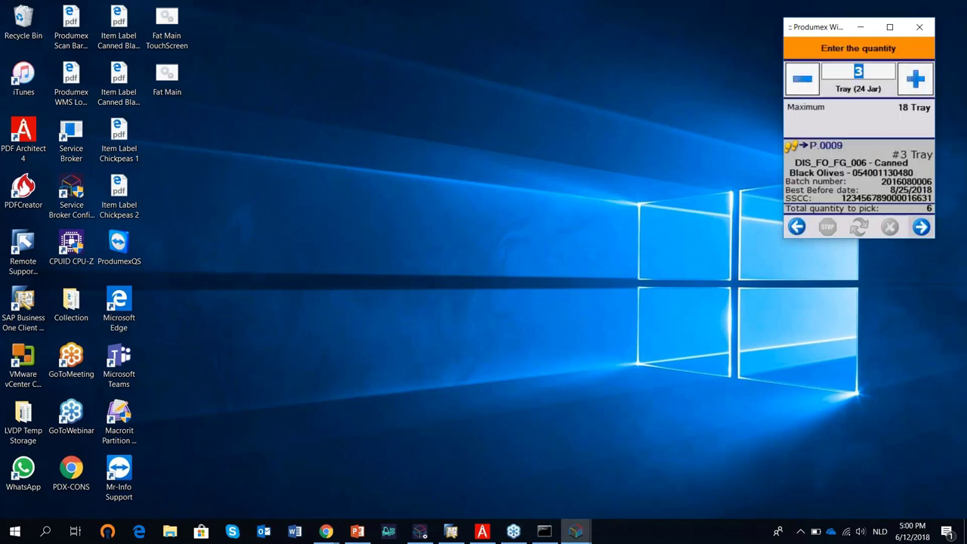
click(921, 227)
click(922, 227)
click(920, 203)
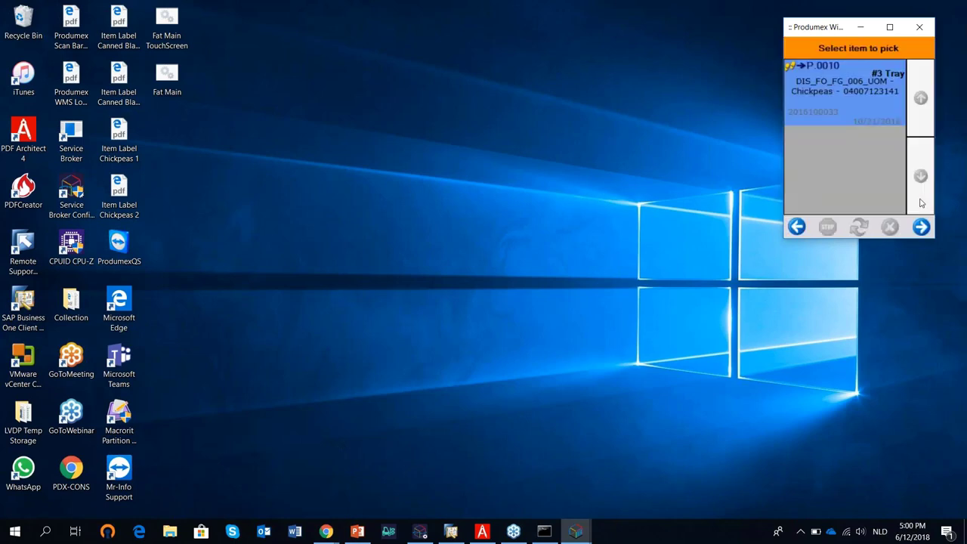
Pick the first Chickpeas quantity from P.0010 by scanning its product barcode.
click(921, 229)
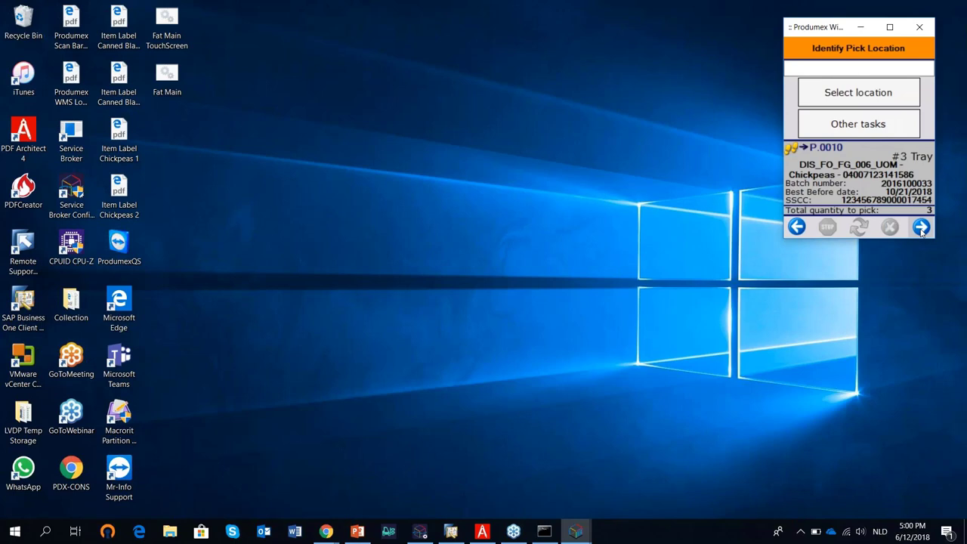
click(921, 229)
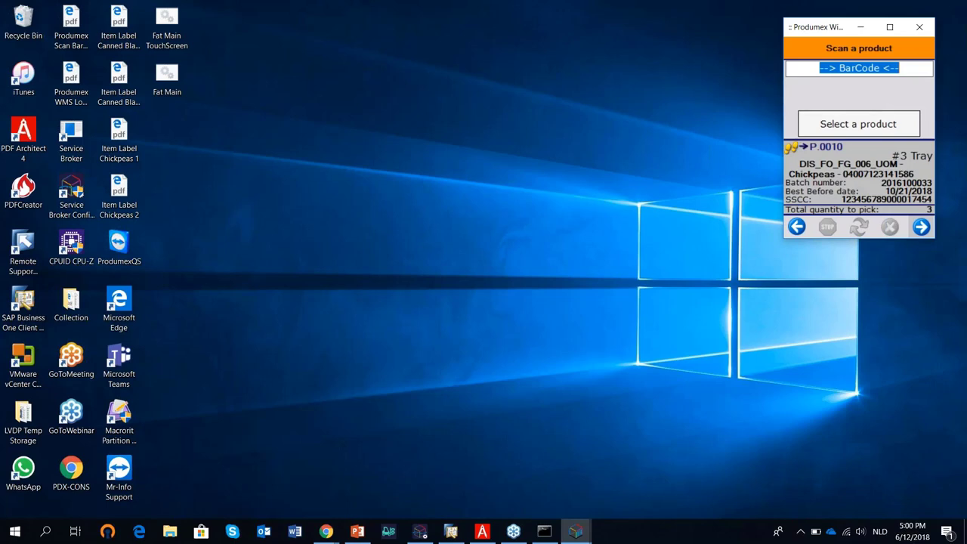
text(010400712314158615181021102016100033)
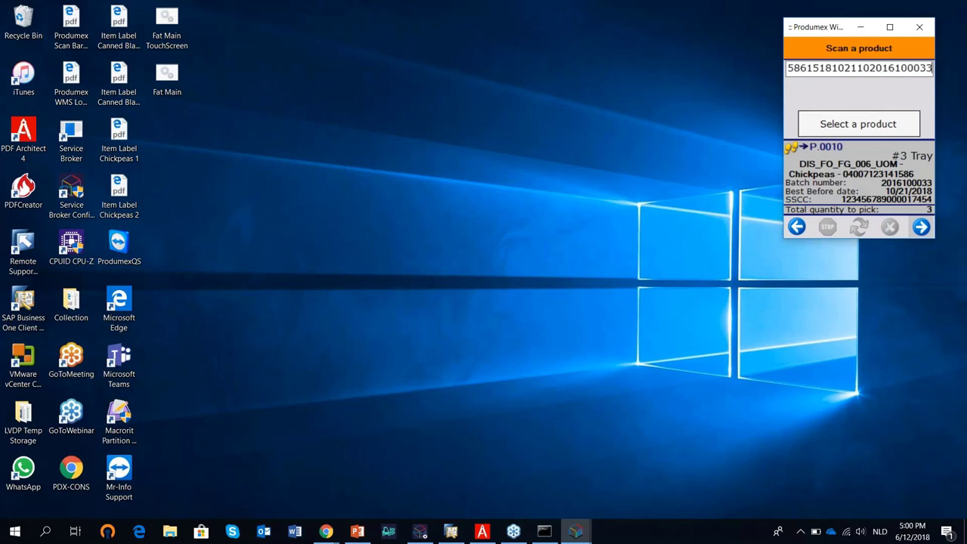
key(Return)
click(923, 227)
click(918, 202)
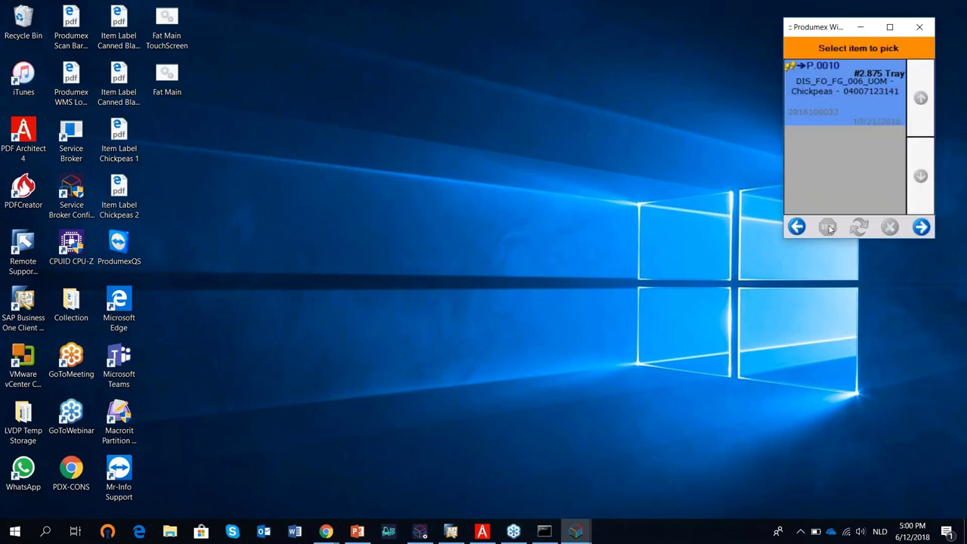
Scan location P.0010 and the Chickpeas barcode, pick 21 jars, and close the finished pick list.
click(922, 227)
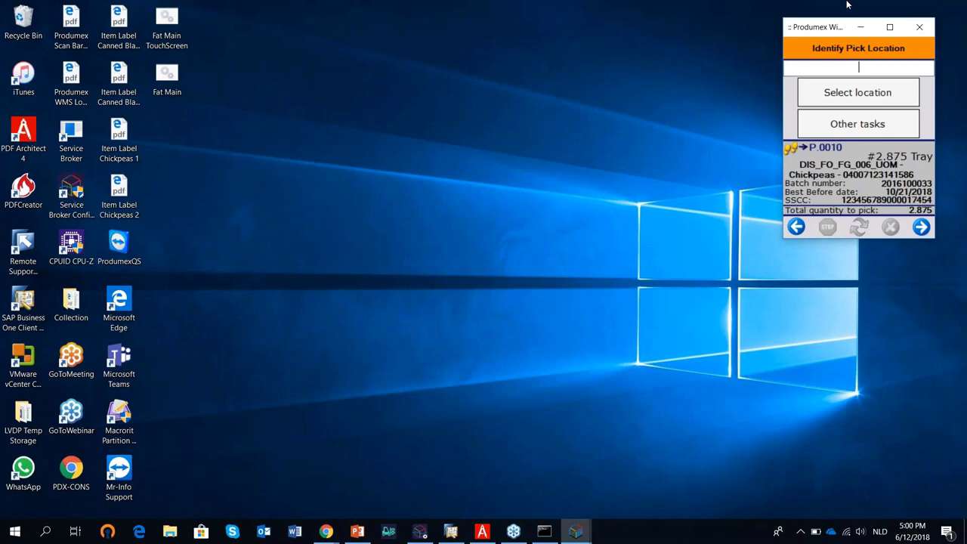
text(]C0P.0010)
key(Return)
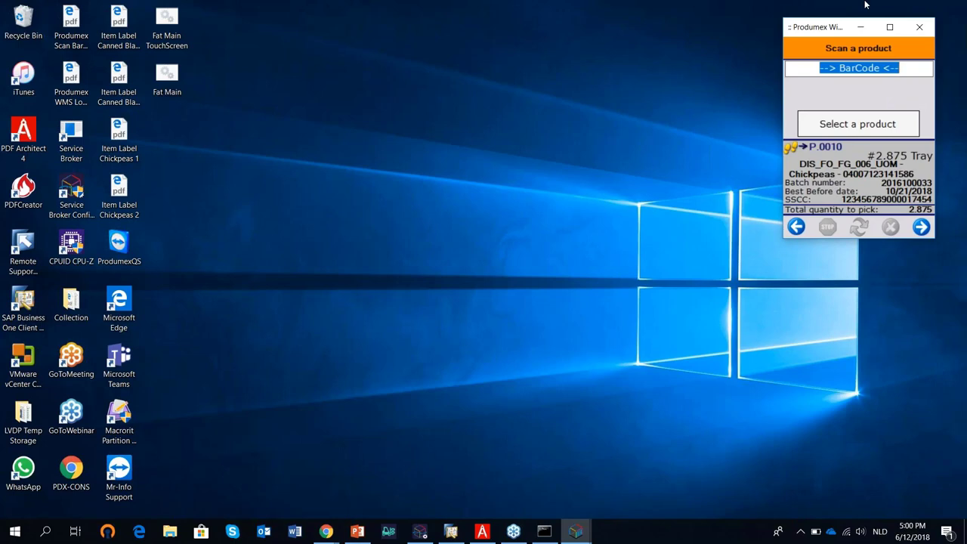
text(]C1010400712314158615181021102016100033)
key(Return)
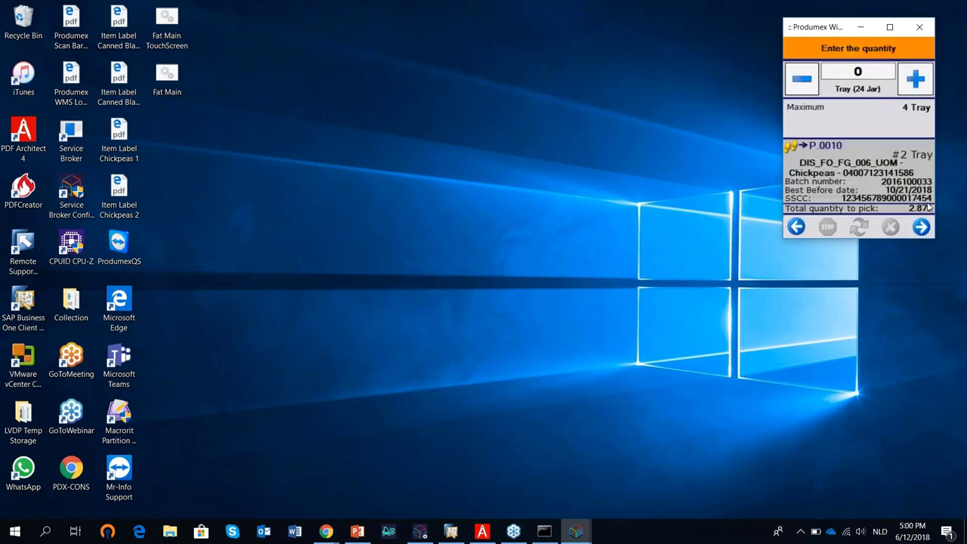
click(924, 86)
click(923, 86)
text(21)
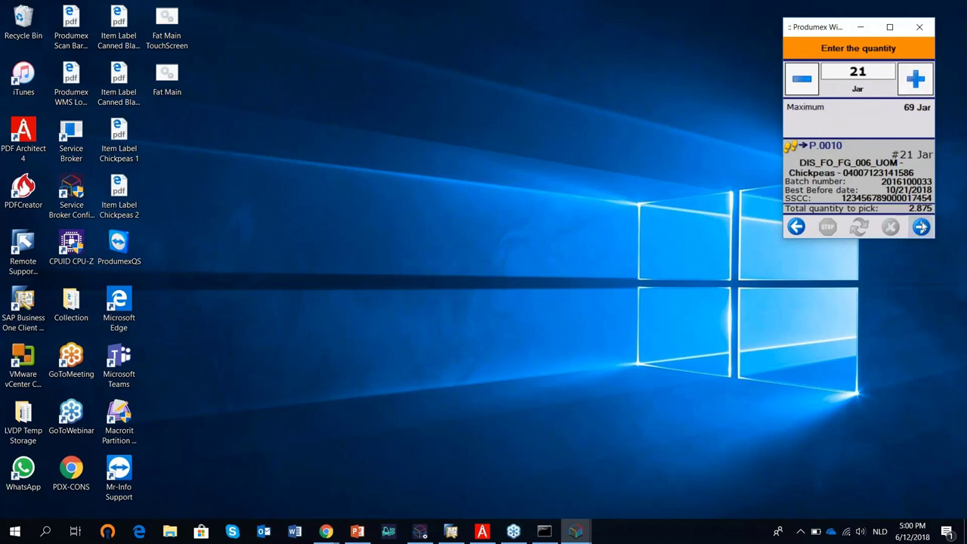
click(920, 226)
click(905, 197)
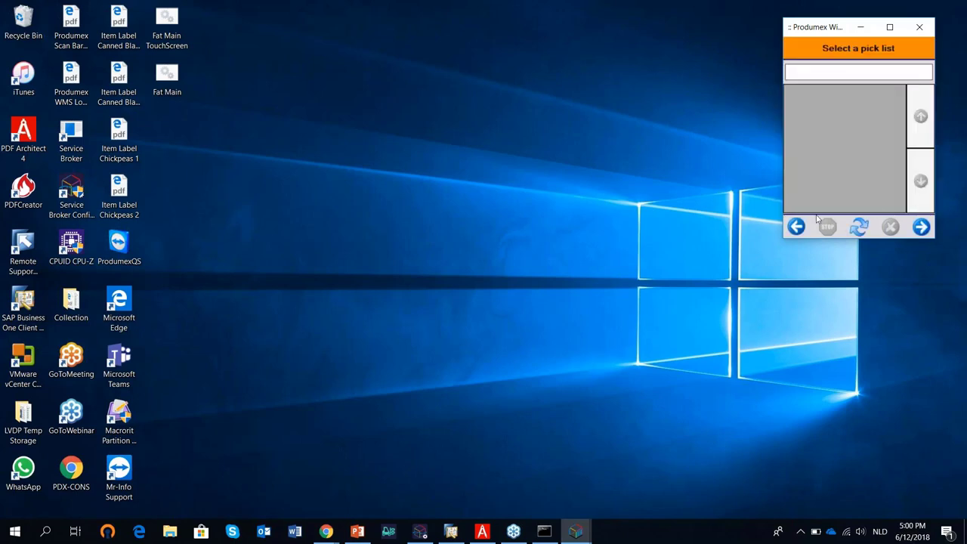
click(796, 227)
Start packing on Packing Line 1 (PL_1) with a manually chosen cart and a Euro Pallet carrier.
click(796, 226)
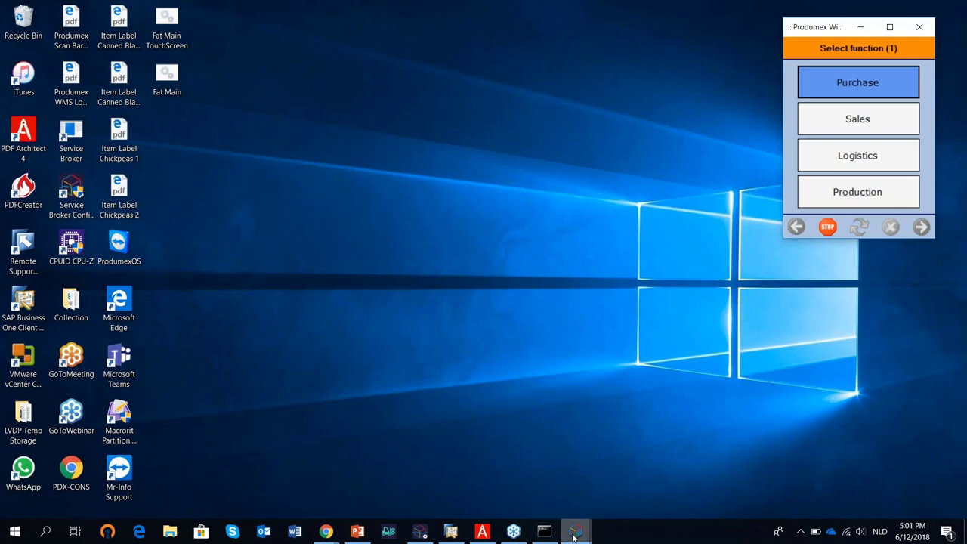
mouse_move(575, 533)
click(576, 495)
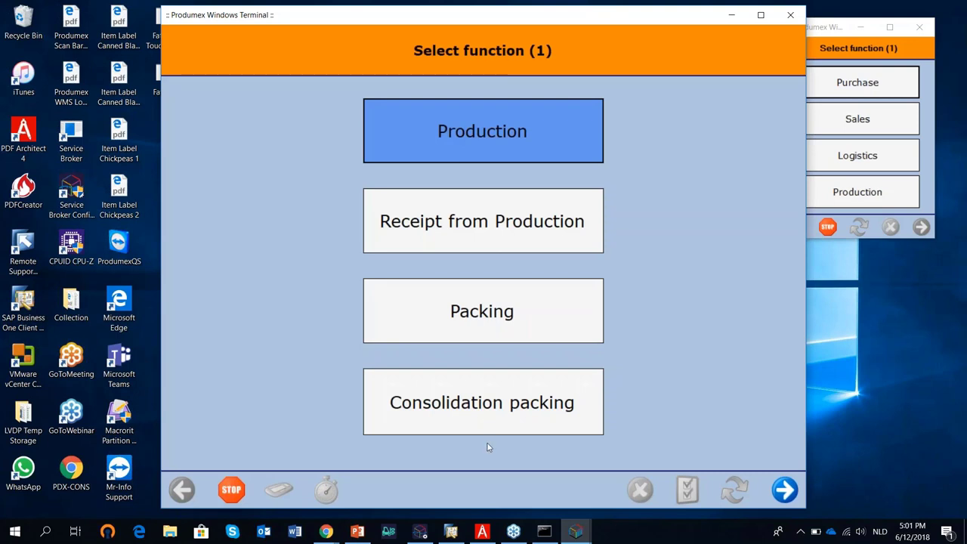
click(499, 318)
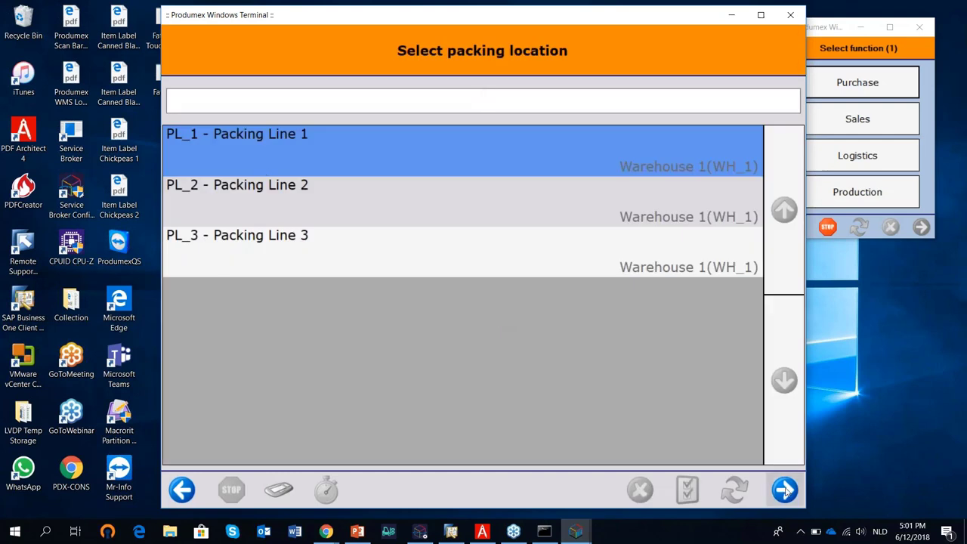
click(786, 490)
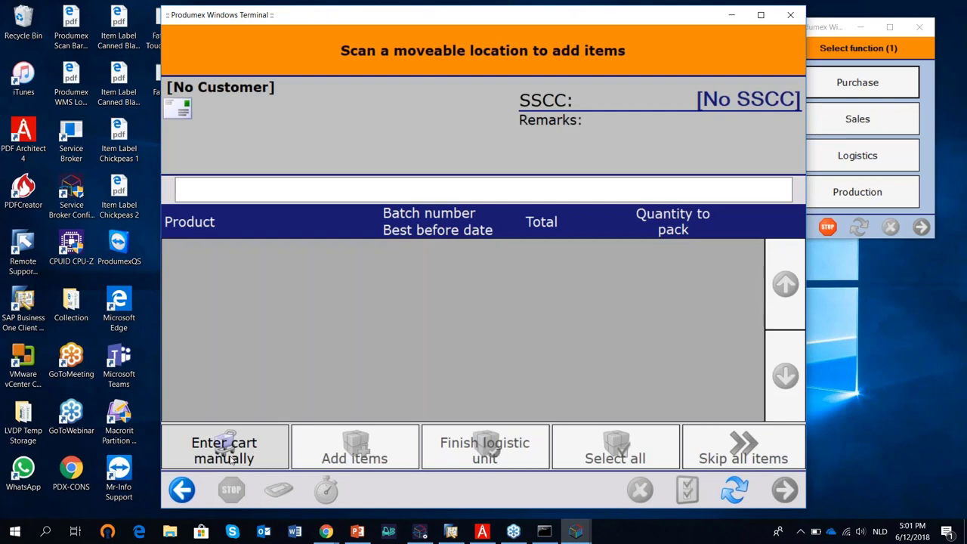
click(230, 458)
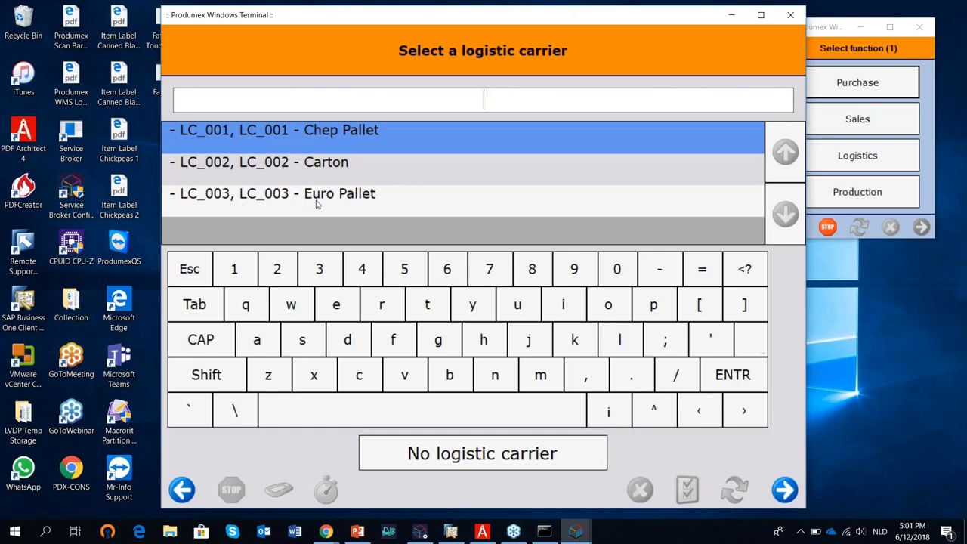
click(375, 200)
click(785, 489)
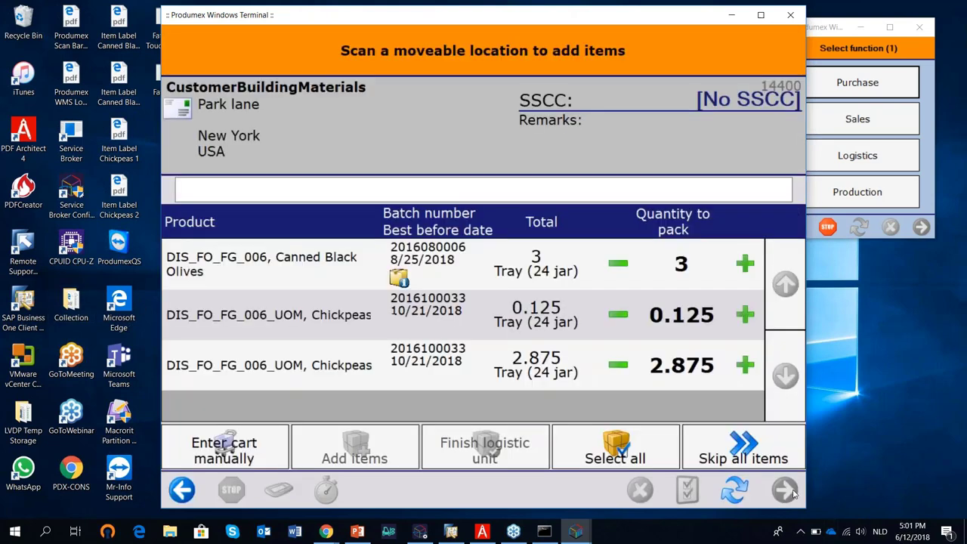
Add all three picked product rows to the logistic unit and finish it, printing the label.
click(307, 256)
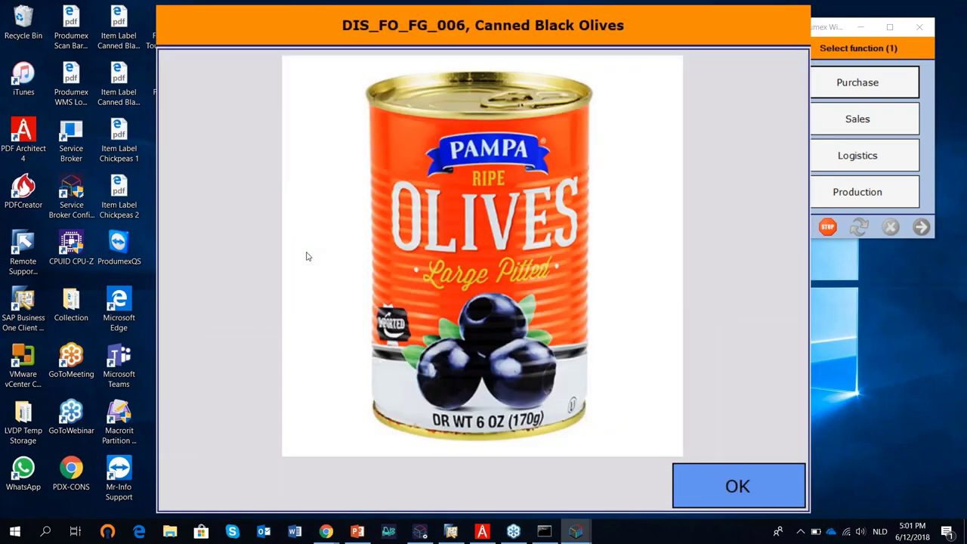
click(775, 489)
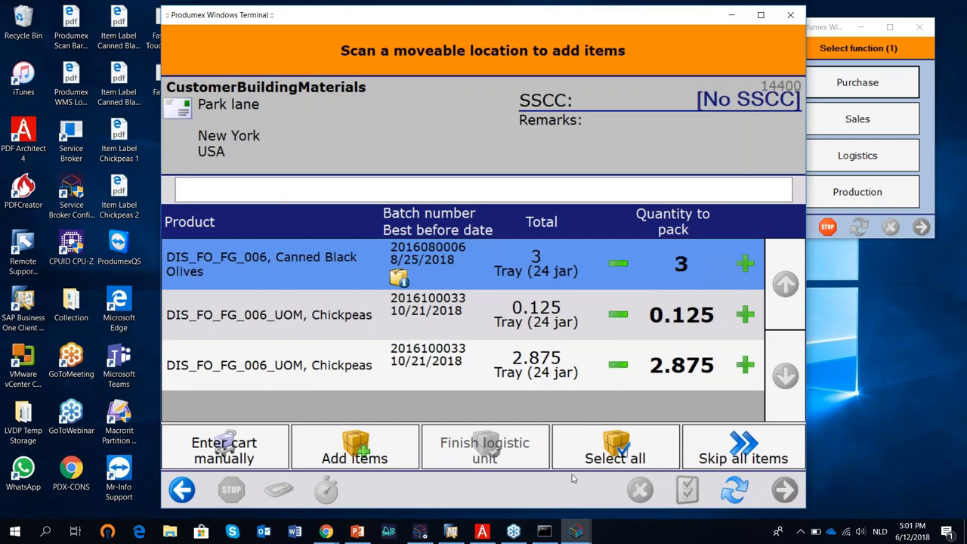
click(610, 457)
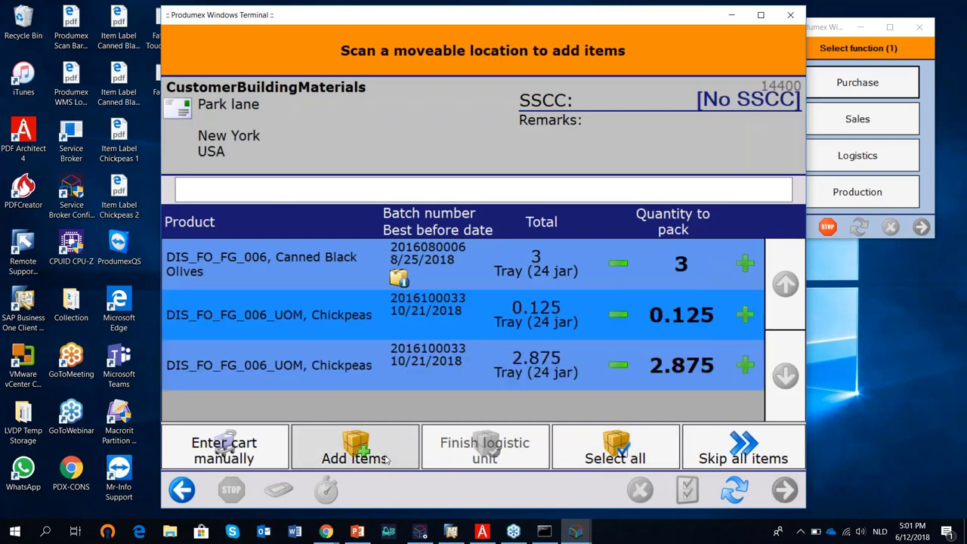
click(387, 458)
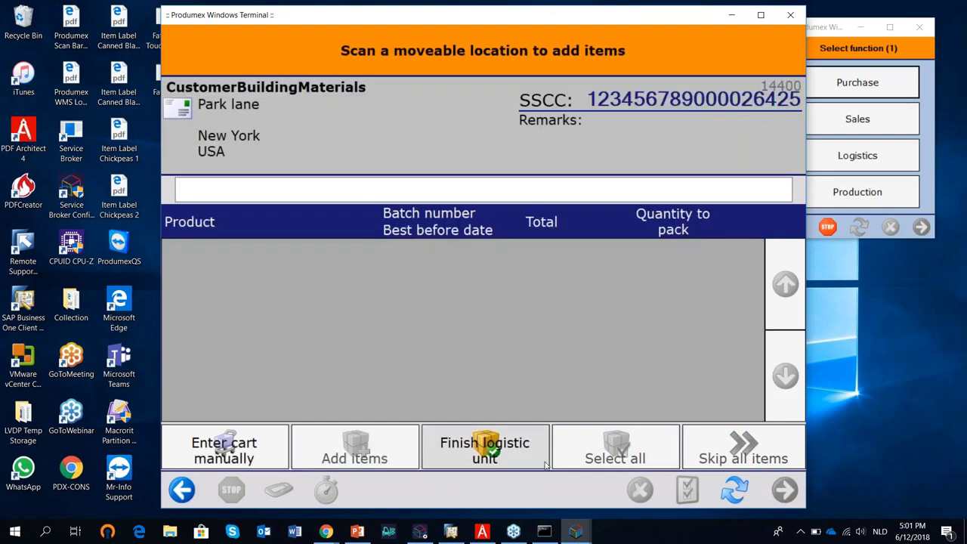
click(506, 451)
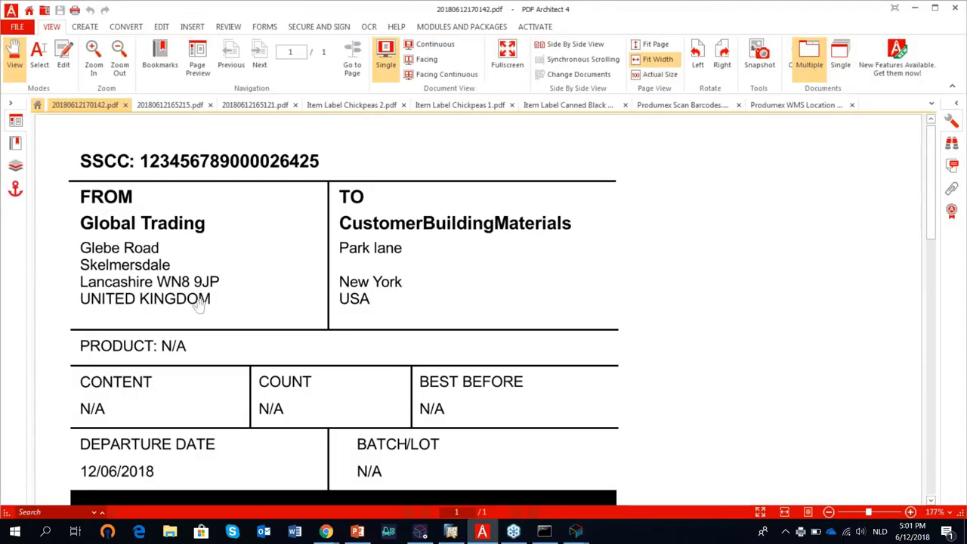
scroll(205, 302, down, 4)
scroll(213, 298, down, 2)
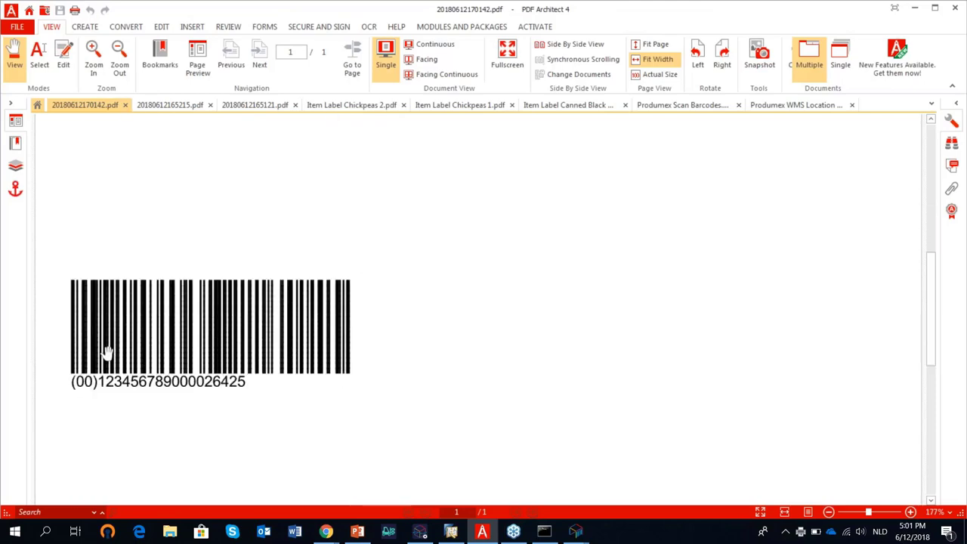
scroll(183, 314, up, 1)
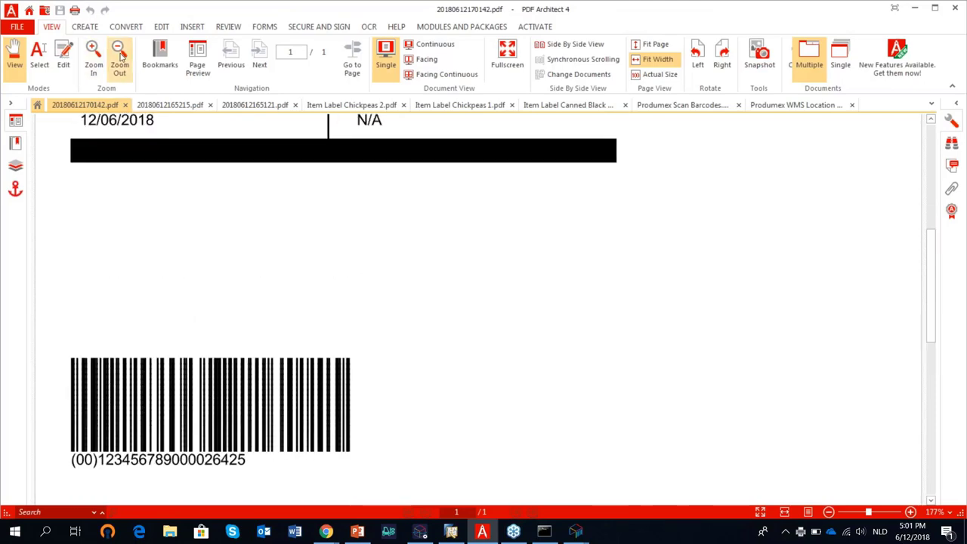
click(118, 56)
click(118, 56)
click(118, 56)
scroll(207, 285, up, 2)
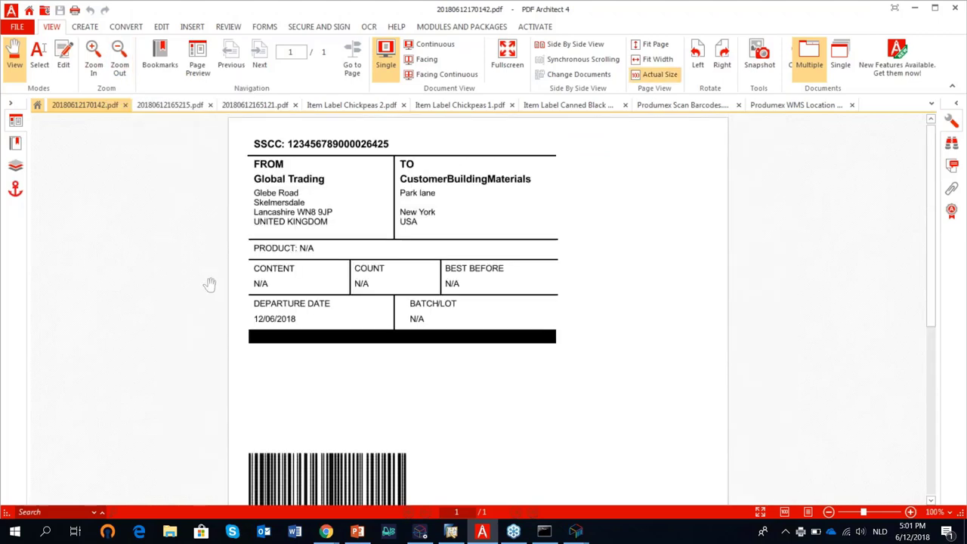
scroll(340, 389, down, 1)
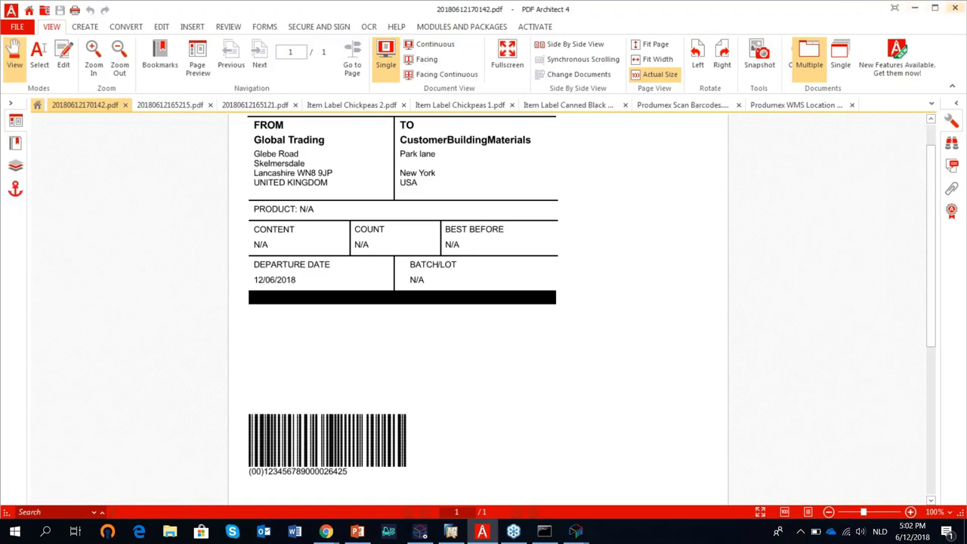
Close the shipping label PDF, acknowledge the logistic unit finished message, and minimise the terminal session.
click(956, 8)
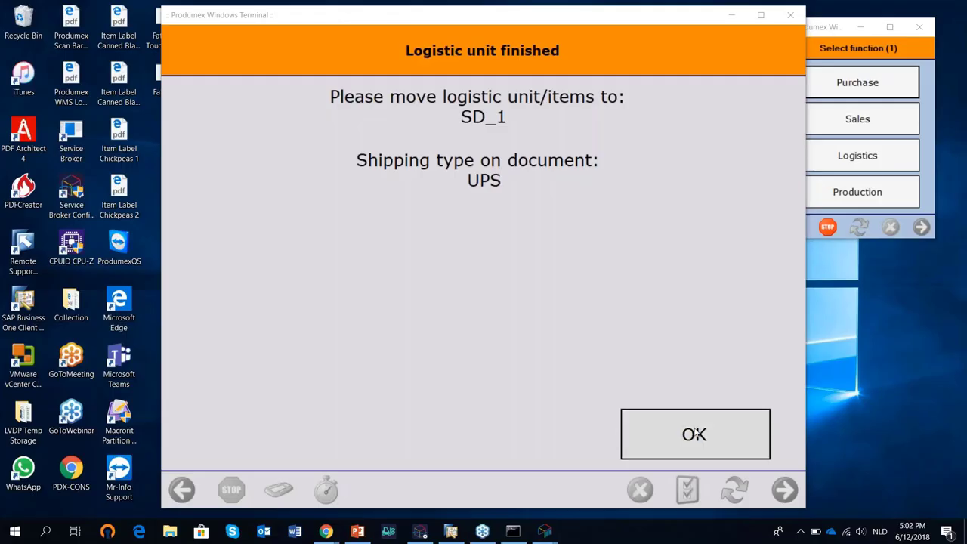
click(698, 430)
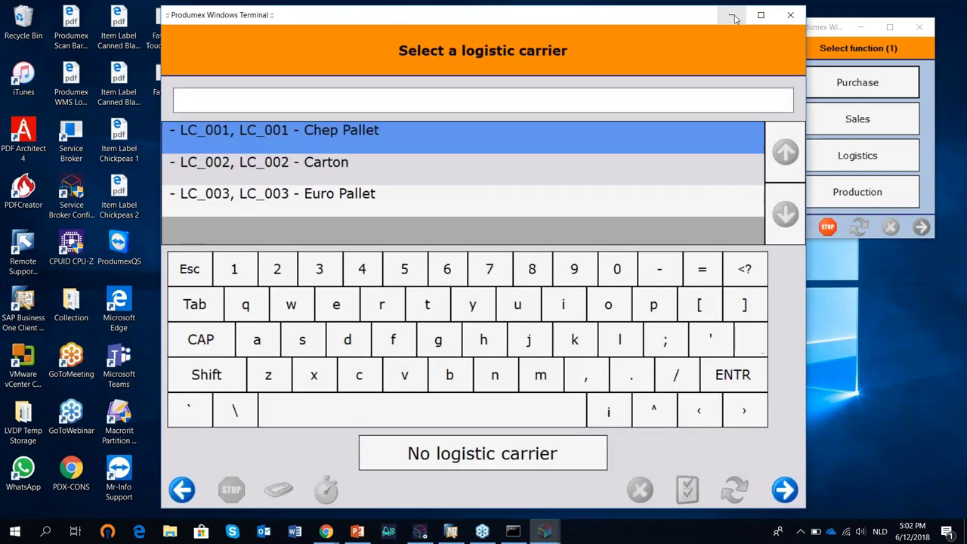
click(731, 15)
Start Sales Shipping at SD_1 (Shipping Dock 1) by pick list for CustomerBuildingMaterials.
click(852, 125)
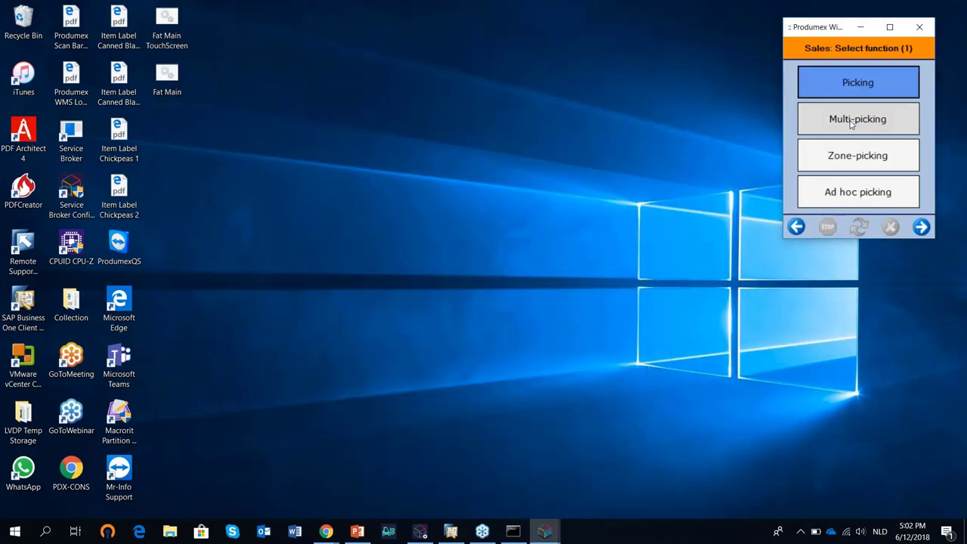
click(920, 228)
click(881, 130)
click(873, 163)
click(920, 226)
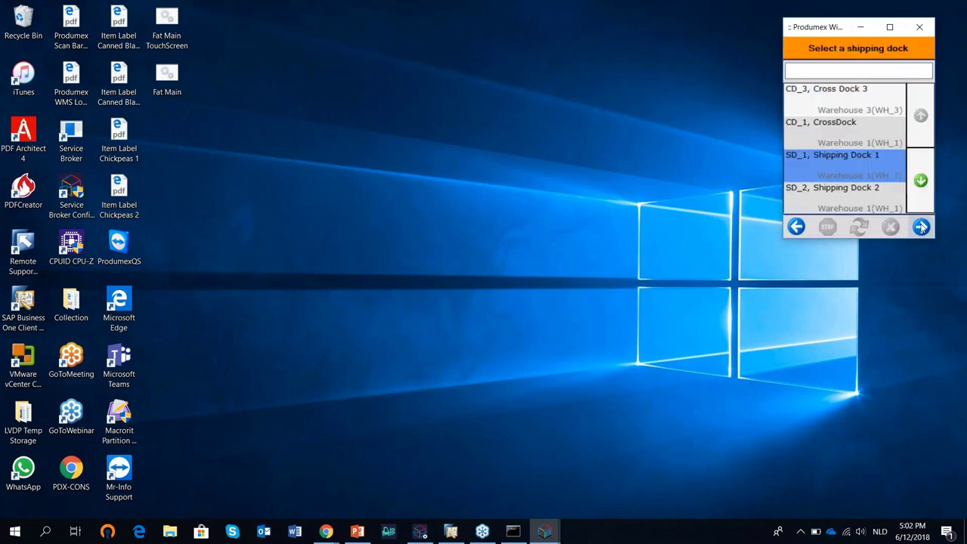
click(882, 125)
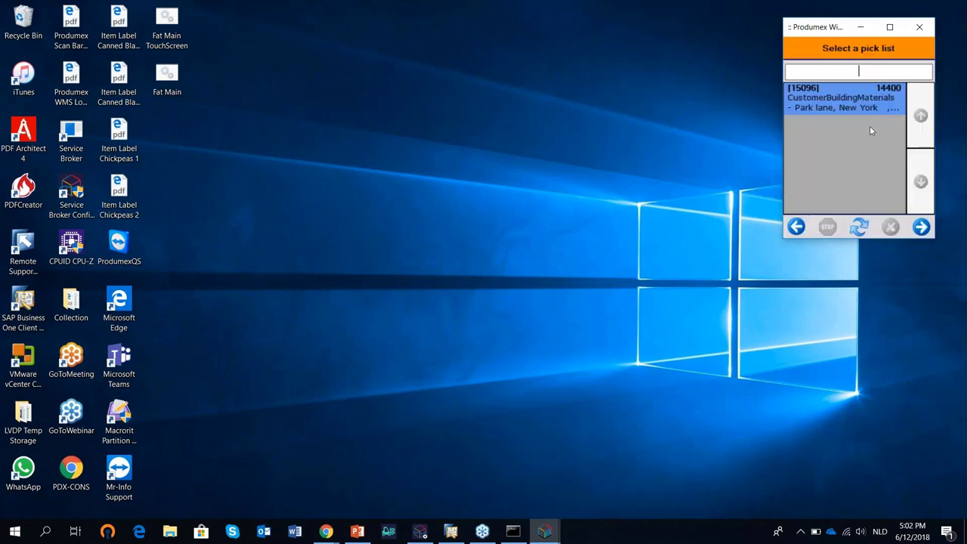
click(921, 227)
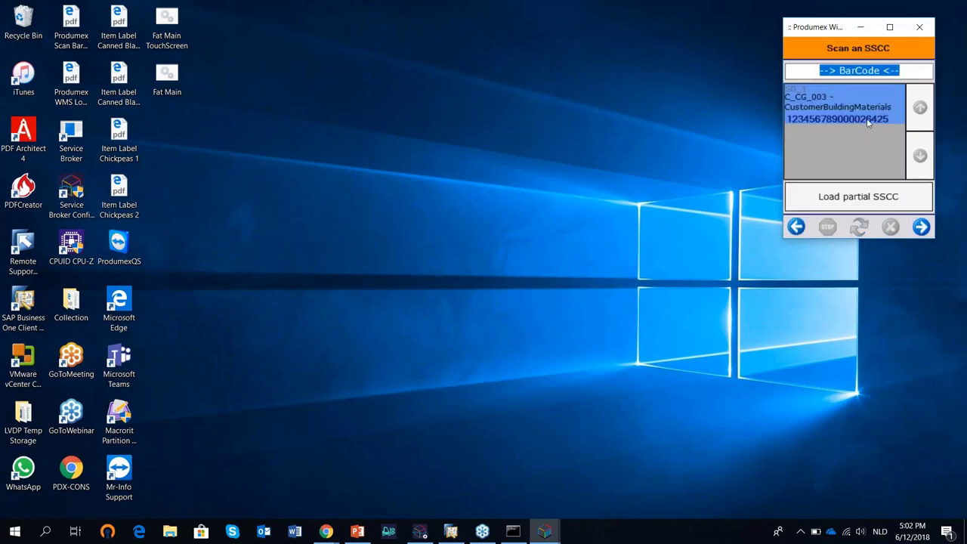
text(00)
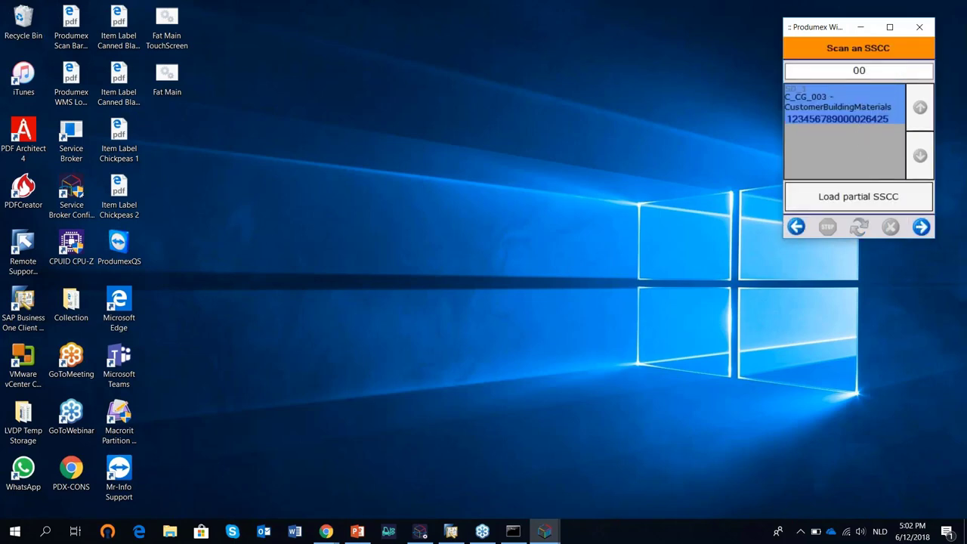
text(123456789000026425)
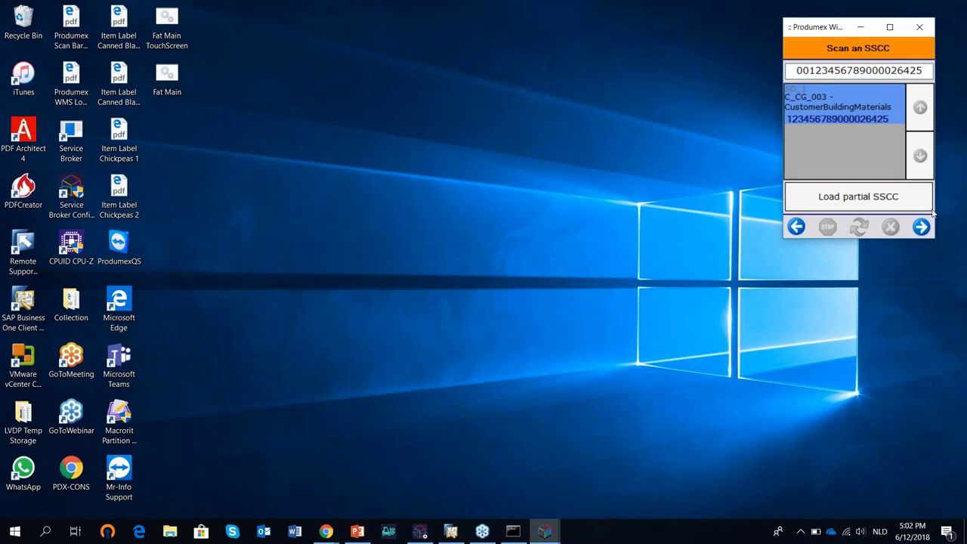
click(922, 228)
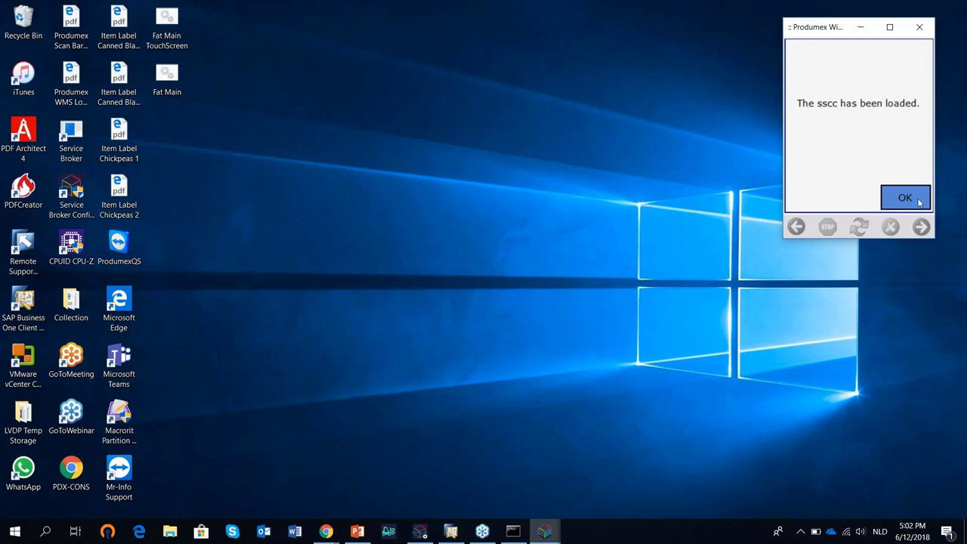
click(920, 202)
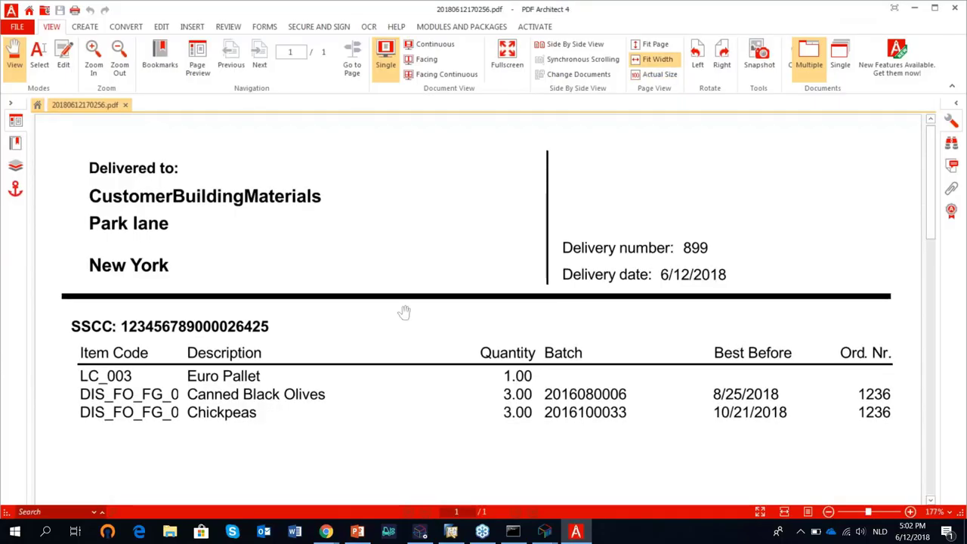
Scroll through the delivery 899 note in PDF Architect, then minimise it.
scroll(305, 374, down, 2)
scroll(309, 363, up, 2)
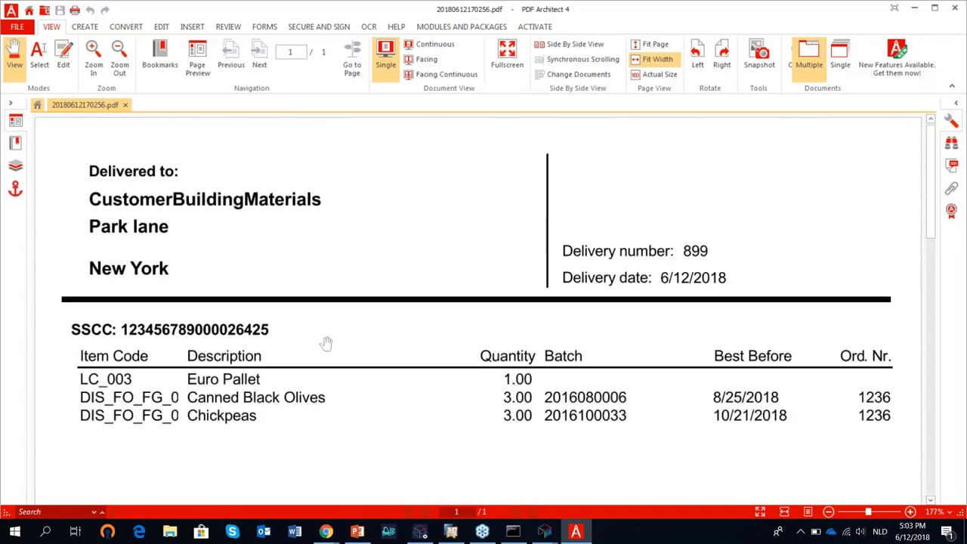
click(914, 9)
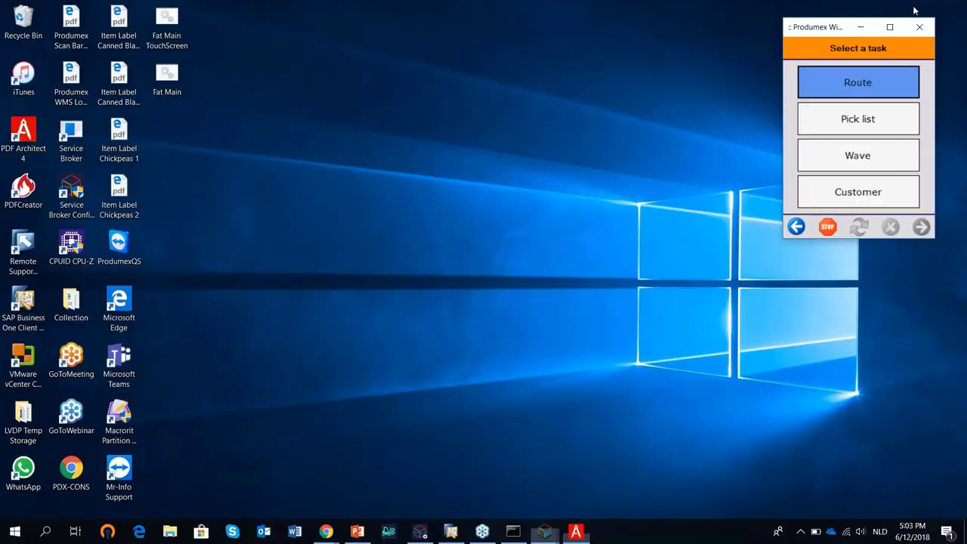
Review delivery 899 for CustomerBuildingMaterials ($ 113.00), including its batch and SSCC columns, then close it.
click(451, 532)
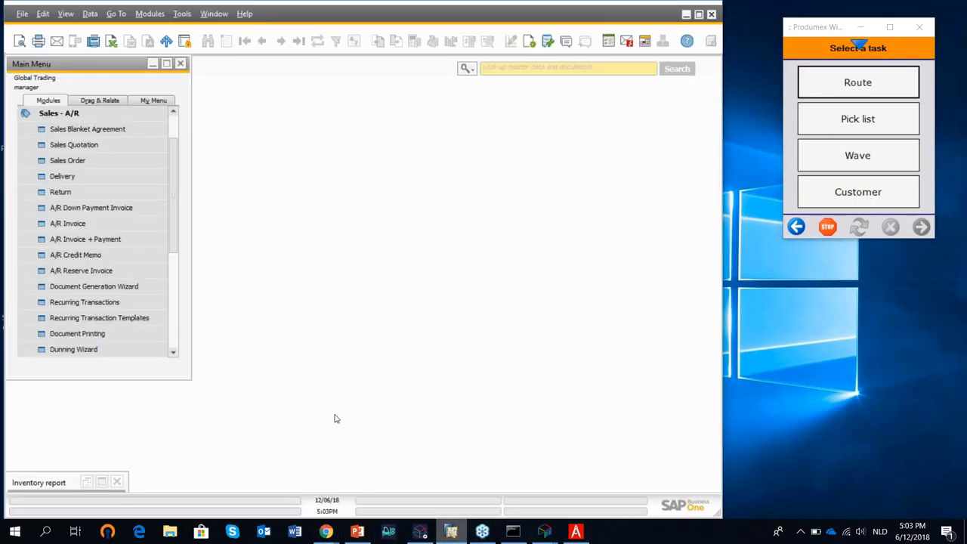
click(62, 176)
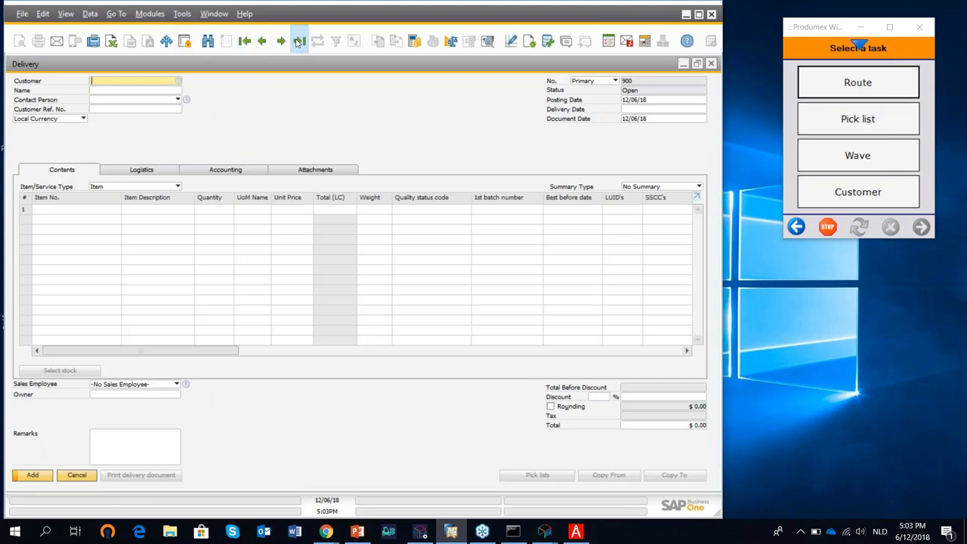
click(298, 42)
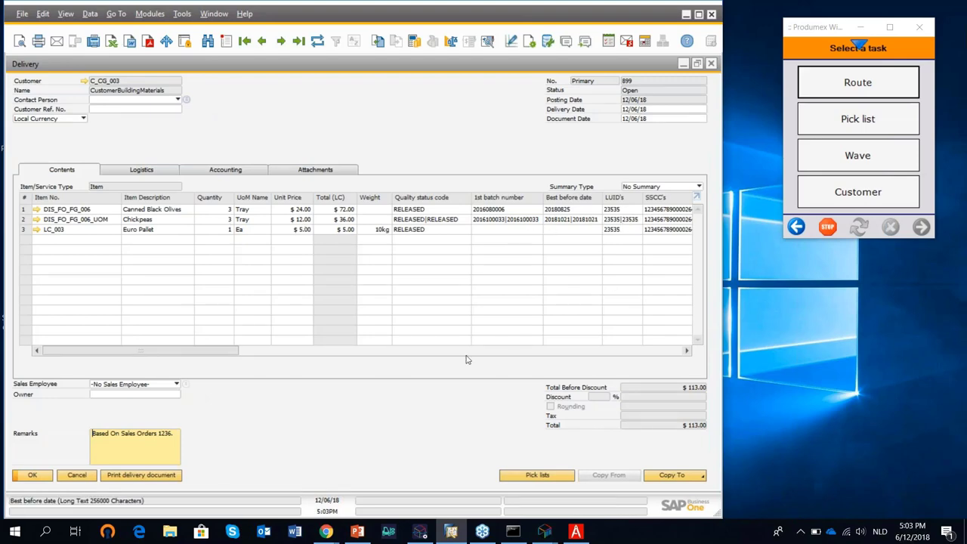
drag(214, 352, 285, 352)
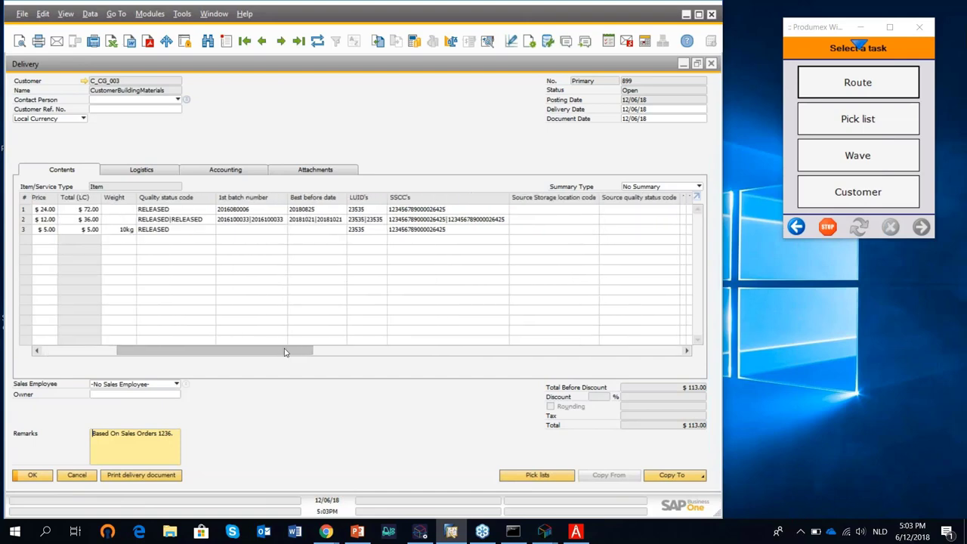
click(712, 64)
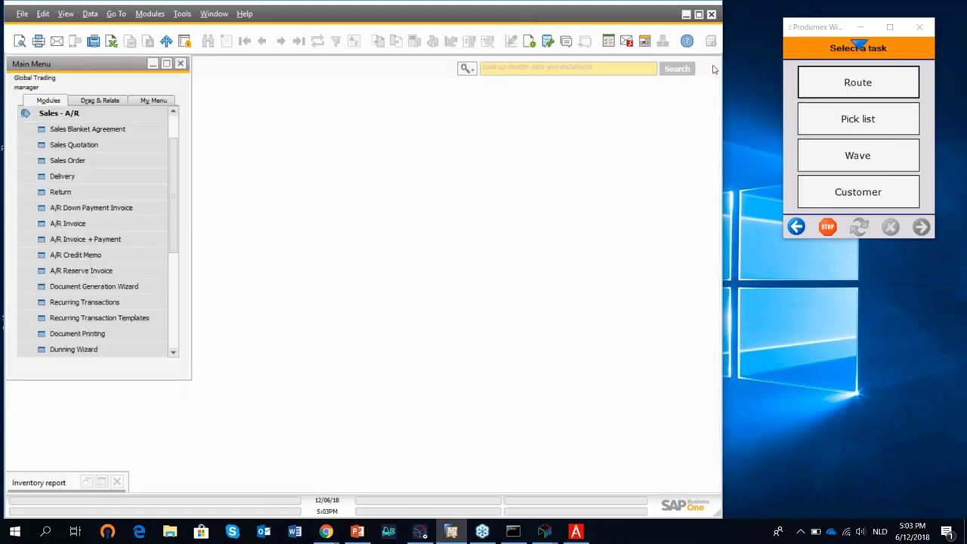
Open the Produmex Reports traceability report search with report type Forward.
click(72, 115)
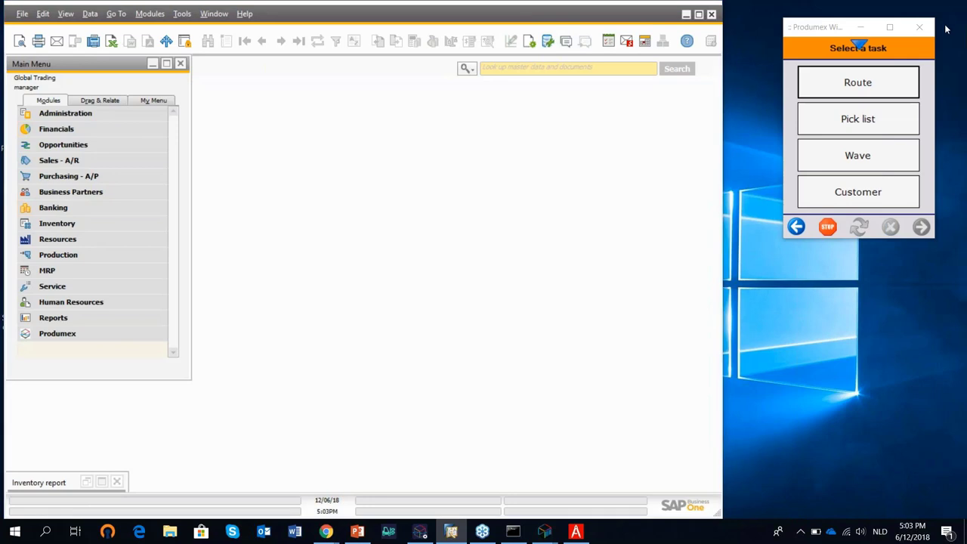
click(84, 334)
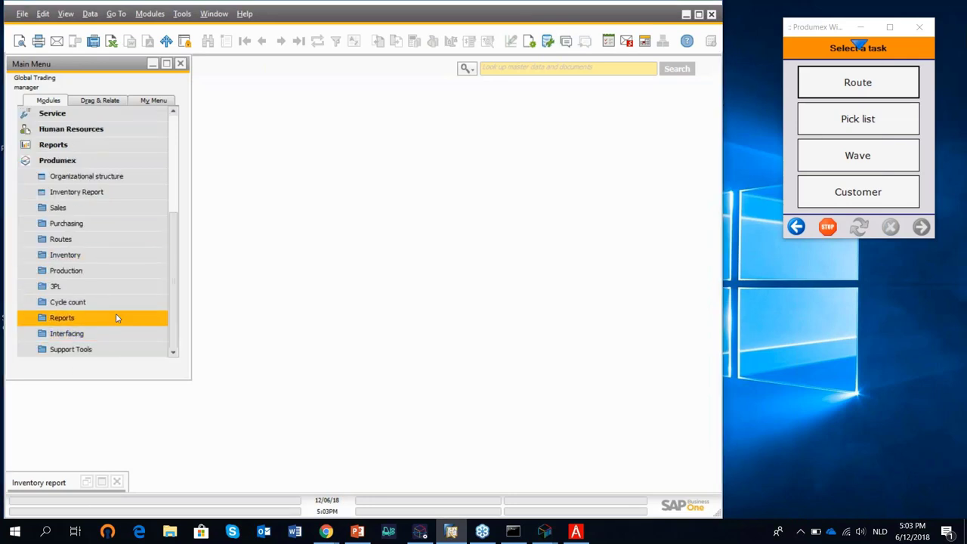
click(115, 315)
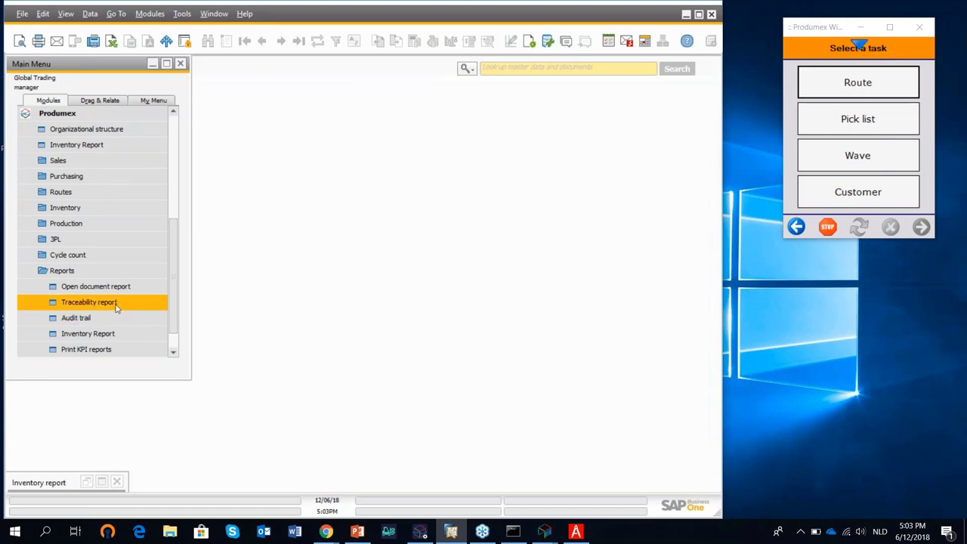
click(115, 304)
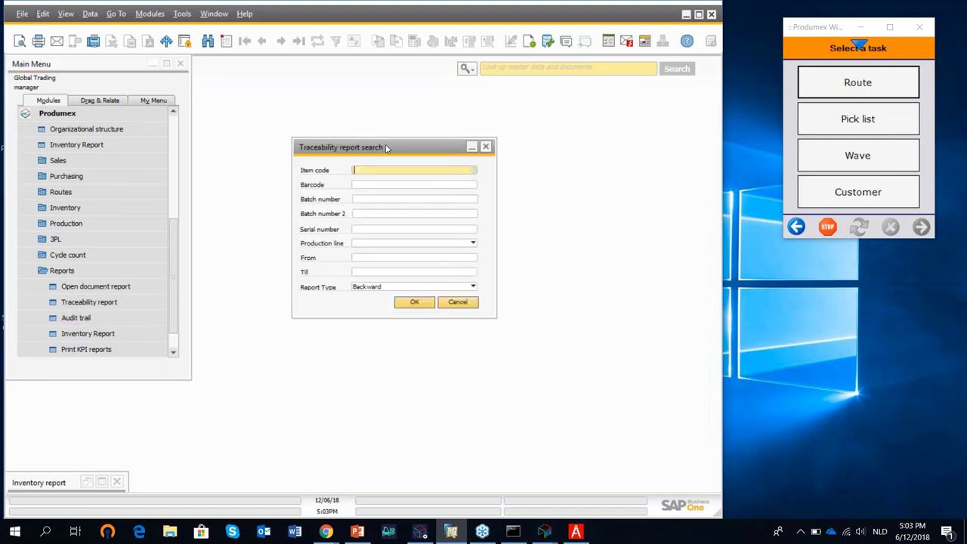
click(391, 287)
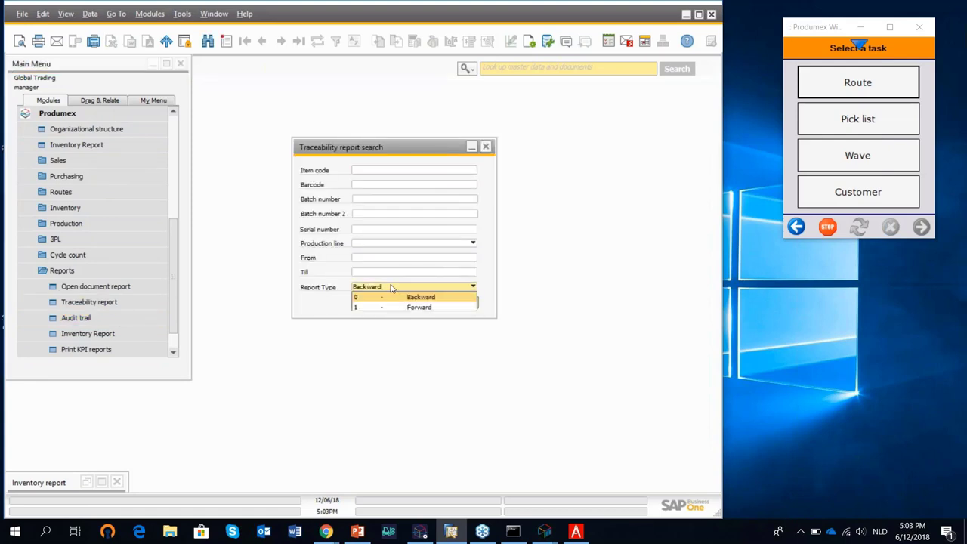
click(405, 307)
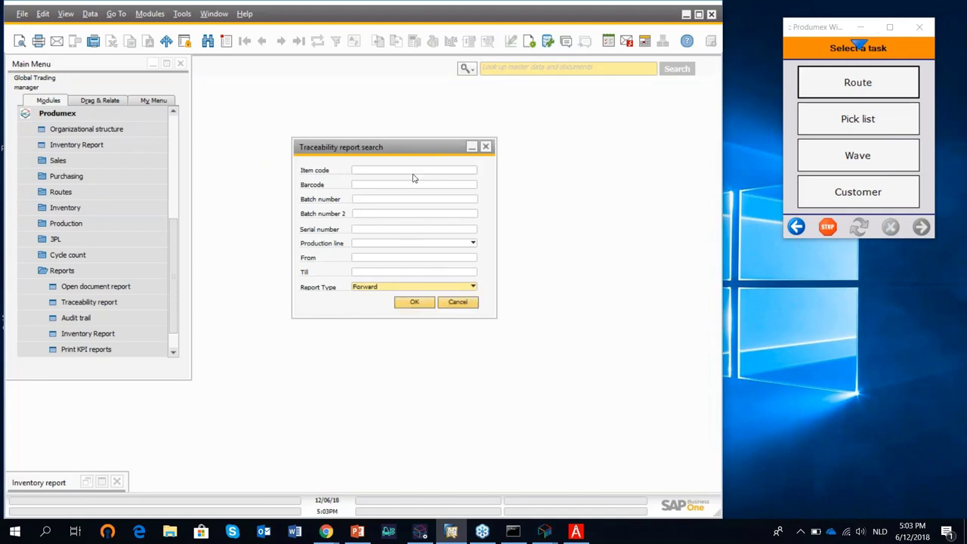
Choose item DIS_FO_FG_006 Canned Black Olives and run the forward traceability search.
click(448, 171)
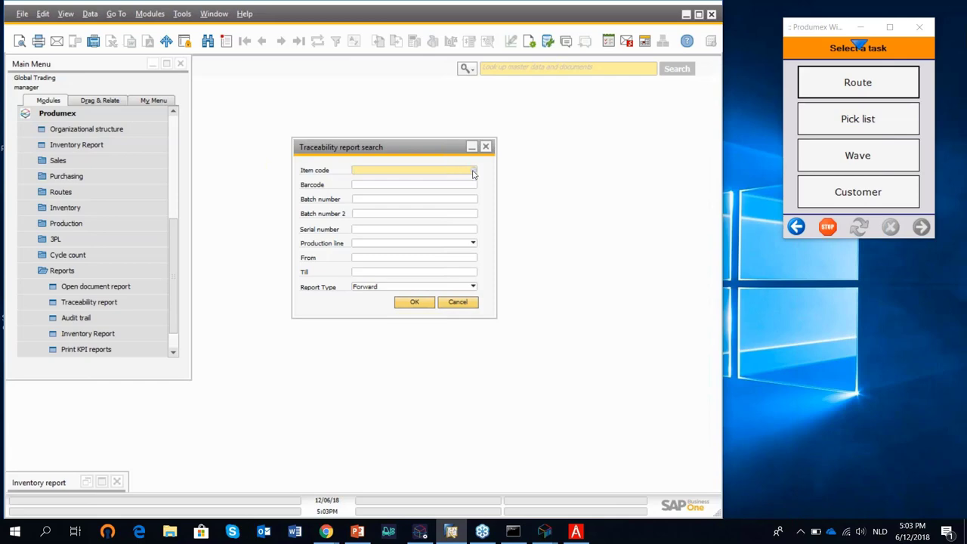
click(473, 172)
scroll(159, 352, down, 2)
scroll(163, 353, down, 3)
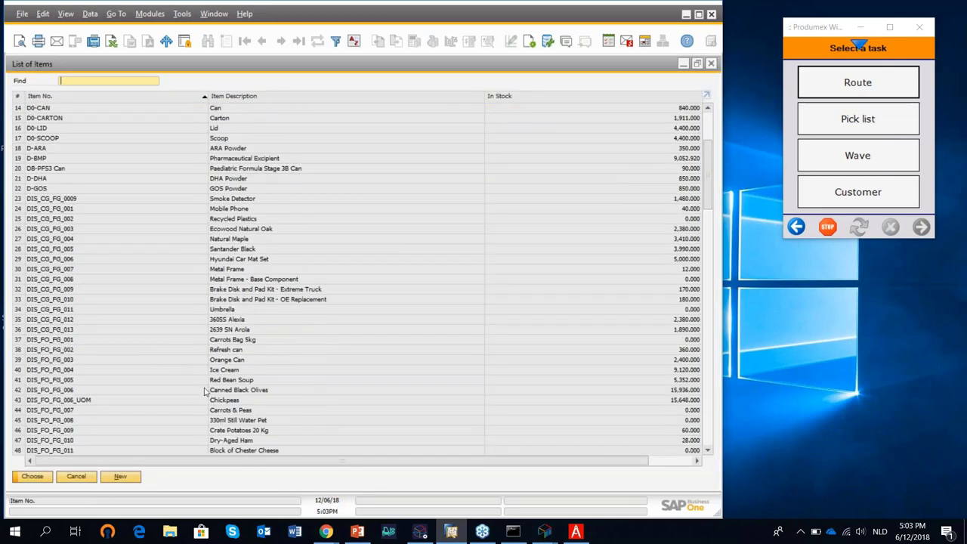
double_click(204, 391)
click(413, 305)
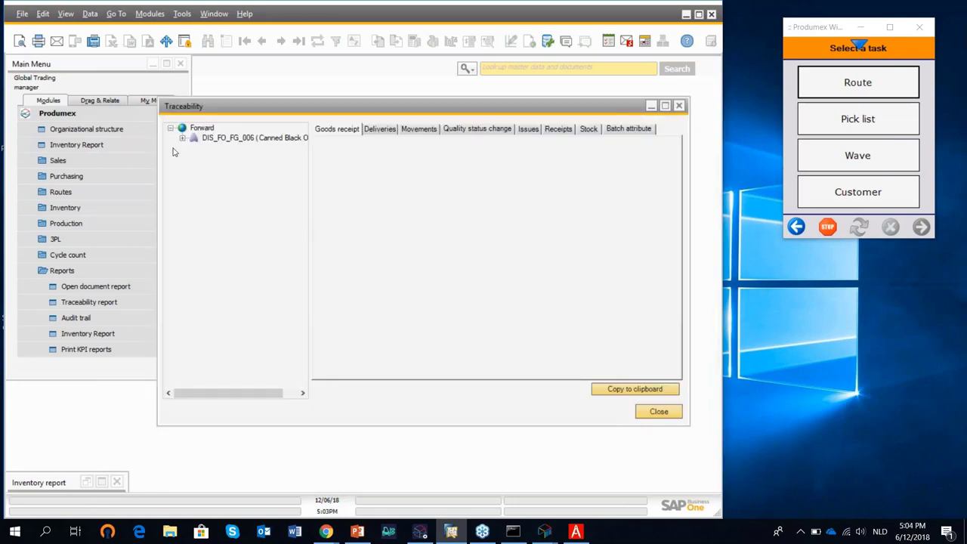
click(182, 139)
mouse_move(308, 152)
mouse_down()
mouse_move(303, 361)
mouse_move(299, 145)
mouse_up()
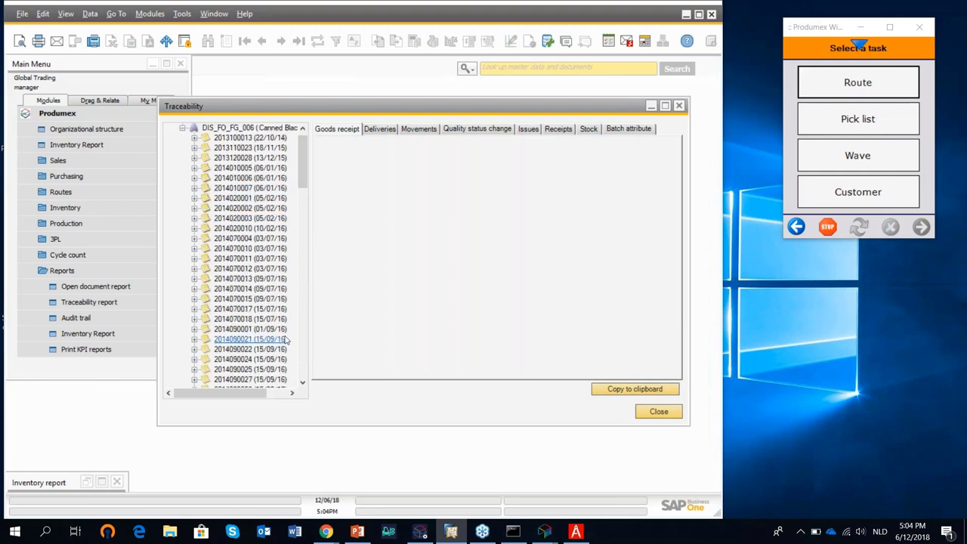
click(241, 300)
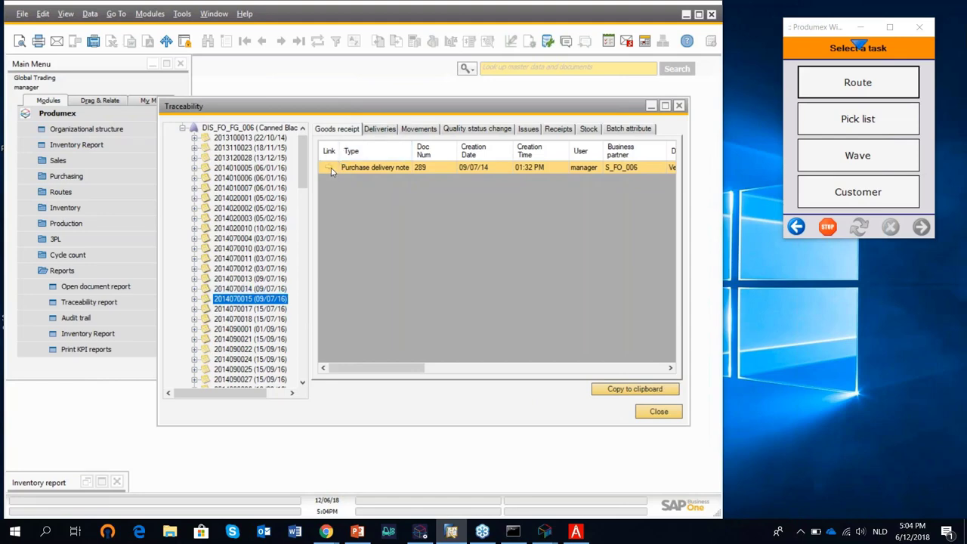
click(376, 133)
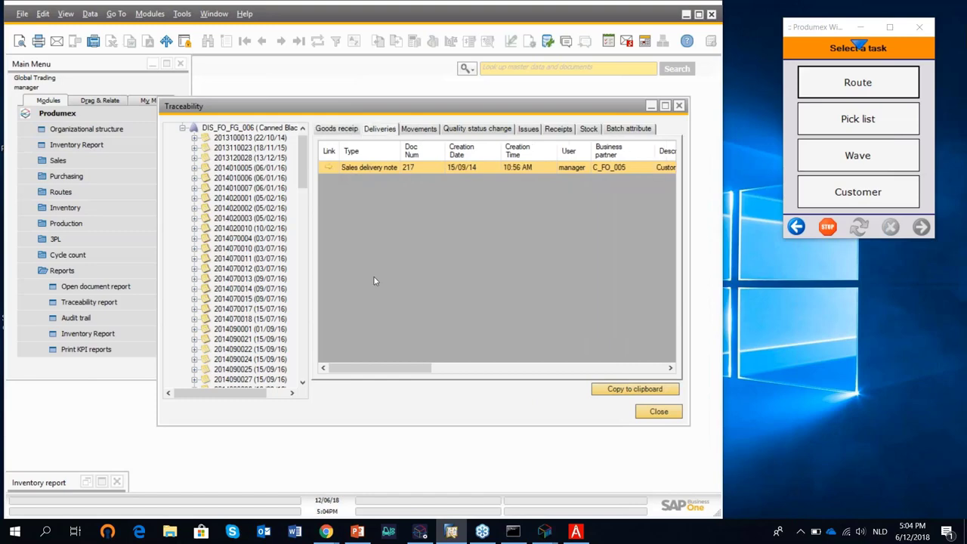
click(418, 131)
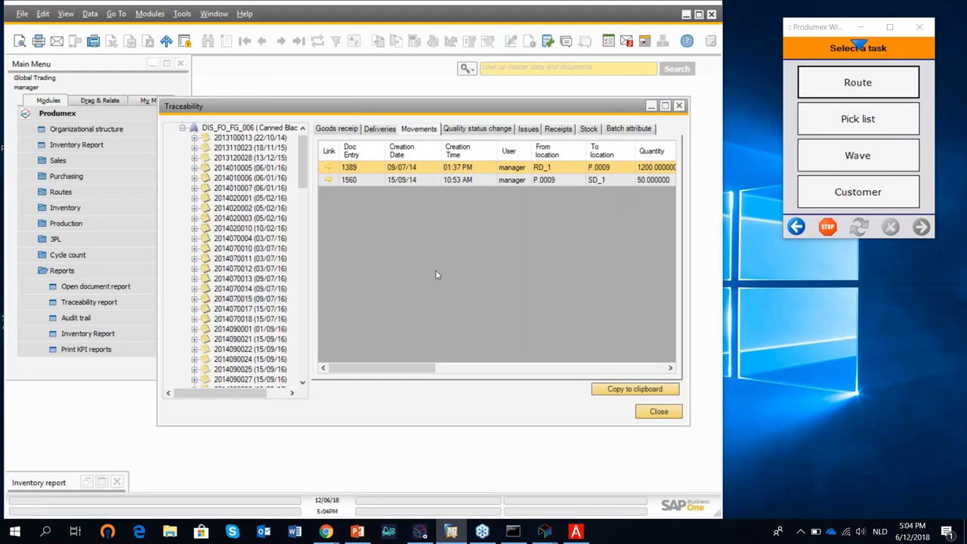
click(488, 129)
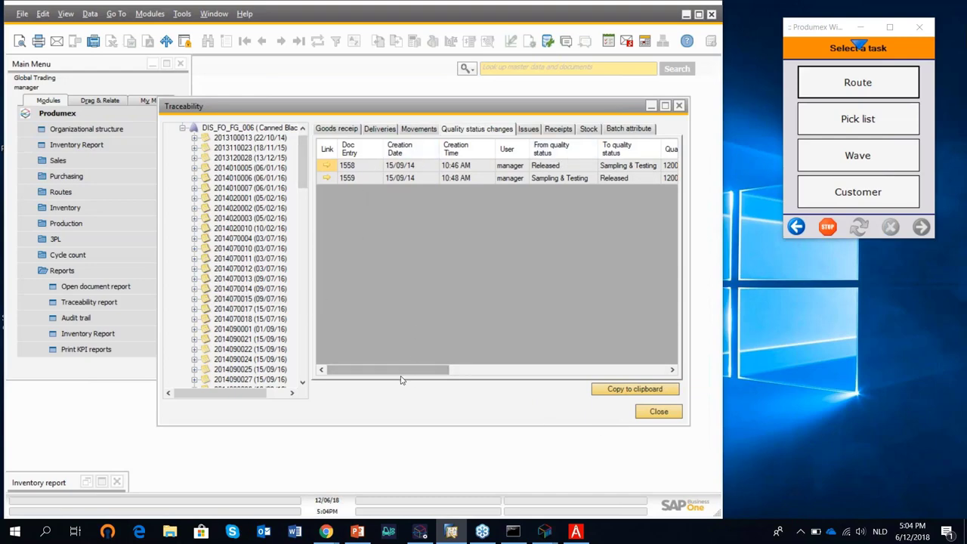
drag(420, 370, 439, 360)
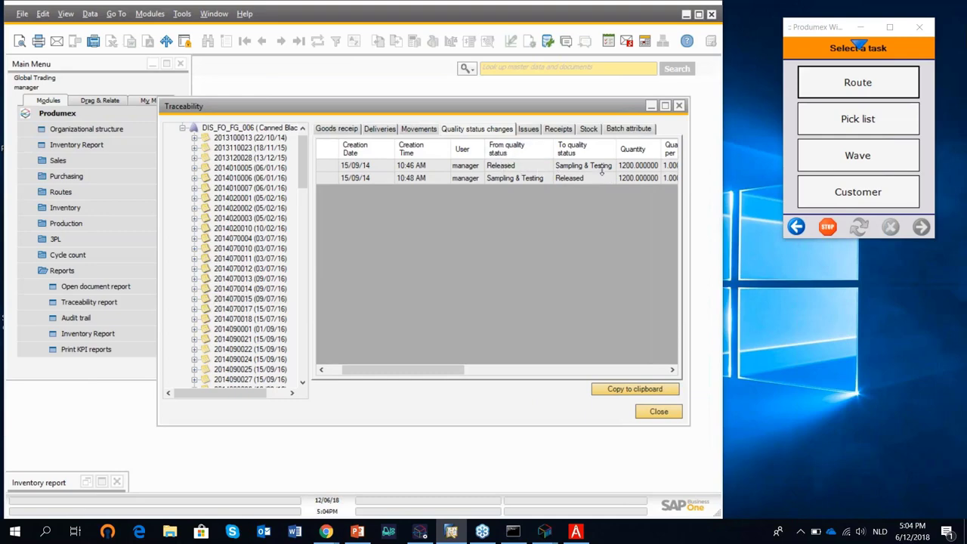
drag(453, 370, 671, 352)
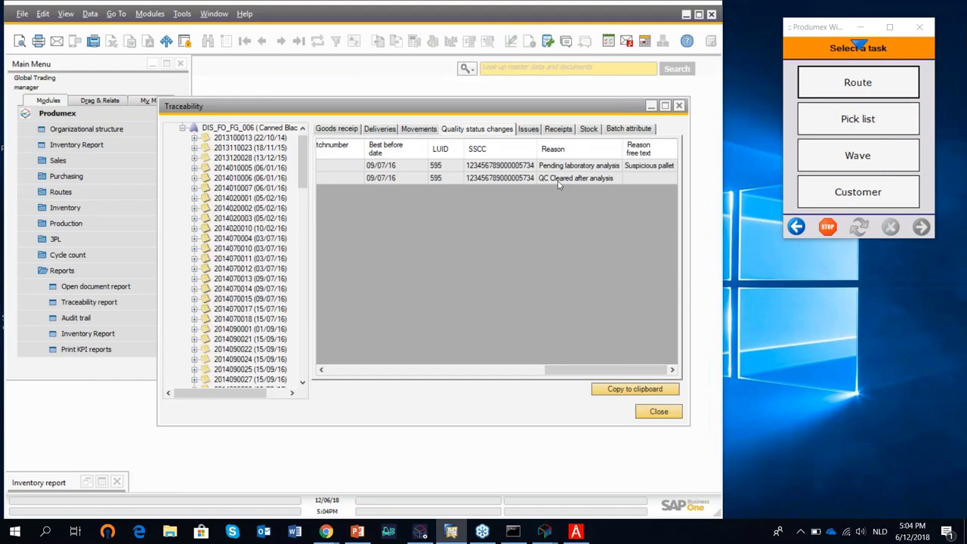
click(533, 131)
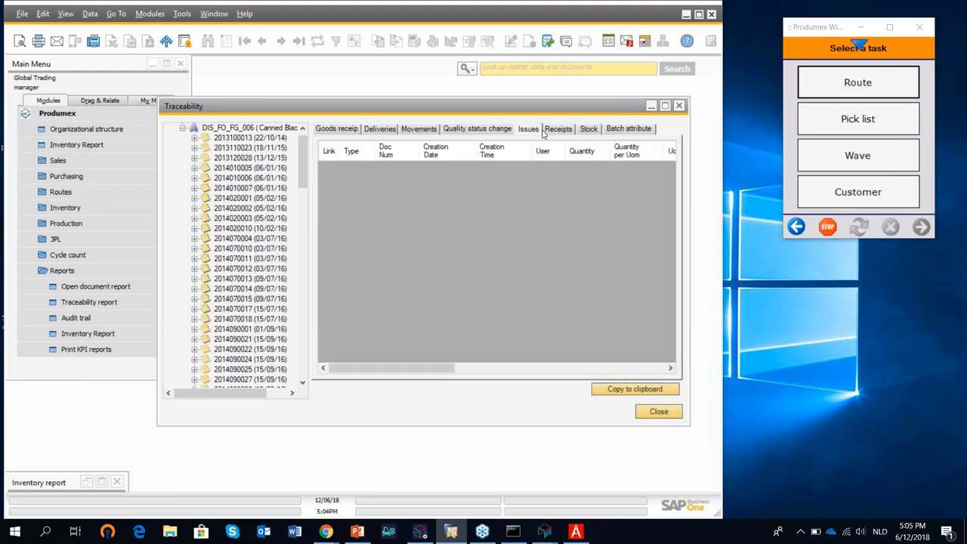
click(559, 132)
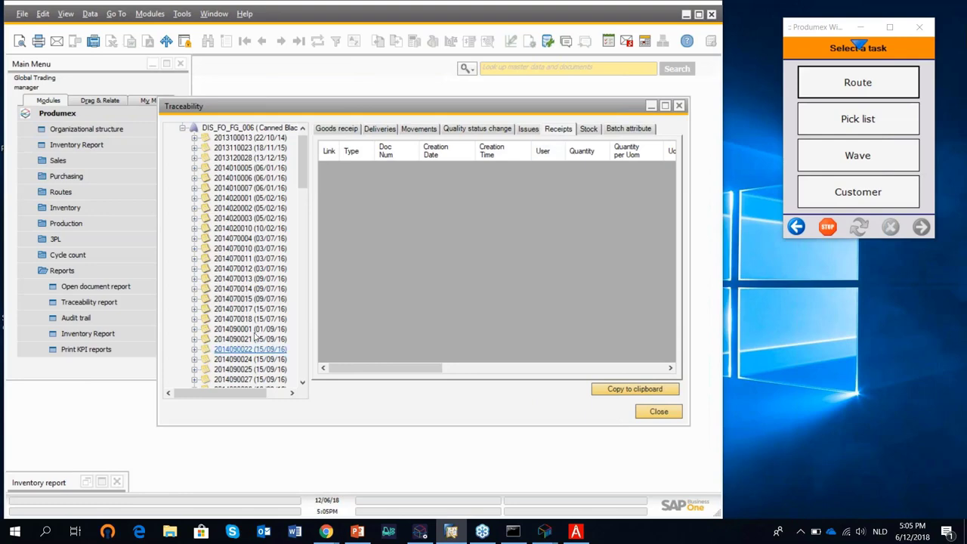
click(631, 129)
drag(303, 180, 308, 365)
click(266, 346)
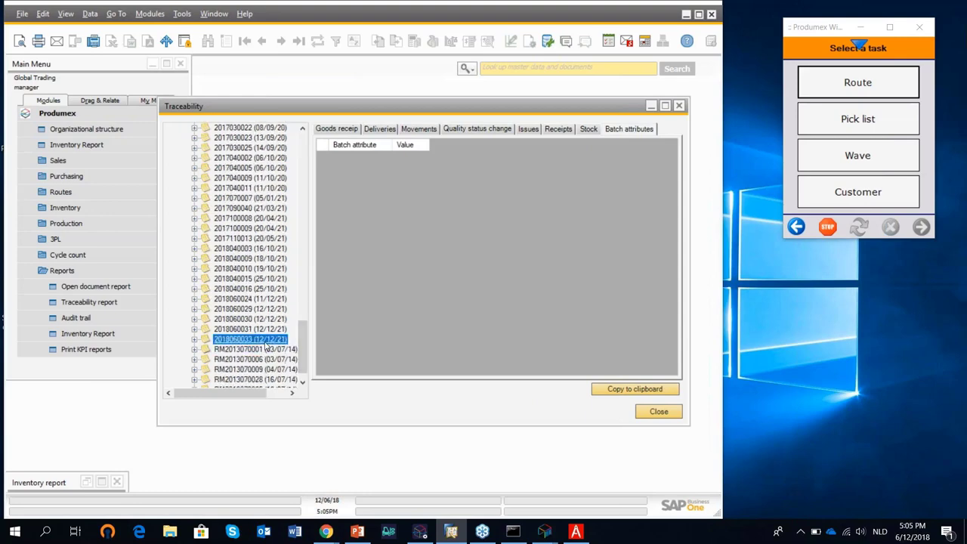
click(232, 330)
click(232, 320)
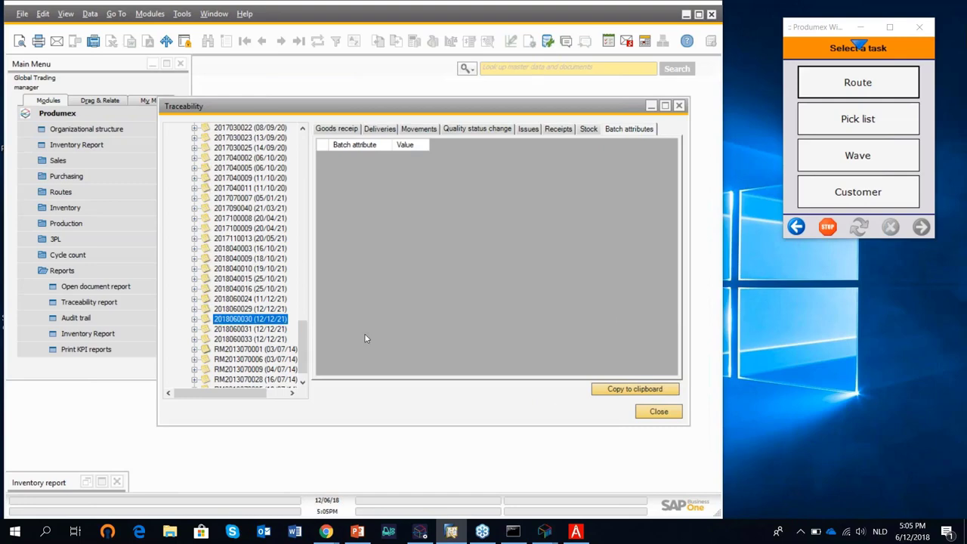
drag(302, 331, 302, 144)
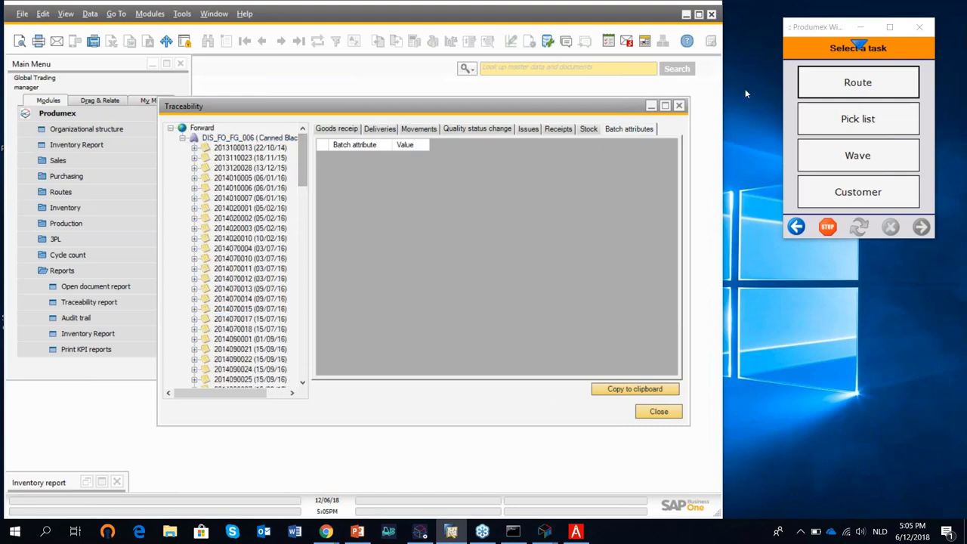
click(679, 106)
Select Chickpeas item DIS_FO_FG_006_UOM and run its forward traceability search.
click(468, 172)
scroll(294, 363, down, 3)
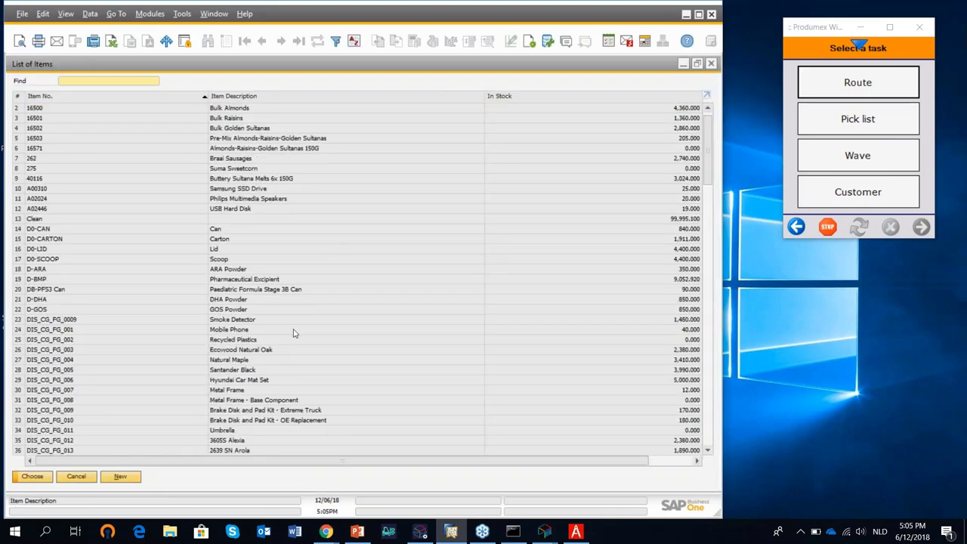
scroll(295, 372, down, 2)
click(257, 390)
click(33, 476)
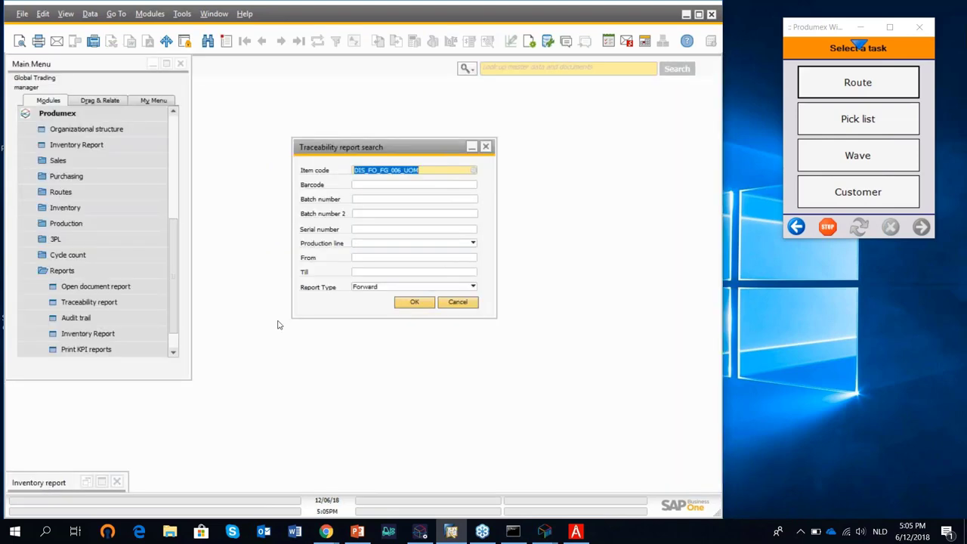
click(415, 303)
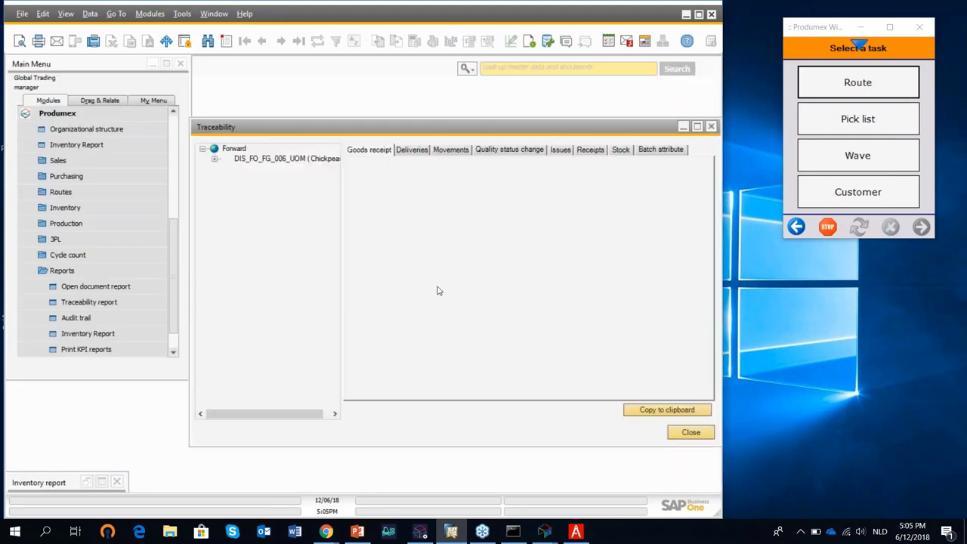
click(215, 159)
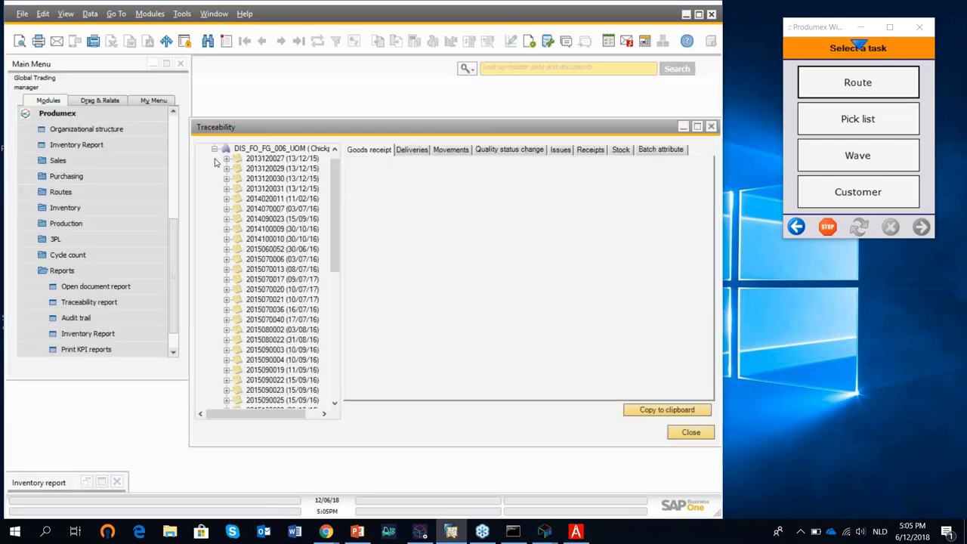
drag(337, 260, 337, 399)
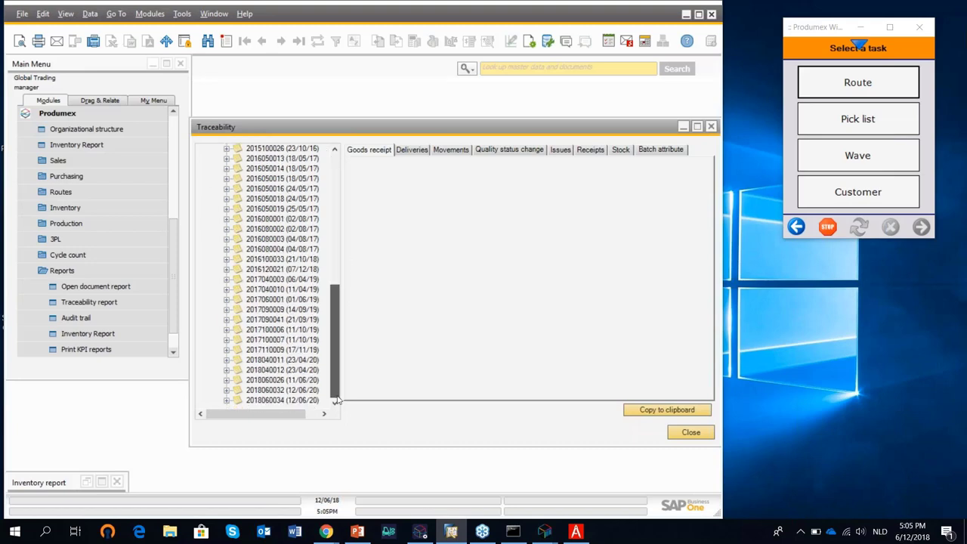
click(282, 400)
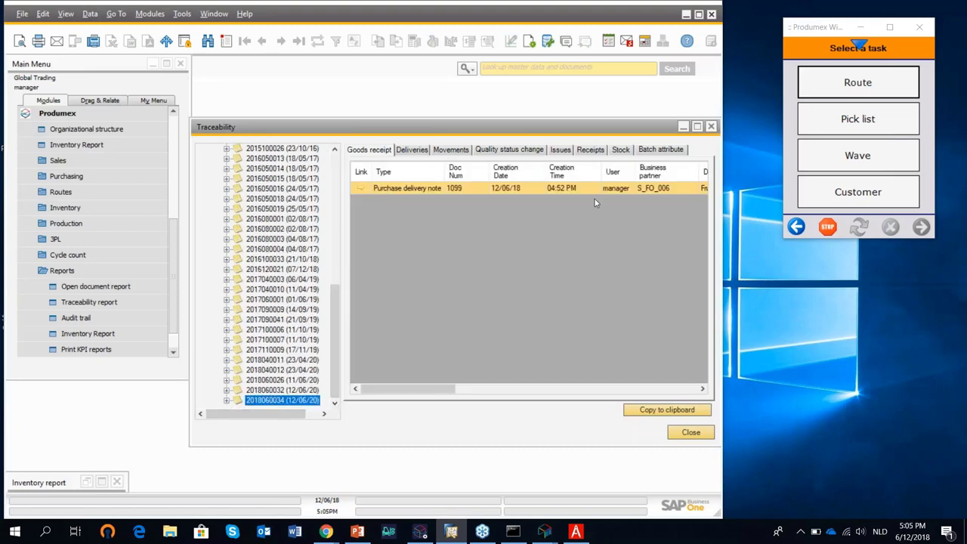
click(652, 151)
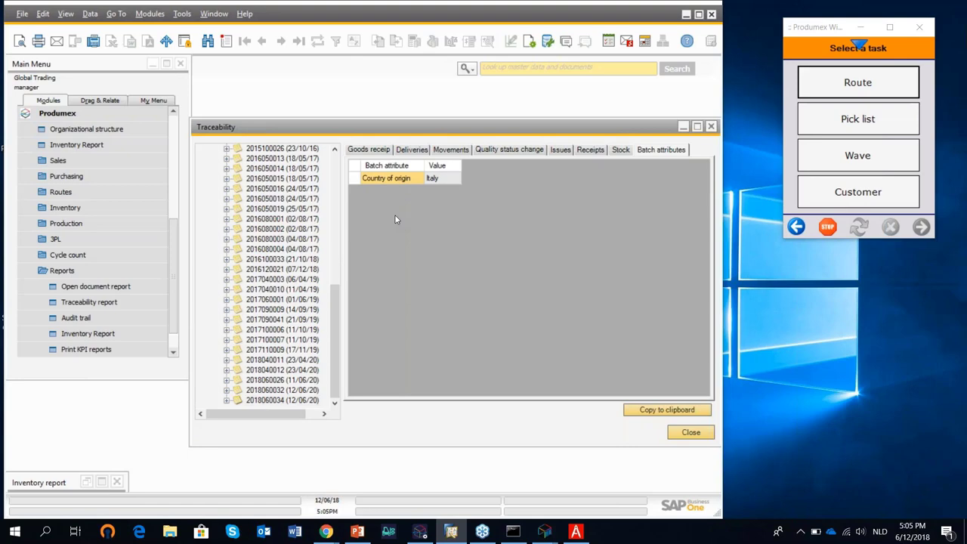